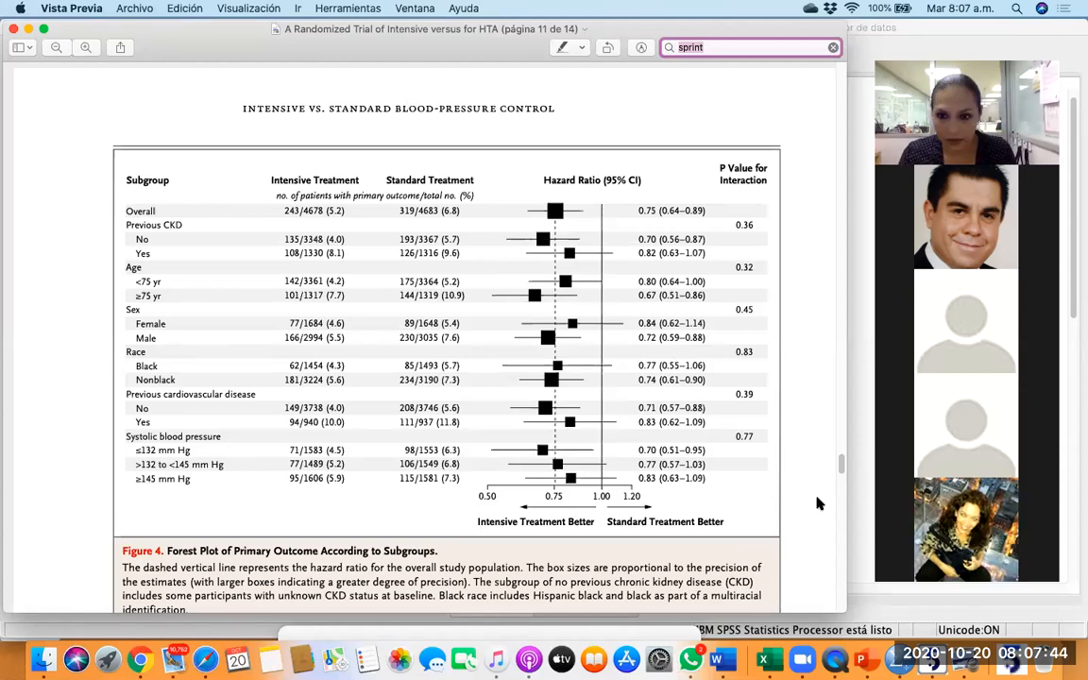
Examine the Figure 4 forest plot of the primary outcome by subgroup, including hazard ratios and interaction P values.
{"action": "scroll", "coordinate": [798, 522], "scroll_direction": "up", "scroll_amount": 2}
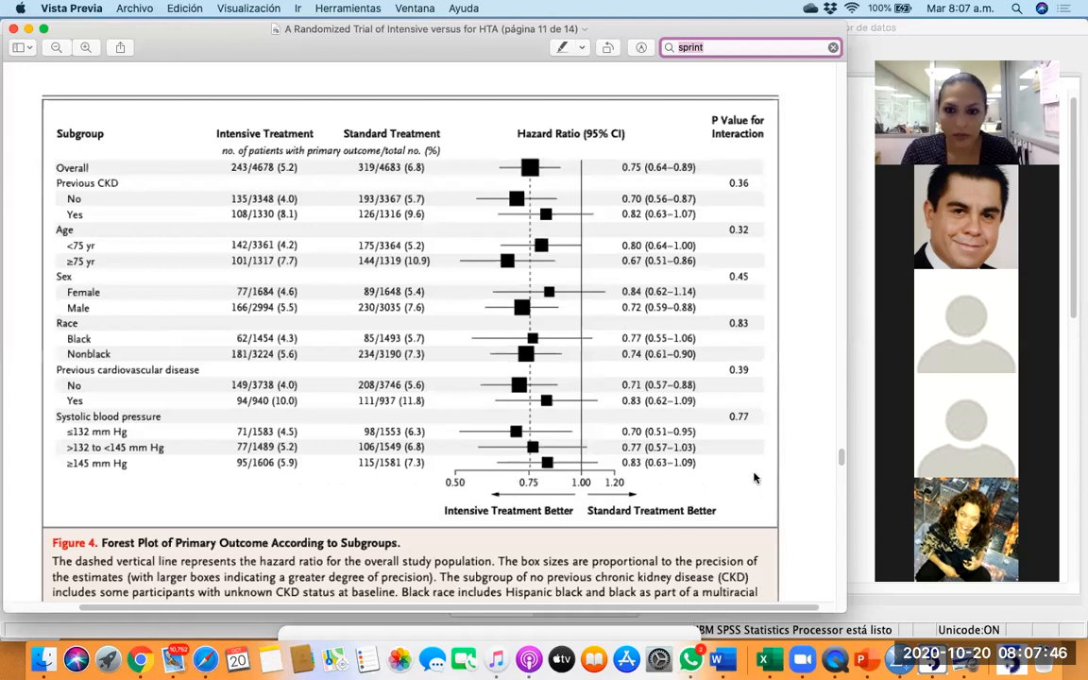
{"action": "scroll", "coordinate": [754, 479], "scroll_direction": "up", "scroll_amount": 2}
{"action": "scroll", "coordinate": [792, 486], "scroll_direction": "down", "scroll_amount": 3}
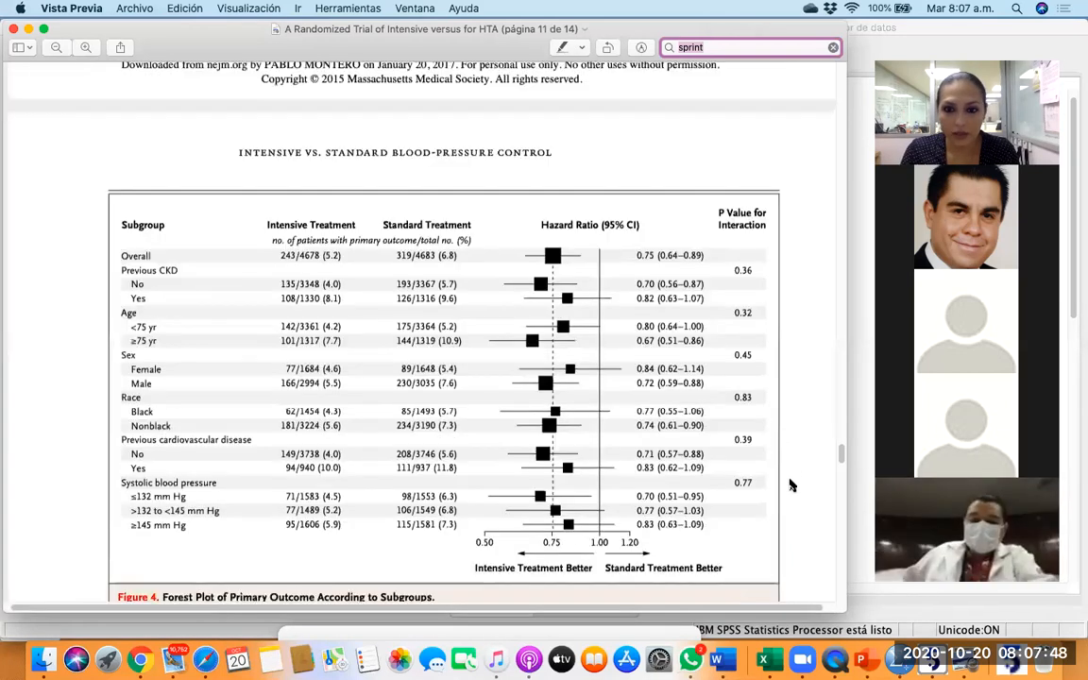
{"action": "scroll", "coordinate": [791, 485], "scroll_direction": "up", "scroll_amount": 1}
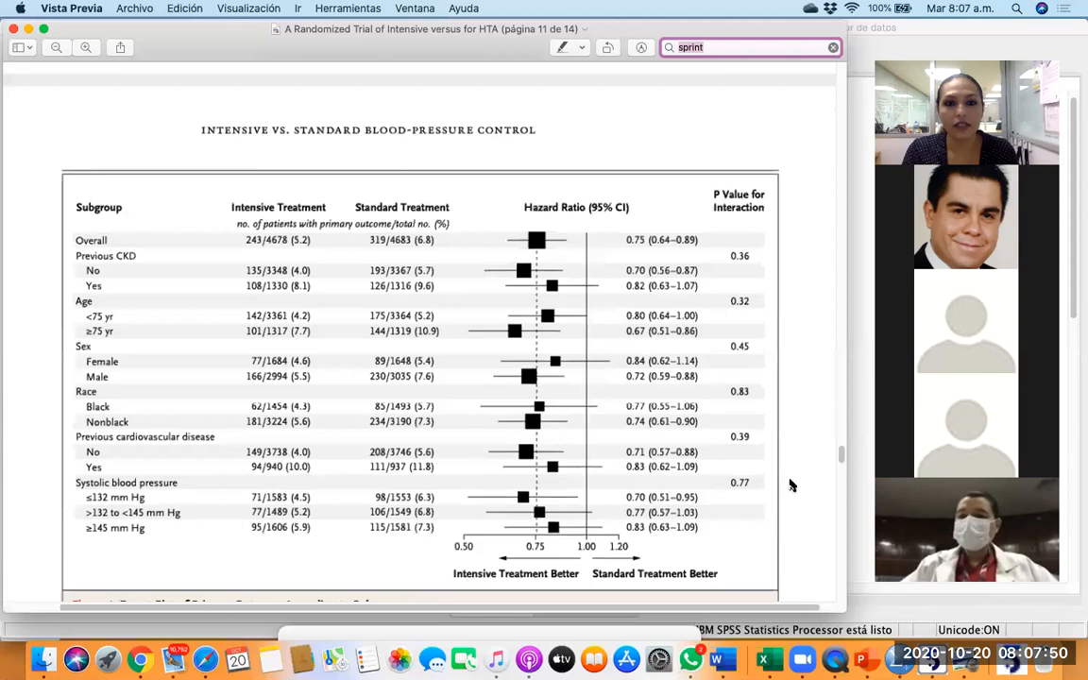
{"action": "scroll", "coordinate": [791, 486], "scroll_direction": "down", "scroll_amount": 2}
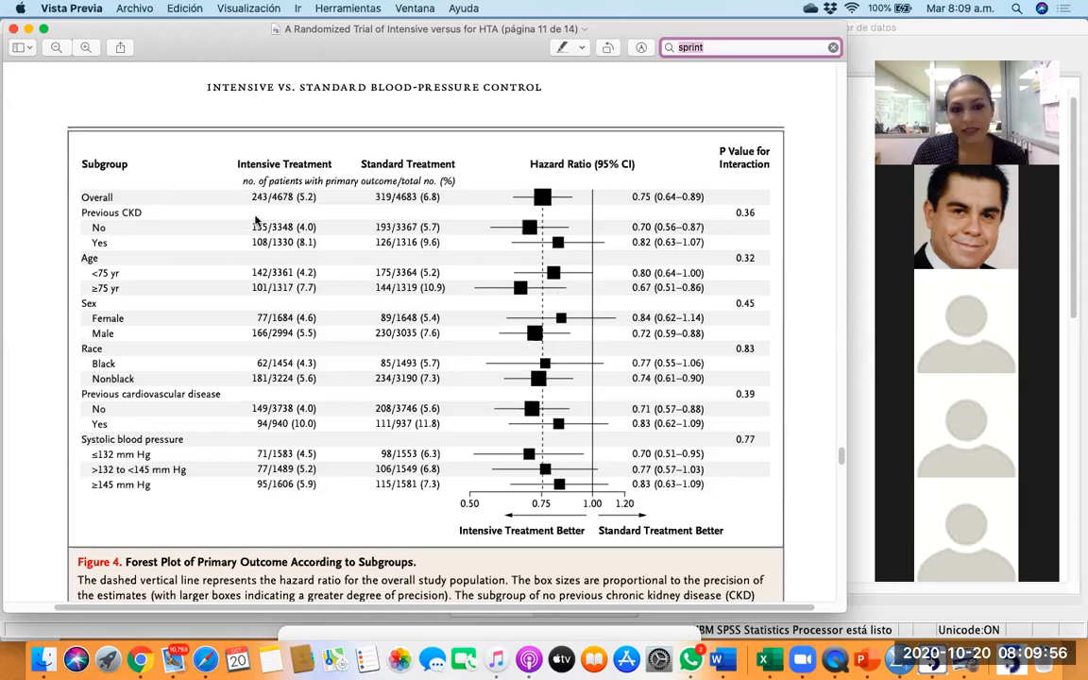
{"action": "scroll", "coordinate": [255, 219], "scroll_direction": "up", "scroll_amount": 1}
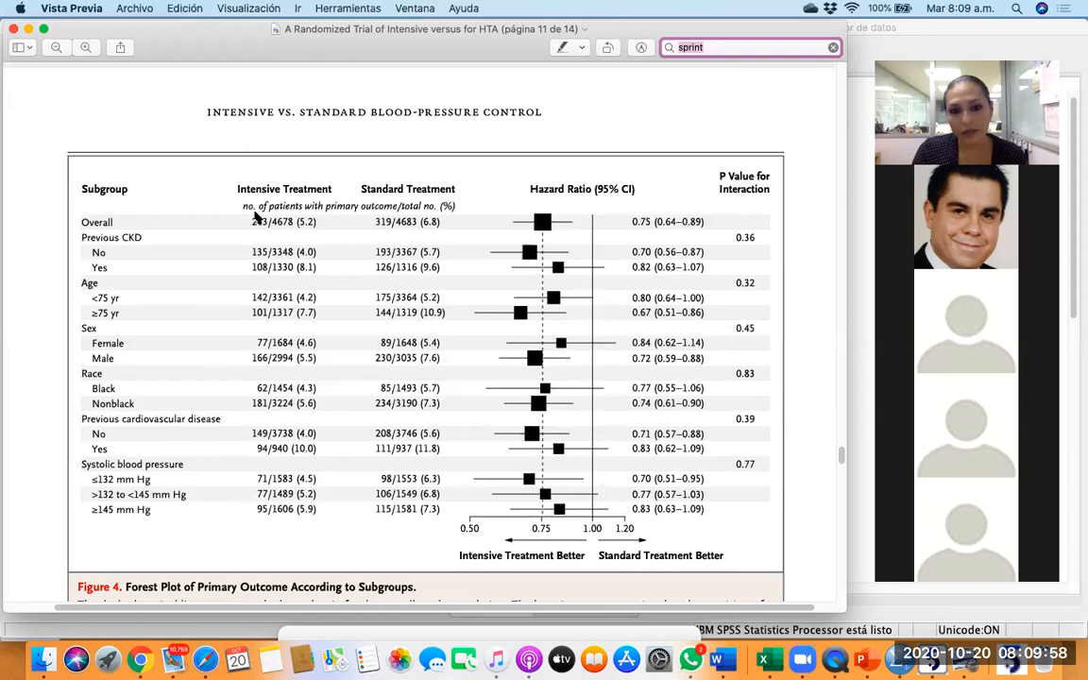
{"action": "scroll", "coordinate": [257, 218], "scroll_direction": "left", "scroll_amount": 1}
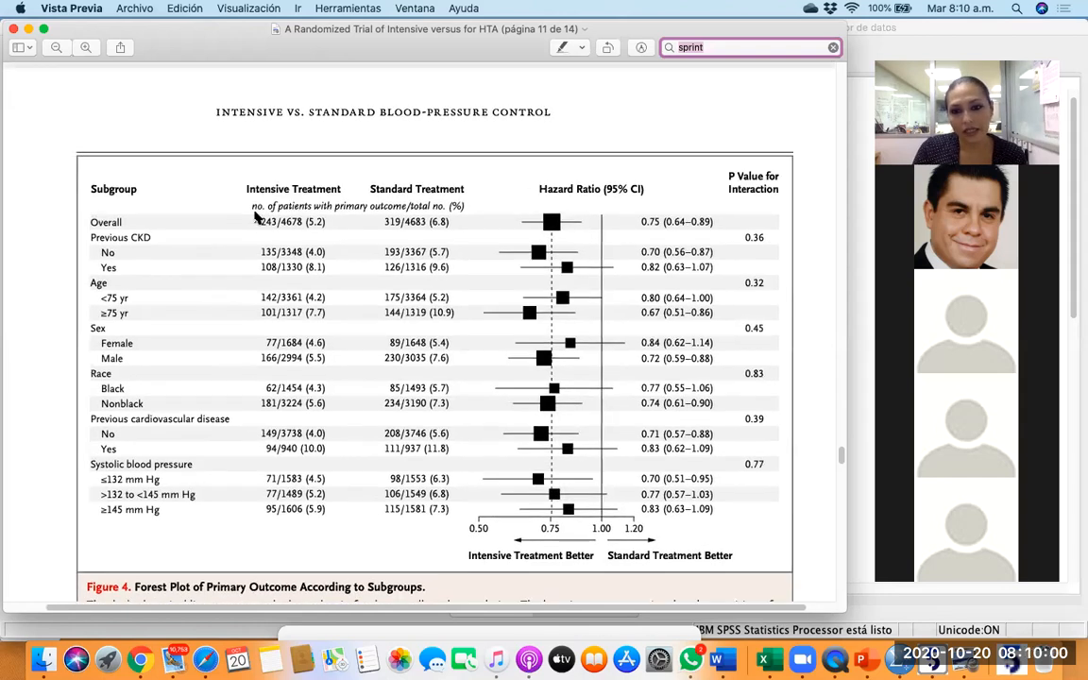
{"action": "scroll", "coordinate": [256, 218], "scroll_direction": "down", "scroll_amount": 1}
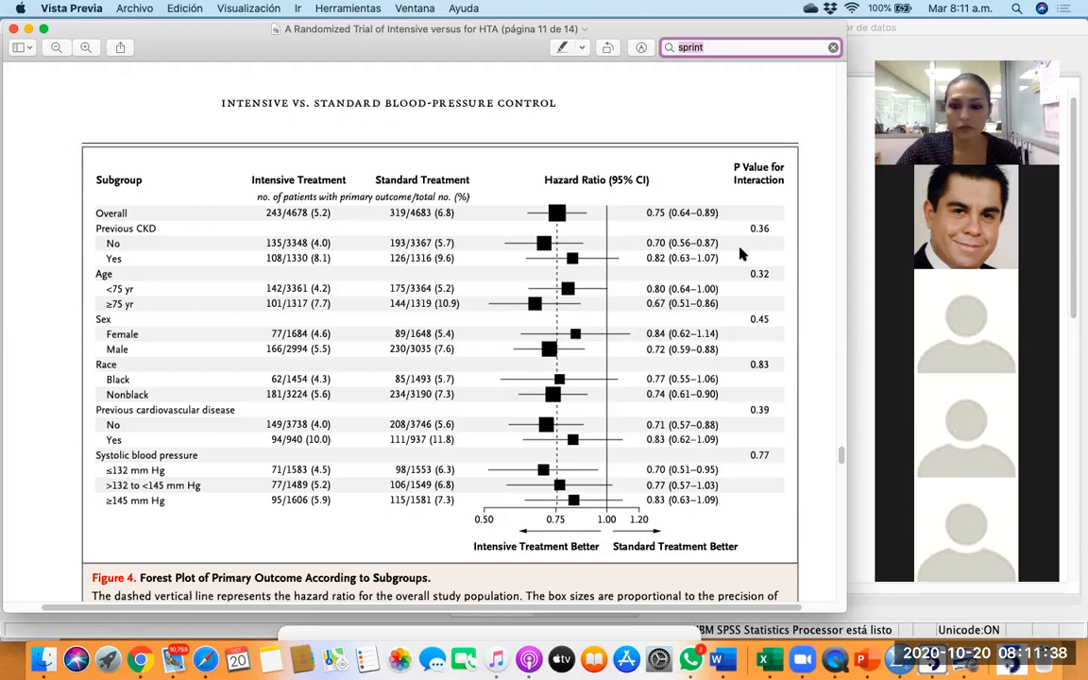
{"action": "key", "text": "XF86AudioRaiseVolume"}
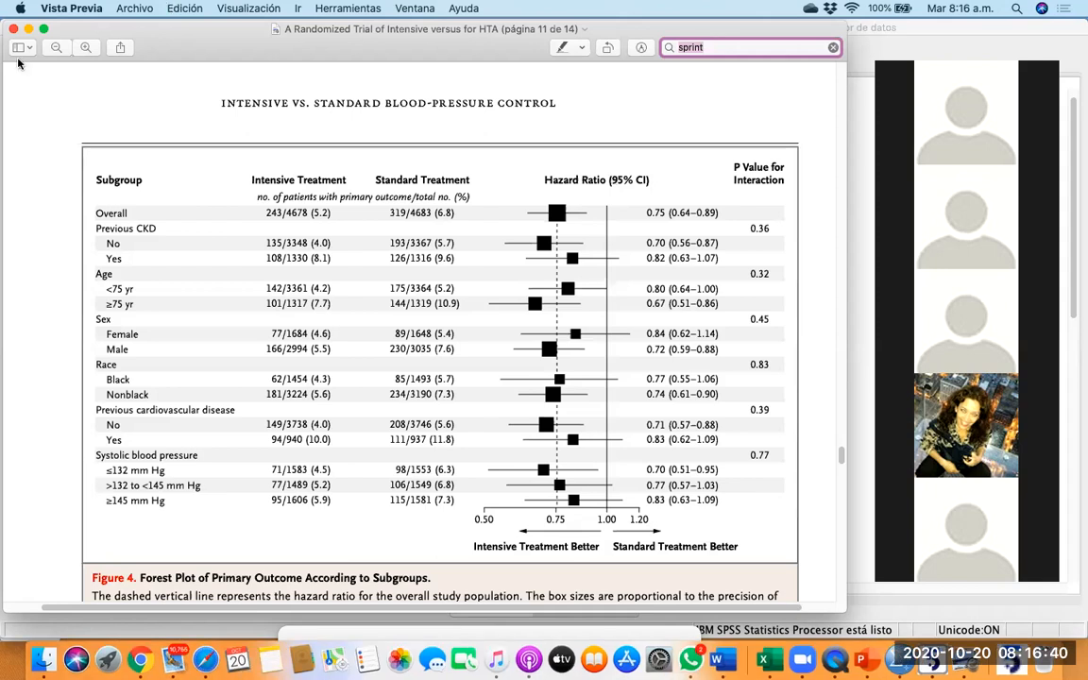
Close the blood-pressure trial article and raise the system volume, leaving the sound unmuted.
{"action": "left_click", "coordinate": [12, 30]}
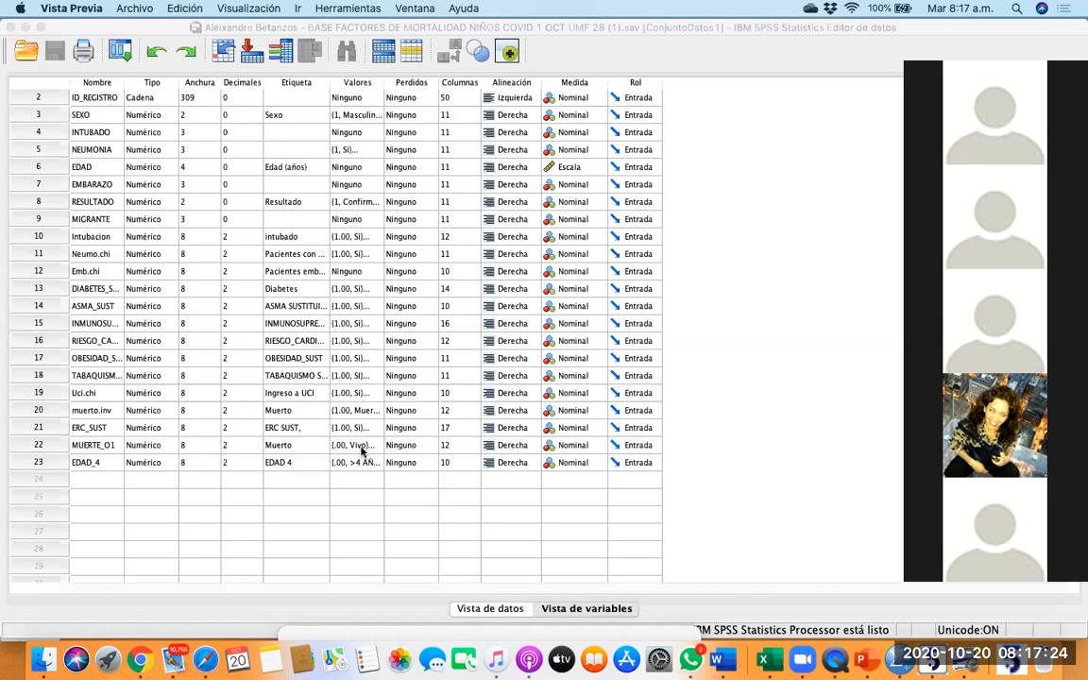
{"action": "key", "text": "XF86AudioRaiseVolume"}
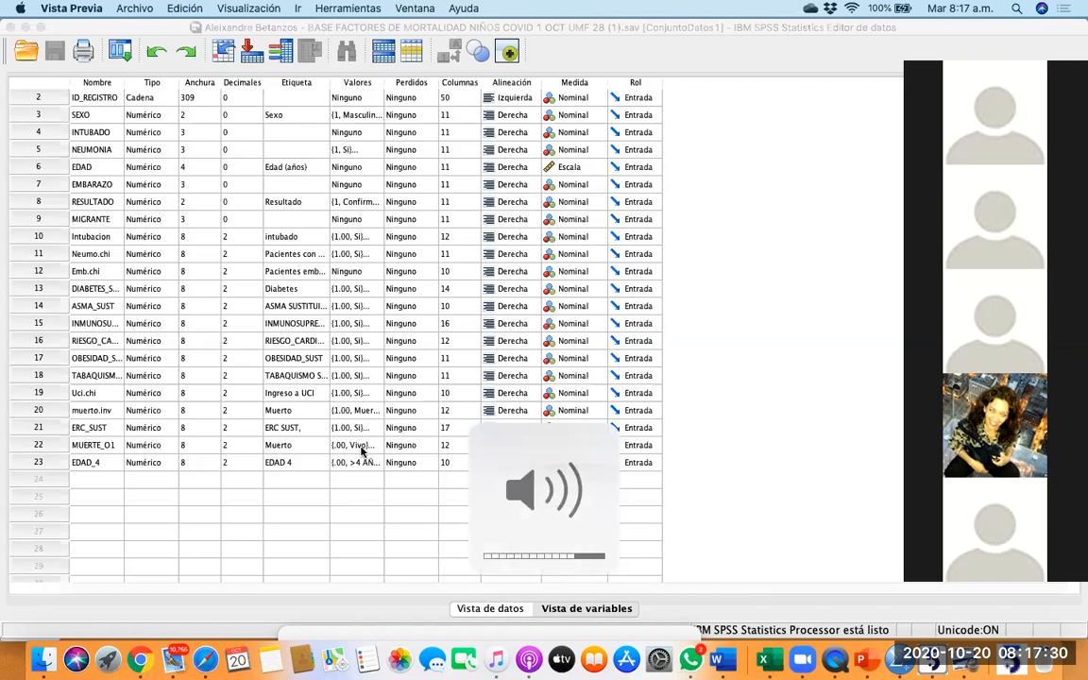
{"action": "key", "text": "XF86AudioRaiseVolume"}
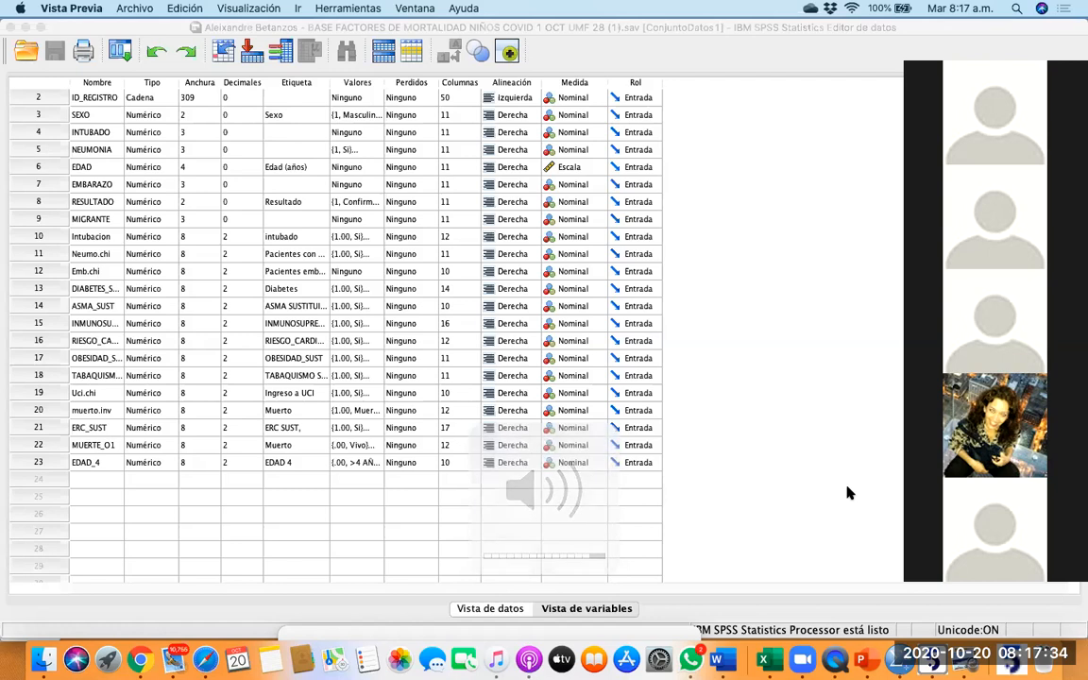
{"action": "key", "text": "XF86AudioMute"}
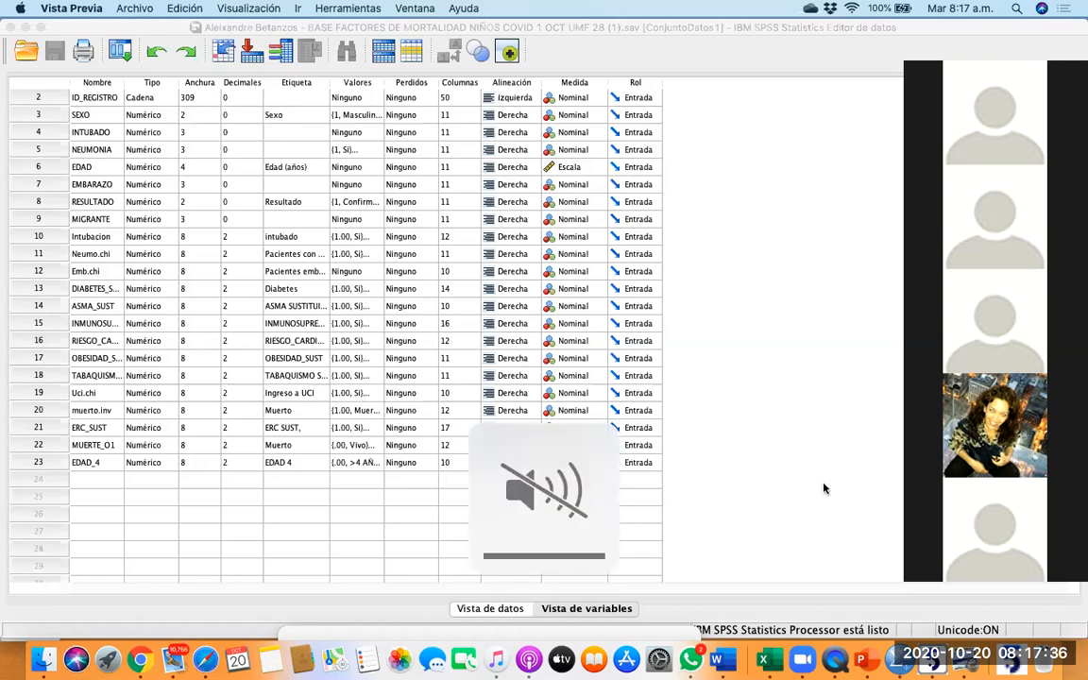
{"action": "key", "text": "XF86AudioMute"}
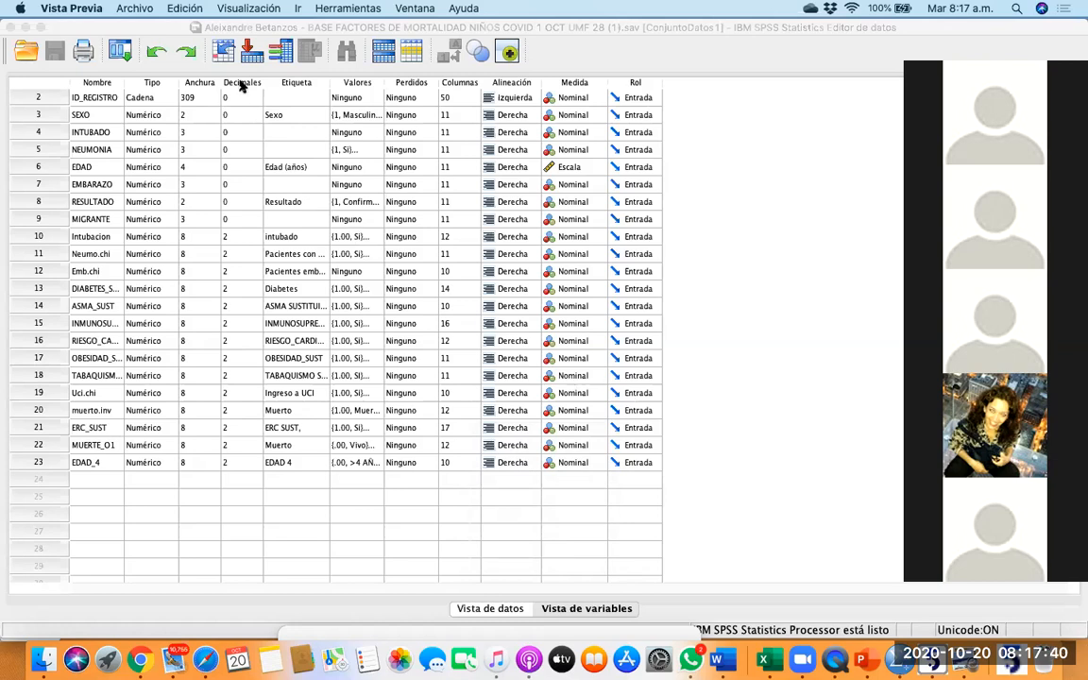
Switch to SPSS Statistics and set the split-file option (Segmentar archivo) to Comparar los grupos.
{"action": "left_click", "coordinate": [641, 199]}
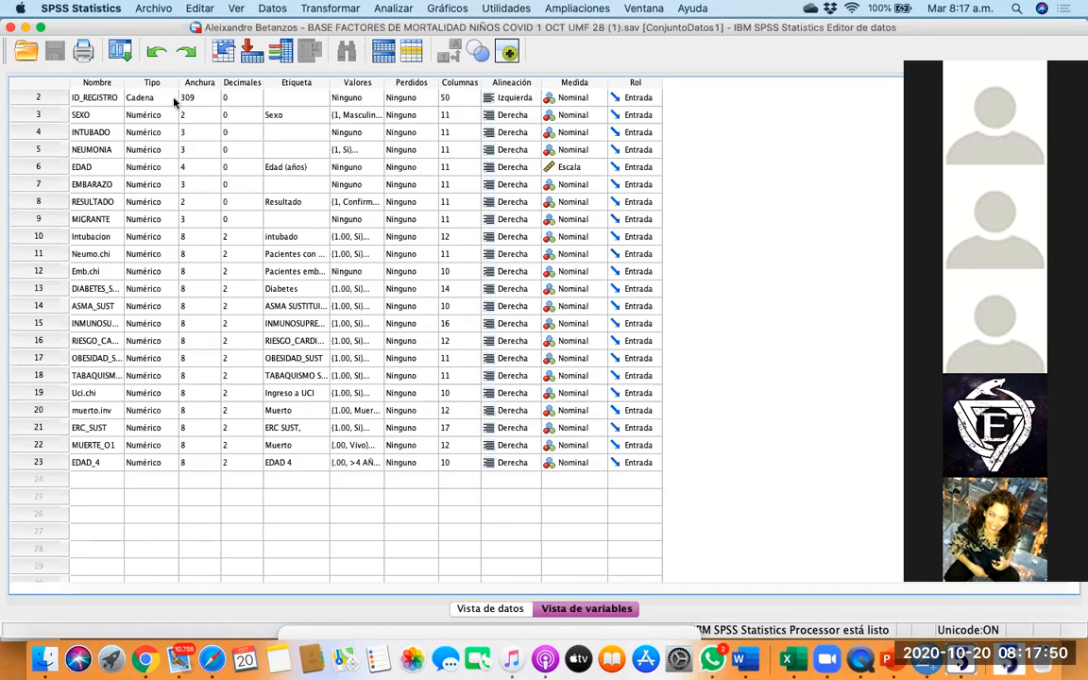
{"action": "left_click", "coordinate": [215, 9]}
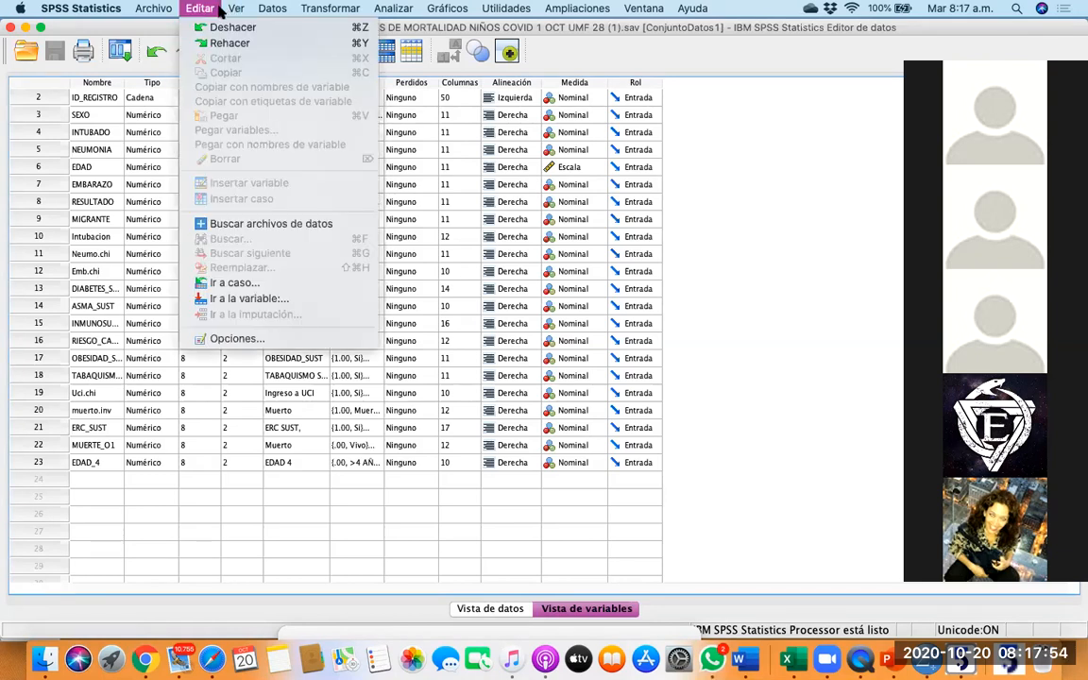
{"action": "mouse_move", "coordinate": [259, 10]}
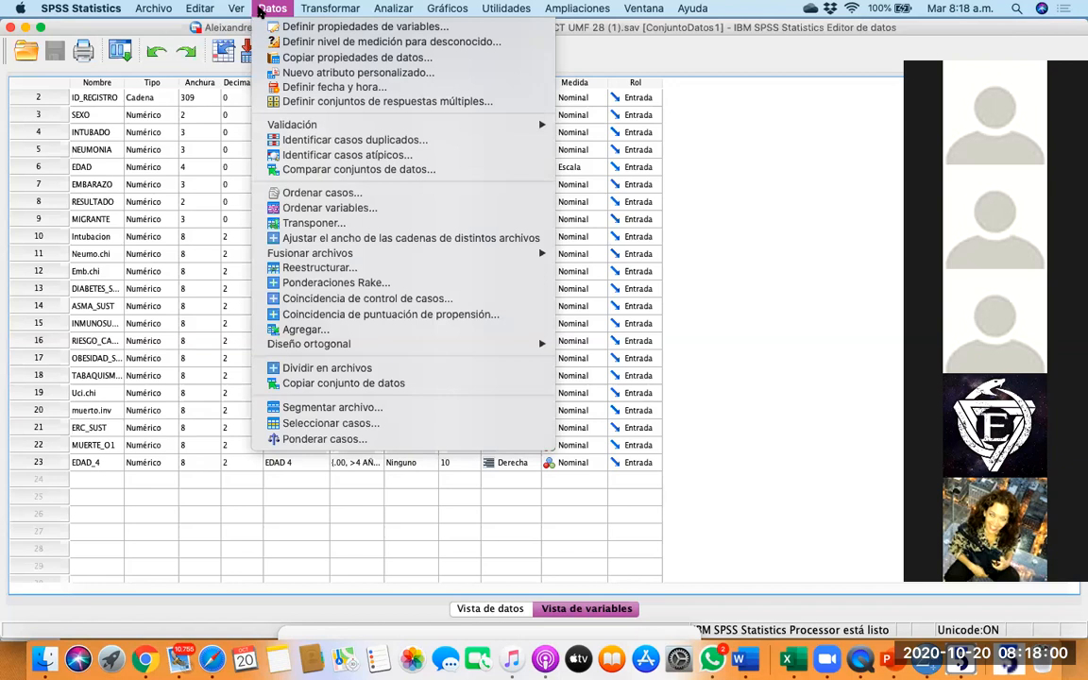
{"action": "left_click", "coordinate": [361, 408]}
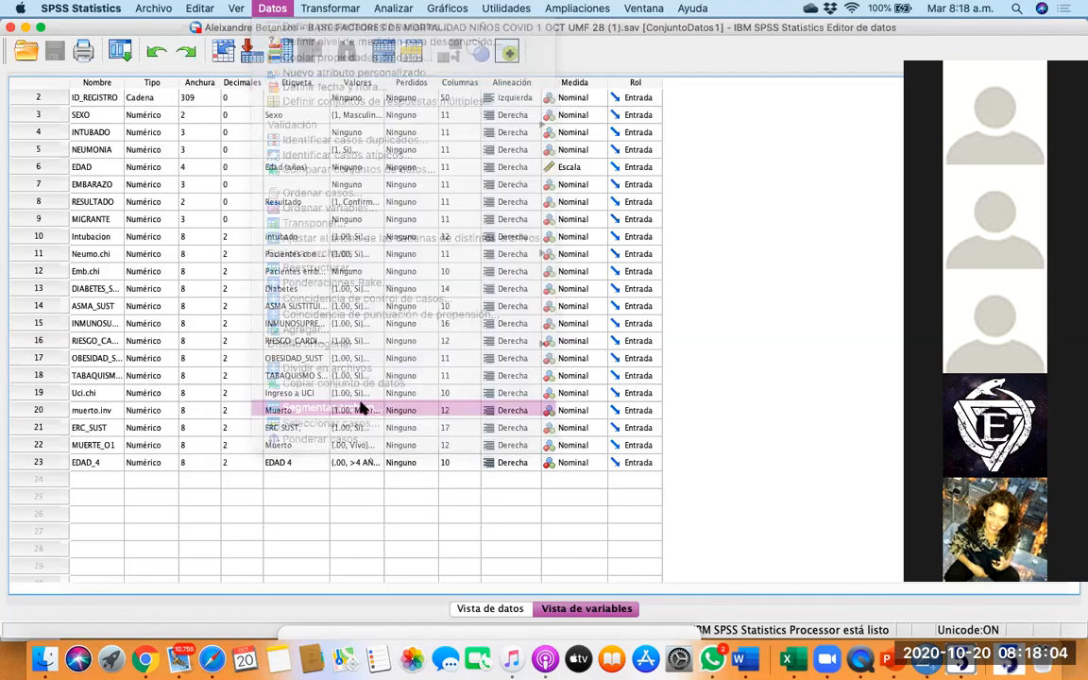
{"action": "left_click", "coordinate": [249, 234]}
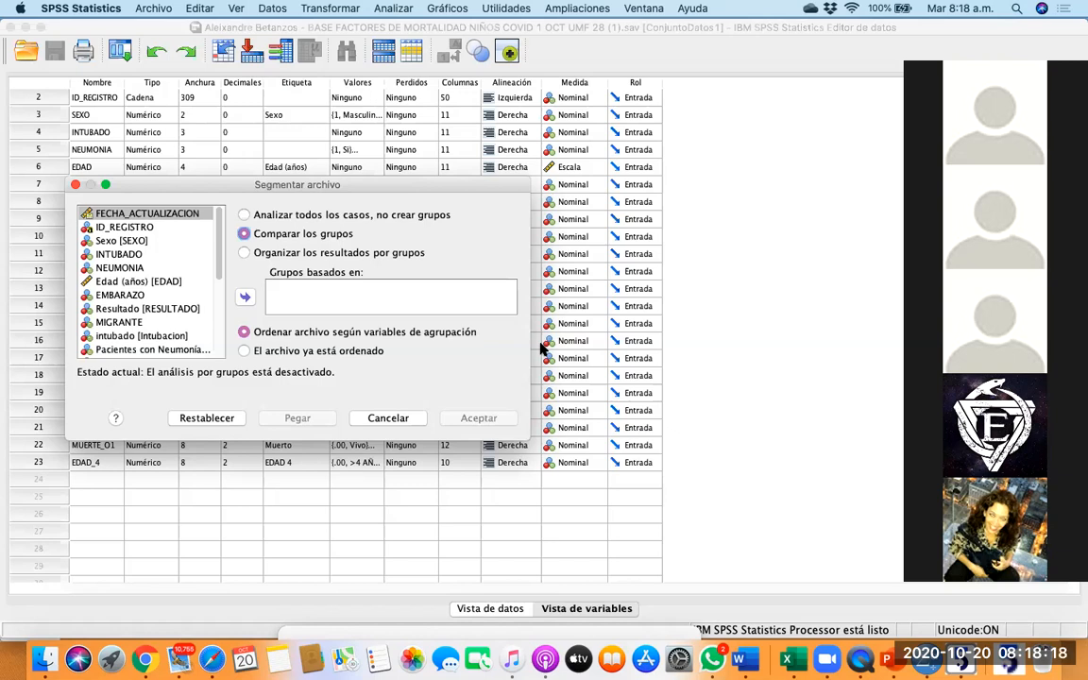
Save the Zoom meeting recordings in the proposed Desktop folder.
{"action": "left_click", "coordinate": [671, 242]}
{"action": "left_click", "coordinate": [699, 252]}
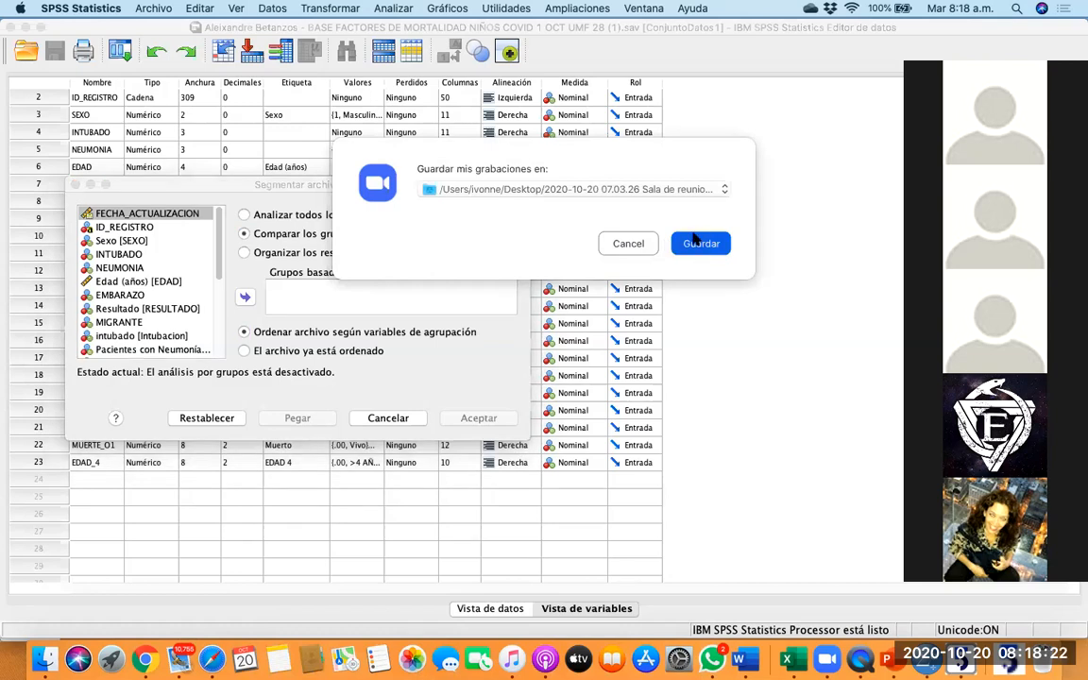
{"action": "left_click", "coordinate": [692, 248]}
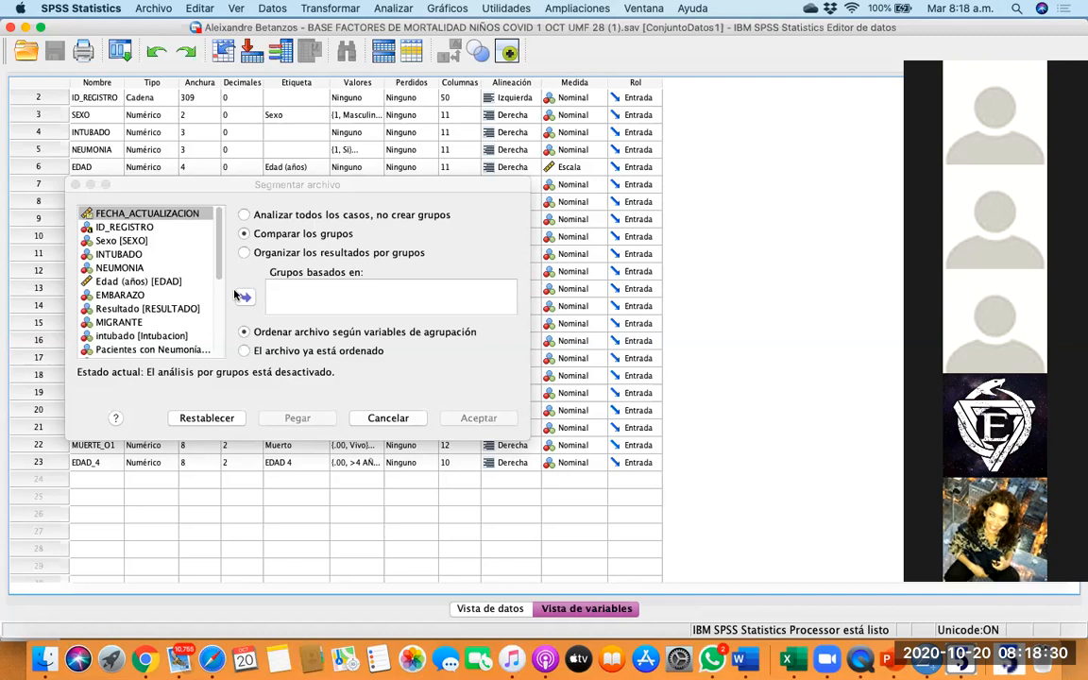
Base the file split on the variable EDAD 4 [EDAD_4] and apply it.
{"action": "scroll", "coordinate": [165, 312], "scroll_direction": "down", "scroll_amount": 10}
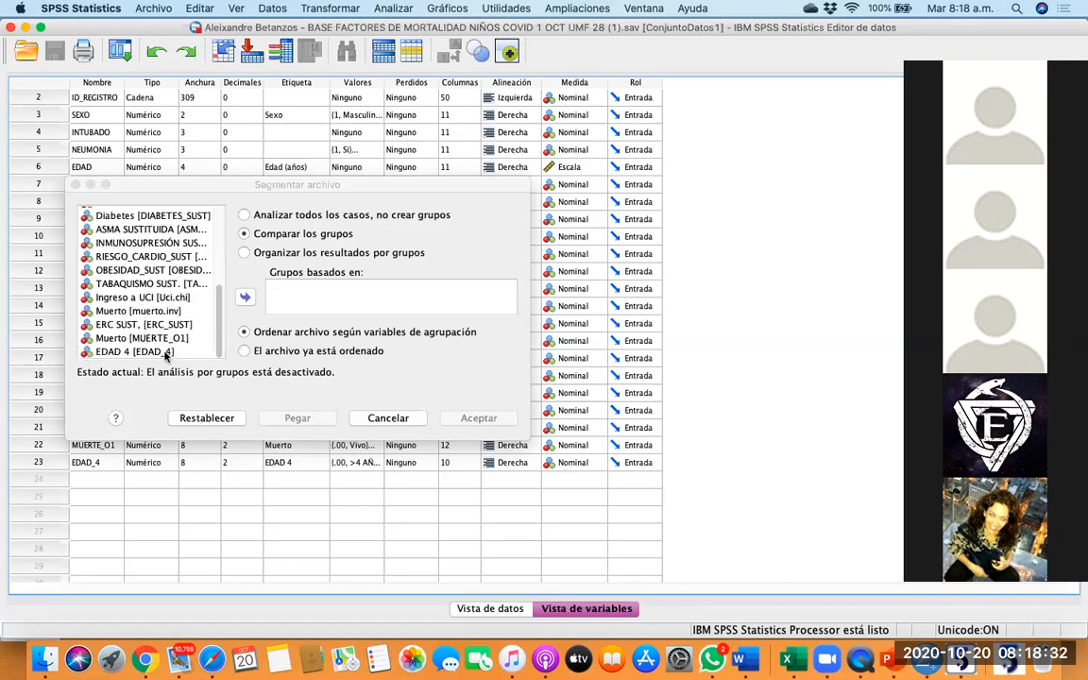
{"action": "left_click", "coordinate": [165, 352]}
{"action": "left_click", "coordinate": [166, 352]}
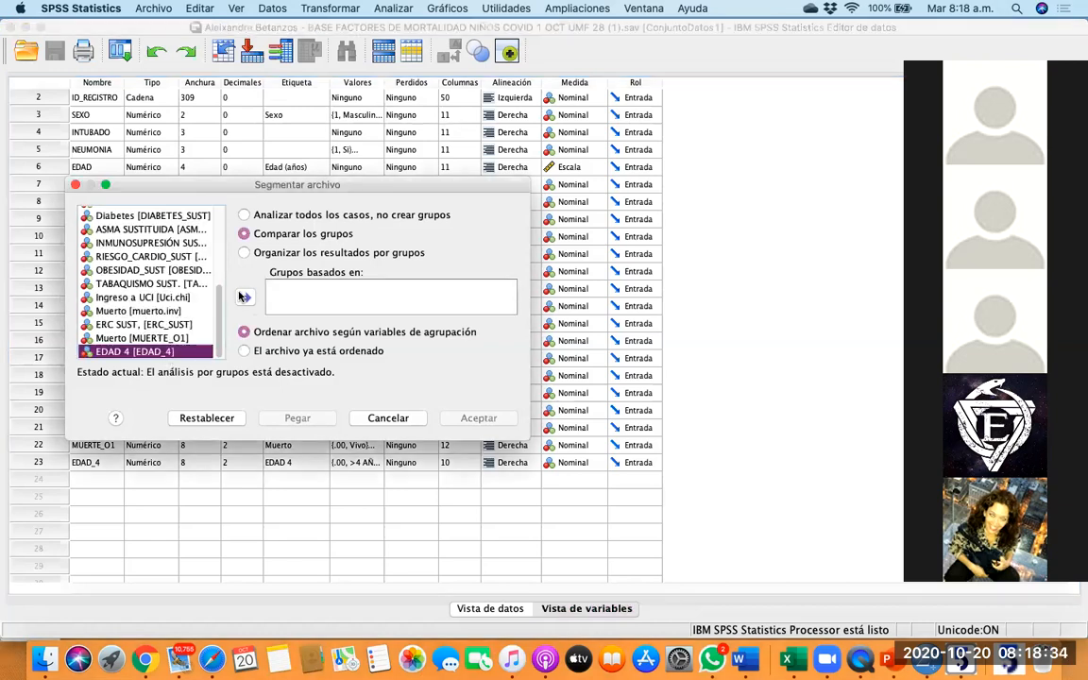
{"action": "left_click", "coordinate": [243, 297]}
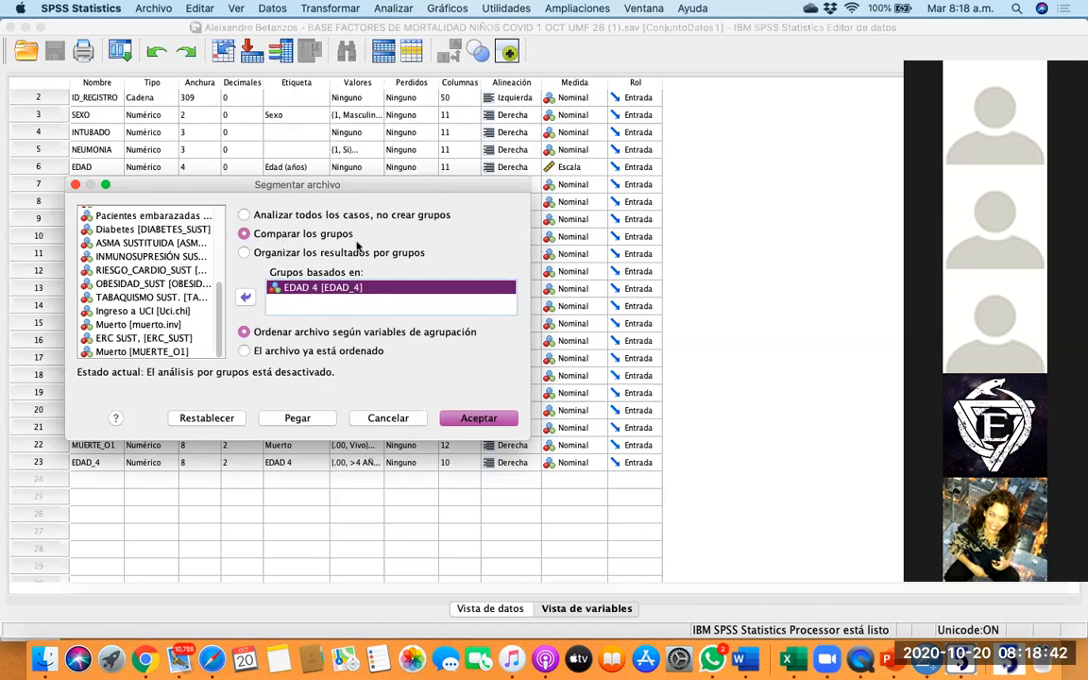
{"action": "left_click", "coordinate": [482, 417]}
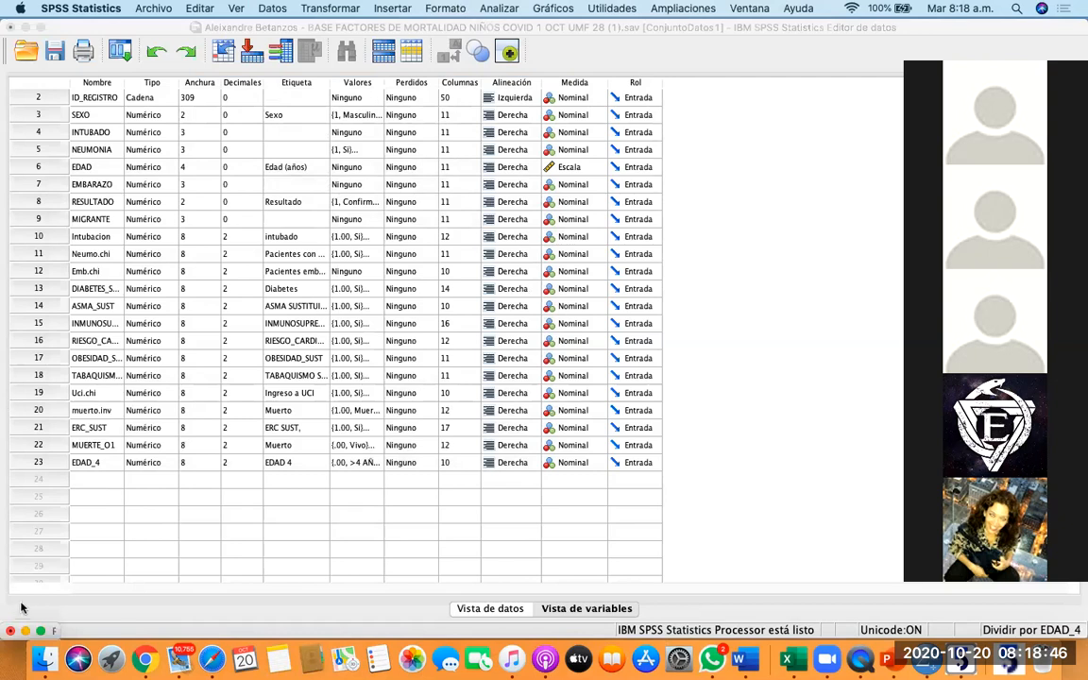
{"action": "left_click", "coordinate": [483, 7]}
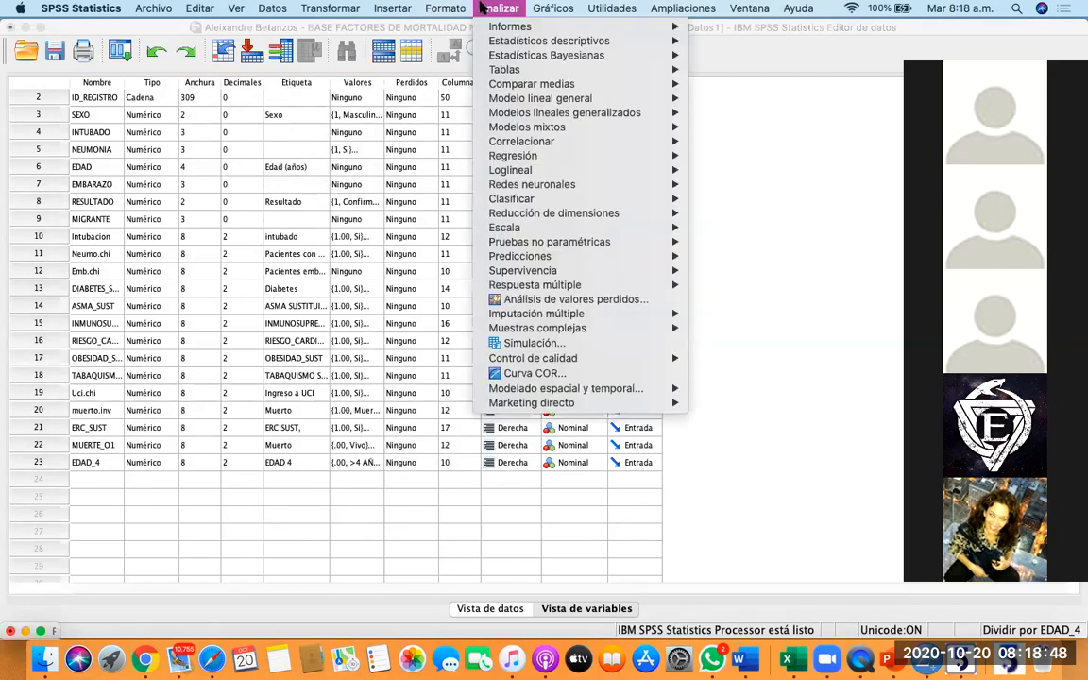
{"action": "mouse_move", "coordinate": [495, 32]}
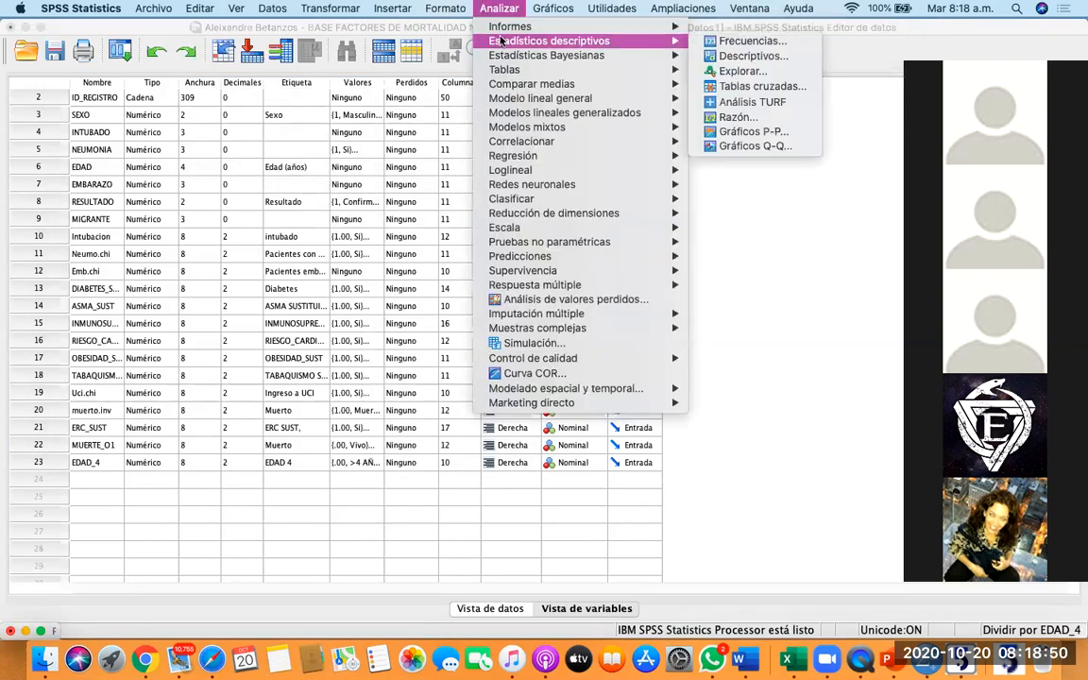
{"action": "left_click", "coordinate": [733, 74]}
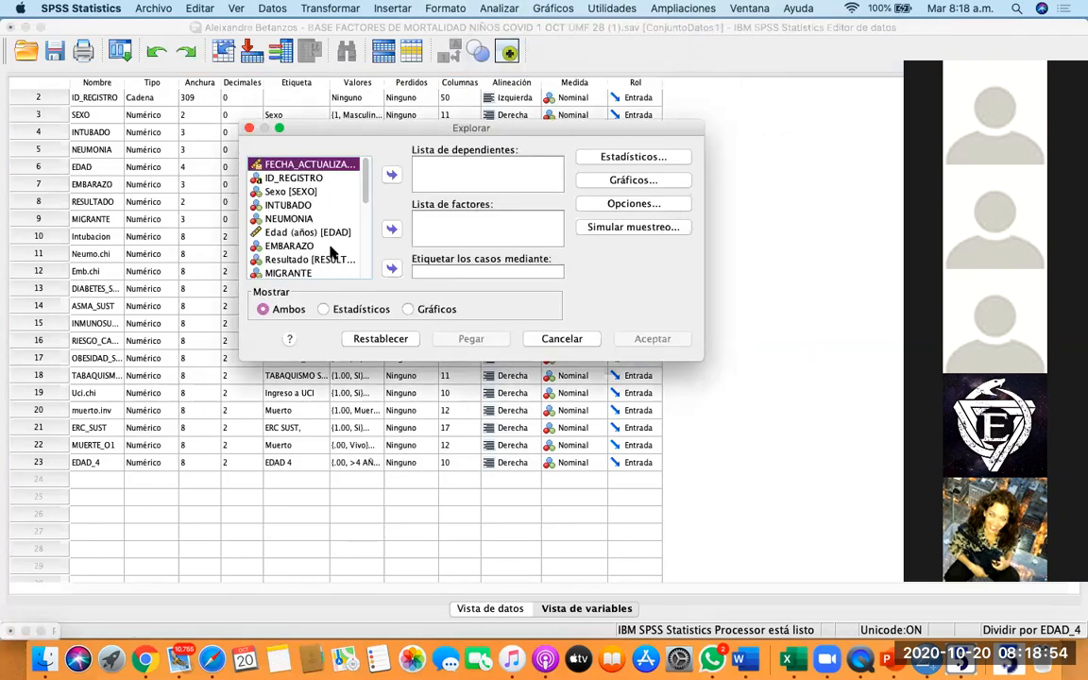
{"action": "scroll", "coordinate": [332, 251], "scroll_direction": "down", "scroll_amount": 1}
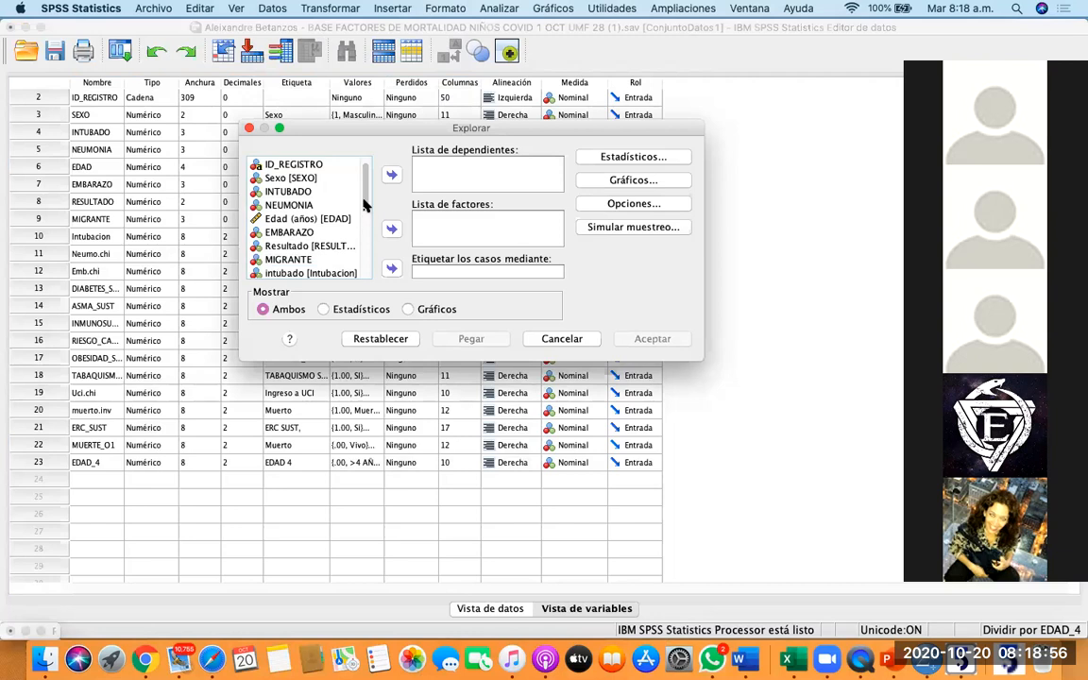
{"action": "left_click", "coordinate": [559, 341]}
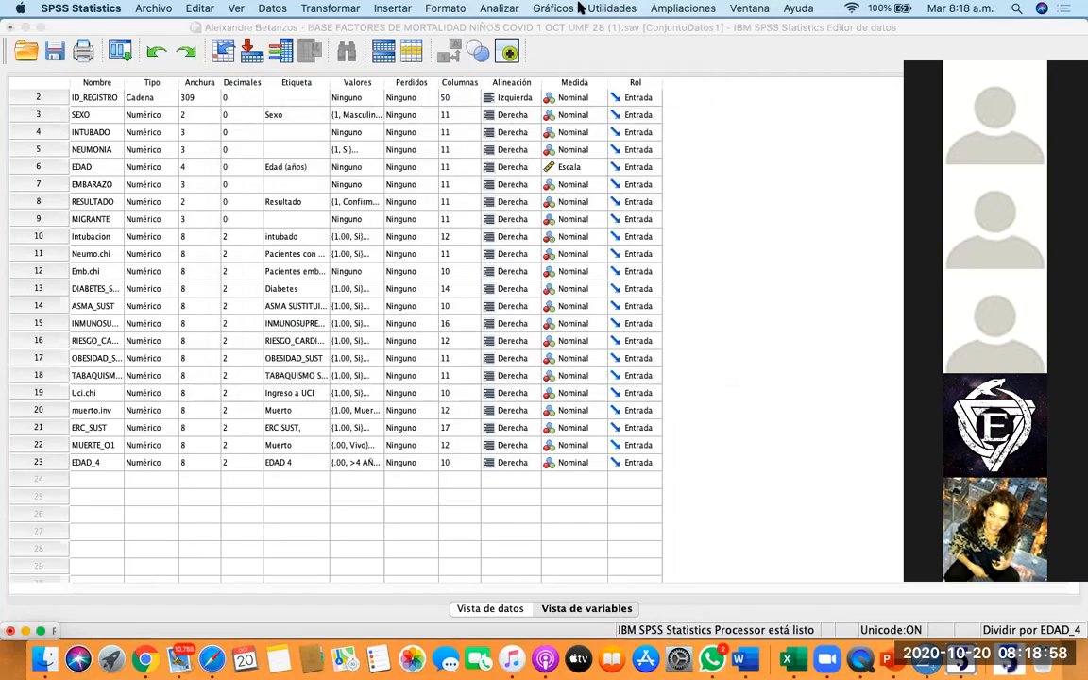
Start a Tablas cruzadas analysis with Muerto [MUERTE_O1] as the column variable.
{"action": "left_click", "coordinate": [499, 7]}
{"action": "mouse_move", "coordinate": [527, 41]}
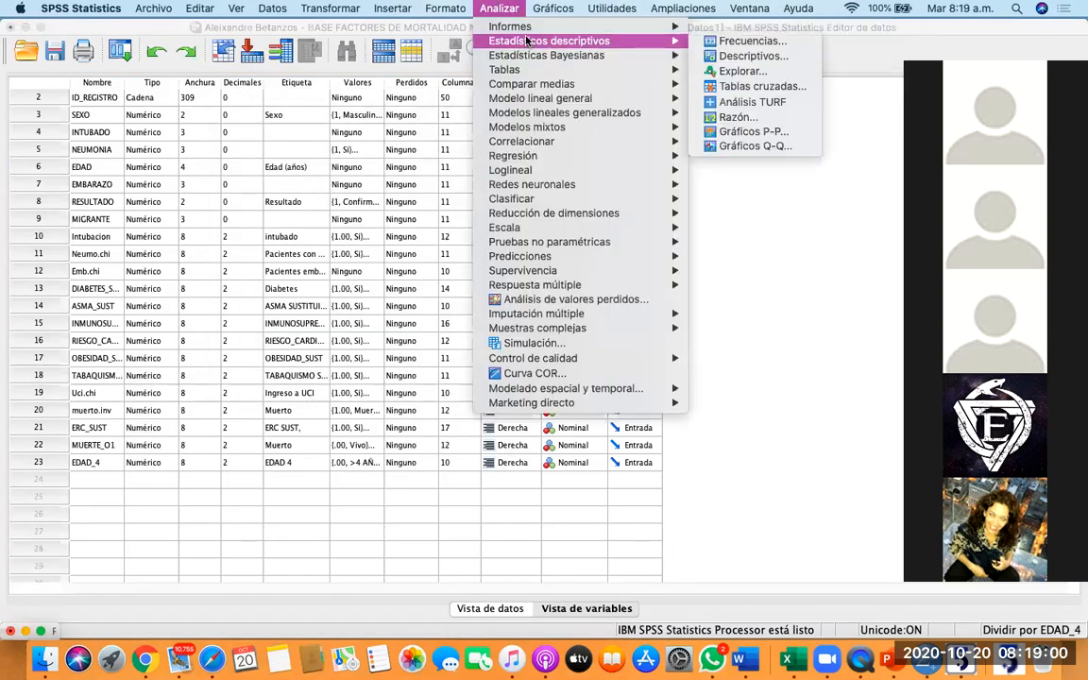
{"action": "left_click", "coordinate": [756, 86]}
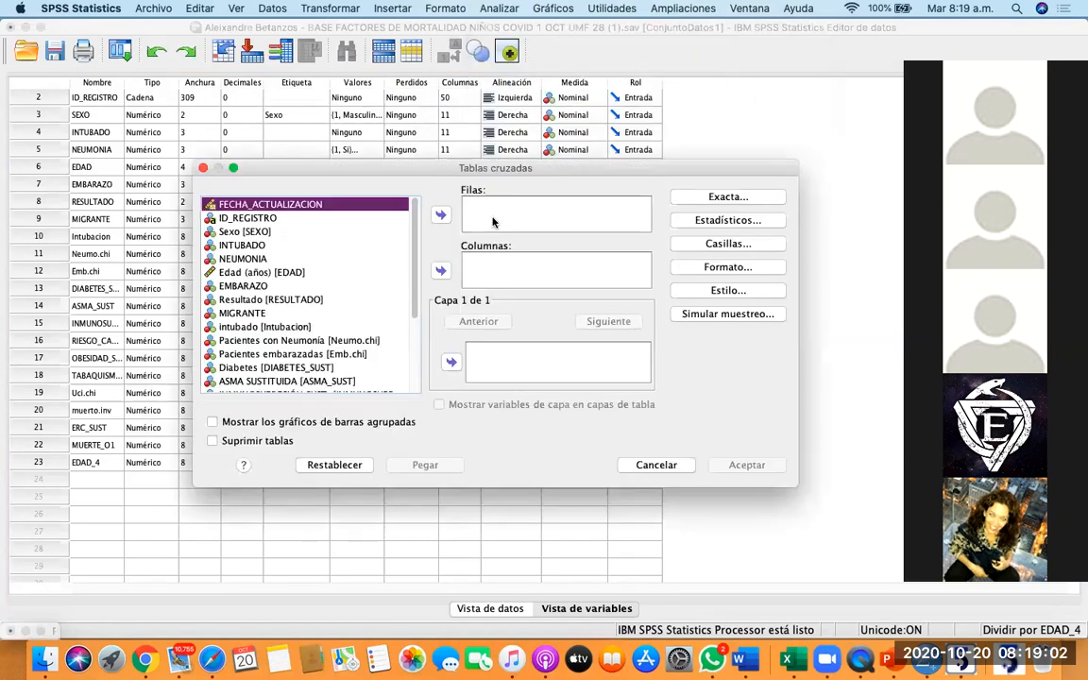
{"action": "scroll", "coordinate": [364, 311], "scroll_direction": "down", "scroll_amount": 5}
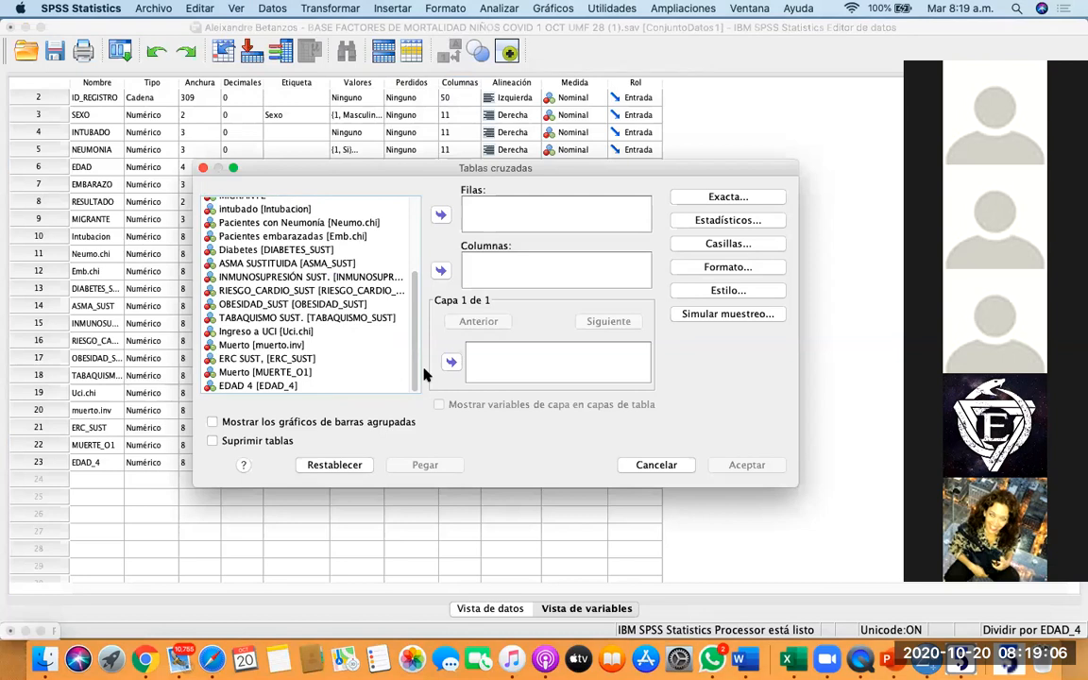
{"action": "left_click", "coordinate": [363, 373]}
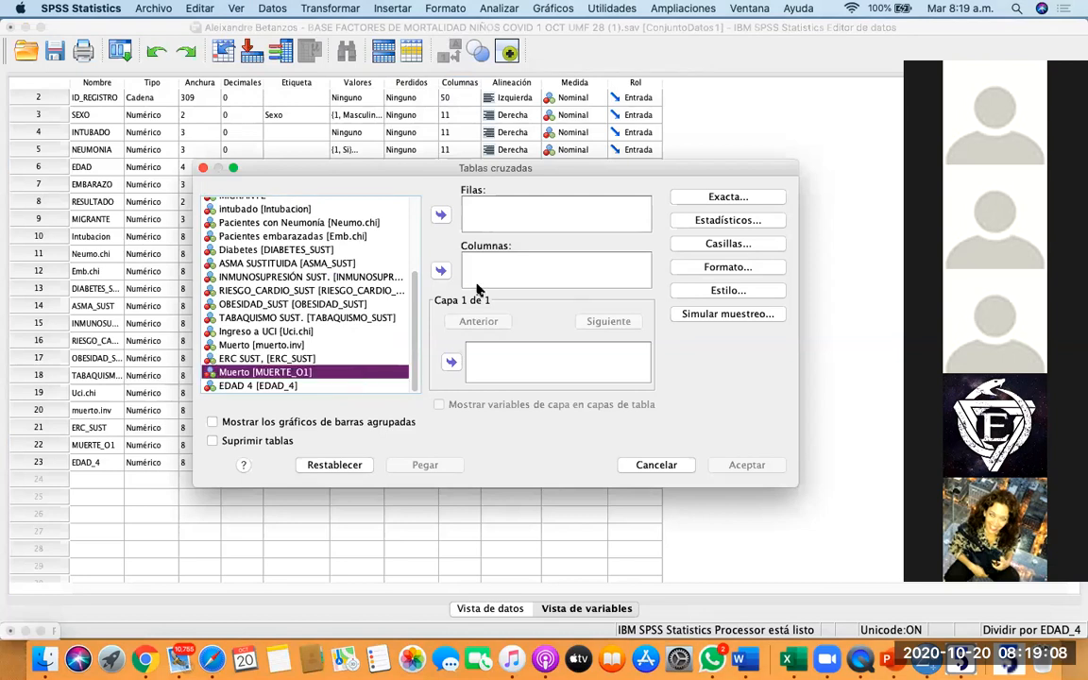
{"action": "left_click", "coordinate": [442, 273]}
Add NEUMONIA as the row variable of the cross-tabulation.
{"action": "scroll", "coordinate": [359, 323], "scroll_direction": "up", "scroll_amount": 4}
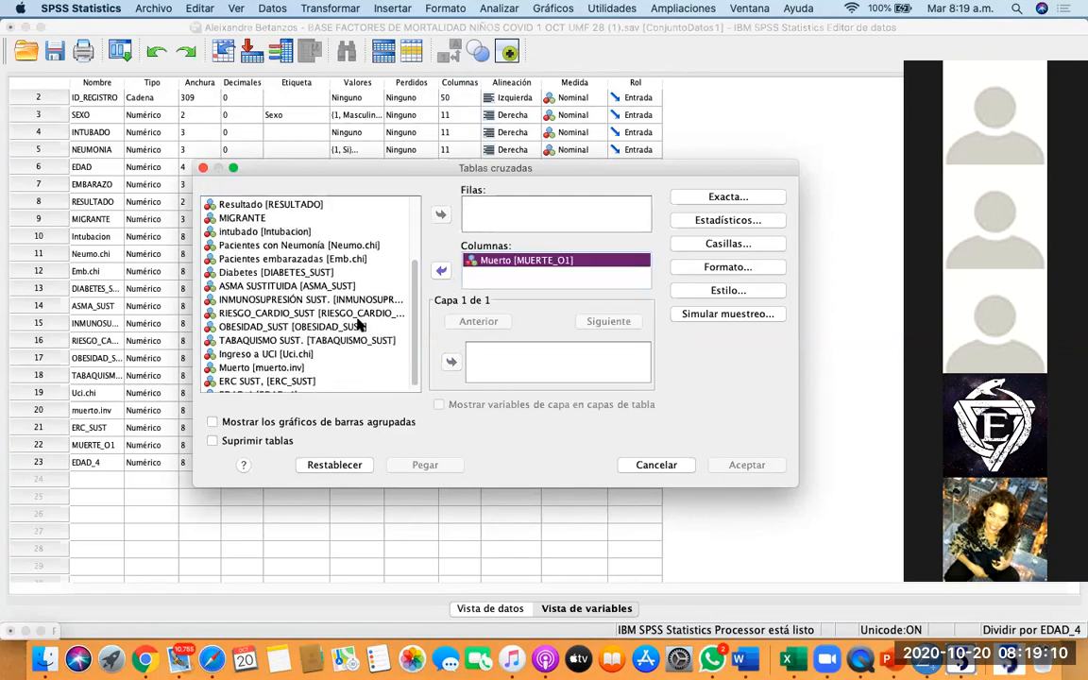
{"action": "scroll", "coordinate": [359, 323], "scroll_direction": "up", "scroll_amount": 3}
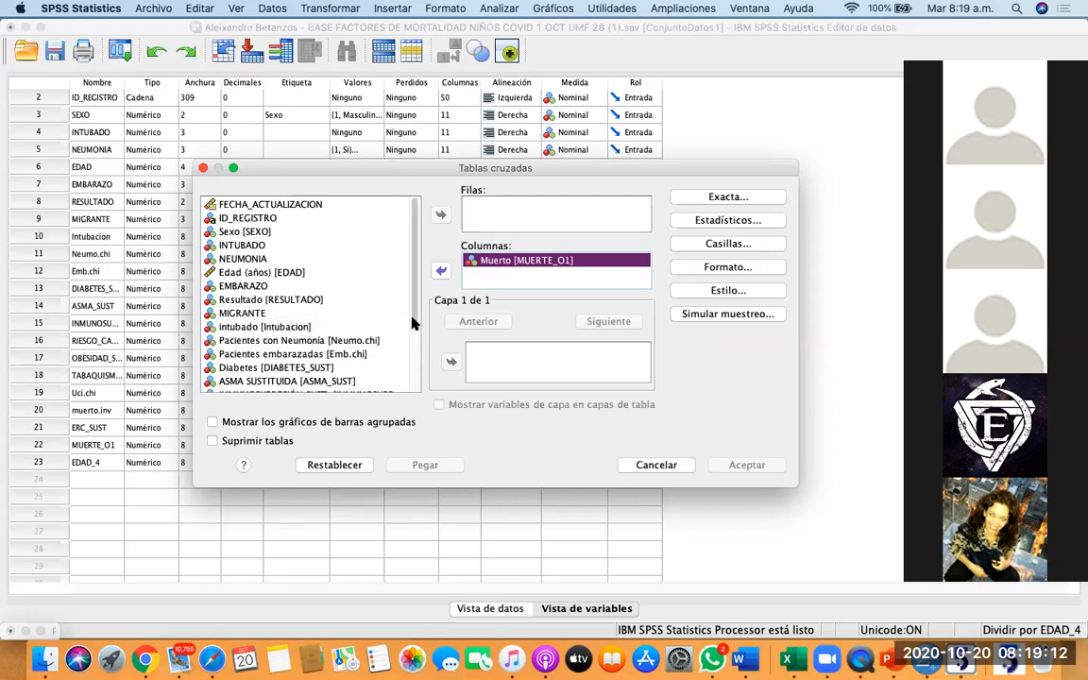
{"action": "scroll", "coordinate": [412, 323], "scroll_direction": "down", "scroll_amount": 5}
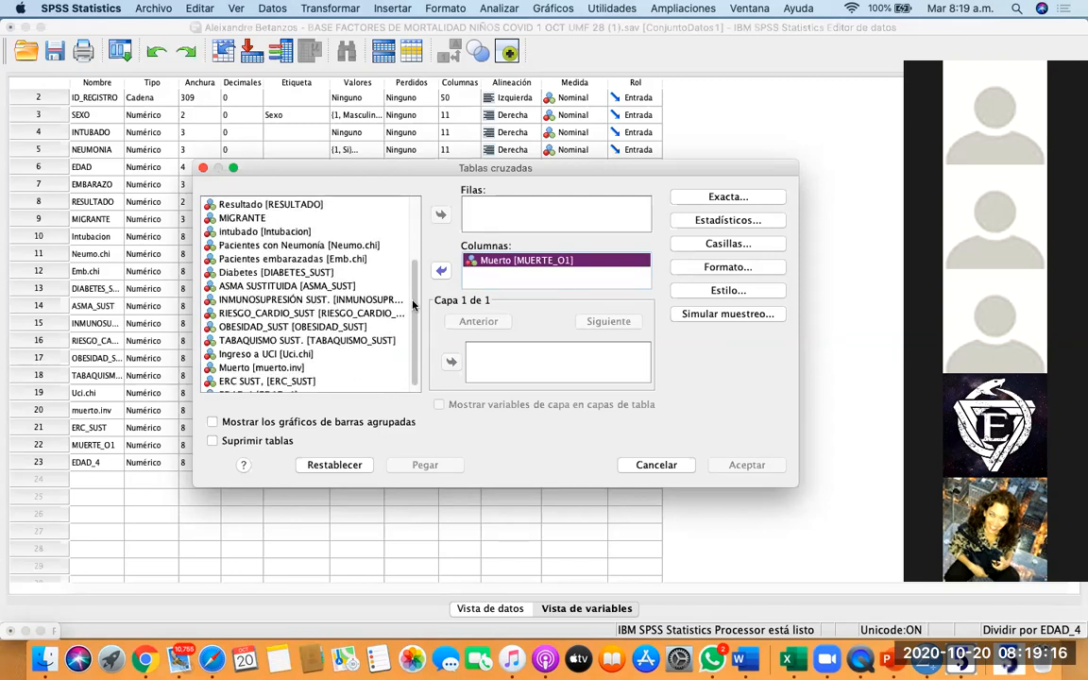
{"action": "scroll", "coordinate": [408, 306], "scroll_direction": "down", "scroll_amount": 1}
{"action": "scroll", "coordinate": [373, 283], "scroll_direction": "up", "scroll_amount": 1}
{"action": "scroll", "coordinate": [386, 315], "scroll_direction": "up", "scroll_amount": 1}
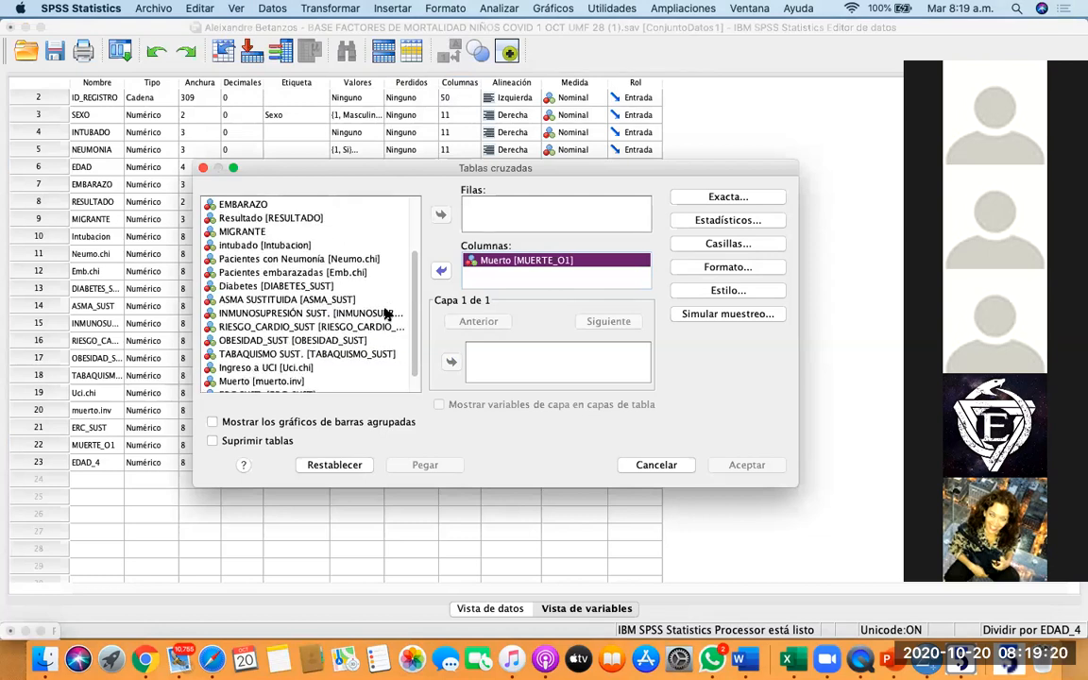
{"action": "scroll", "coordinate": [392, 314], "scroll_direction": "down", "scroll_amount": 1}
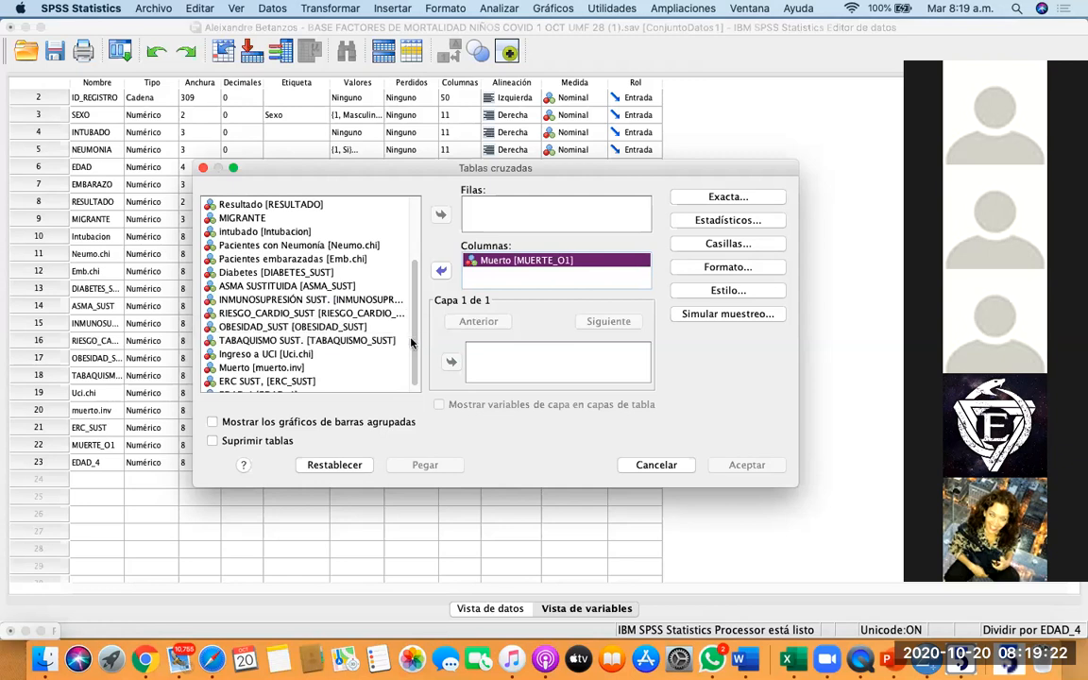
{"action": "scroll", "coordinate": [411, 343], "scroll_direction": "up", "scroll_amount": 6}
{"action": "left_click", "coordinate": [274, 248]}
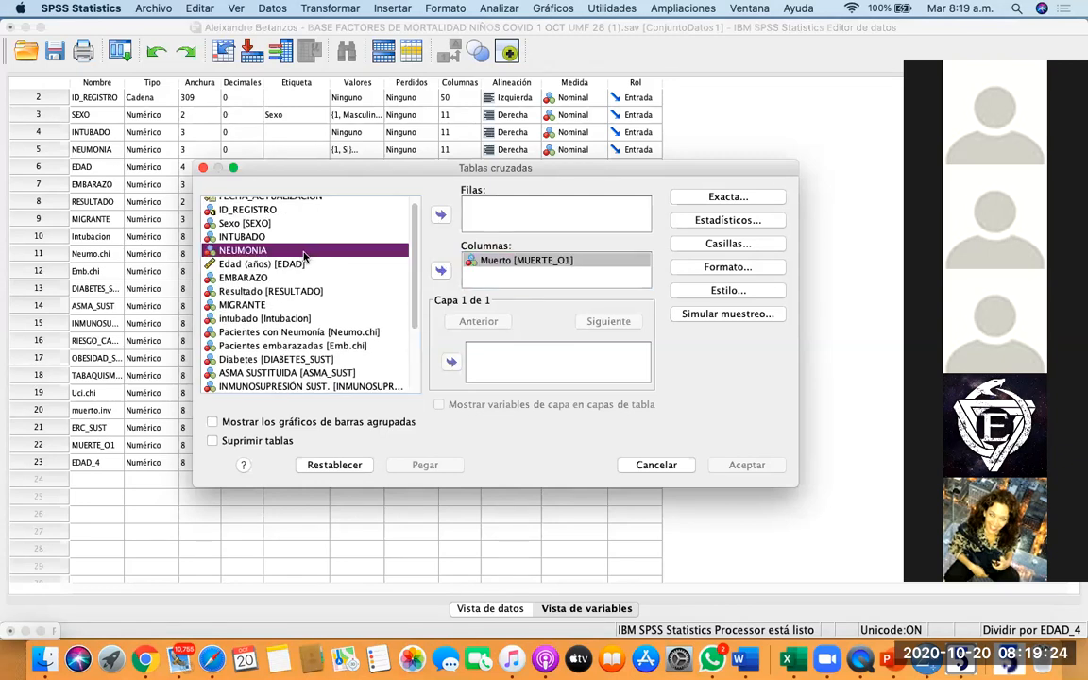
{"action": "left_click", "coordinate": [440, 216]}
Request the Chi-cuadrado and Riesgo statistics for the cross-tabulation.
{"action": "left_click", "coordinate": [729, 220]}
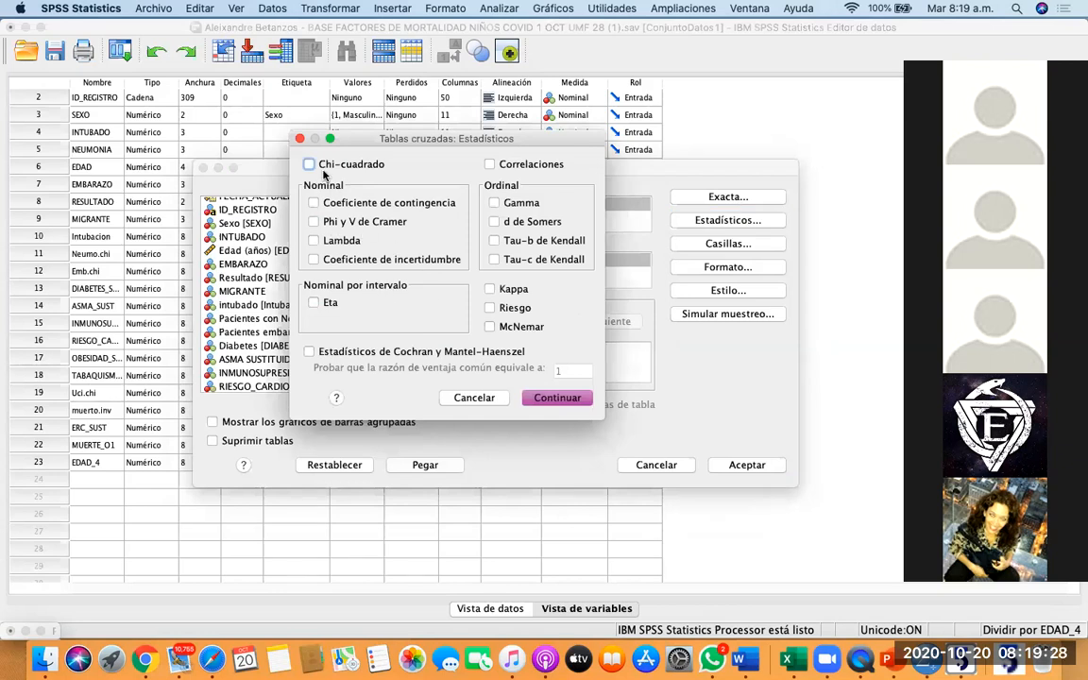
{"action": "left_click", "coordinate": [309, 165]}
{"action": "left_click", "coordinate": [490, 309]}
{"action": "left_click", "coordinate": [557, 398]}
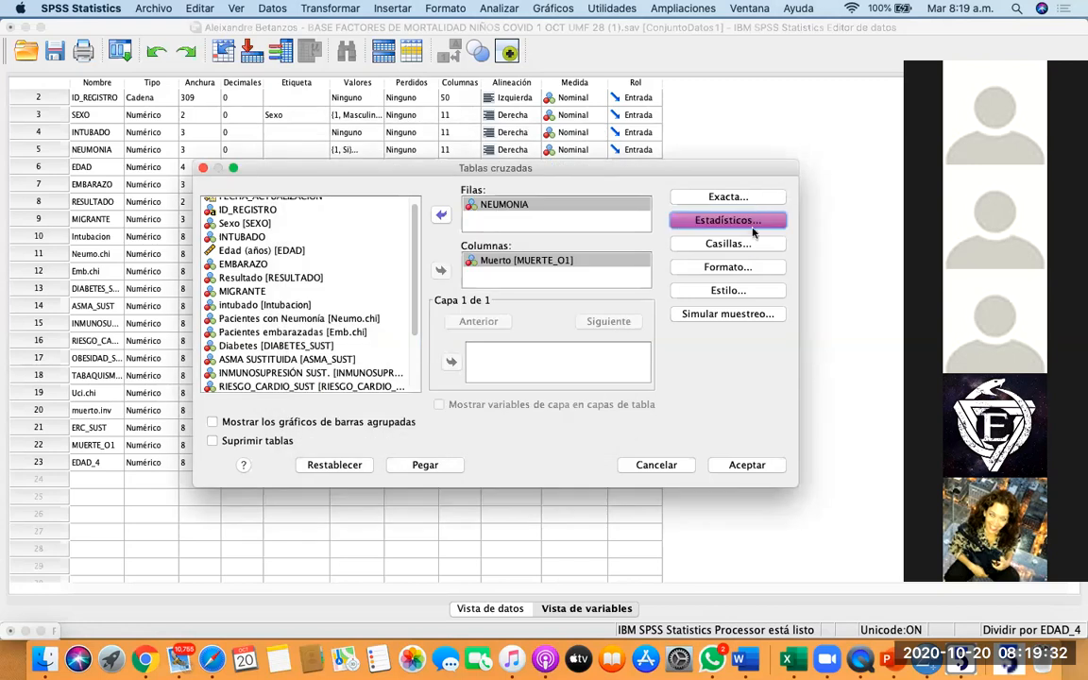
Include expected counts (Esperado) and column percentages (Columna) in the table cells, and run the cross-tabulation.
{"action": "left_click", "coordinate": [725, 244]}
{"action": "left_click", "coordinate": [378, 161]}
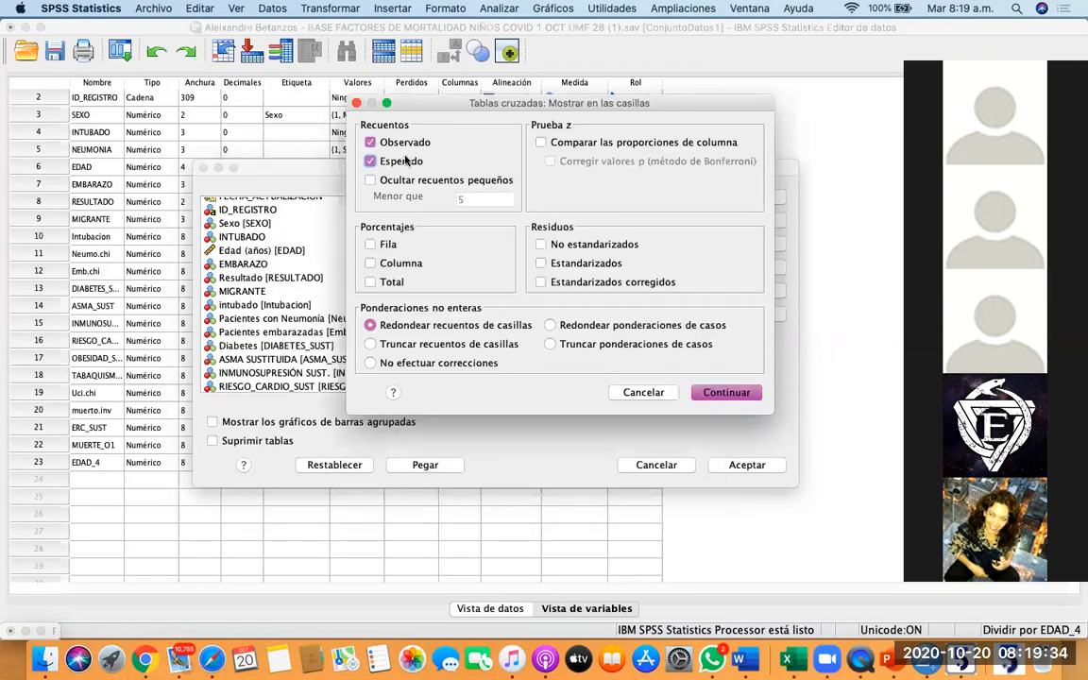
{"action": "left_click", "coordinate": [370, 263]}
{"action": "left_click", "coordinate": [729, 395]}
{"action": "left_click", "coordinate": [748, 467]}
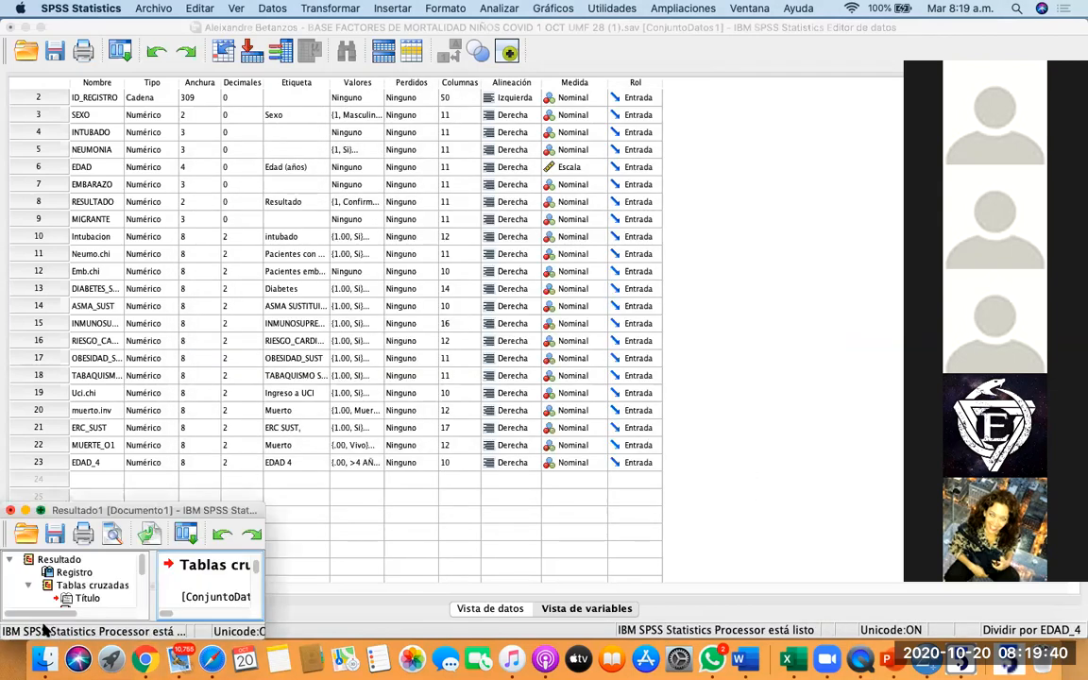
Enlarge the output viewer window and examine the NEUMONIA*Muerto cross table for both EDAD 4 age groups.
{"action": "left_click", "coordinate": [41, 343]}
{"action": "scroll", "coordinate": [252, 418], "scroll_direction": "down", "scroll_amount": 10}
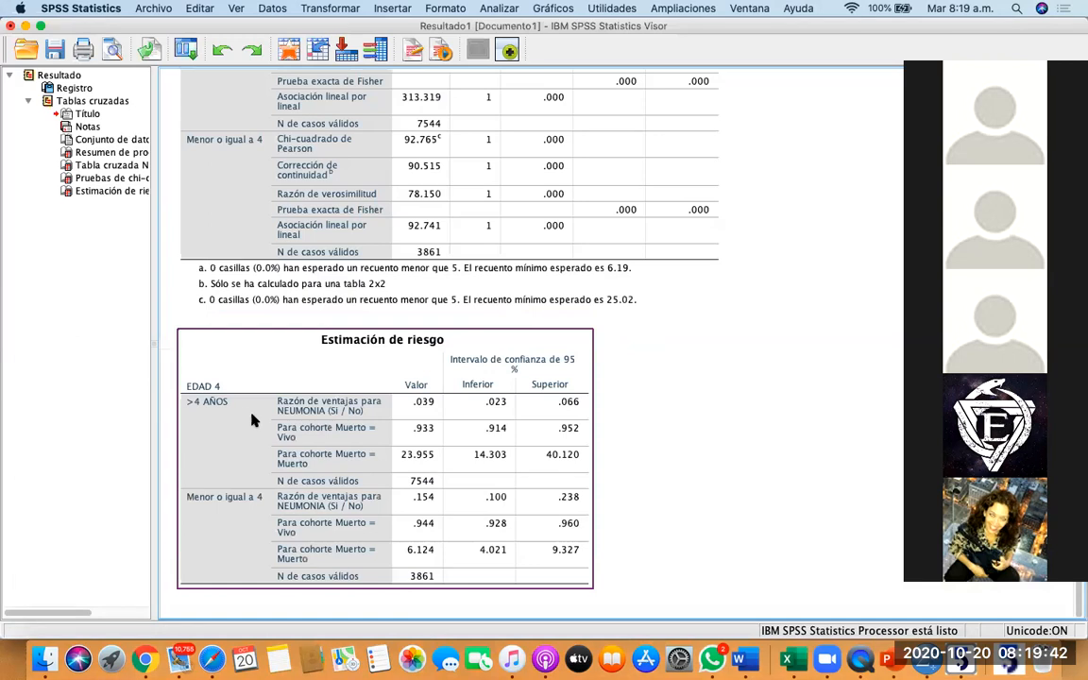
{"action": "scroll", "coordinate": [260, 398], "scroll_direction": "up", "scroll_amount": 4}
{"action": "scroll", "coordinate": [257, 397], "scroll_direction": "up", "scroll_amount": 5}
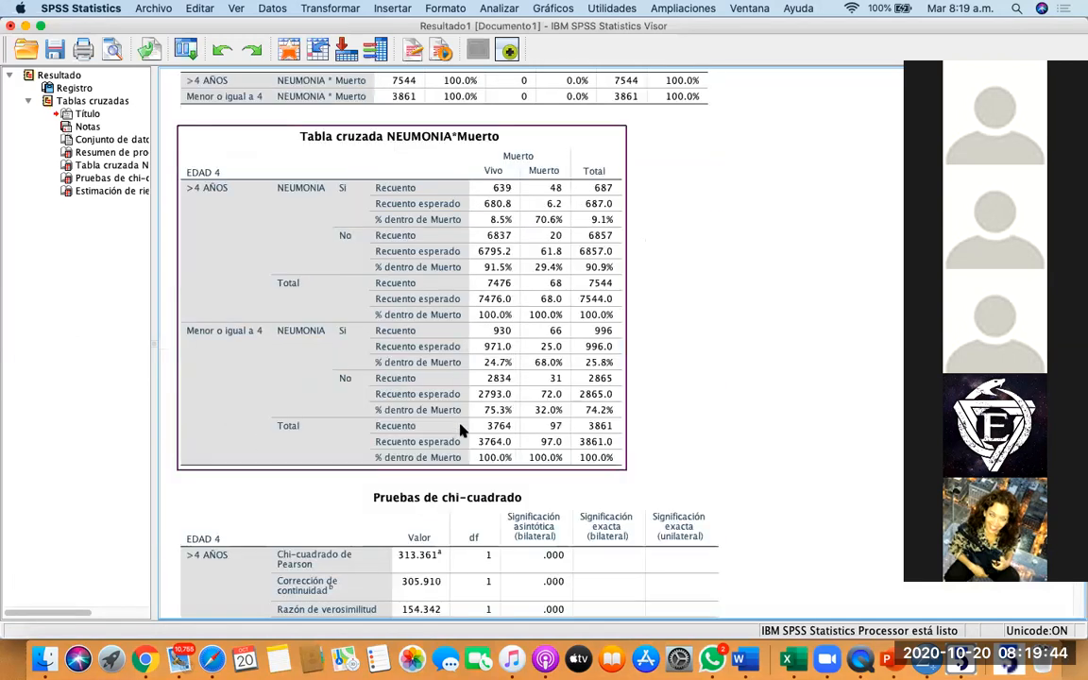
{"action": "scroll", "coordinate": [378, 312], "scroll_direction": "up", "scroll_amount": 4}
{"action": "scroll", "coordinate": [444, 274], "scroll_direction": "down", "scroll_amount": 10}
{"action": "left_click", "coordinate": [446, 274]}
{"action": "scroll", "coordinate": [449, 284], "scroll_direction": "up", "scroll_amount": 8}
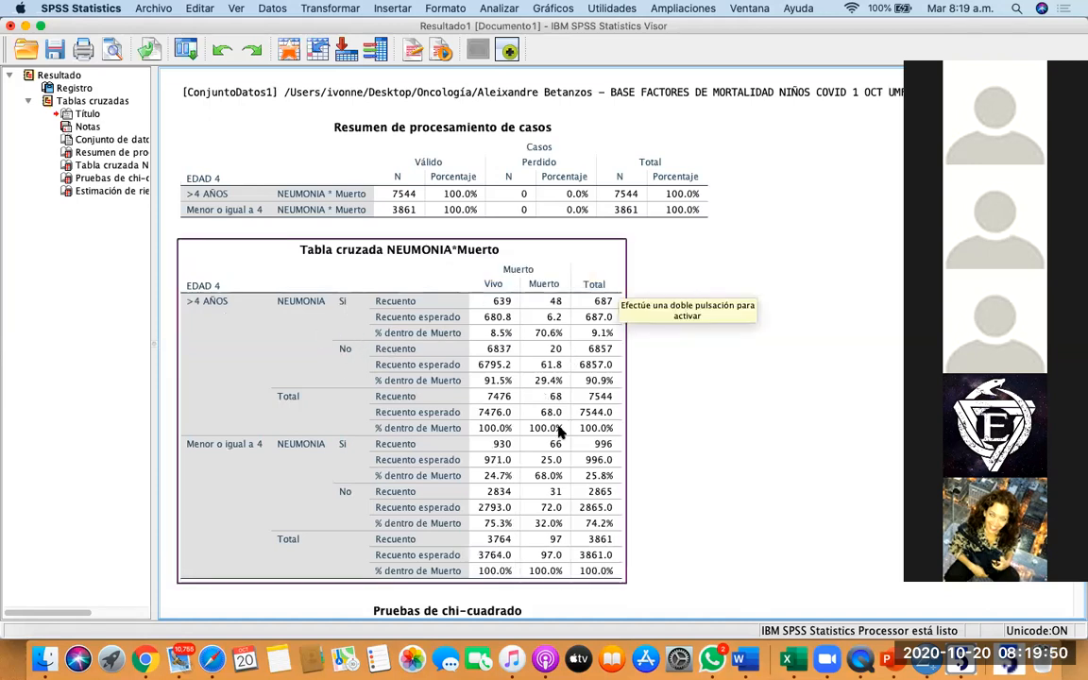
{"action": "scroll", "coordinate": [310, 336], "scroll_direction": "down", "scroll_amount": 3}
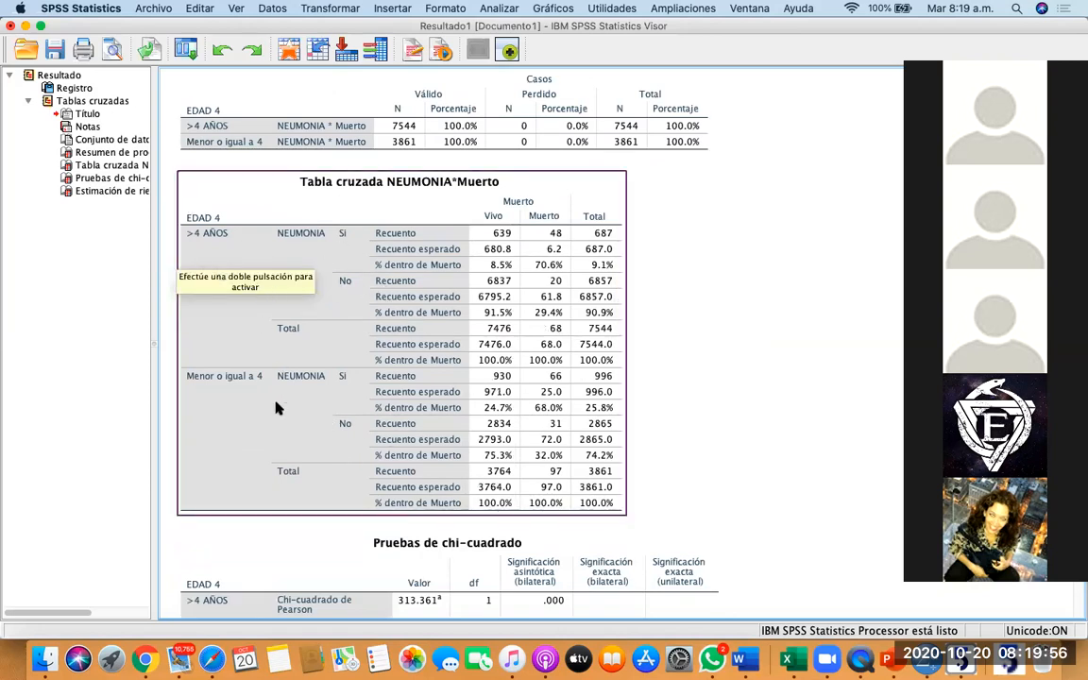
{"action": "scroll", "coordinate": [412, 456], "scroll_direction": "down", "scroll_amount": 4}
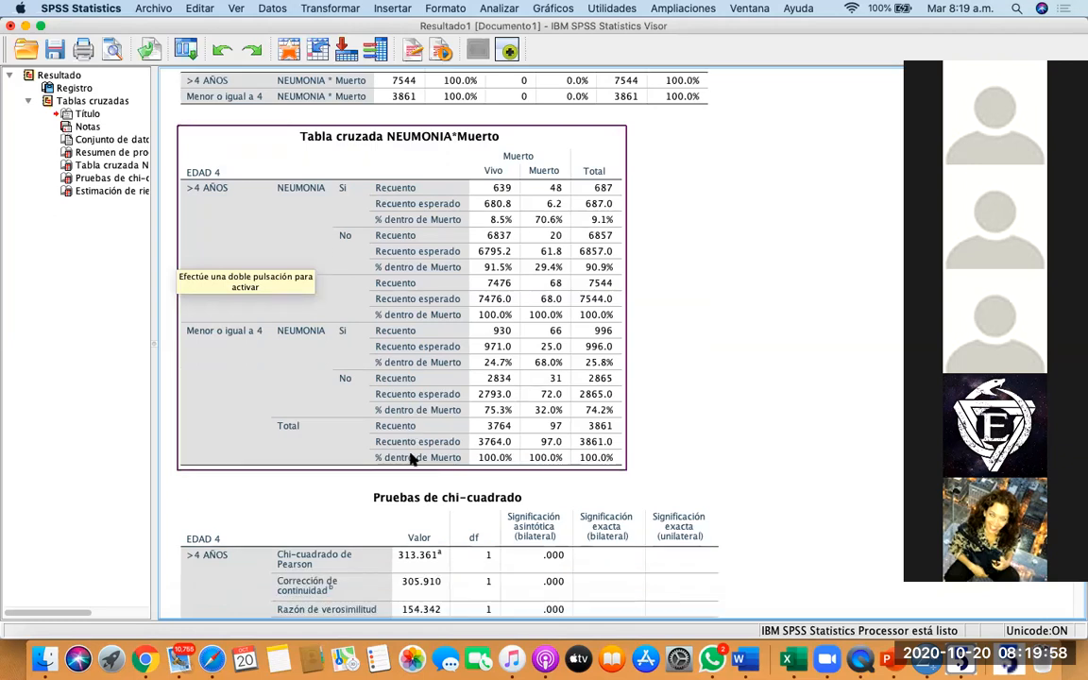
Examine the Estimación de riesgo table, comparing the pneumonia risk values and confidence intervals of the two age groups.
{"action": "left_click", "coordinate": [411, 458]}
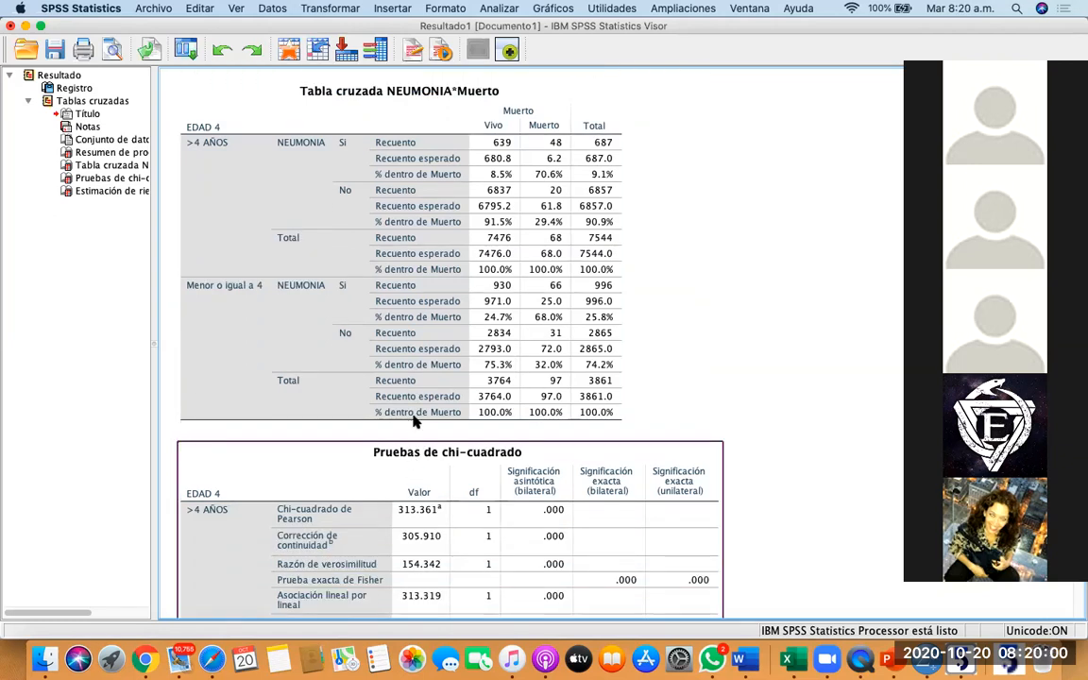
{"action": "scroll", "coordinate": [413, 426], "scroll_direction": "down", "scroll_amount": 10}
{"action": "scroll", "coordinate": [413, 422], "scroll_direction": "down", "scroll_amount": 10}
{"action": "left_click", "coordinate": [413, 422]}
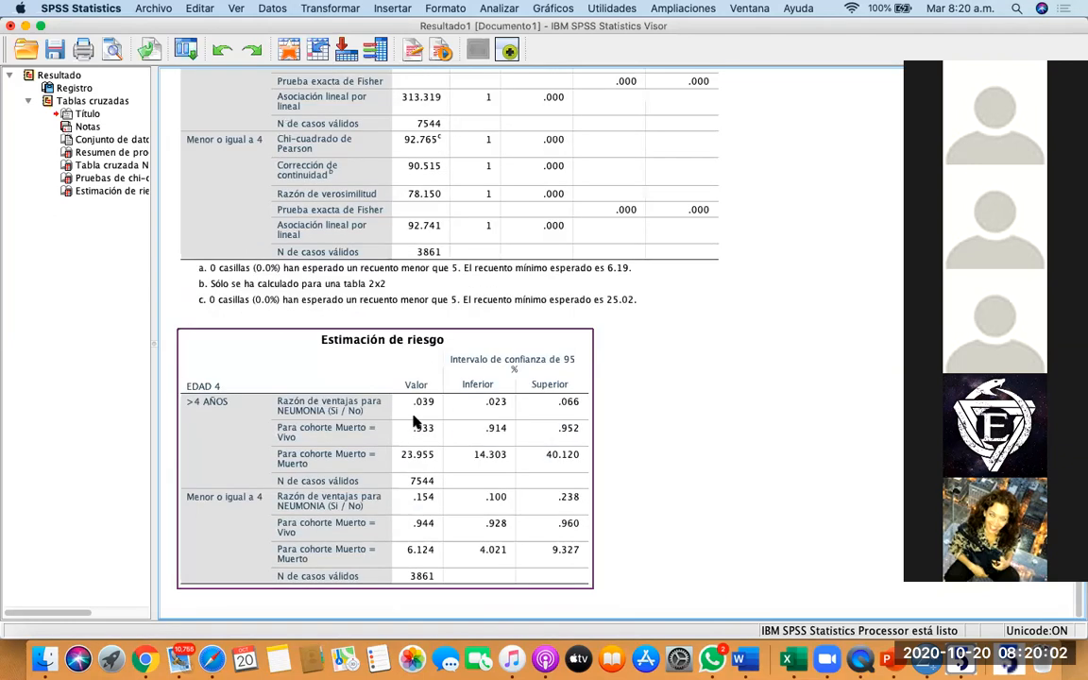
{"action": "scroll", "coordinate": [413, 423], "scroll_direction": "up", "scroll_amount": 1}
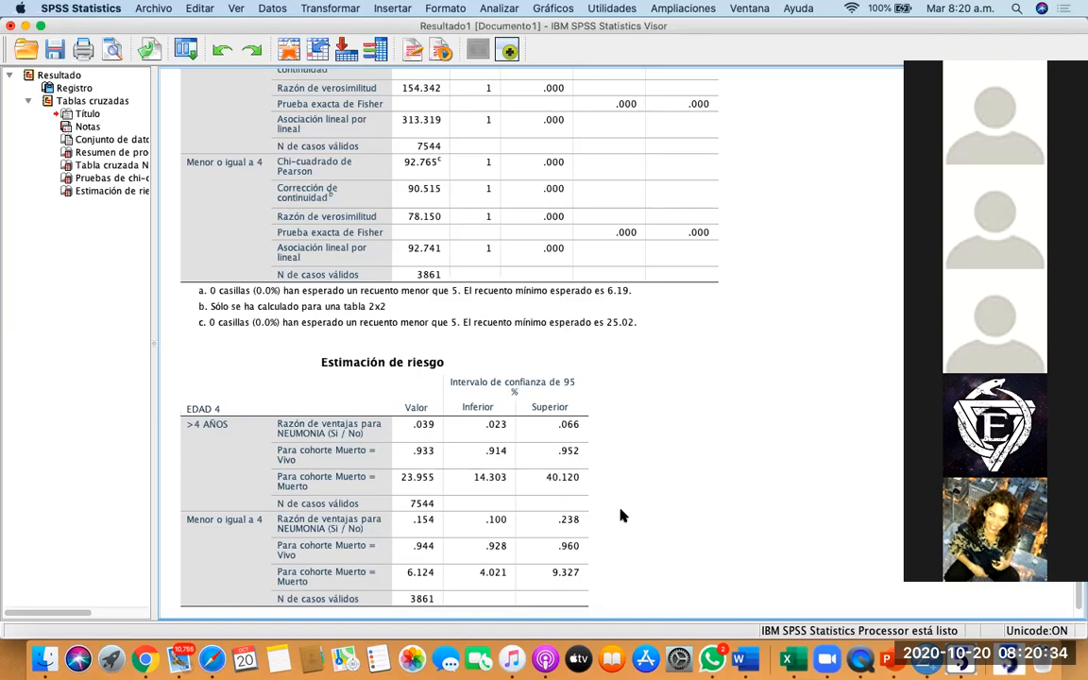
{"action": "left_click", "coordinate": [413, 478]}
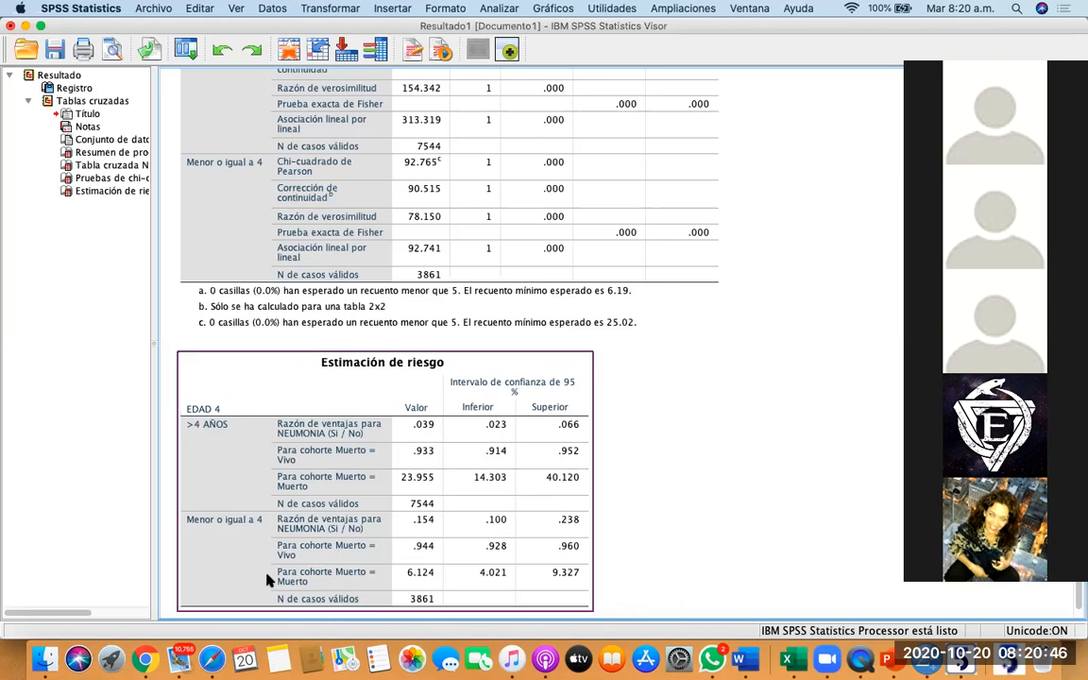
{"action": "left_click", "coordinate": [495, 617]}
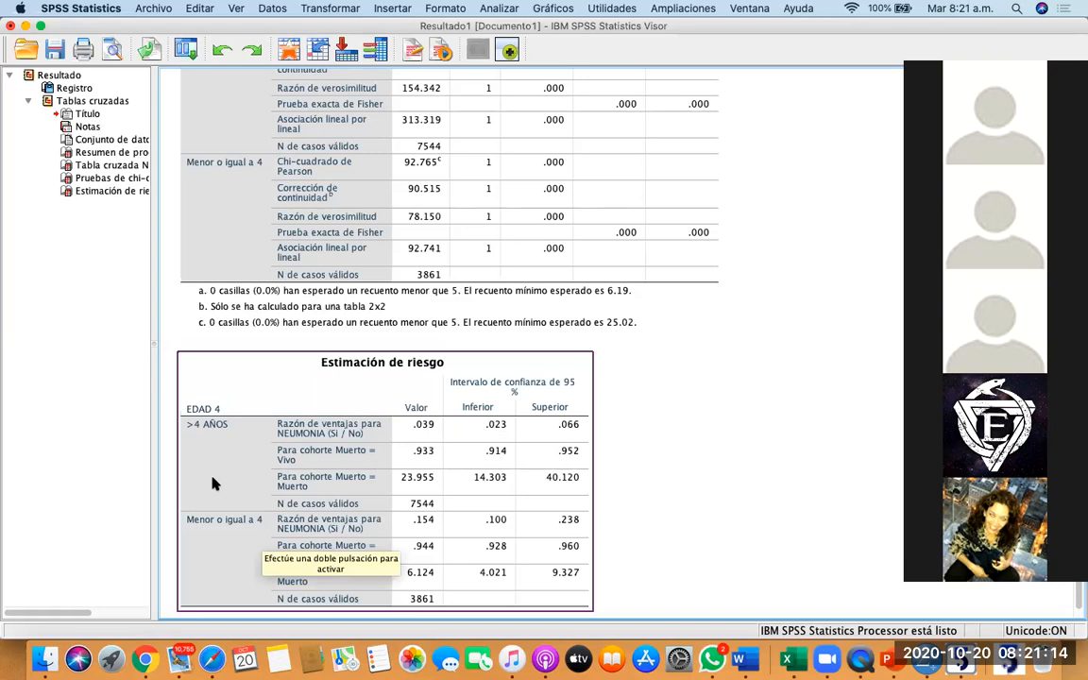
{"action": "left_click", "coordinate": [66, 532]}
{"action": "left_click", "coordinate": [198, 563]}
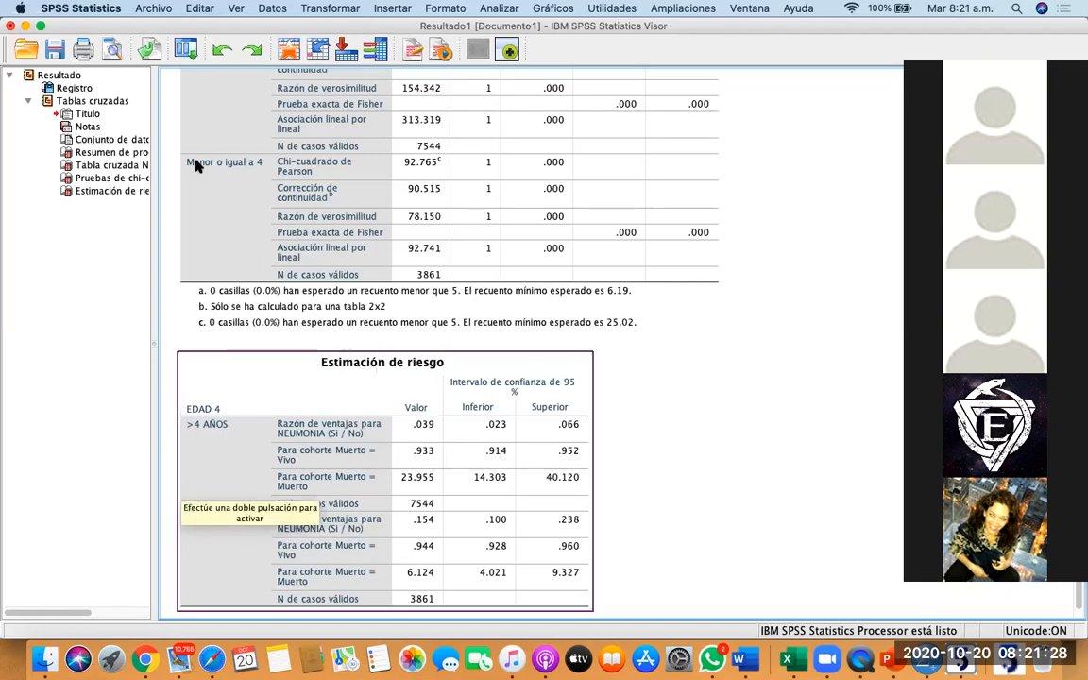
Turn off the file split by setting Segmentar archivo to Analizar todos los casos, no crear grupos.
{"action": "left_click", "coordinate": [185, 49]}
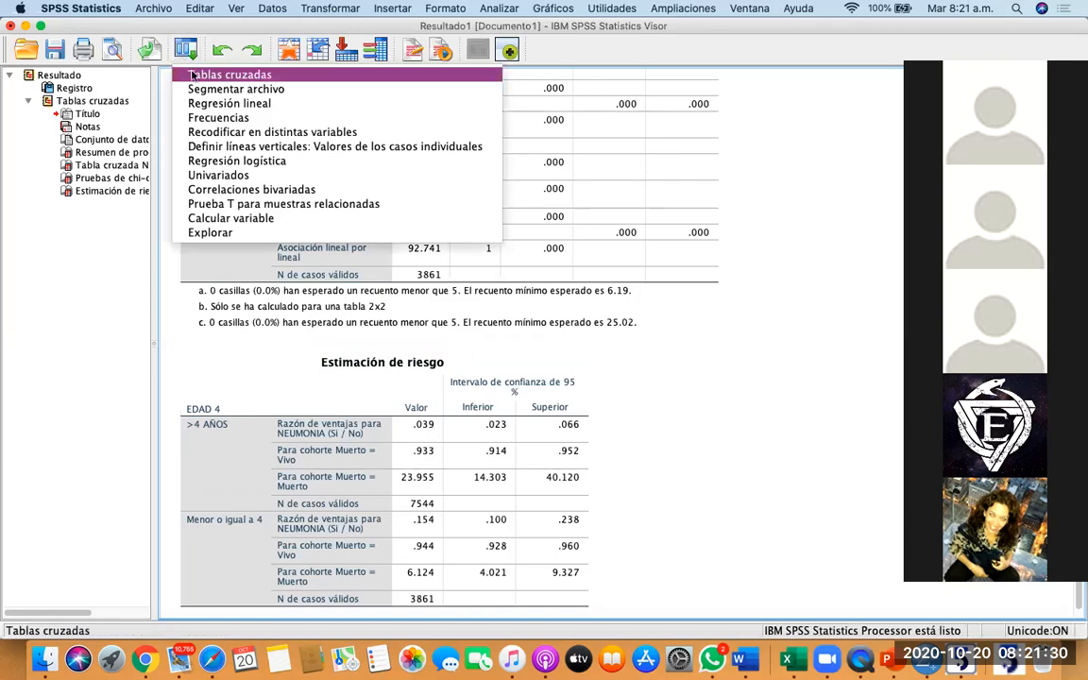
{"action": "left_click", "coordinate": [199, 88]}
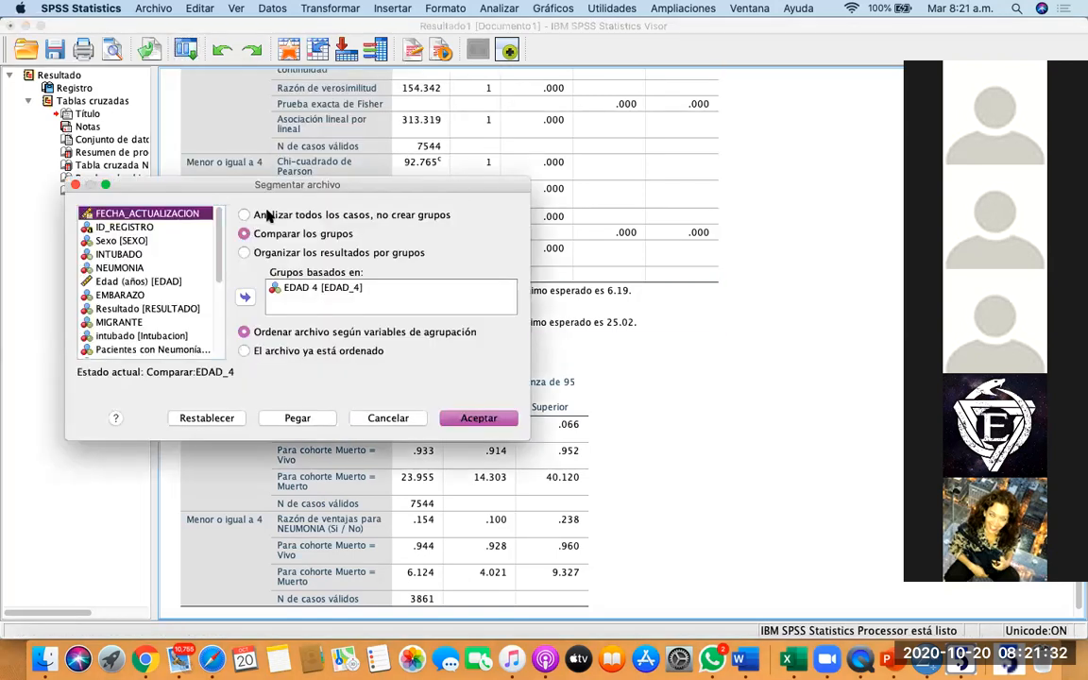
{"action": "left_click", "coordinate": [267, 216]}
{"action": "left_click", "coordinate": [478, 418]}
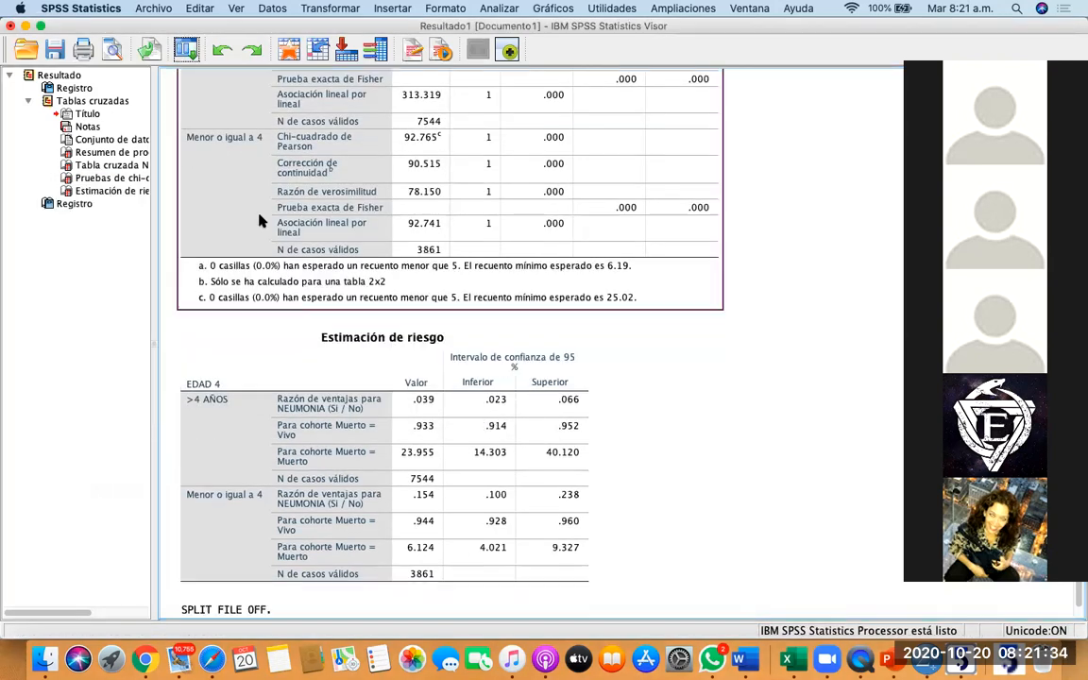
Rerun the NEUMONIA by Muerto cross-tabulation with the same settings on the unsplit file.
{"action": "left_click", "coordinate": [187, 51]}
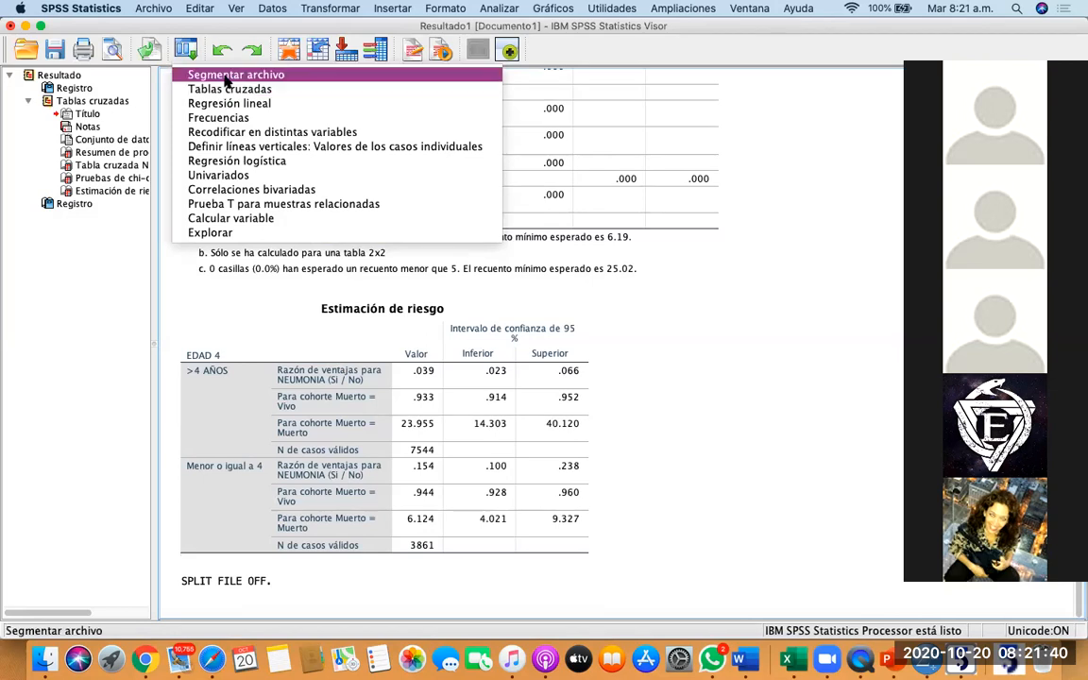
{"action": "left_click", "coordinate": [220, 88]}
{"action": "left_click", "coordinate": [728, 464]}
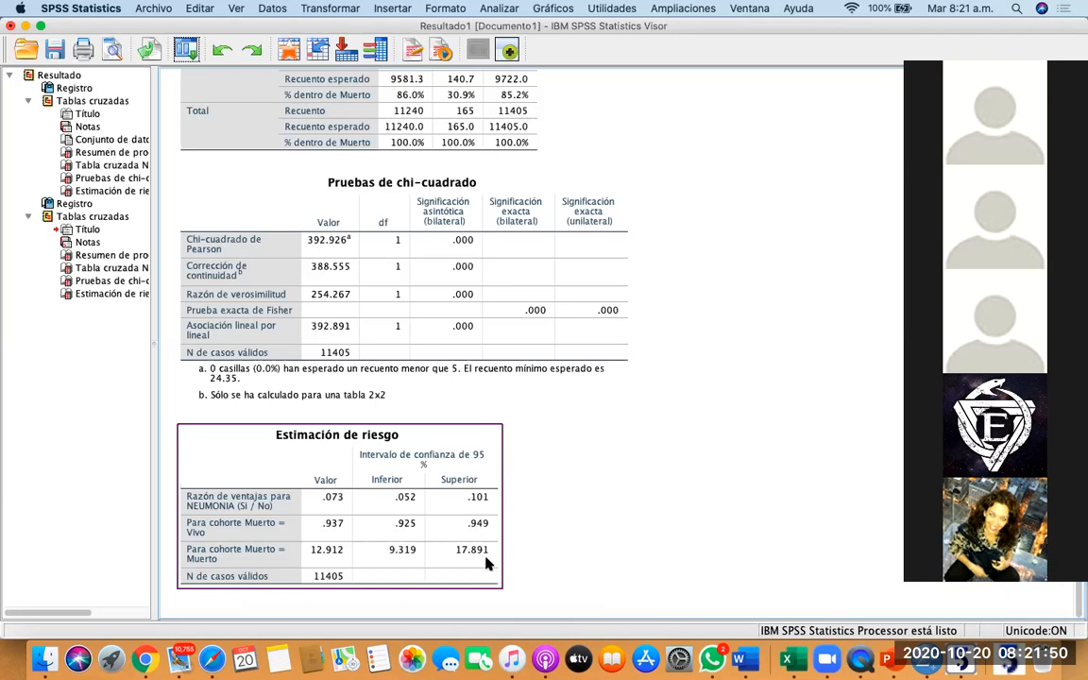
Compare the whole-sample cross table, chi-square and risk estimates with the earlier age-group results.
{"action": "left_click", "coordinate": [581, 564]}
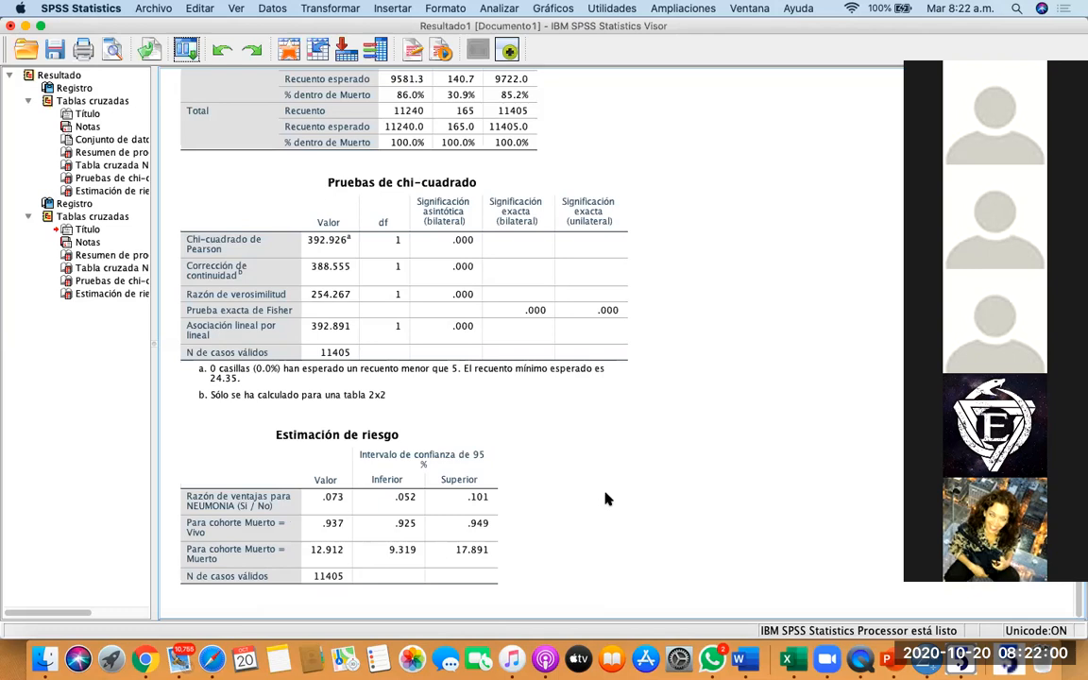
{"action": "scroll", "coordinate": [608, 499], "scroll_direction": "up", "scroll_amount": 15}
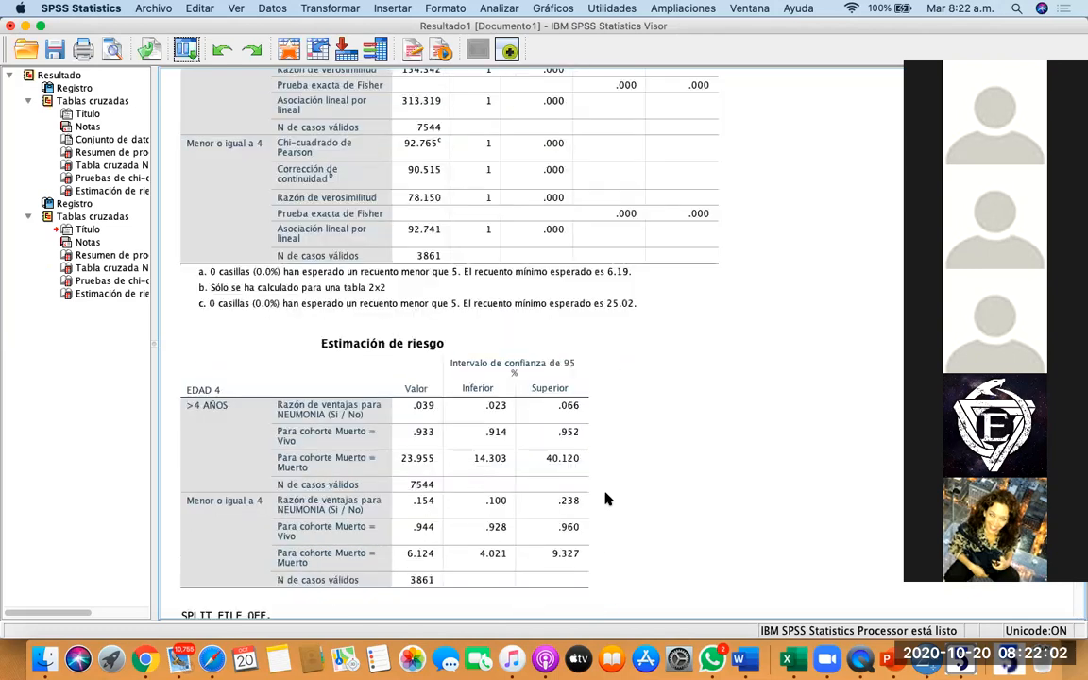
{"action": "scroll", "coordinate": [608, 499], "scroll_direction": "up", "scroll_amount": 10}
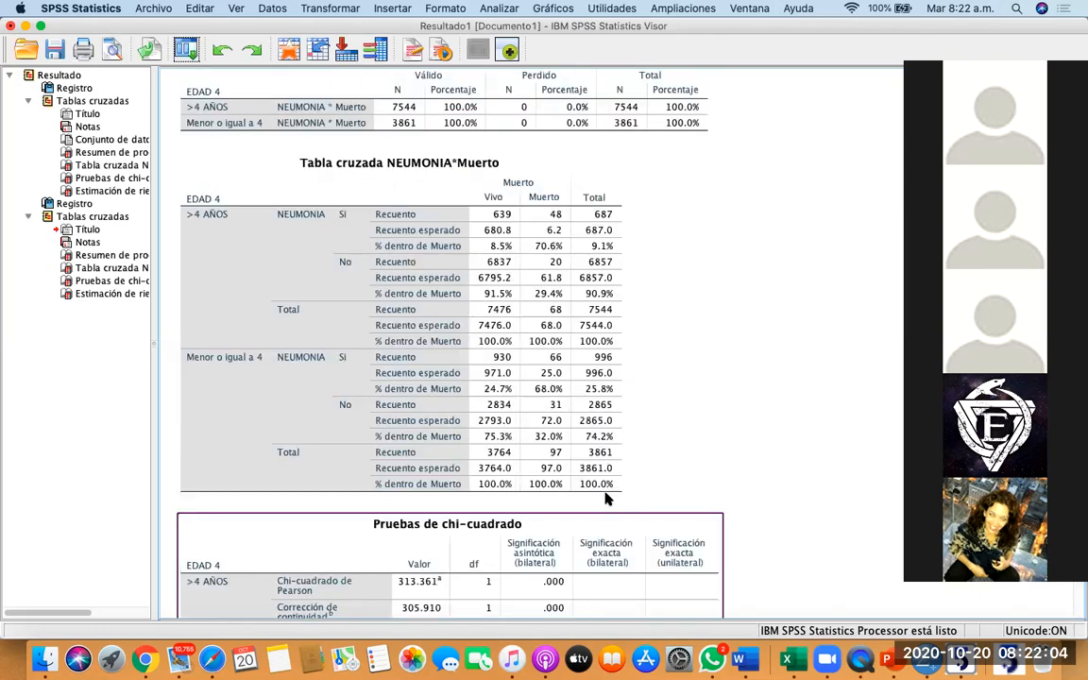
{"action": "scroll", "coordinate": [607, 499], "scroll_direction": "up", "scroll_amount": 5}
{"action": "scroll", "coordinate": [607, 498], "scroll_direction": "down", "scroll_amount": 20}
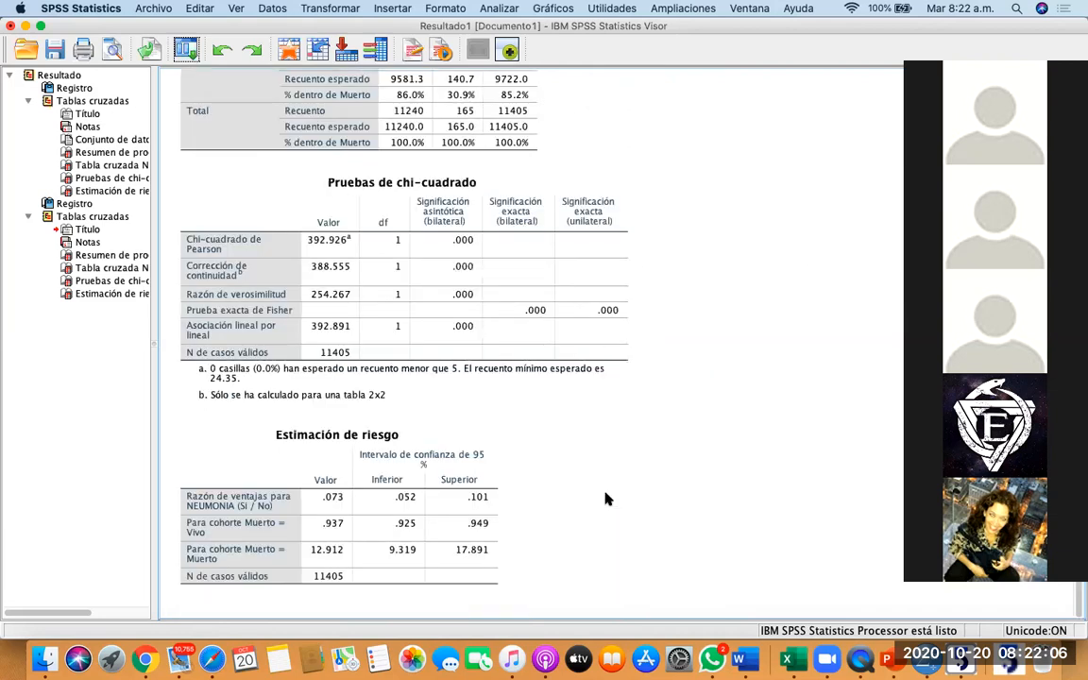
{"action": "scroll", "coordinate": [608, 499], "scroll_direction": "up", "scroll_amount": 3}
{"action": "left_click", "coordinate": [607, 499]}
{"action": "scroll", "coordinate": [607, 499], "scroll_direction": "up", "scroll_amount": 4}
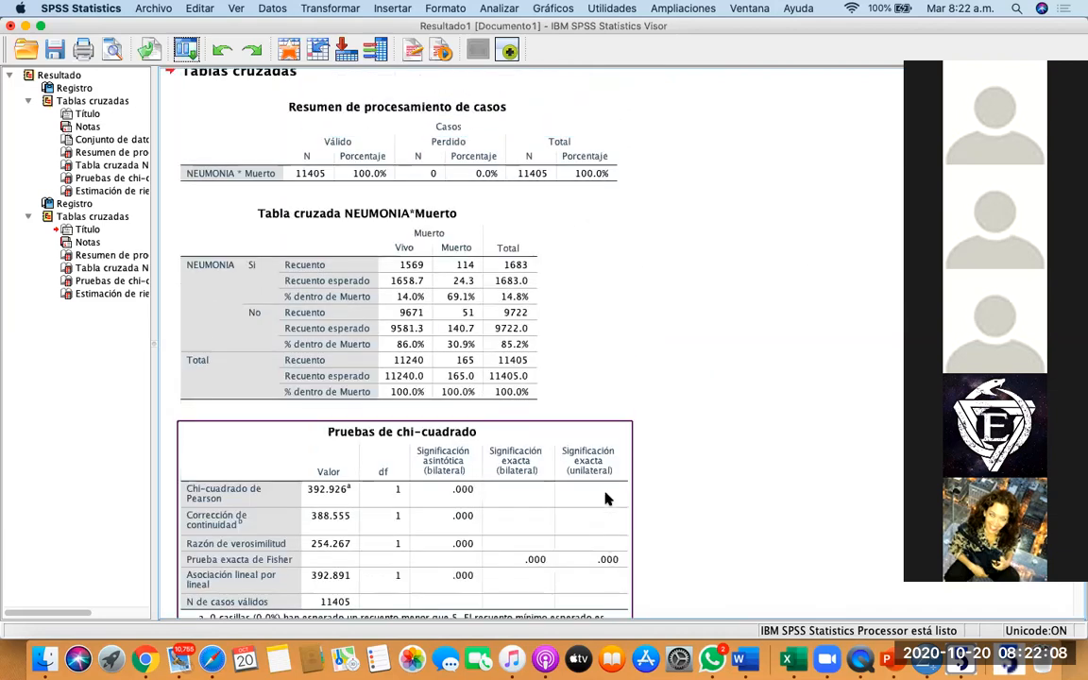
Review the age-group Pruebas de chi-cuadrado and Estimación de riesgo tables from the split-file NEUMONIA by Muerto run.
{"action": "scroll", "coordinate": [607, 499], "scroll_direction": "up", "scroll_amount": 10}
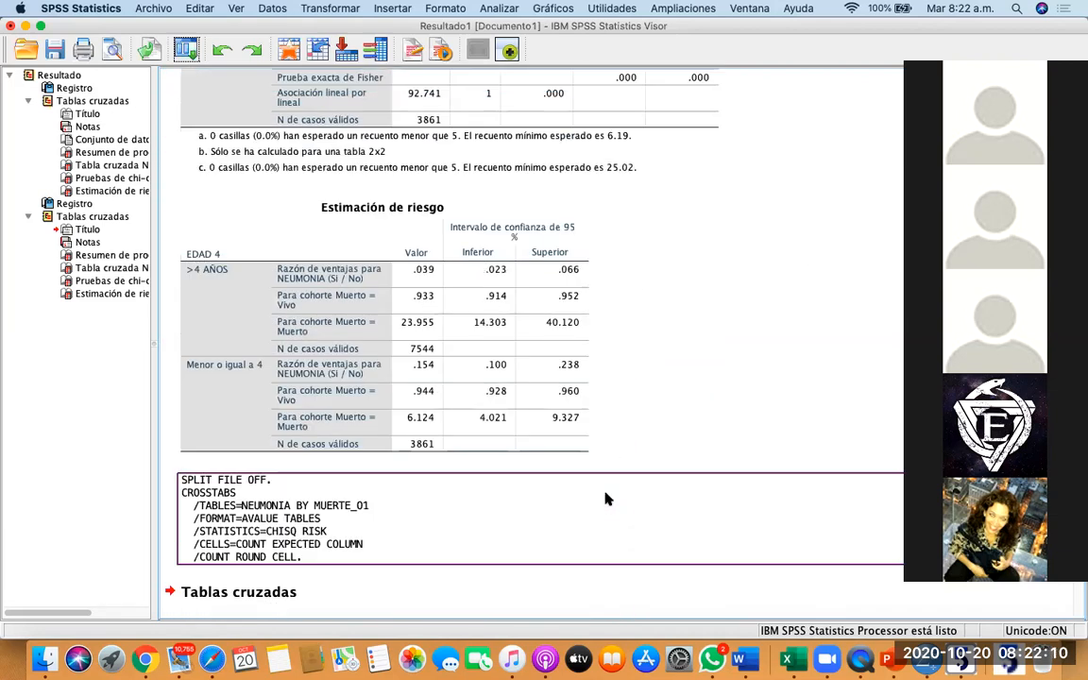
{"action": "scroll", "coordinate": [607, 499], "scroll_direction": "up", "scroll_amount": 2}
{"action": "left_click", "coordinate": [643, 485]}
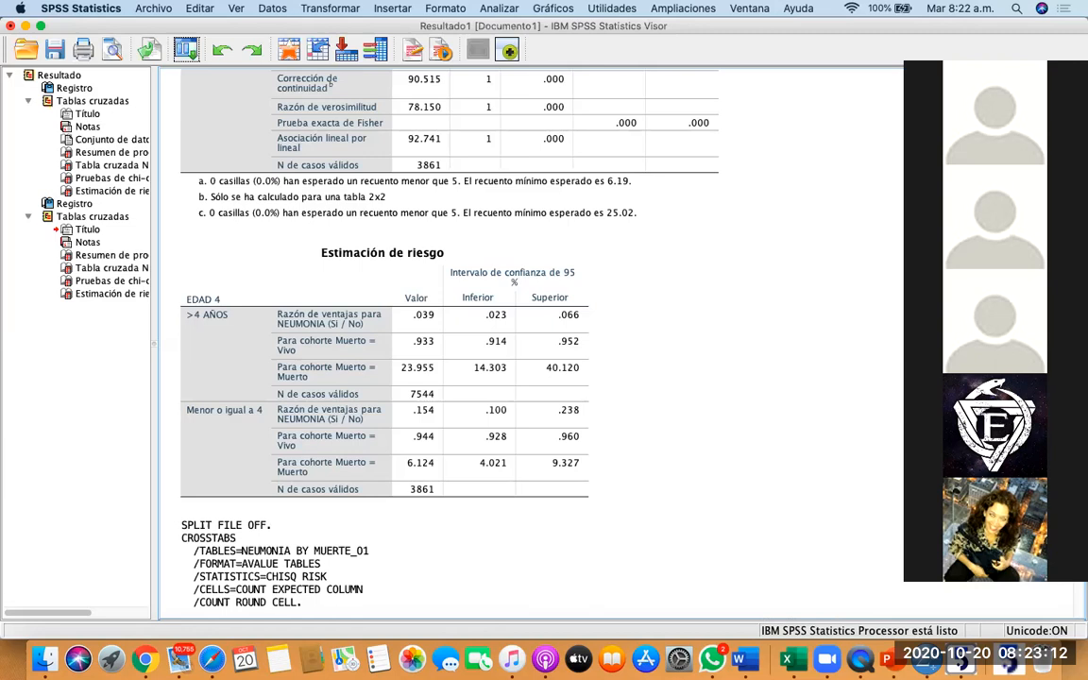
{"action": "scroll", "coordinate": [678, 382], "scroll_direction": "up", "scroll_amount": 4}
{"action": "left_click", "coordinate": [678, 382]}
{"action": "scroll", "coordinate": [656, 353], "scroll_direction": "up", "scroll_amount": 3}
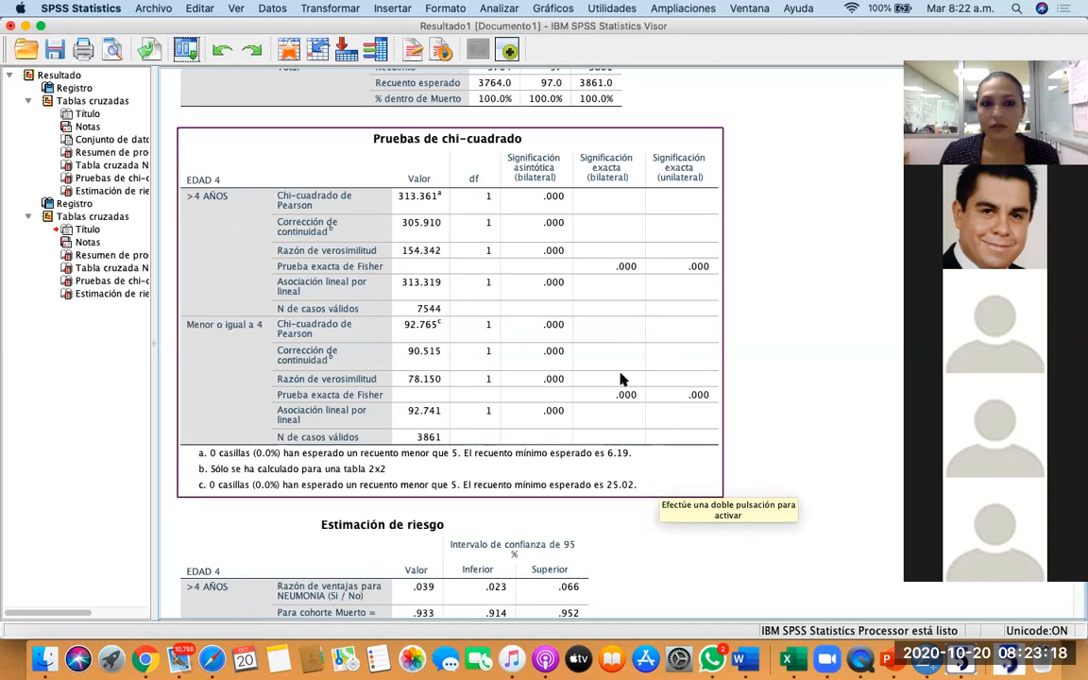
{"action": "scroll", "coordinate": [620, 379], "scroll_direction": "down", "scroll_amount": 2}
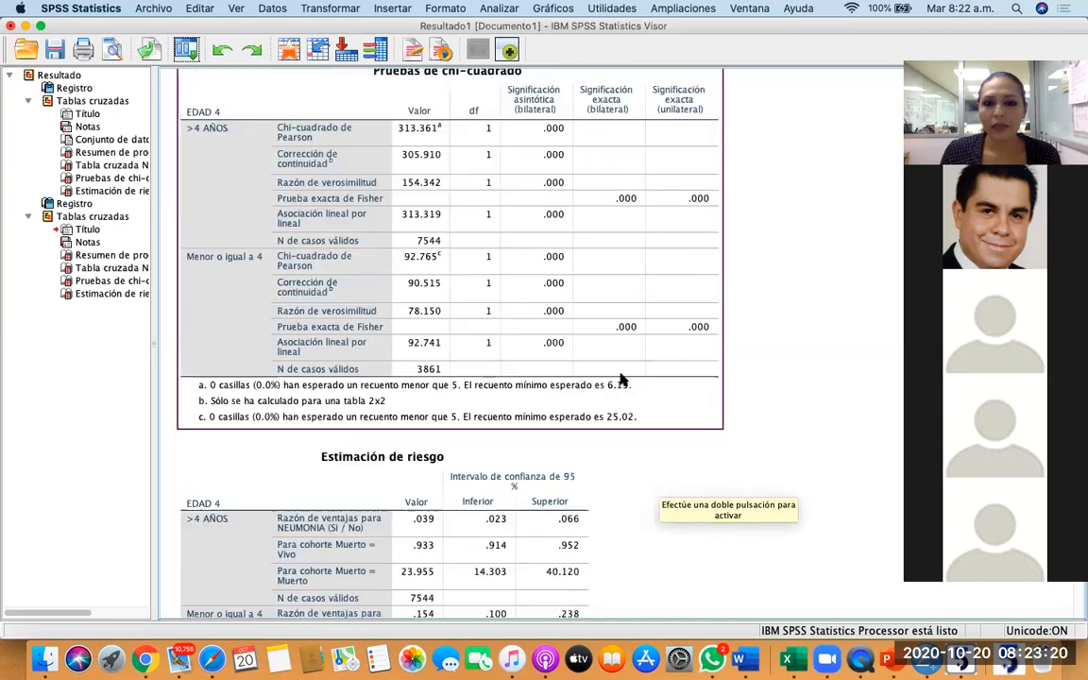
{"action": "scroll", "coordinate": [621, 379], "scroll_direction": "down", "scroll_amount": 1}
{"action": "scroll", "coordinate": [607, 401], "scroll_direction": "down", "scroll_amount": 10}
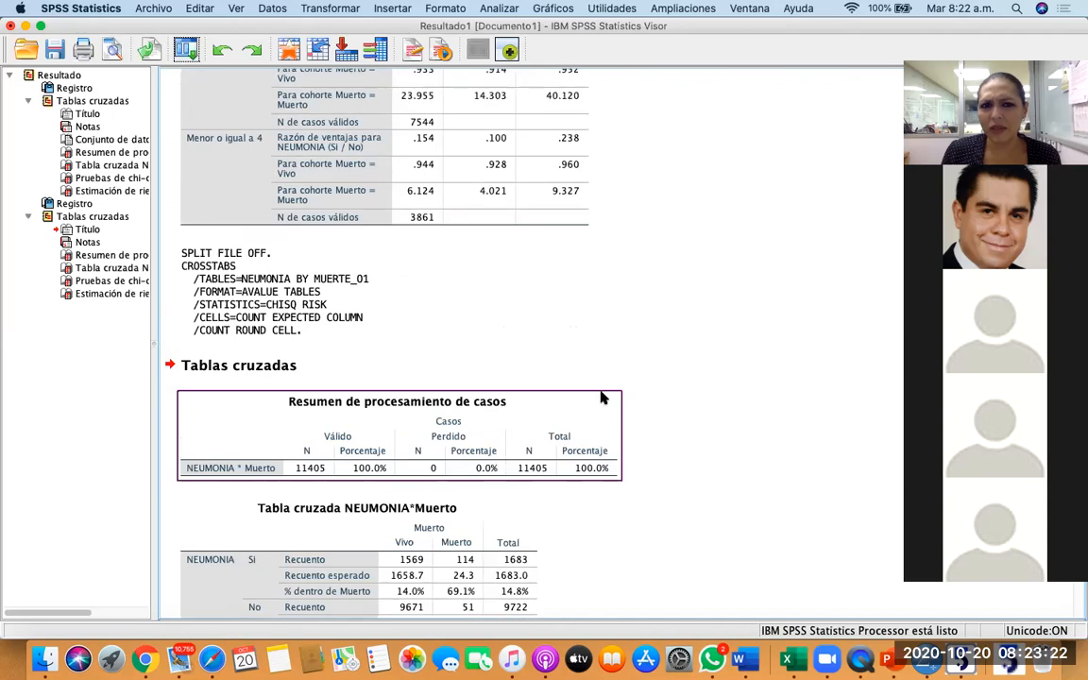
{"action": "scroll", "coordinate": [601, 398], "scroll_direction": "up", "scroll_amount": 3}
{"action": "left_click", "coordinate": [602, 397]}
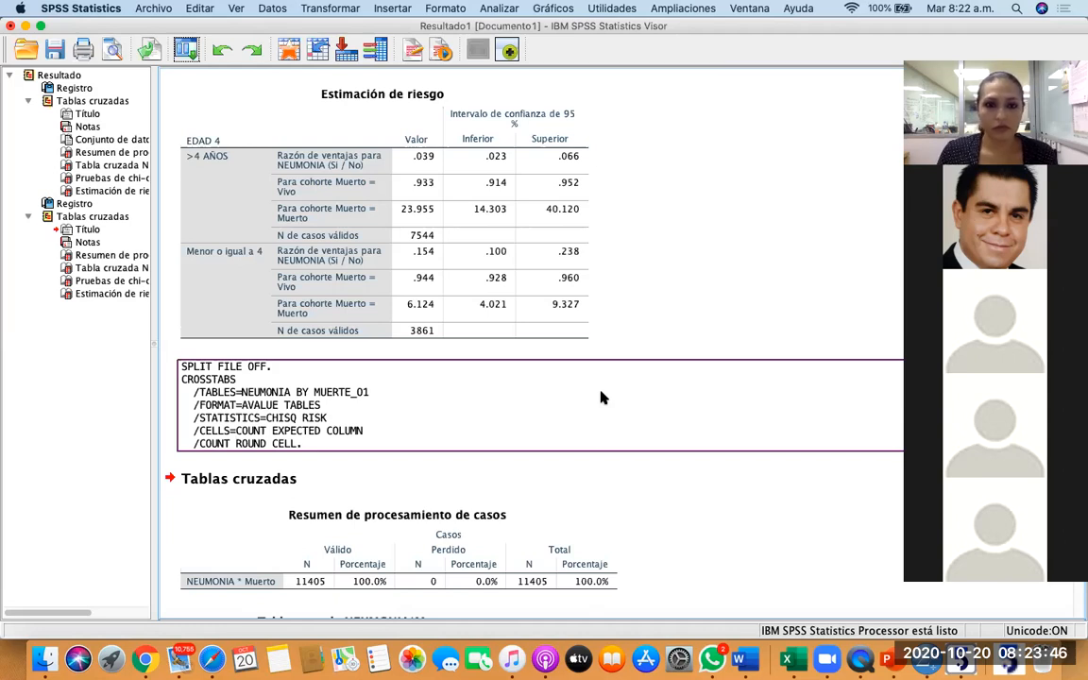
{"action": "scroll", "coordinate": [602, 395], "scroll_direction": "up", "scroll_amount": 5}
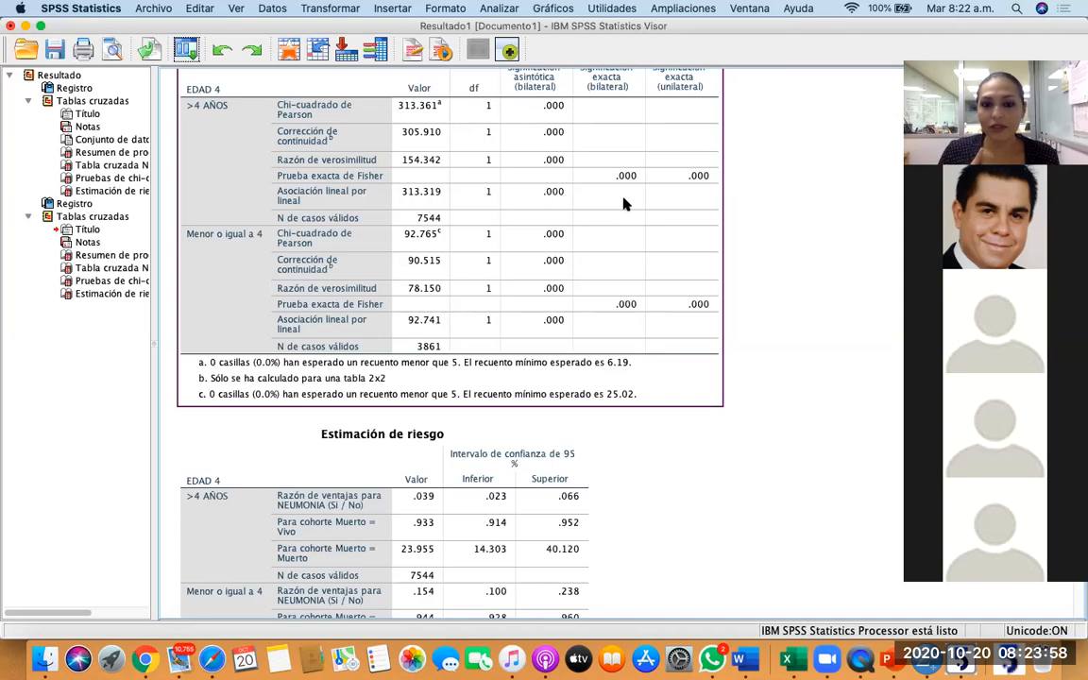
Compare the risk estimates for >4 AÑOS and Menor o igual a 4, and check them against the whole-sample cross-tabulation.
{"action": "scroll", "coordinate": [527, 296], "scroll_direction": "down", "scroll_amount": 3}
{"action": "left_click", "coordinate": [399, 437]}
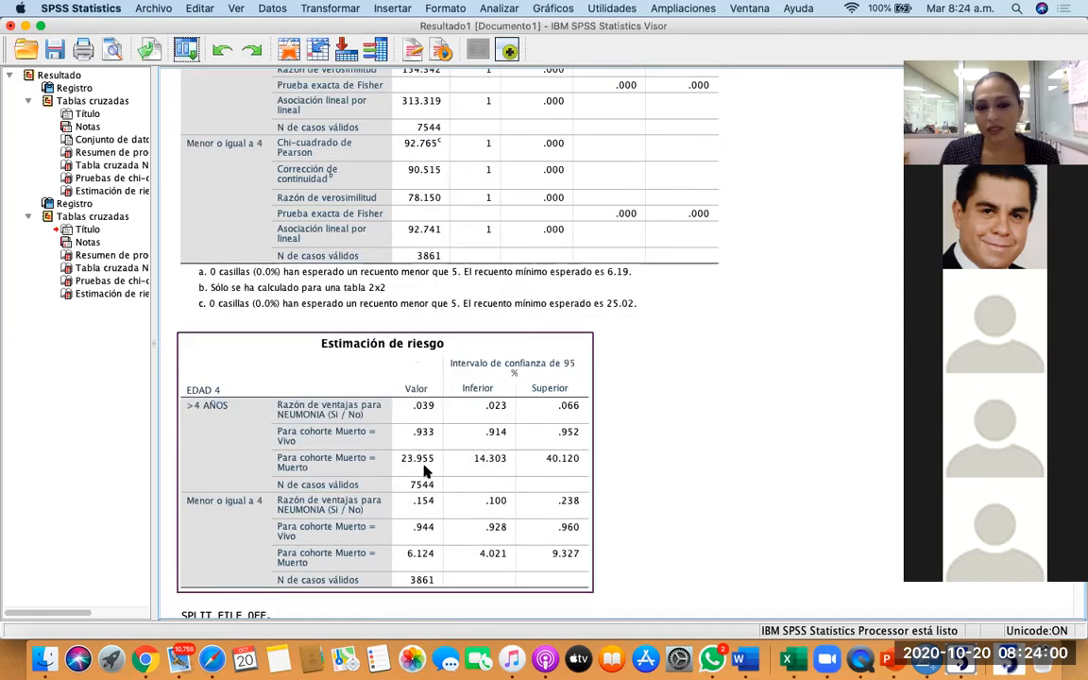
{"action": "left_click", "coordinate": [668, 469]}
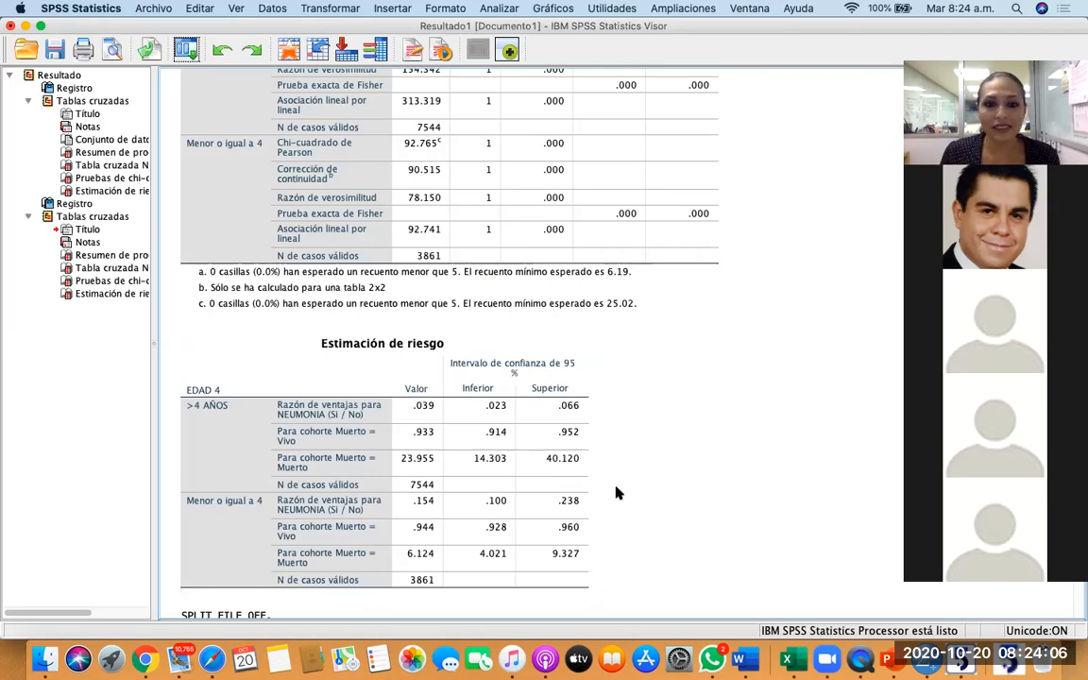
{"action": "scroll", "coordinate": [615, 493], "scroll_direction": "down", "scroll_amount": 2}
{"action": "scroll", "coordinate": [615, 493], "scroll_direction": "down", "scroll_amount": 1}
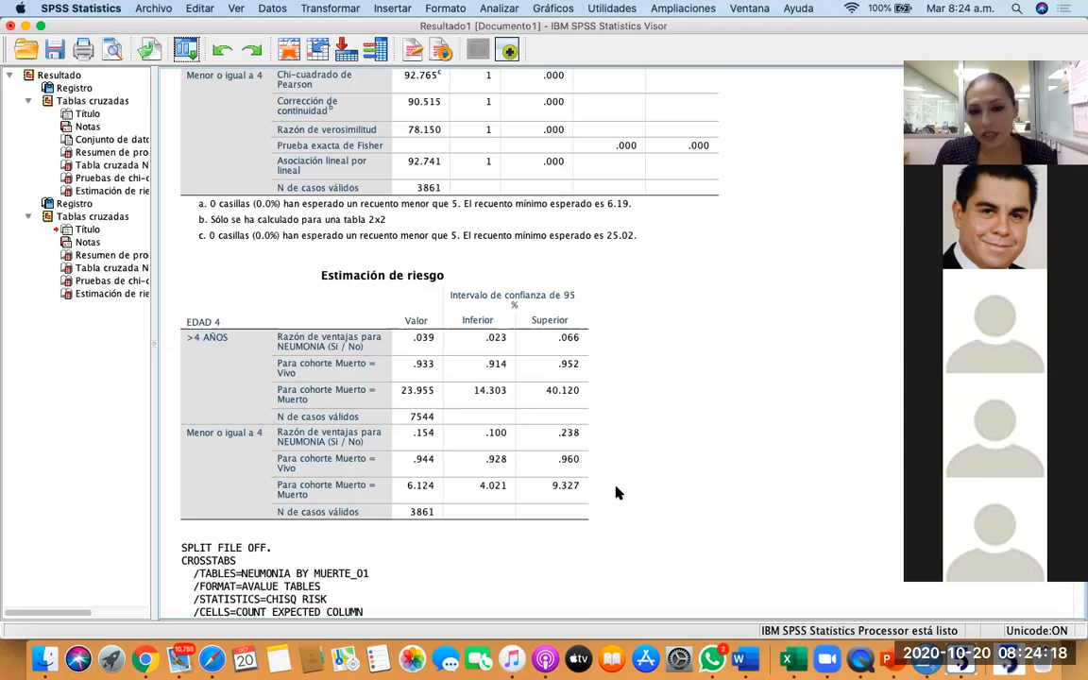
{"action": "scroll", "coordinate": [609, 482], "scroll_direction": "up", "scroll_amount": 2}
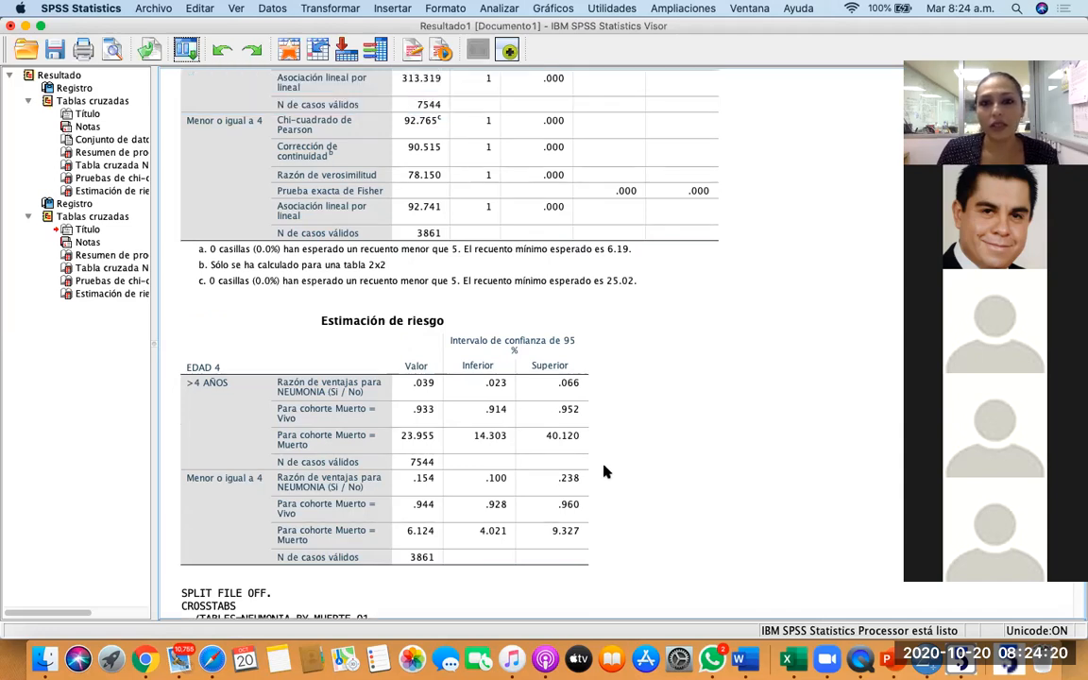
{"action": "left_click", "coordinate": [633, 139]}
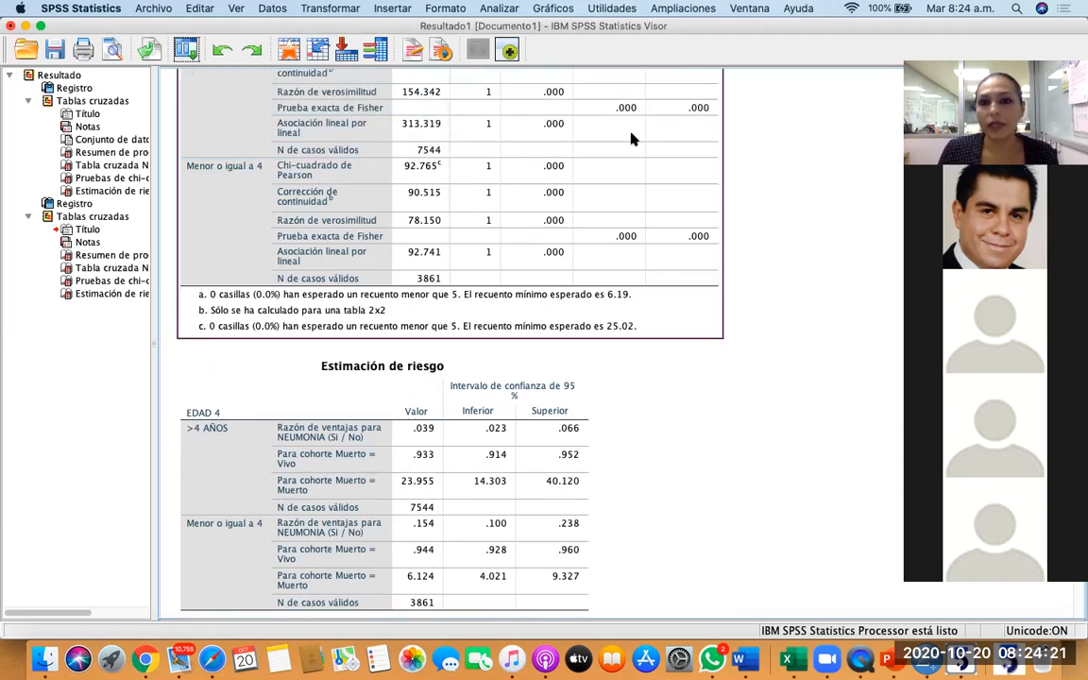
{"action": "scroll", "coordinate": [600, 251], "scroll_direction": "down", "scroll_amount": 10}
{"action": "left_click", "coordinate": [600, 250]}
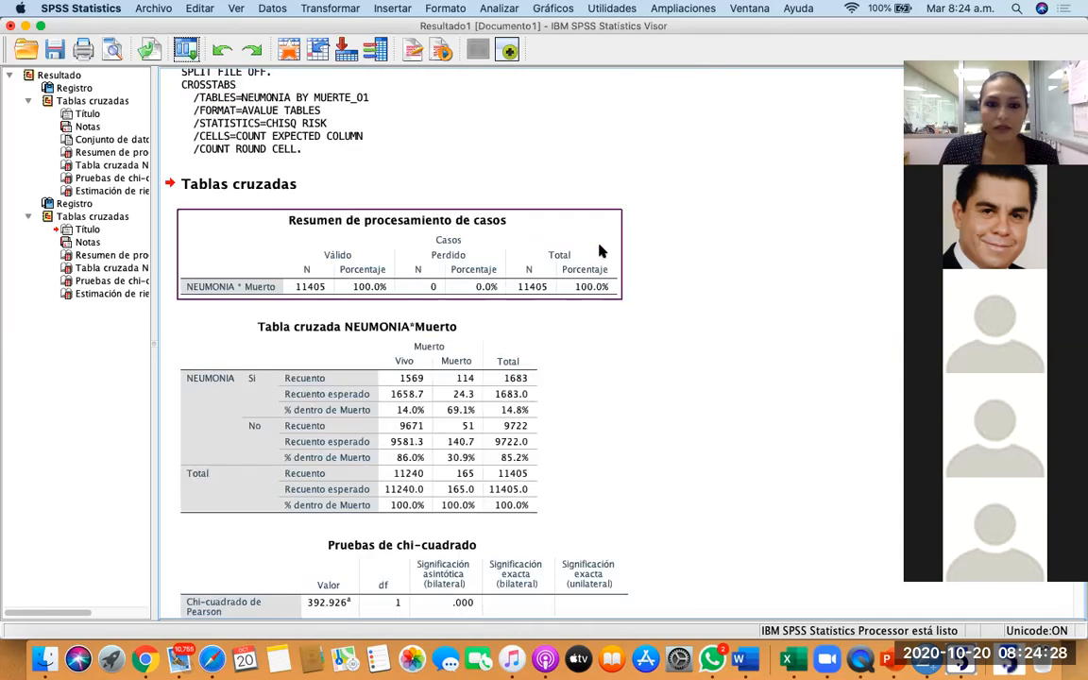
{"action": "scroll", "coordinate": [600, 250], "scroll_direction": "down", "scroll_amount": 5}
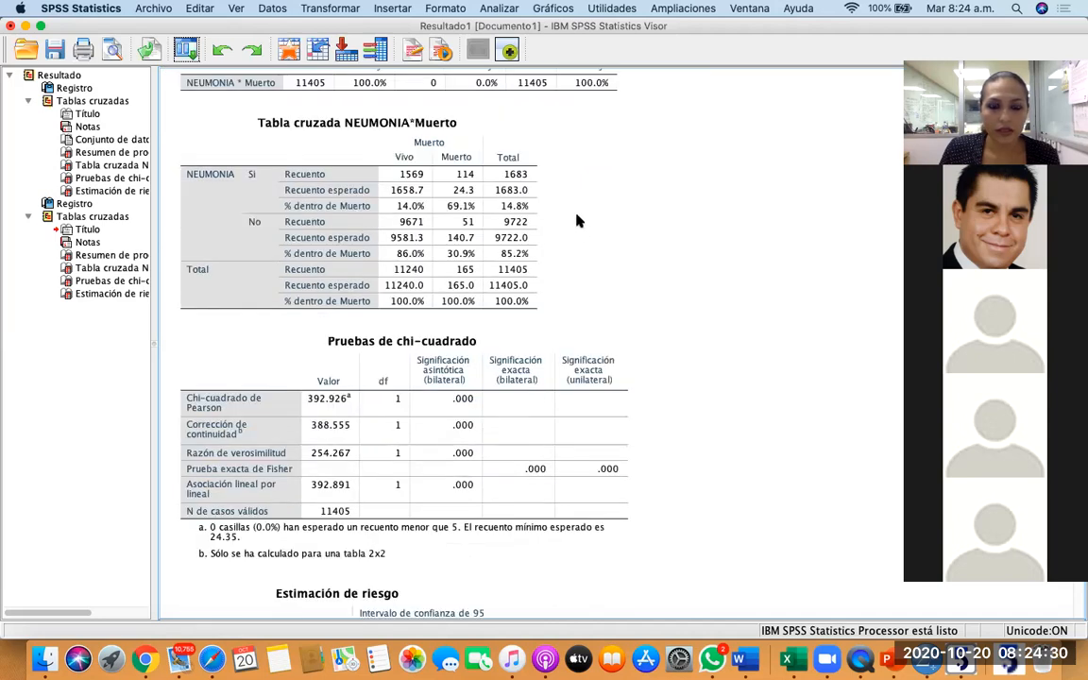
Split the file by EDAD 4 again, using the Comparar los grupos option in Segmentar archivo.
{"action": "left_click", "coordinate": [187, 49]}
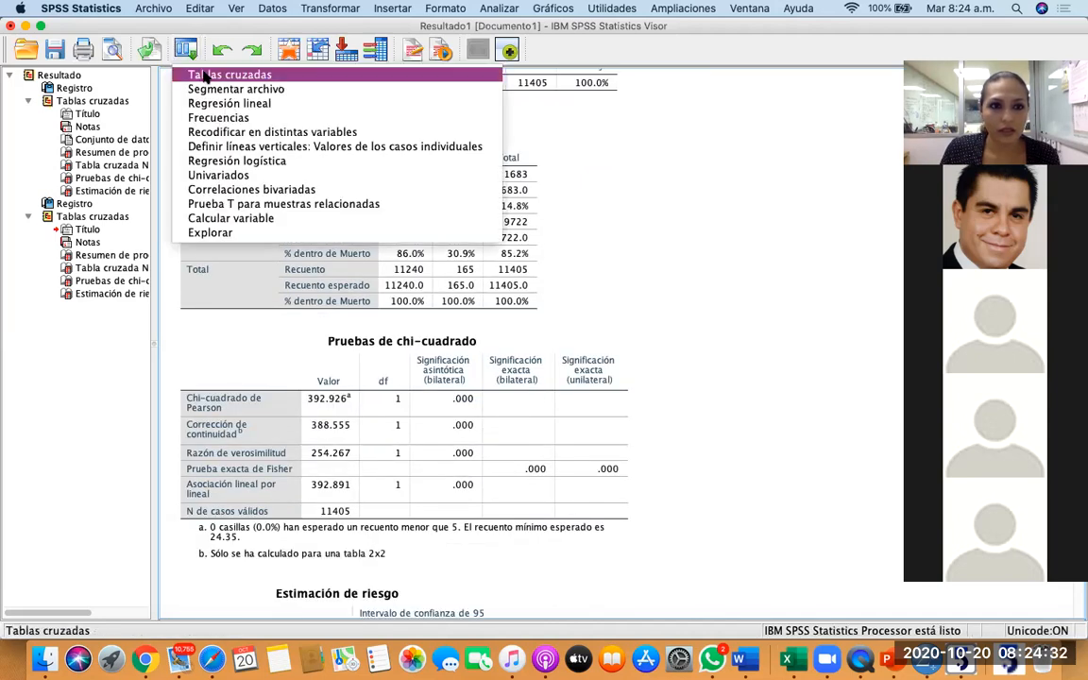
{"action": "left_click", "coordinate": [207, 88]}
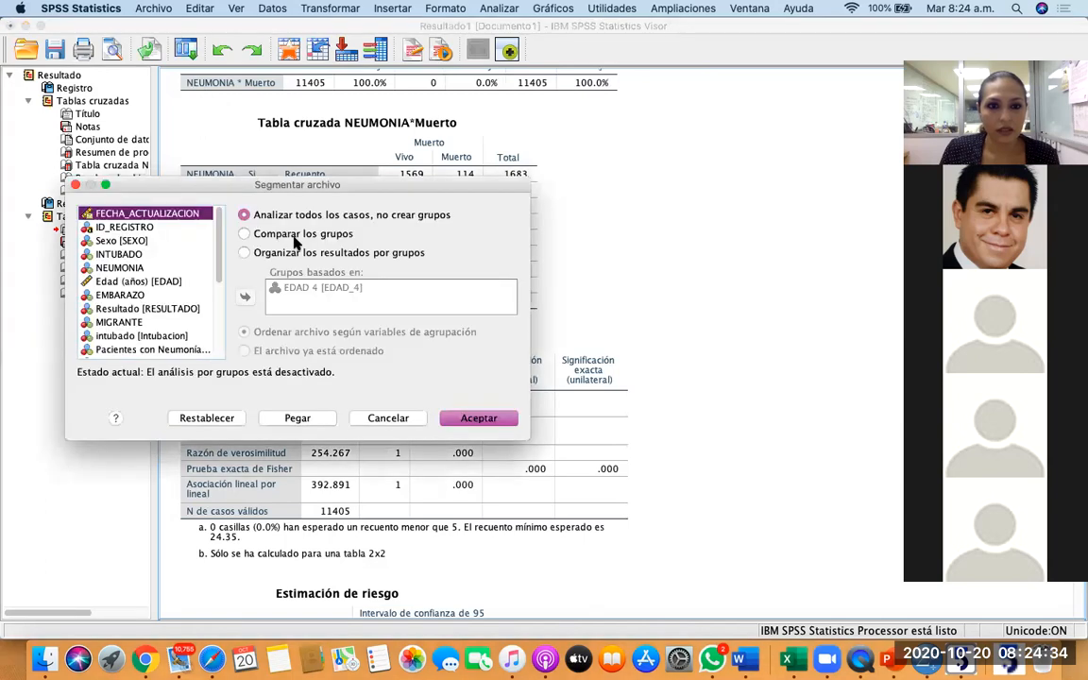
{"action": "left_click", "coordinate": [472, 420]}
{"action": "left_click", "coordinate": [478, 421]}
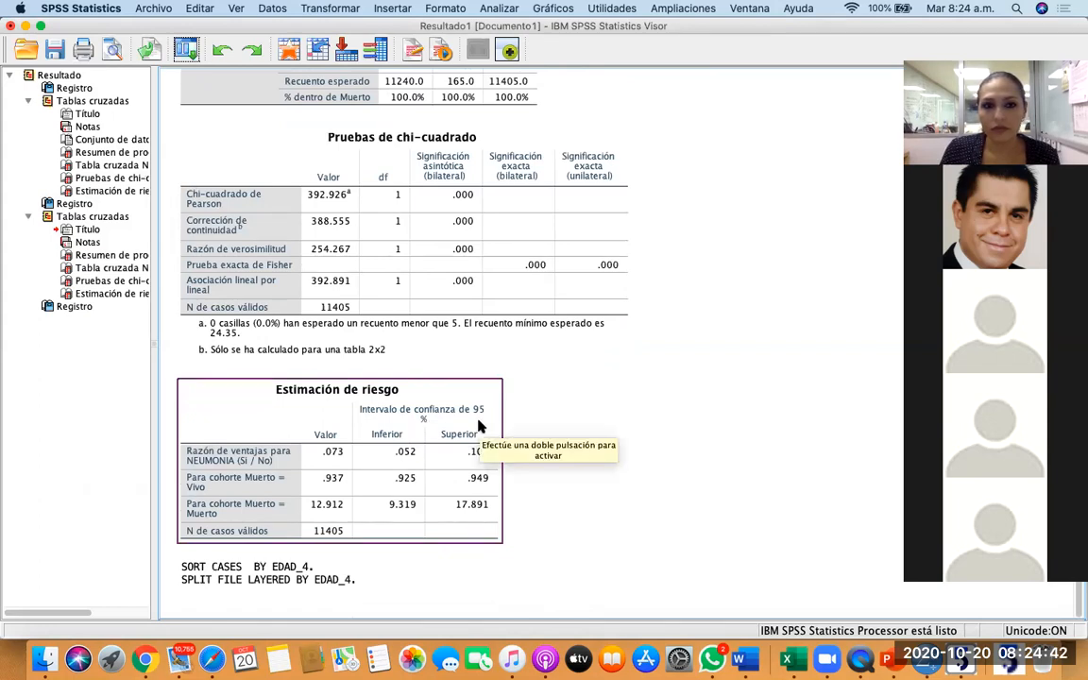
Reopen Segmentar archivo and remove EDAD 4 from the grouping variables.
{"action": "scroll", "coordinate": [478, 427], "scroll_direction": "up", "scroll_amount": 1}
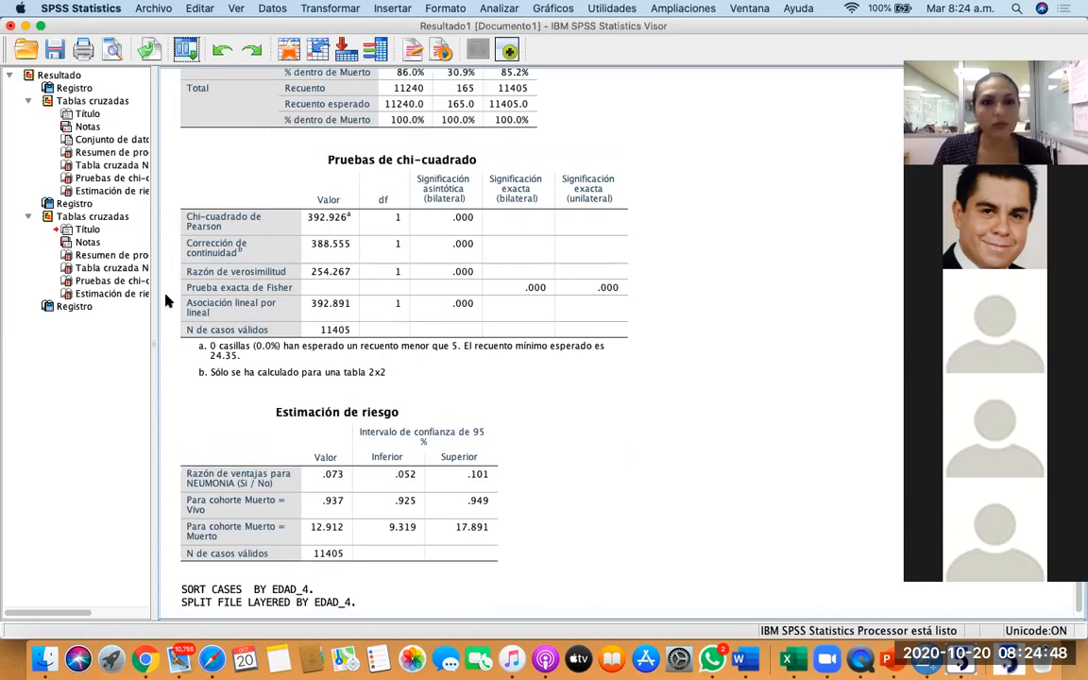
{"action": "left_click", "coordinate": [277, 8]}
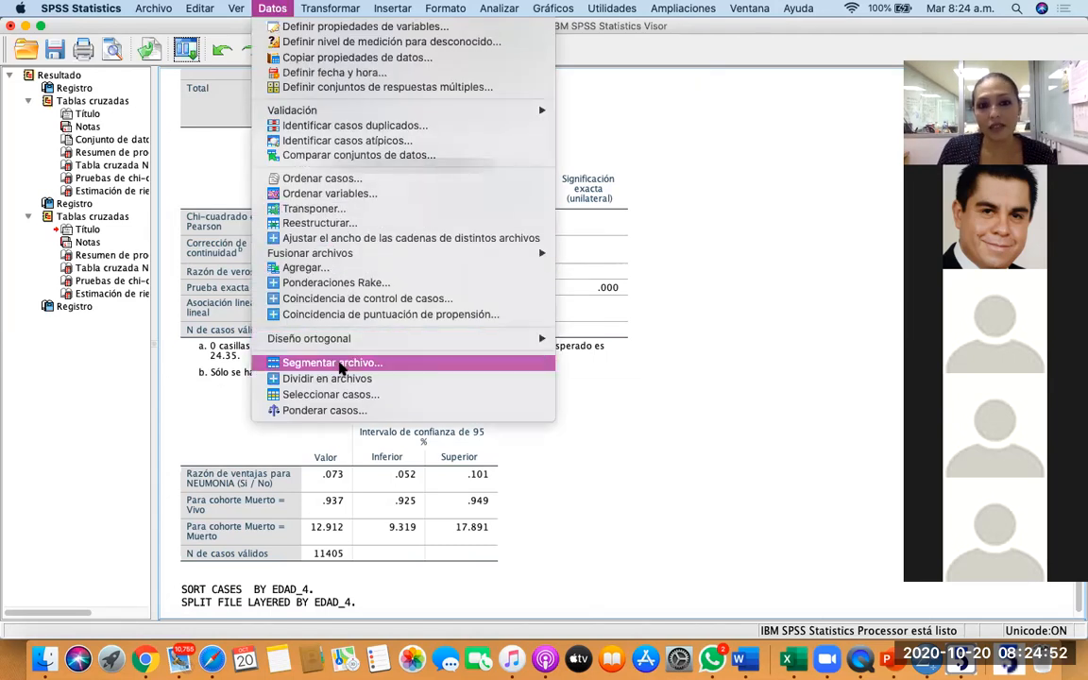
{"action": "left_click", "coordinate": [340, 365]}
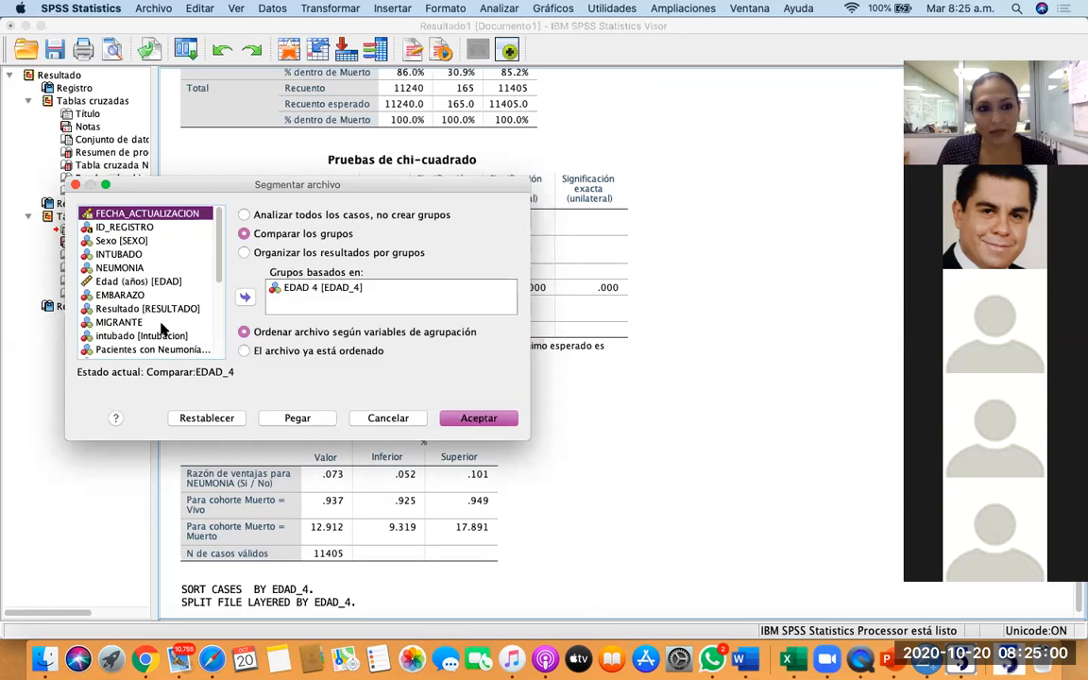
{"action": "scroll", "coordinate": [163, 328], "scroll_direction": "down", "scroll_amount": 10}
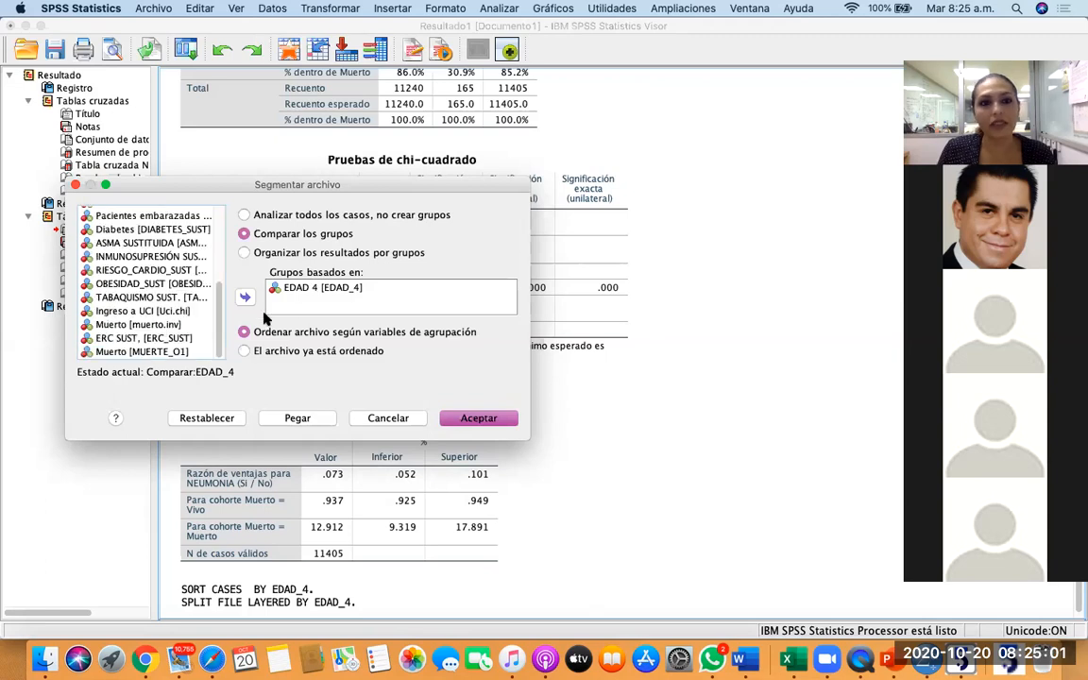
{"action": "left_click", "coordinate": [355, 288]}
{"action": "left_click", "coordinate": [244, 298]}
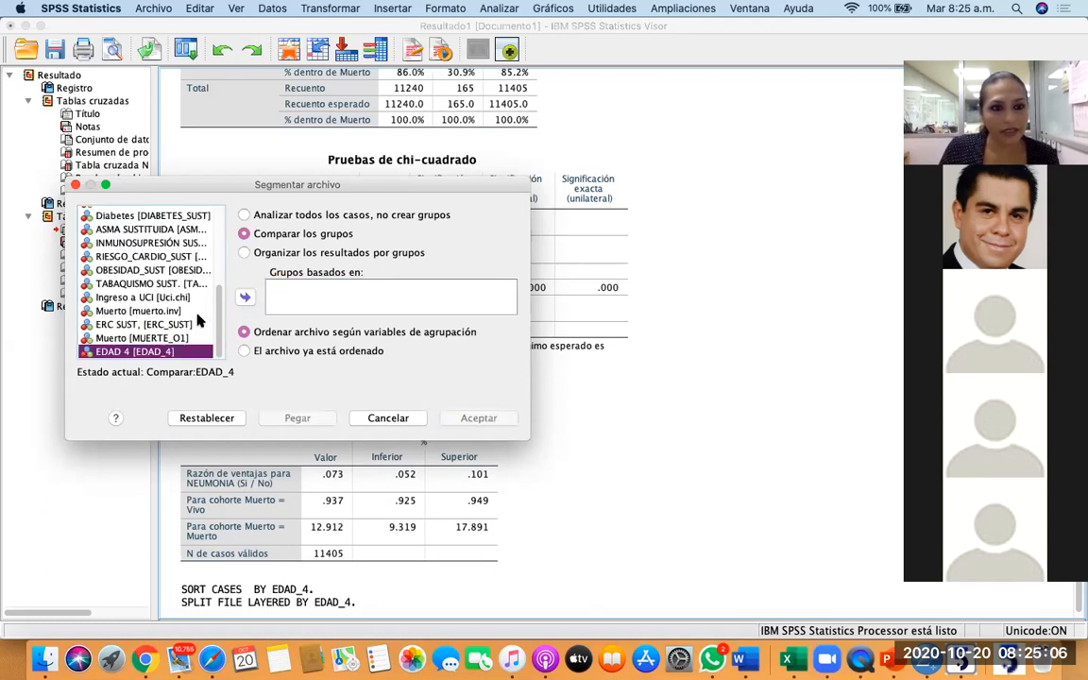
Set RIESGO_CARDIO_SUST as the grouping variable for Comparar los grupos and apply the file split.
{"action": "scroll", "coordinate": [196, 321], "scroll_direction": "up", "scroll_amount": 3}
{"action": "scroll", "coordinate": [197, 321], "scroll_direction": "up", "scroll_amount": 2}
{"action": "scroll", "coordinate": [189, 308], "scroll_direction": "down", "scroll_amount": 1}
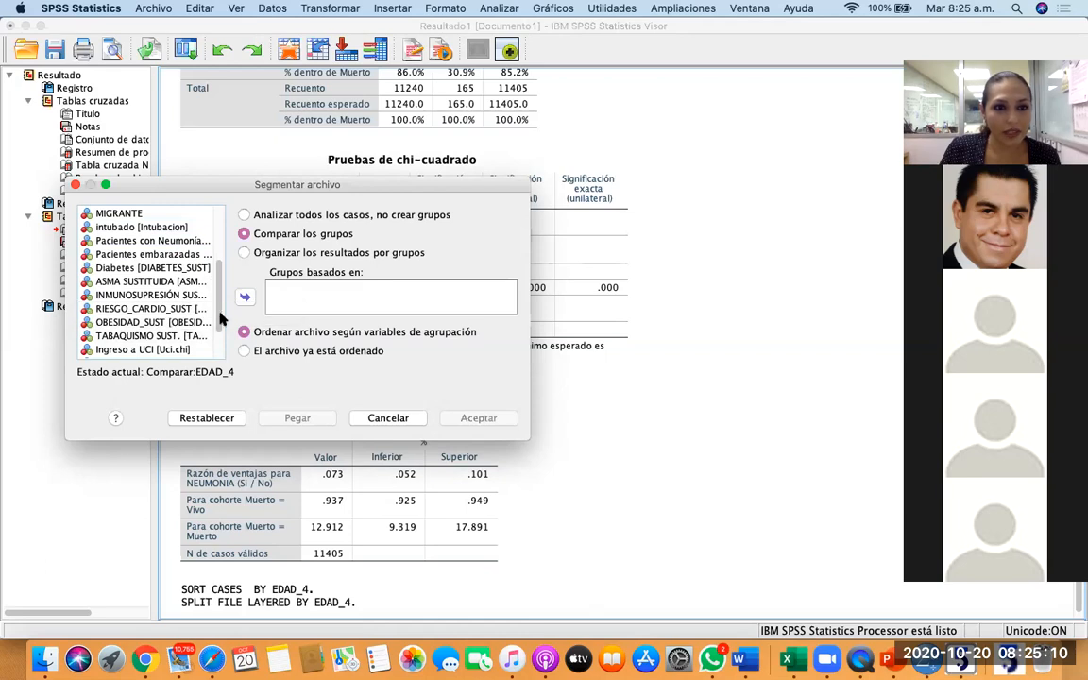
{"action": "scroll", "coordinate": [203, 317], "scroll_direction": "up", "scroll_amount": 3}
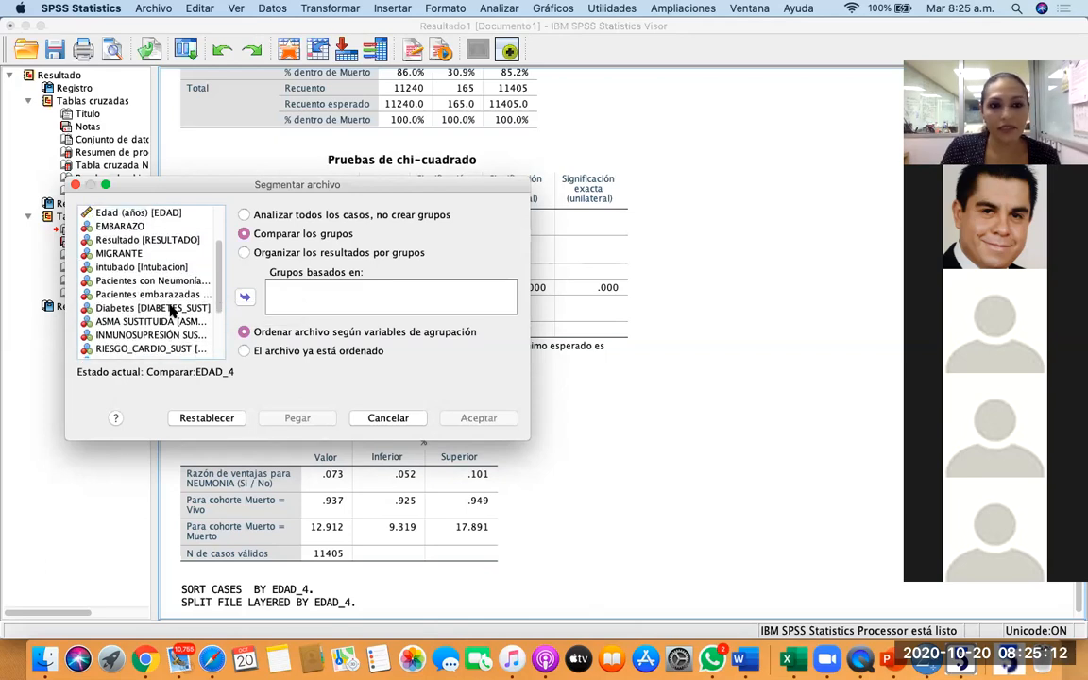
{"action": "scroll", "coordinate": [200, 317], "scroll_direction": "down", "scroll_amount": 3}
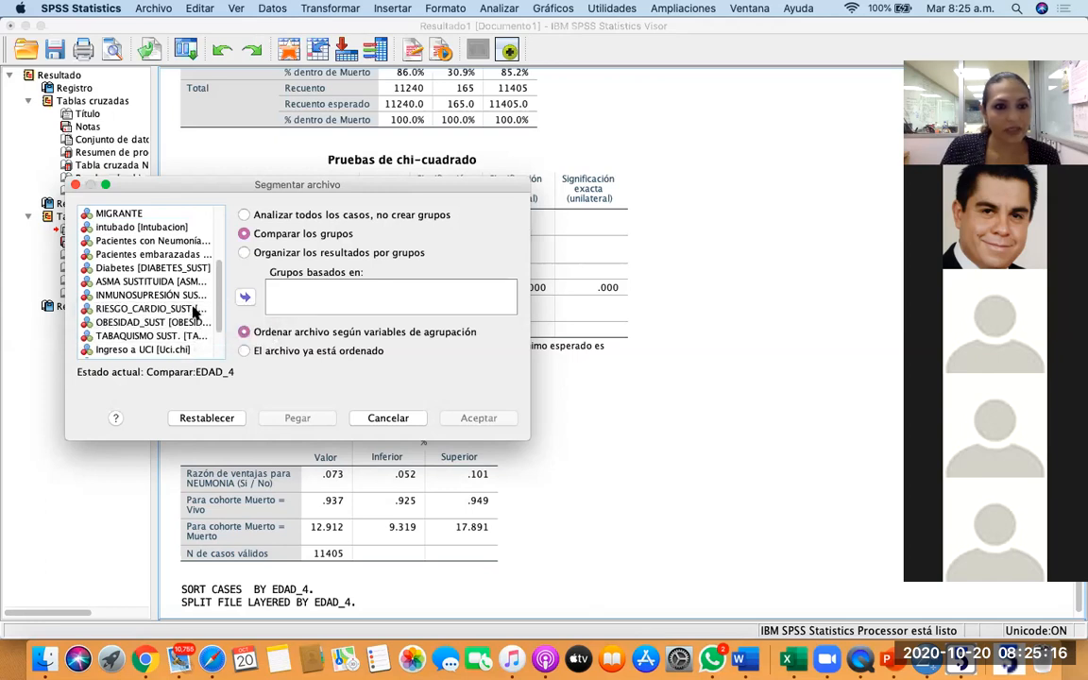
{"action": "left_click", "coordinate": [193, 312]}
{"action": "left_click", "coordinate": [245, 297]}
{"action": "left_click", "coordinate": [498, 418]}
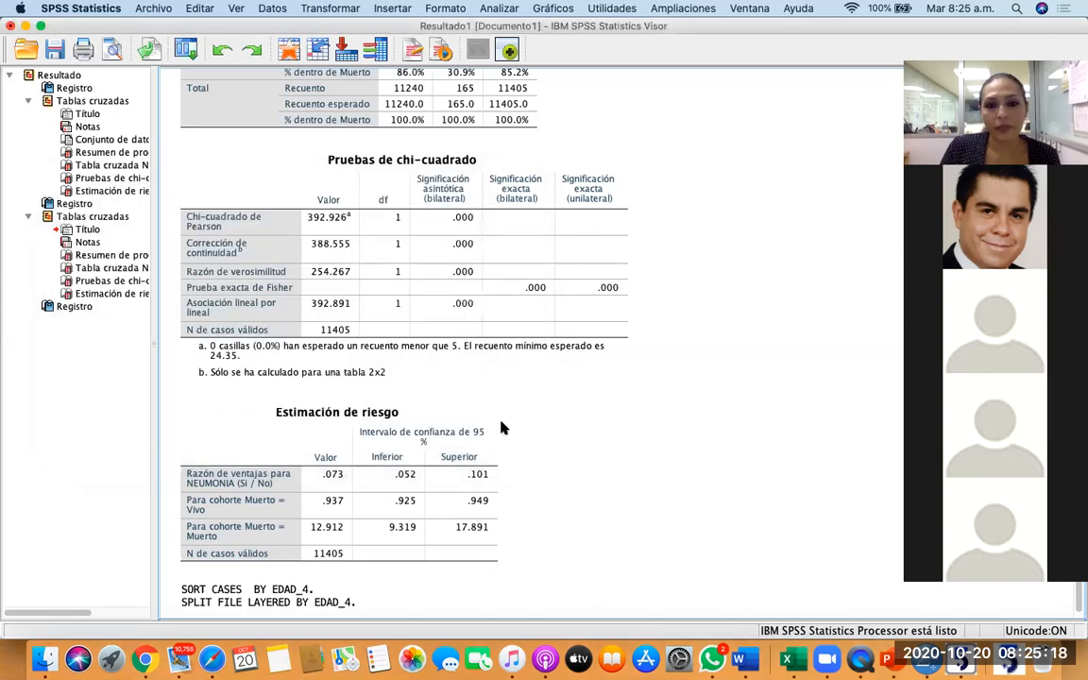
Rerun the NEUMONIA by Muerto cross-tabulation with the same settings on the file split by RIESGO_CARDIO_SUST.
{"action": "left_click", "coordinate": [185, 49]}
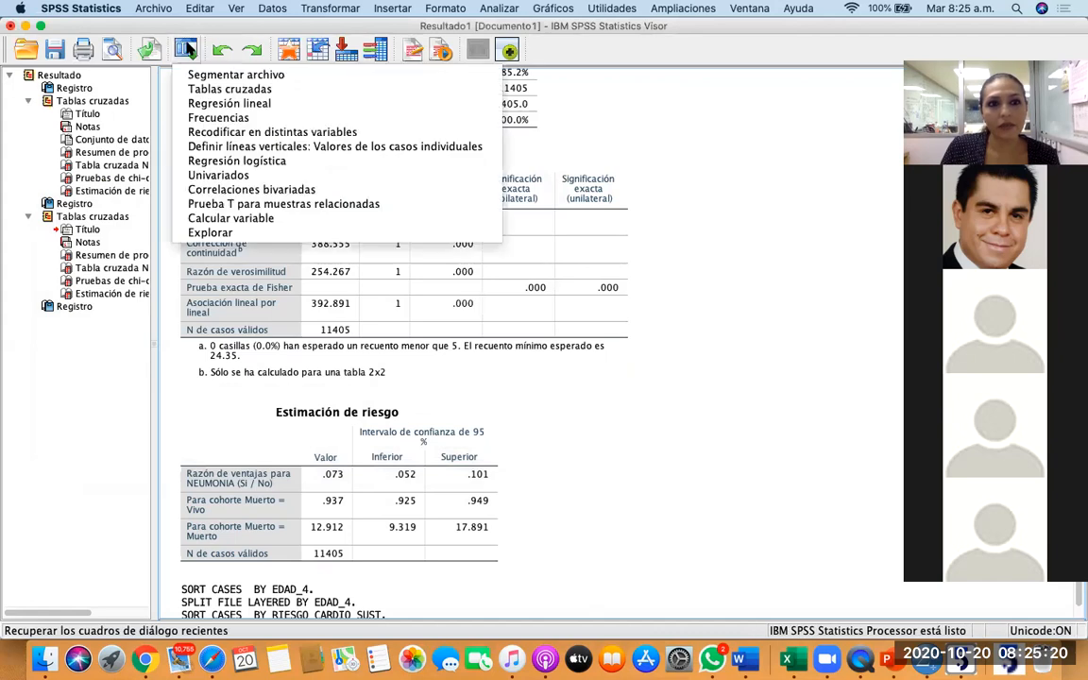
{"action": "left_click", "coordinate": [229, 89]}
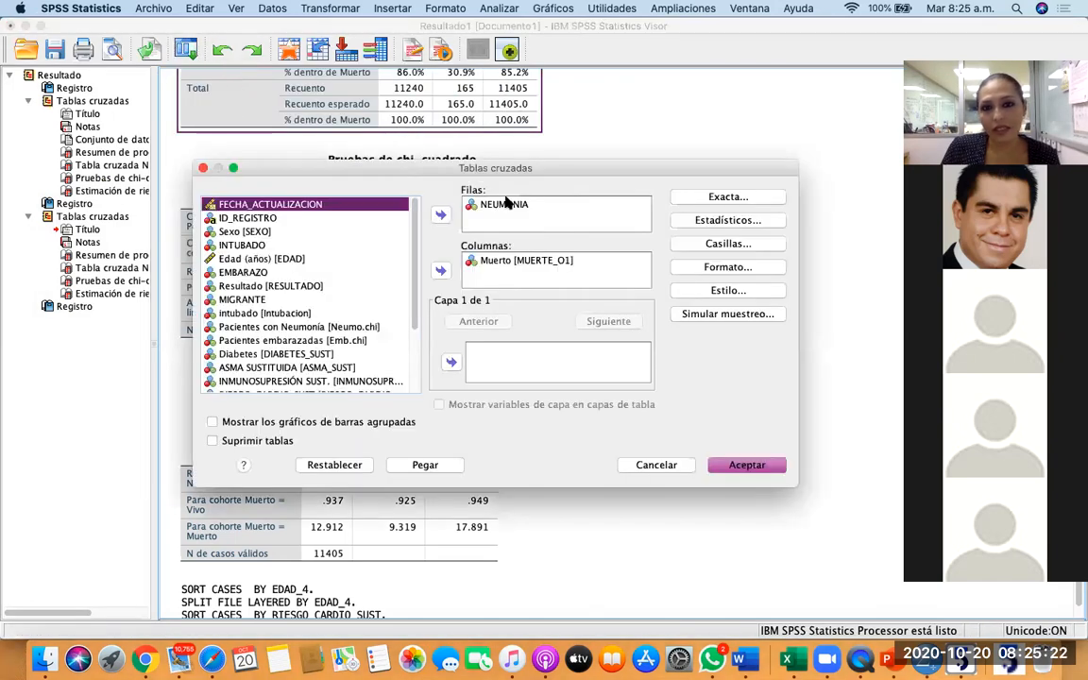
{"action": "left_click", "coordinate": [747, 466]}
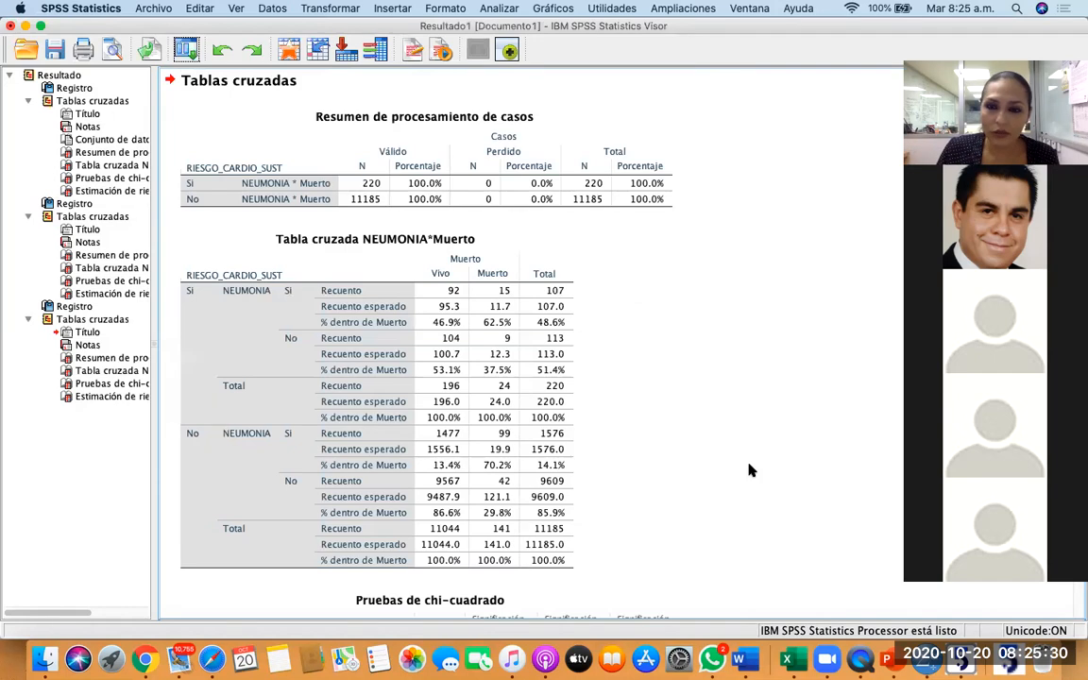
Examine the cross table, chi-square tests and risk estimates for patients with and without cardiovascular risk.
{"action": "scroll", "coordinate": [757, 446], "scroll_direction": "down", "scroll_amount": 3}
{"action": "scroll", "coordinate": [757, 443], "scroll_direction": "down", "scroll_amount": 1}
{"action": "scroll", "coordinate": [757, 443], "scroll_direction": "up", "scroll_amount": 1}
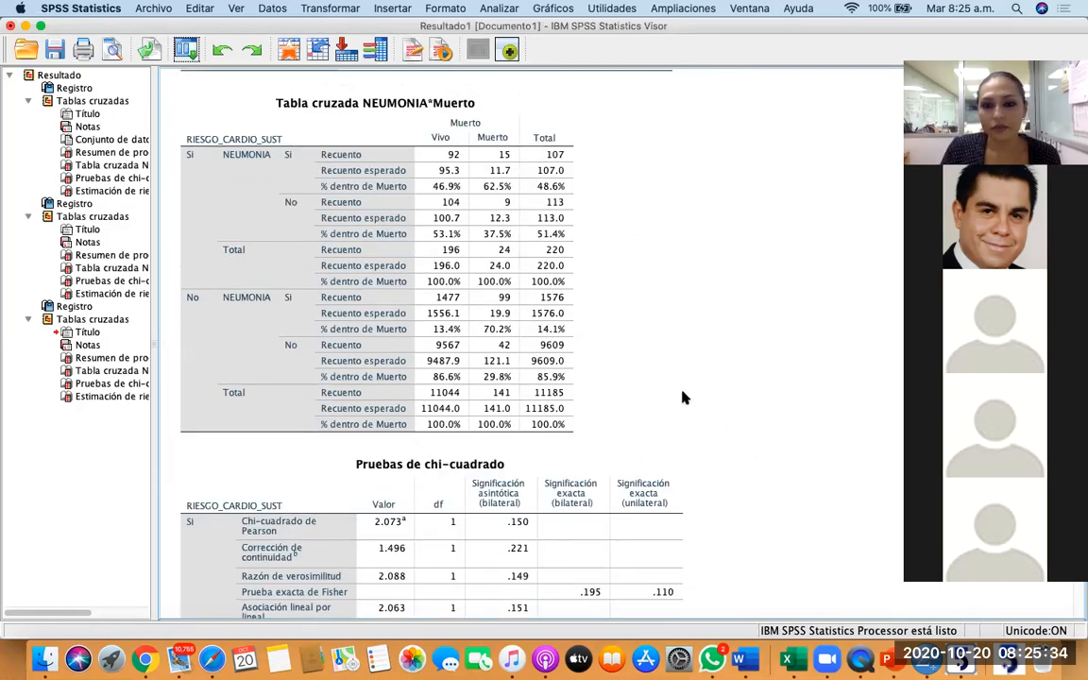
{"action": "scroll", "coordinate": [684, 398], "scroll_direction": "down", "scroll_amount": 11}
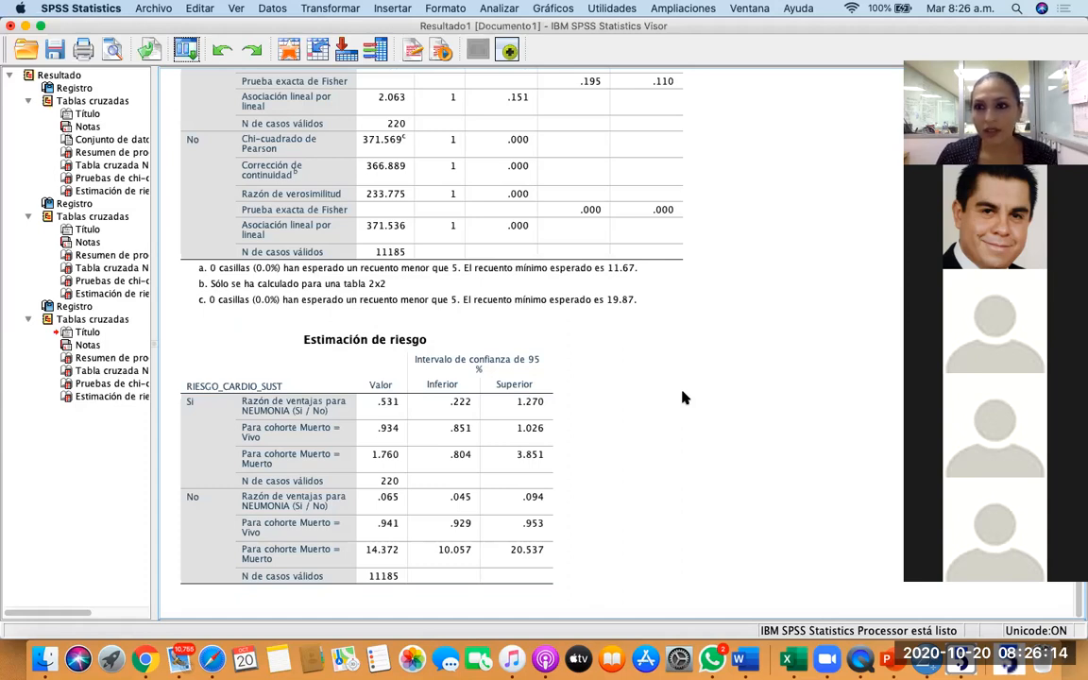
{"action": "left_click", "coordinate": [365, 395]}
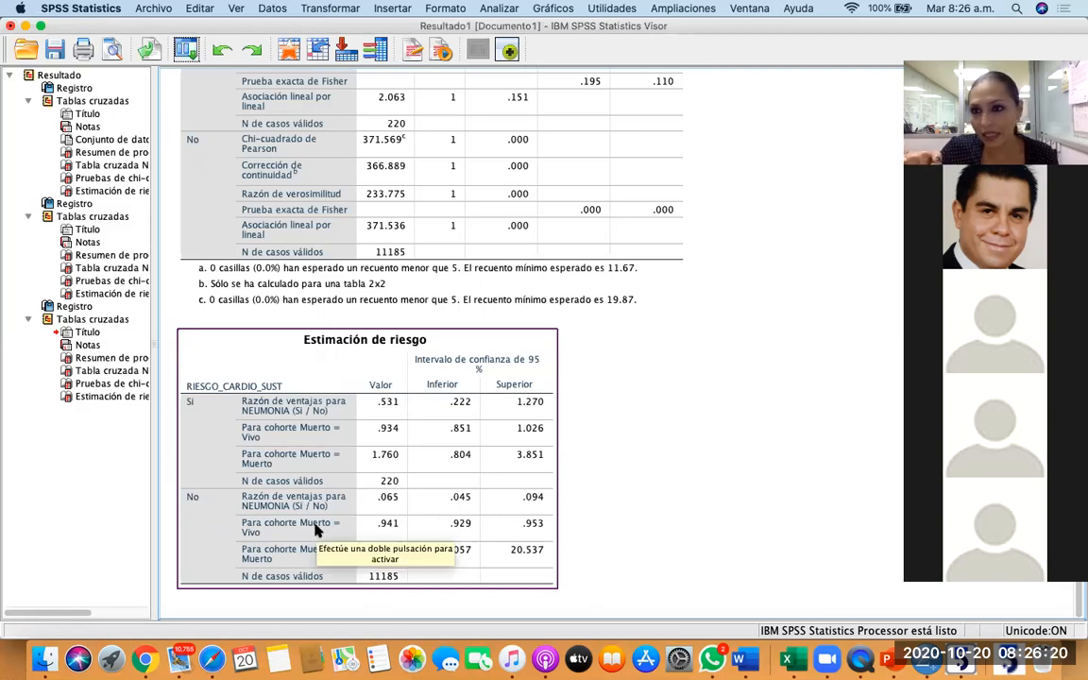
{"action": "left_click", "coordinate": [685, 269]}
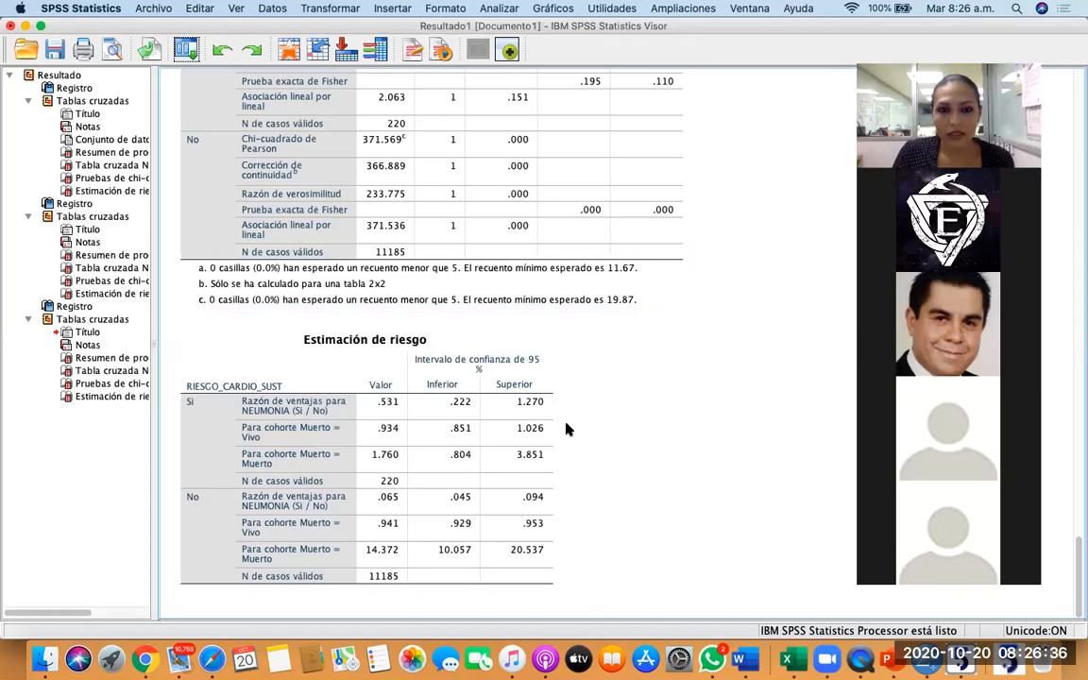
{"action": "left_click", "coordinate": [406, 378]}
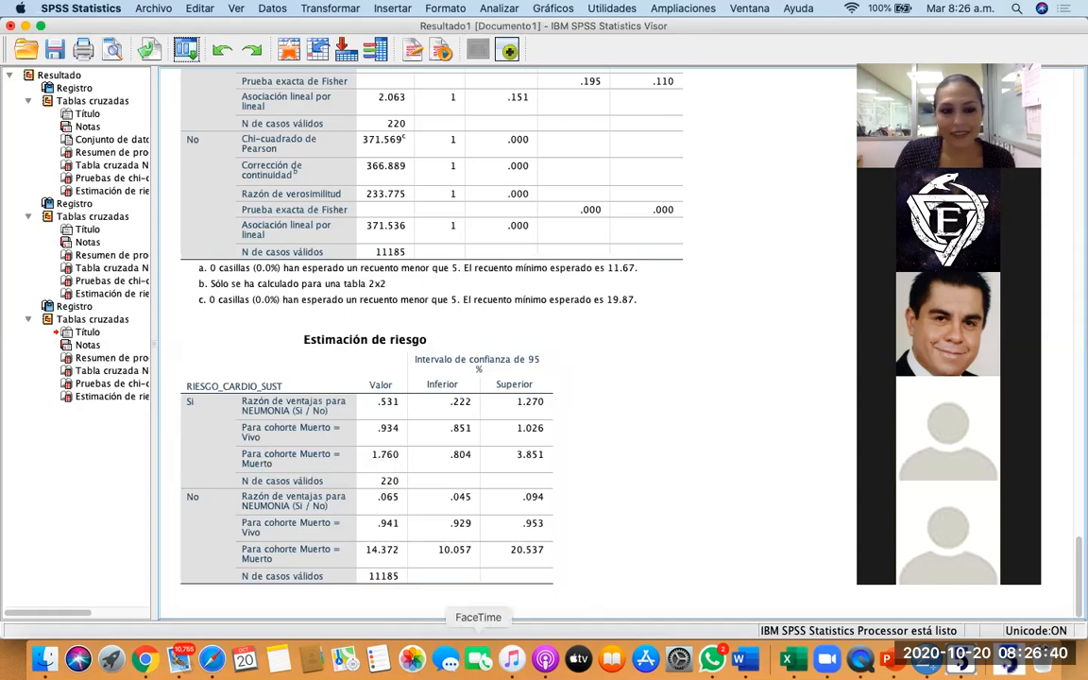
Search Finder's recent files for "sprint", open the intensive blood-pressure trial PDF and examine its Figure 4 subgroup forest plot.
{"action": "left_click", "coordinate": [45, 658]}
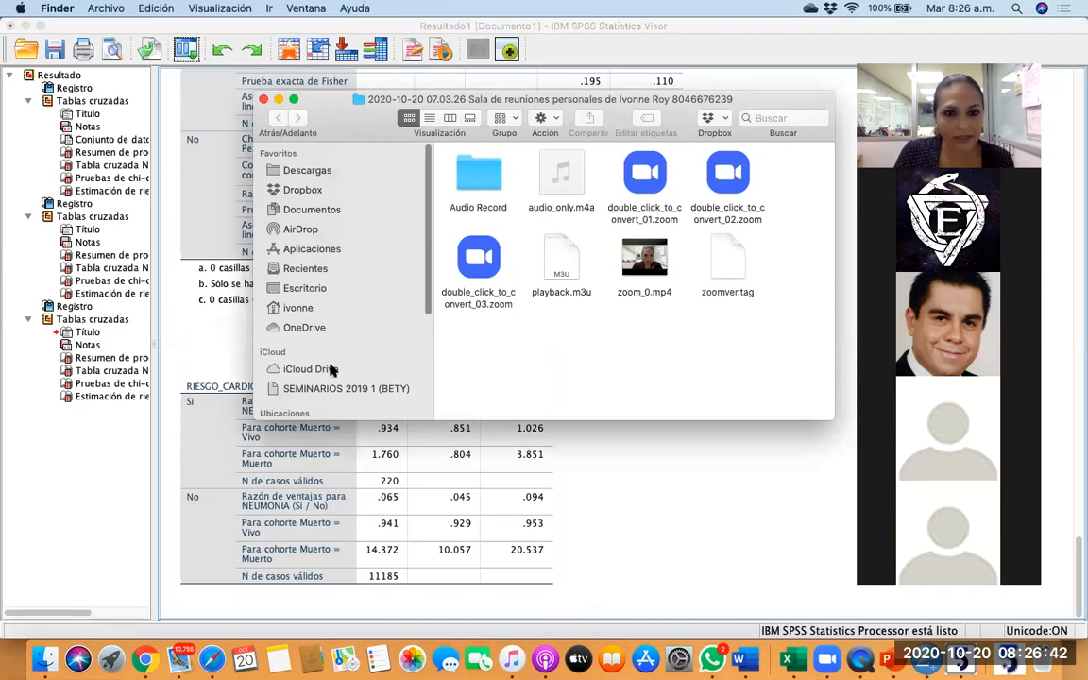
{"action": "left_click", "coordinate": [263, 98]}
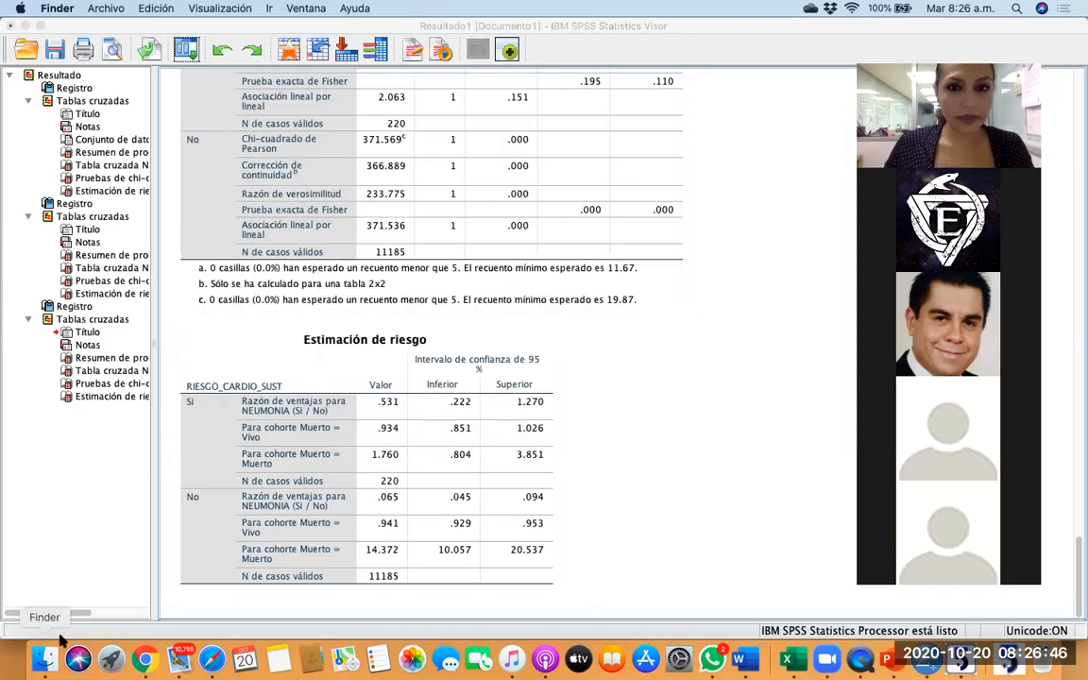
{"action": "left_click", "coordinate": [57, 645]}
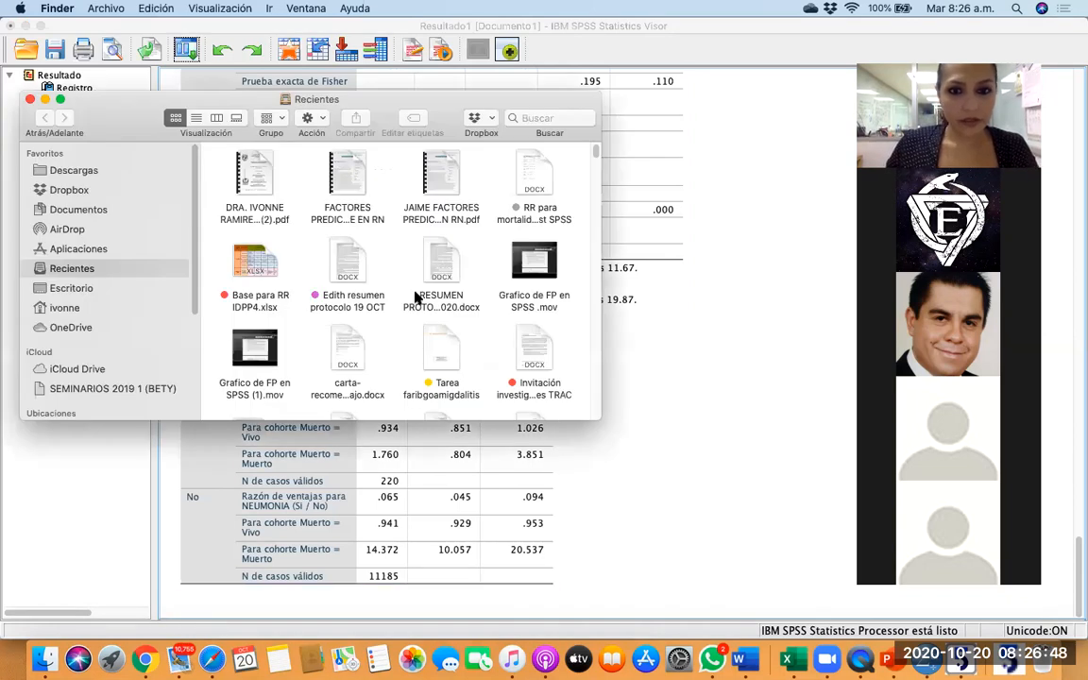
{"action": "left_click", "coordinate": [528, 118]}
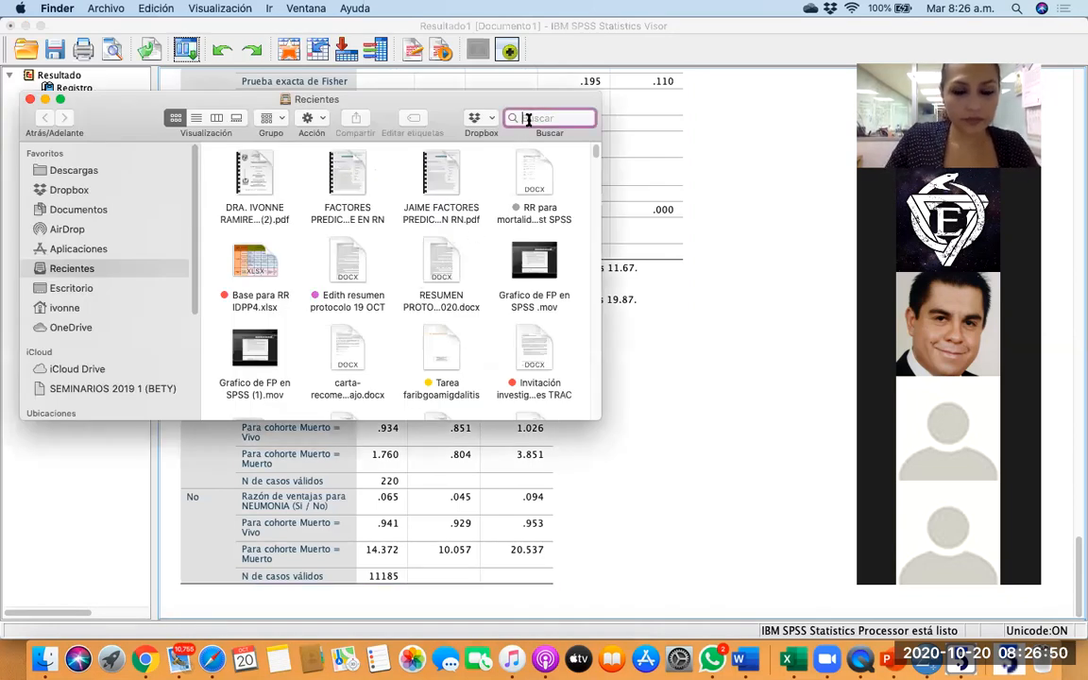
{"action": "type", "text": "sprint"}
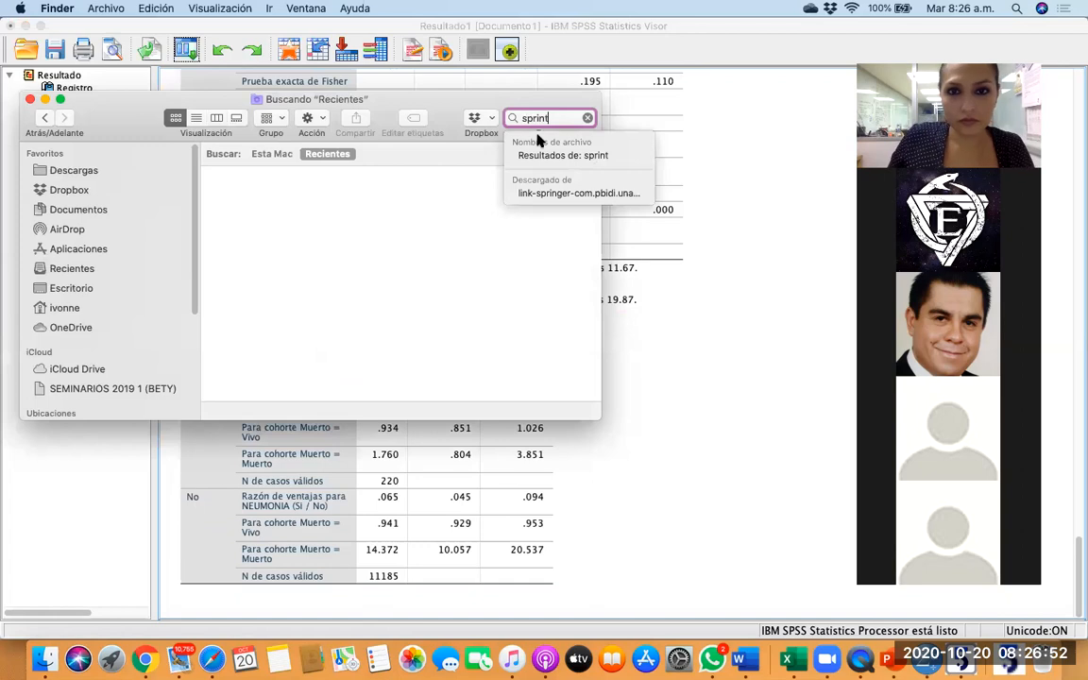
{"action": "left_click", "coordinate": [444, 283]}
{"action": "double_click", "coordinate": [444, 283]}
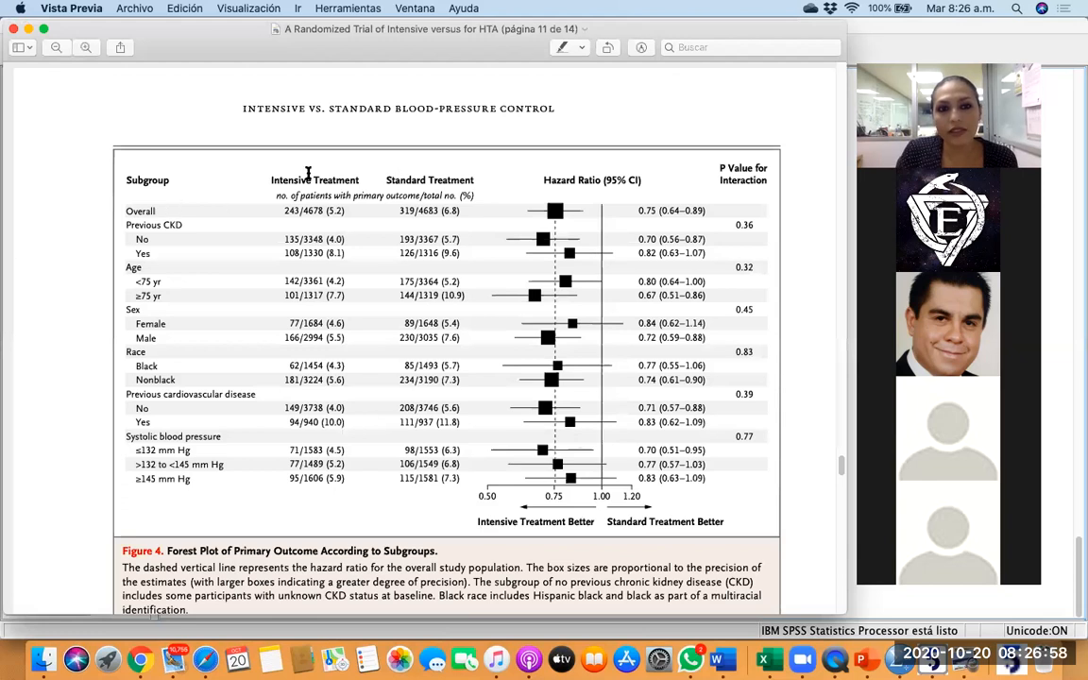
{"action": "scroll", "coordinate": [296, 162], "scroll_direction": "up", "scroll_amount": 1}
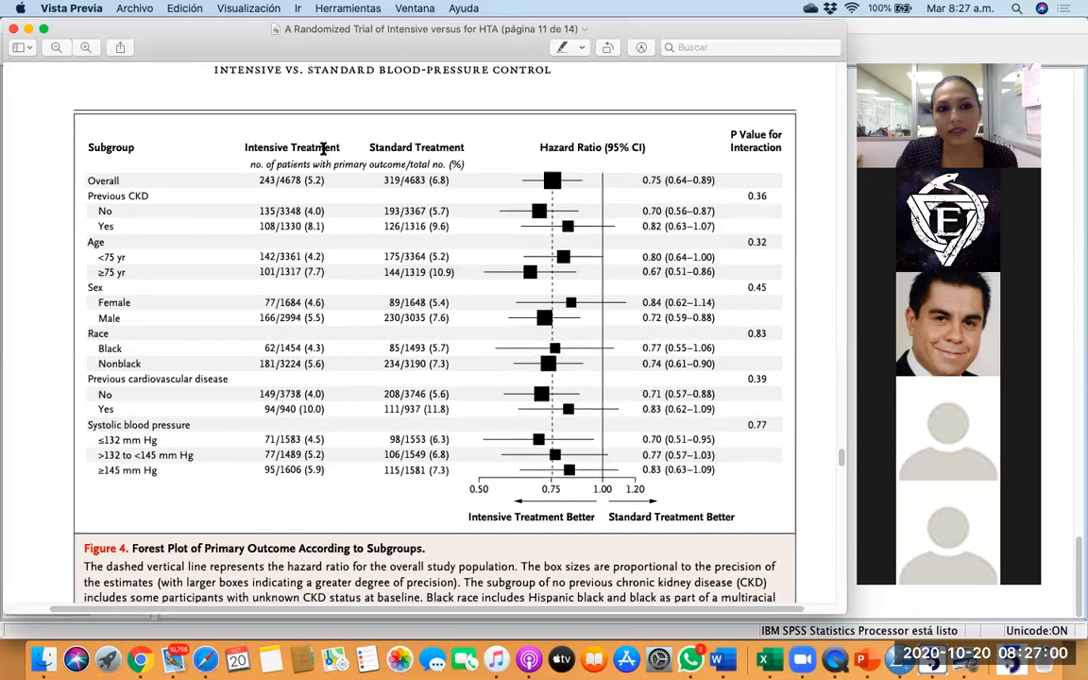
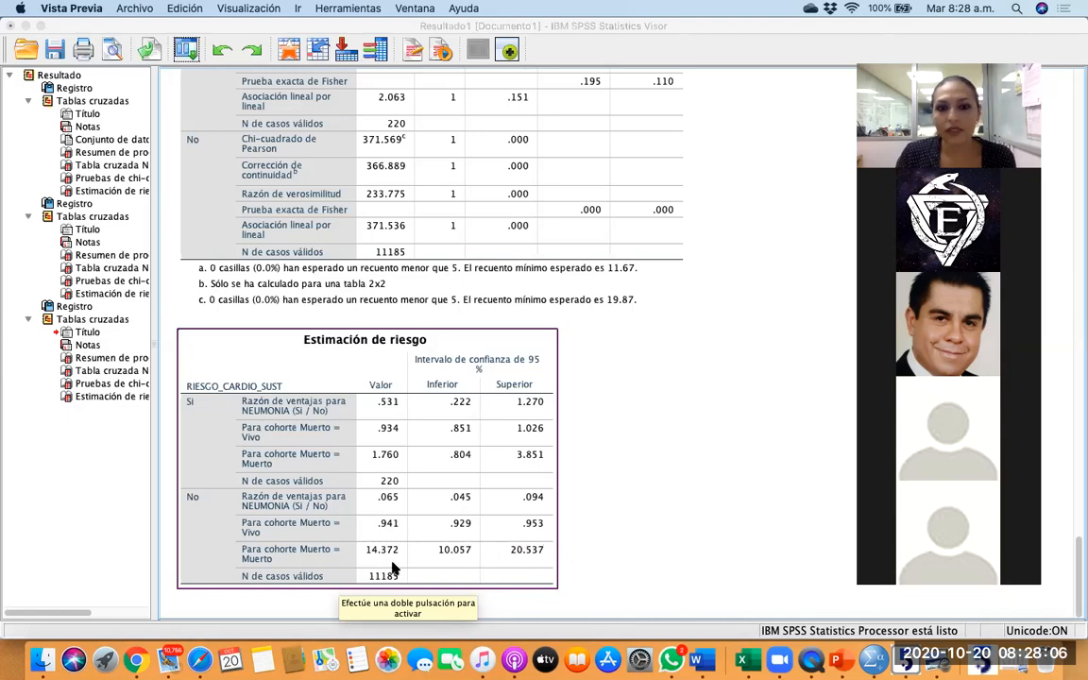
Review the chi-square tests and risk estimates by RIESGO_CARDIO_SUST in the SPSS output.
{"action": "left_click", "coordinate": [607, 522]}
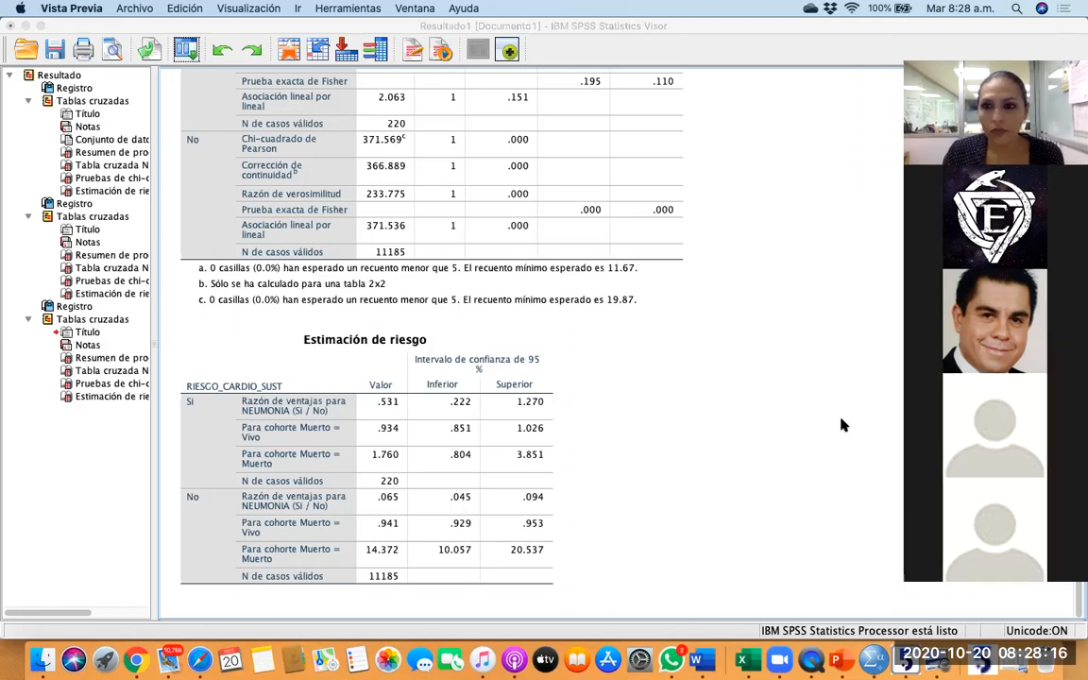
{"action": "scroll", "coordinate": [756, 430], "scroll_direction": "up", "scroll_amount": 6}
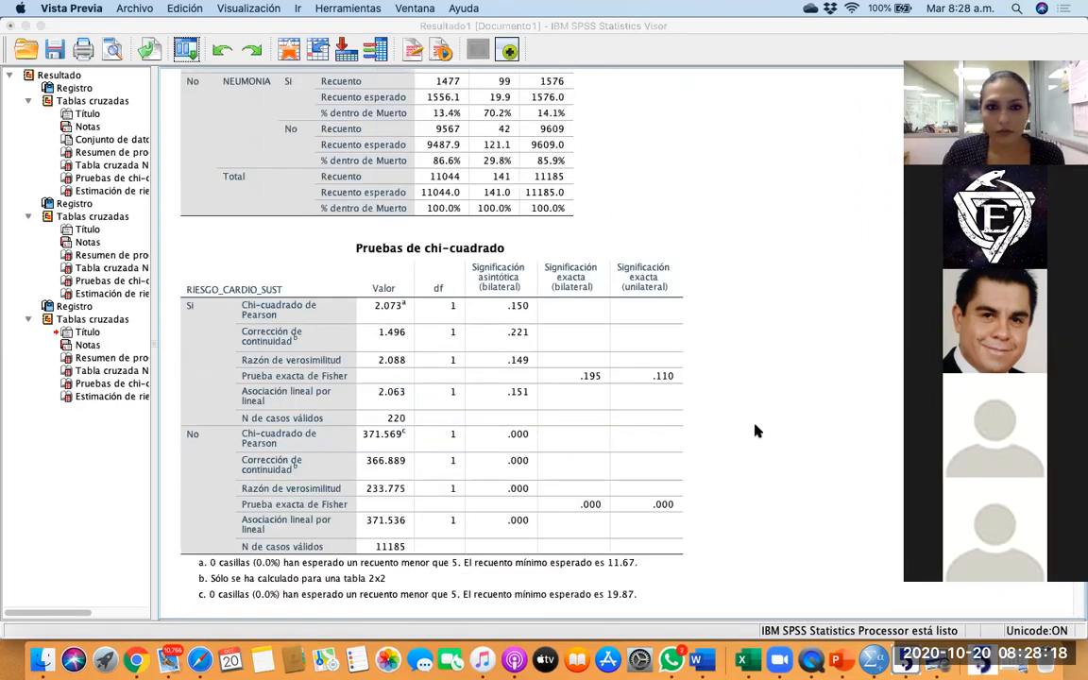
{"action": "scroll", "coordinate": [756, 430], "scroll_direction": "up", "scroll_amount": 15}
{"action": "scroll", "coordinate": [757, 427], "scroll_direction": "down", "scroll_amount": 20}
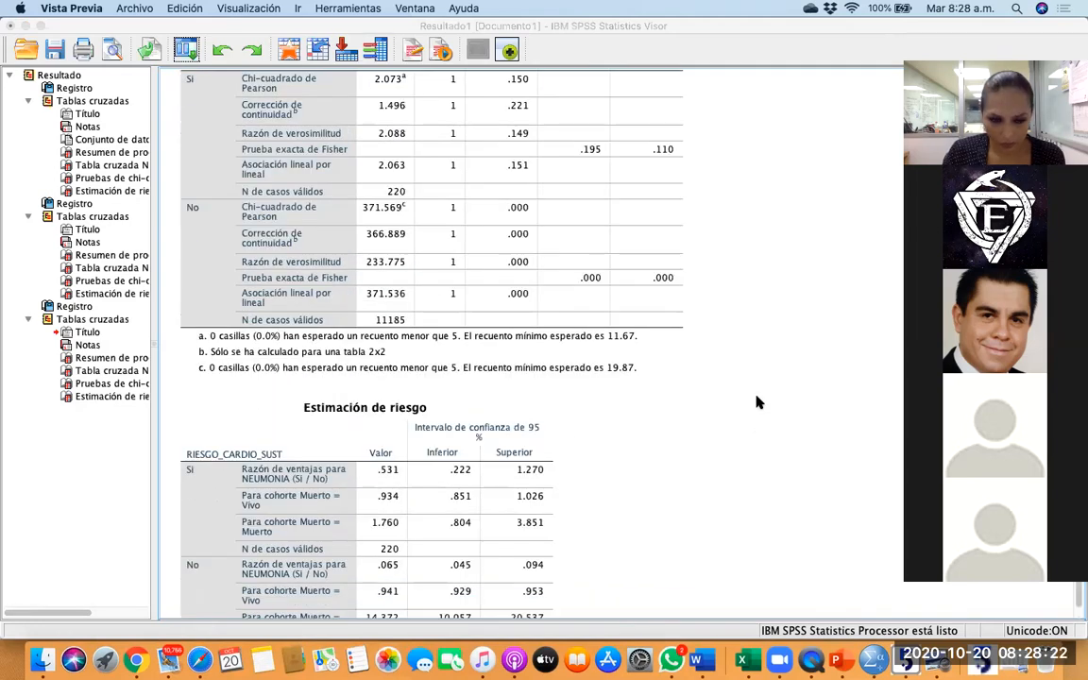
{"action": "scroll", "coordinate": [757, 402], "scroll_direction": "down", "scroll_amount": 1}
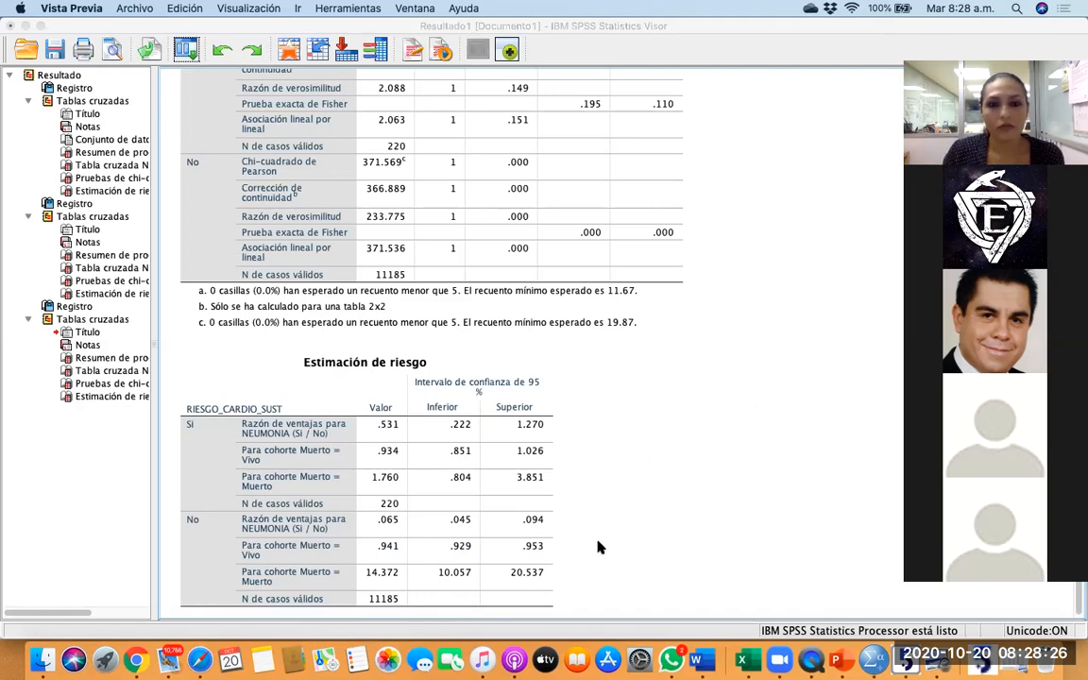
{"action": "scroll", "coordinate": [589, 501], "scroll_direction": "up", "scroll_amount": 1}
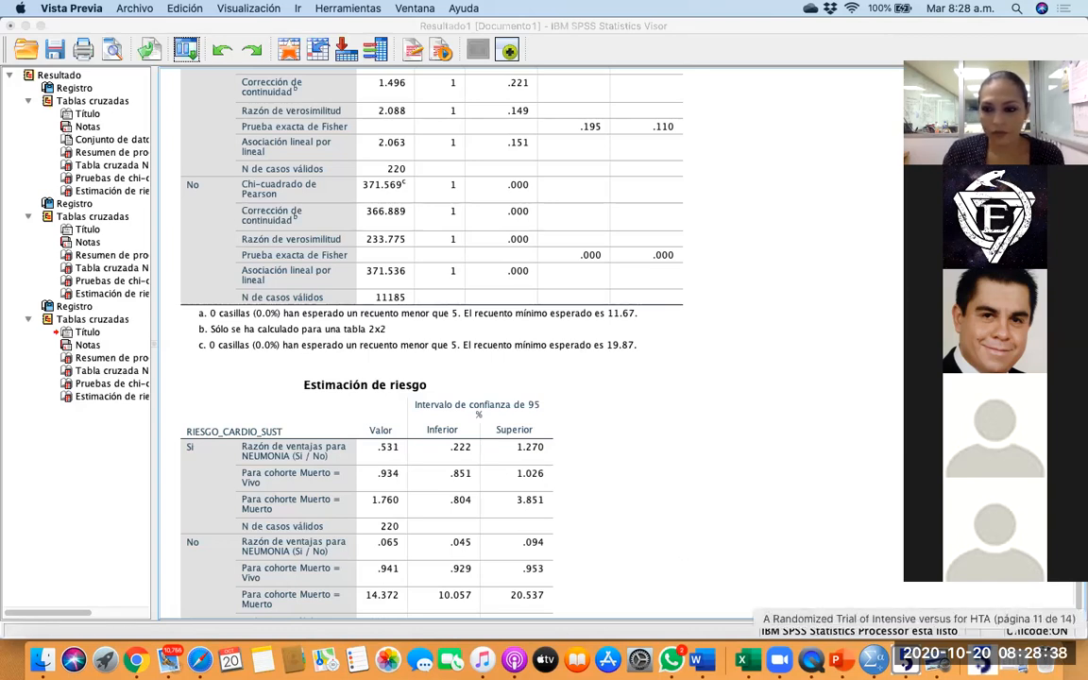
Bring back the article's forest plot to study the interaction P values, and return to the SPSS risk estimates.
{"action": "left_click", "coordinate": [973, 660]}
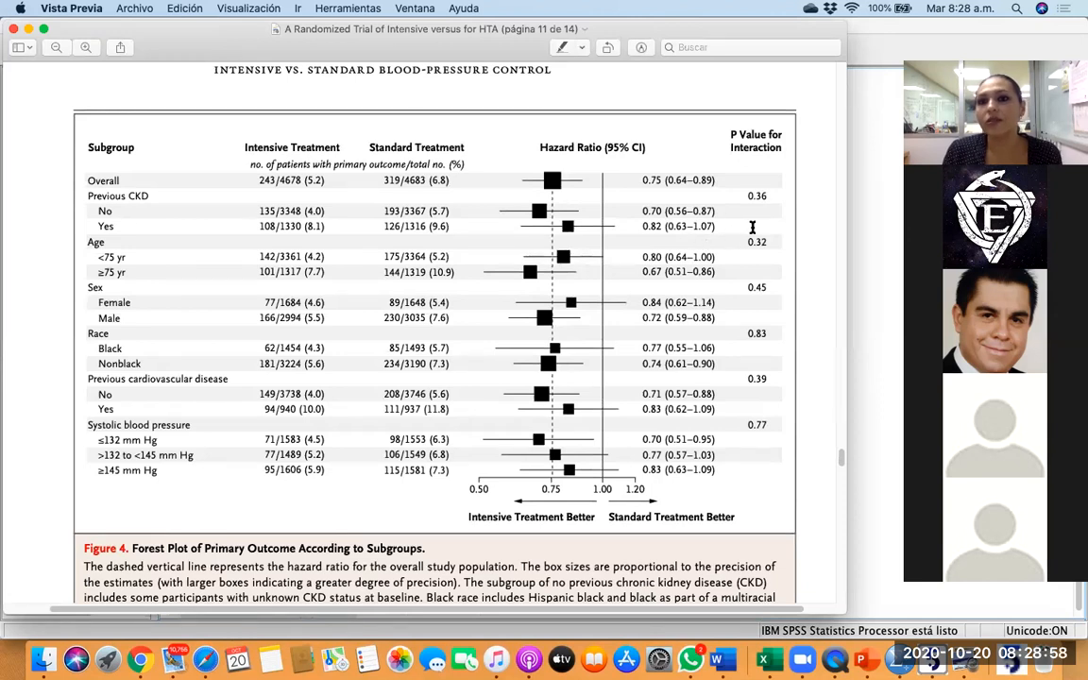
{"action": "left_click", "coordinate": [28, 30]}
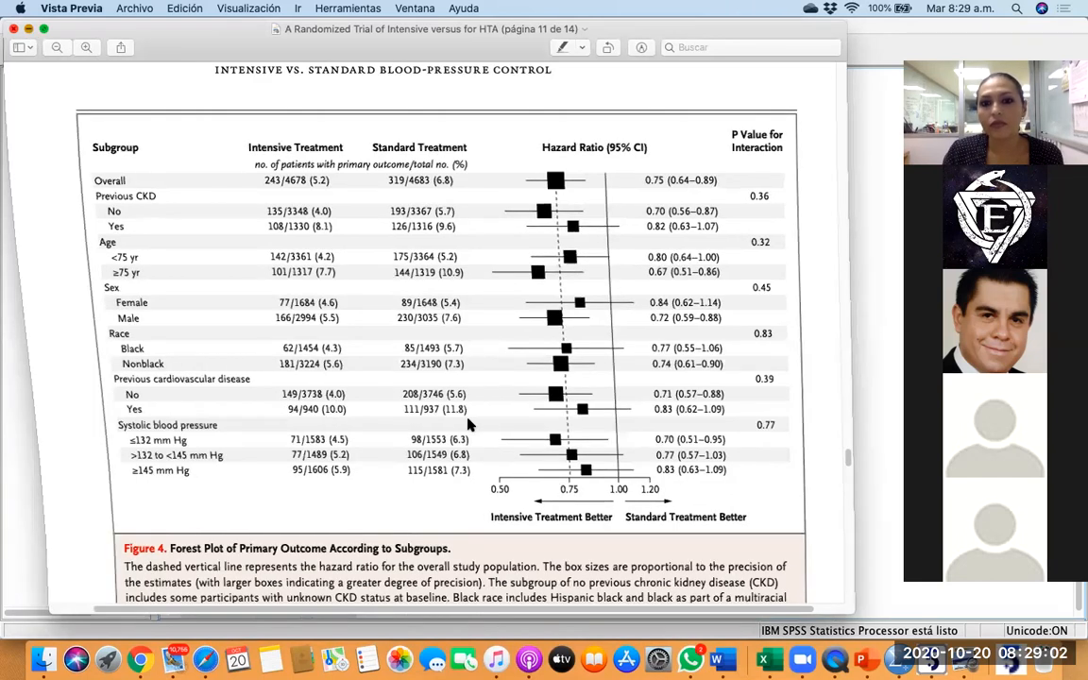
{"action": "scroll", "coordinate": [468, 425], "scroll_direction": "up", "scroll_amount": 1}
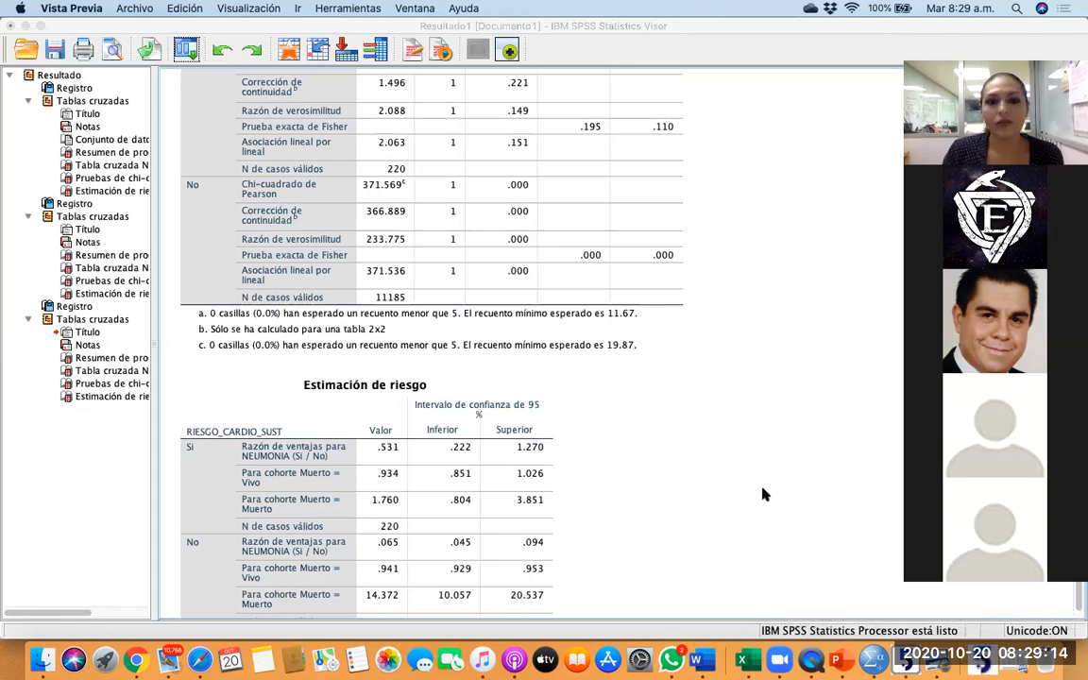
{"action": "scroll", "coordinate": [764, 494], "scroll_direction": "down", "scroll_amount": 2}
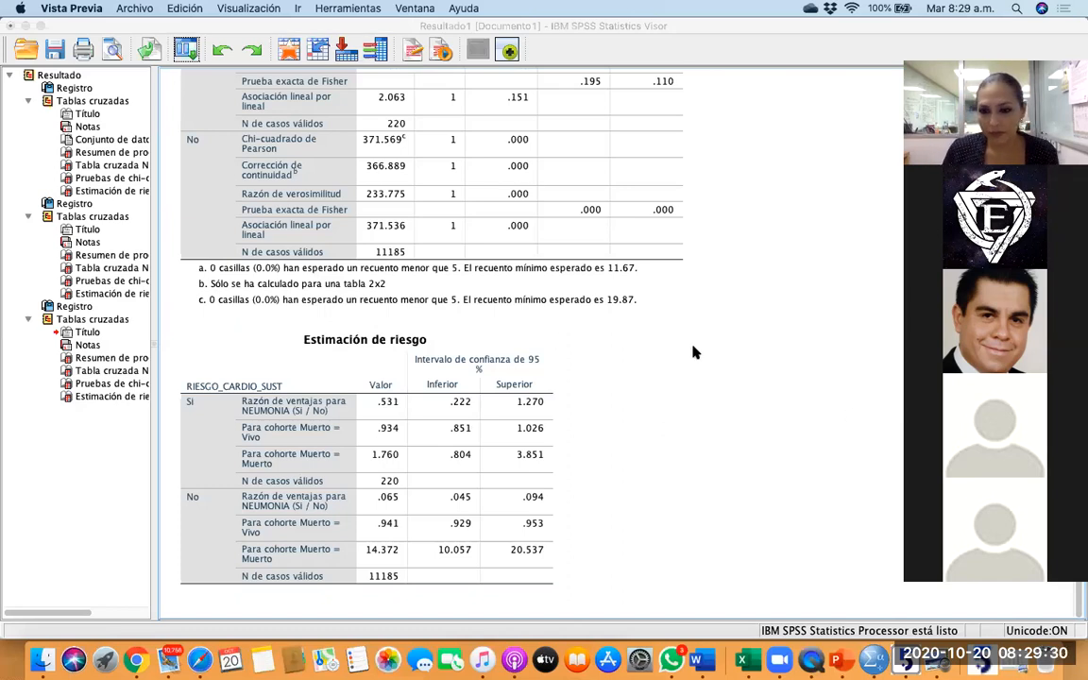
Restore the trial PDF and close it, and minimise the SPSS windows to reach the desktop.
{"action": "left_click", "coordinate": [1018, 659]}
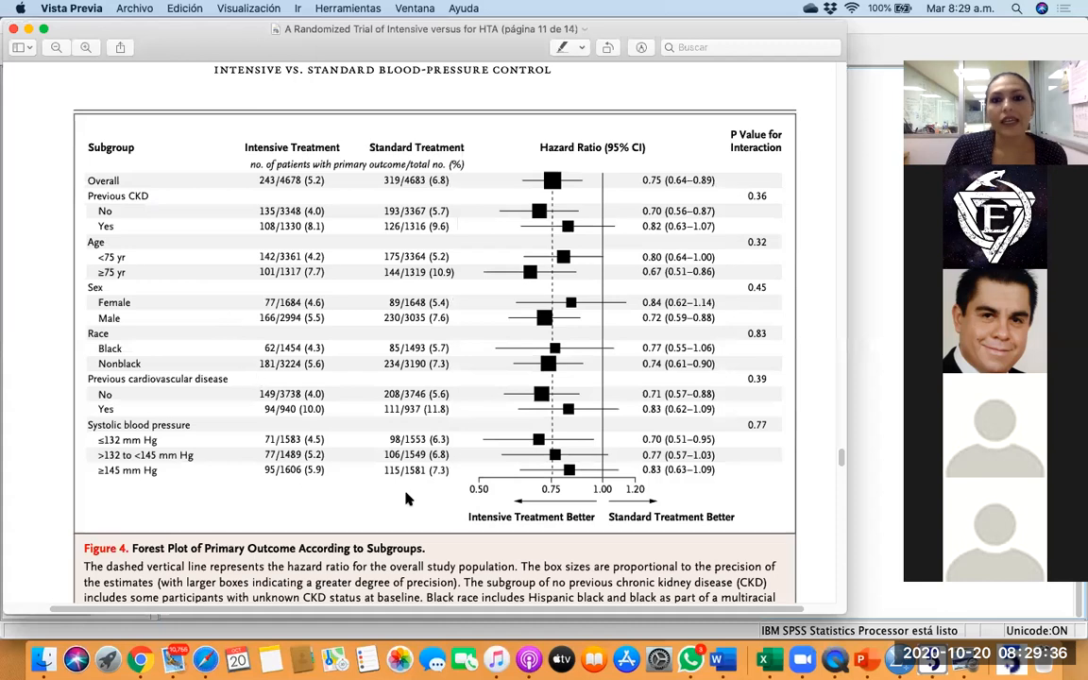
{"action": "key", "text": "super+w"}
{"action": "left_click", "coordinate": [25, 27]}
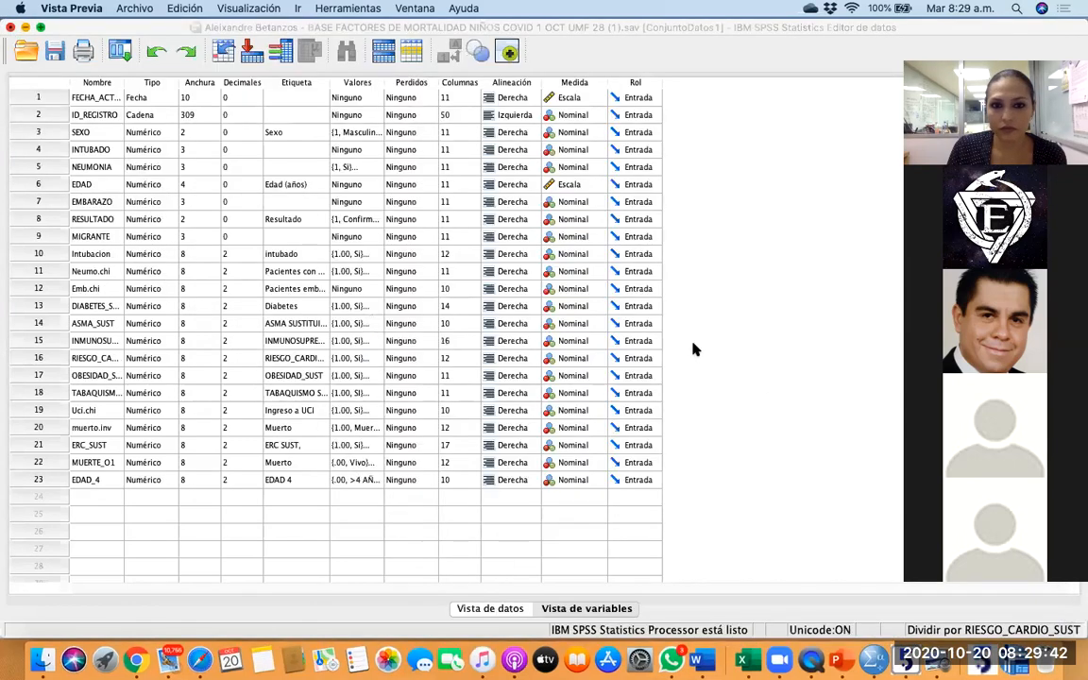
{"action": "left_click", "coordinate": [652, 377]}
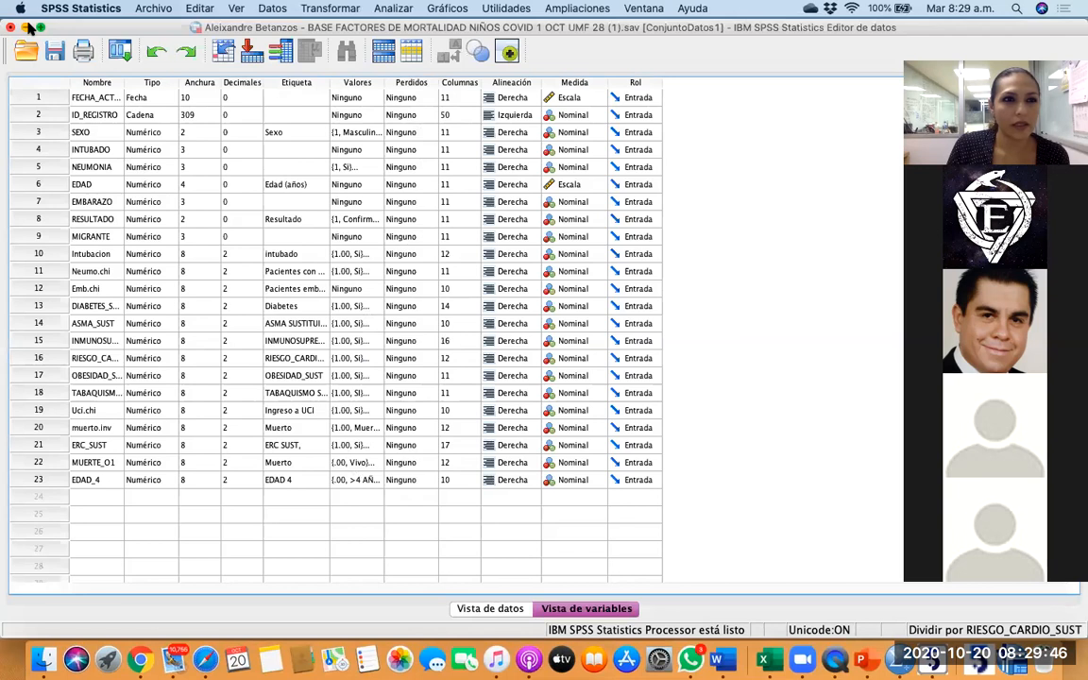
{"action": "left_click", "coordinate": [26, 27]}
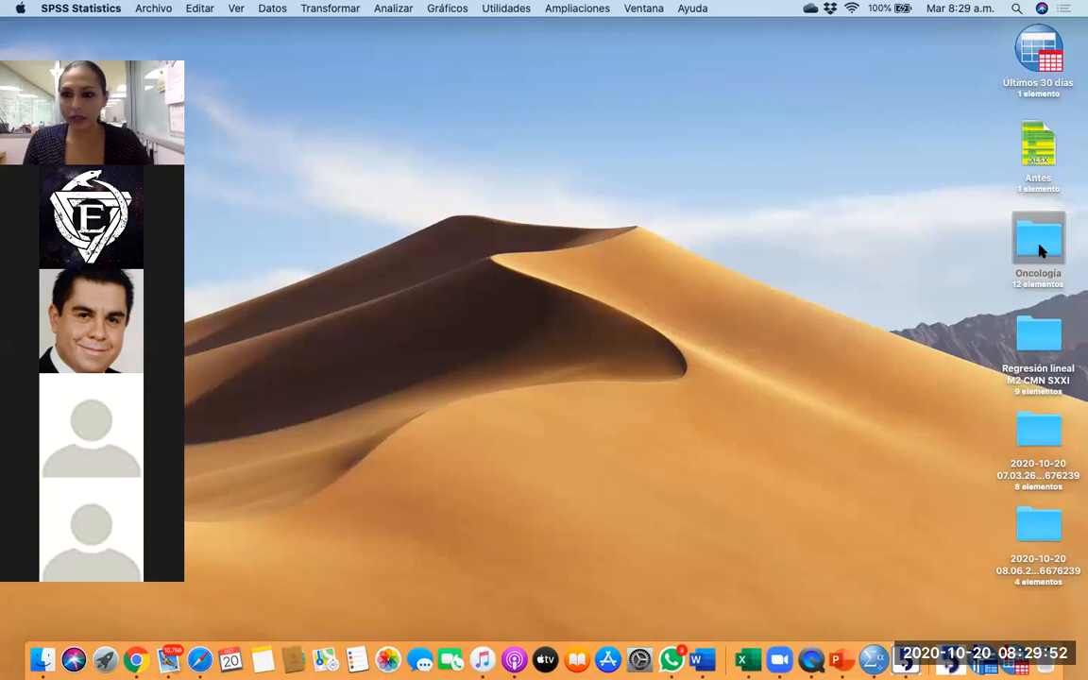
Open the Word document "RR para mortalidad COVID 19, para forest SPSS" from Oncología > Forest Plot > SPSS, denying Word's keychain request.
{"action": "left_click", "coordinate": [1039, 249]}
{"action": "double_click", "coordinate": [1041, 251]}
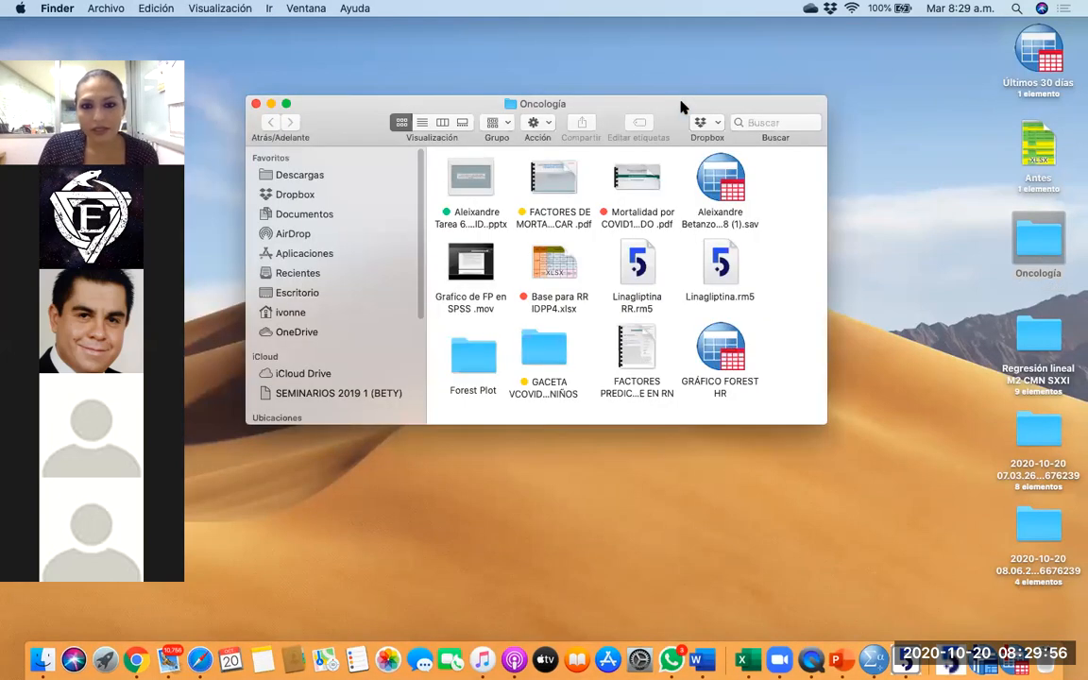
{"action": "double_click", "coordinate": [475, 352]}
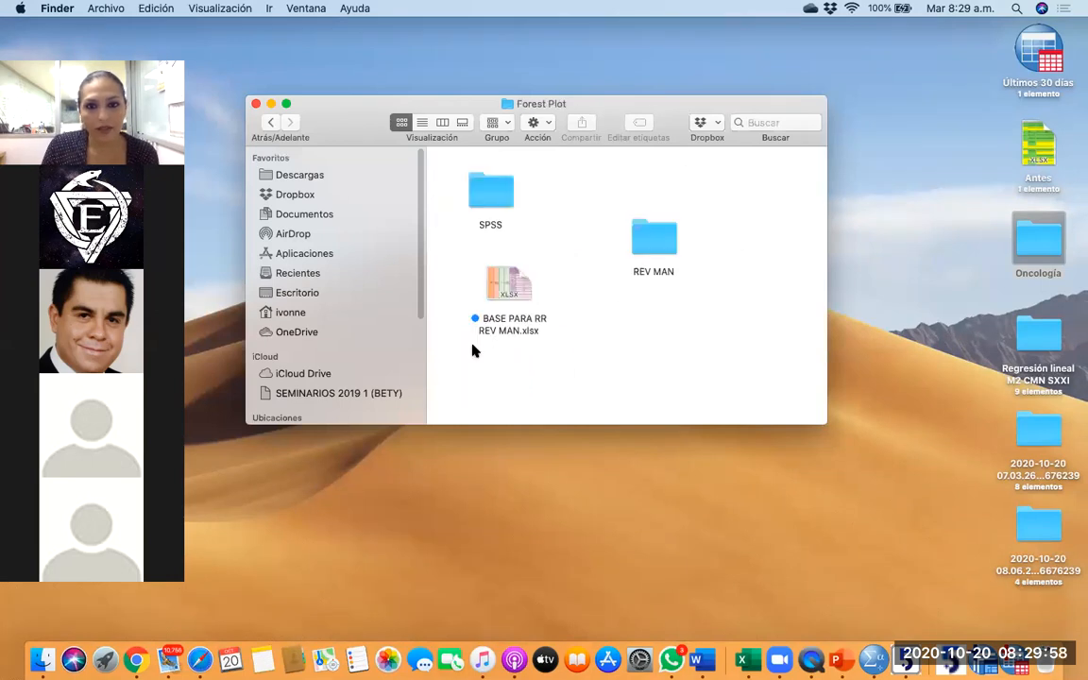
{"action": "double_click", "coordinate": [491, 190]}
{"action": "left_click", "coordinate": [561, 182]}
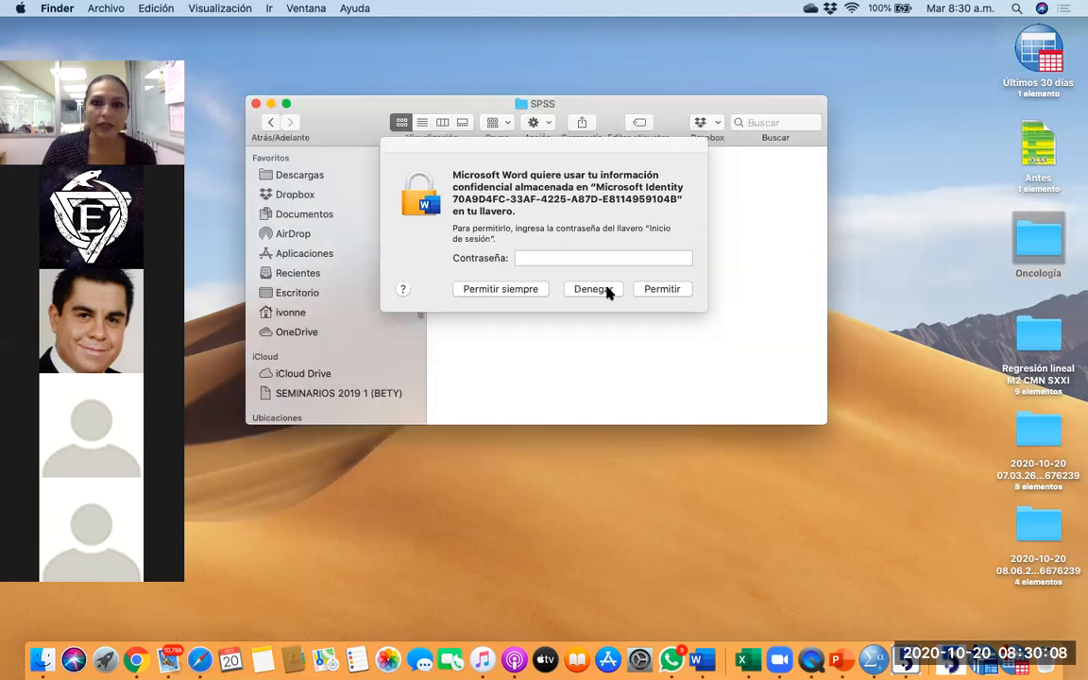
{"action": "left_click", "coordinate": [609, 291]}
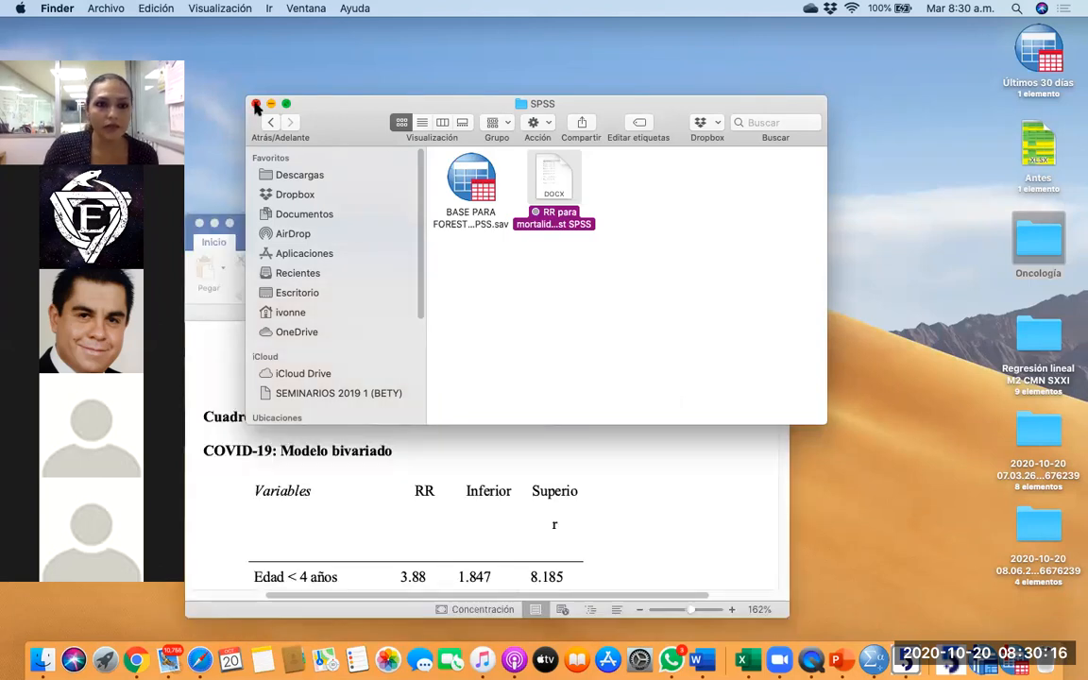
Close the SPSS folder, reposition and enlarge the Word window to check the relative-risk document, and close the document.
{"action": "left_click", "coordinate": [255, 104]}
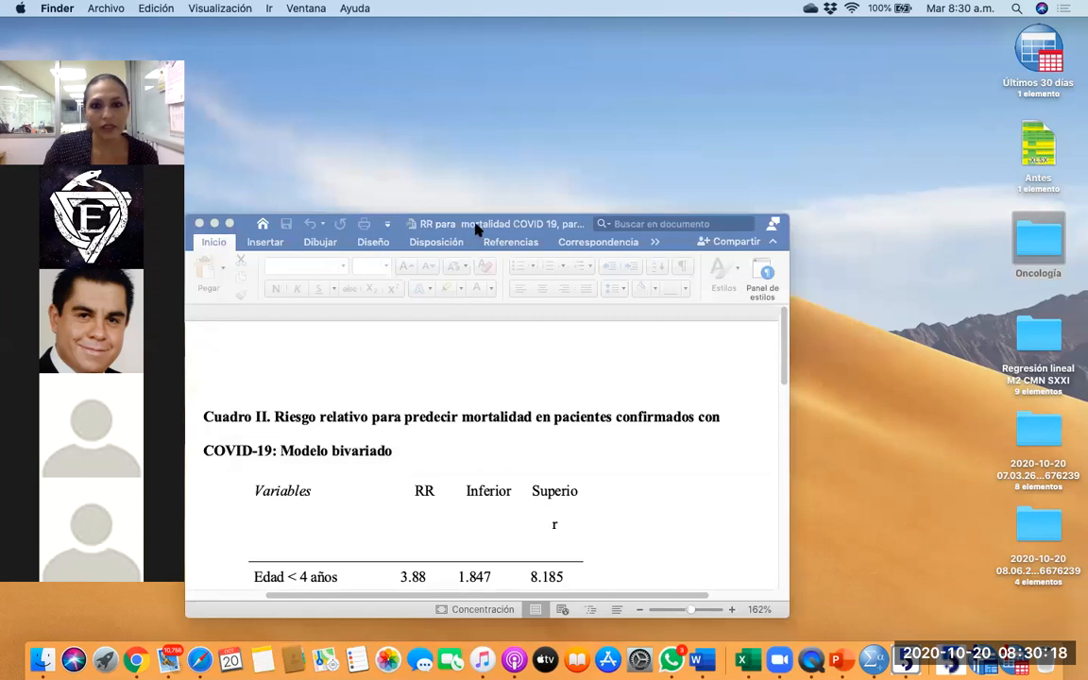
{"action": "left_click", "coordinate": [440, 223]}
{"action": "left_click_drag", "start_coordinate": [439, 223], "coordinate": [503, 75]}
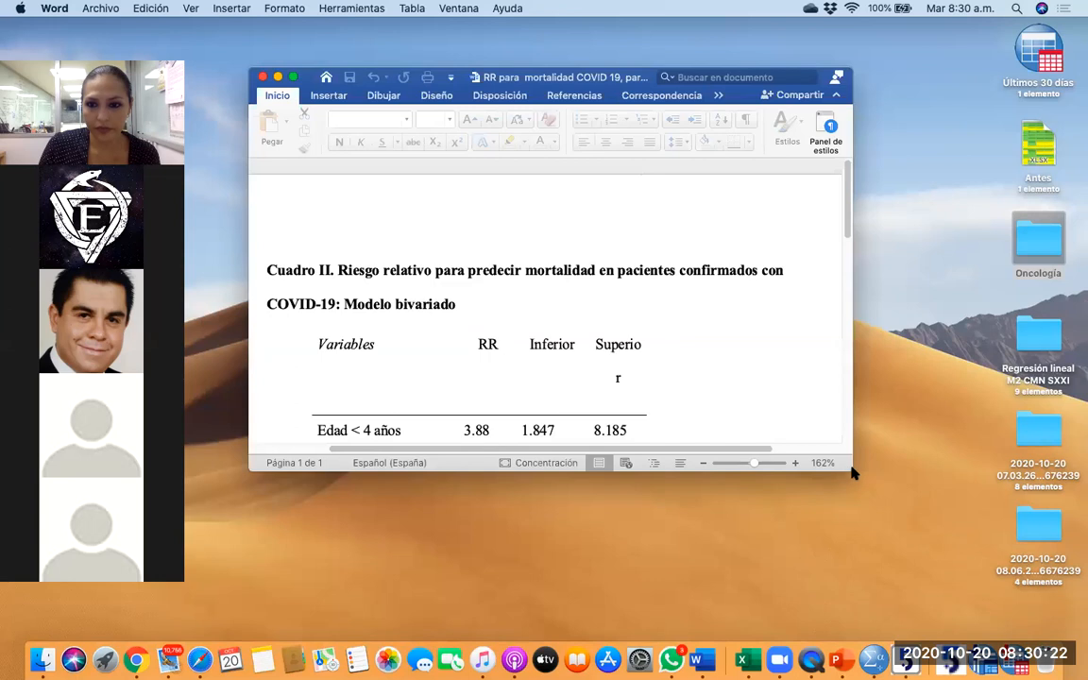
{"action": "left_click_drag", "start_coordinate": [849, 470], "coordinate": [1048, 620]}
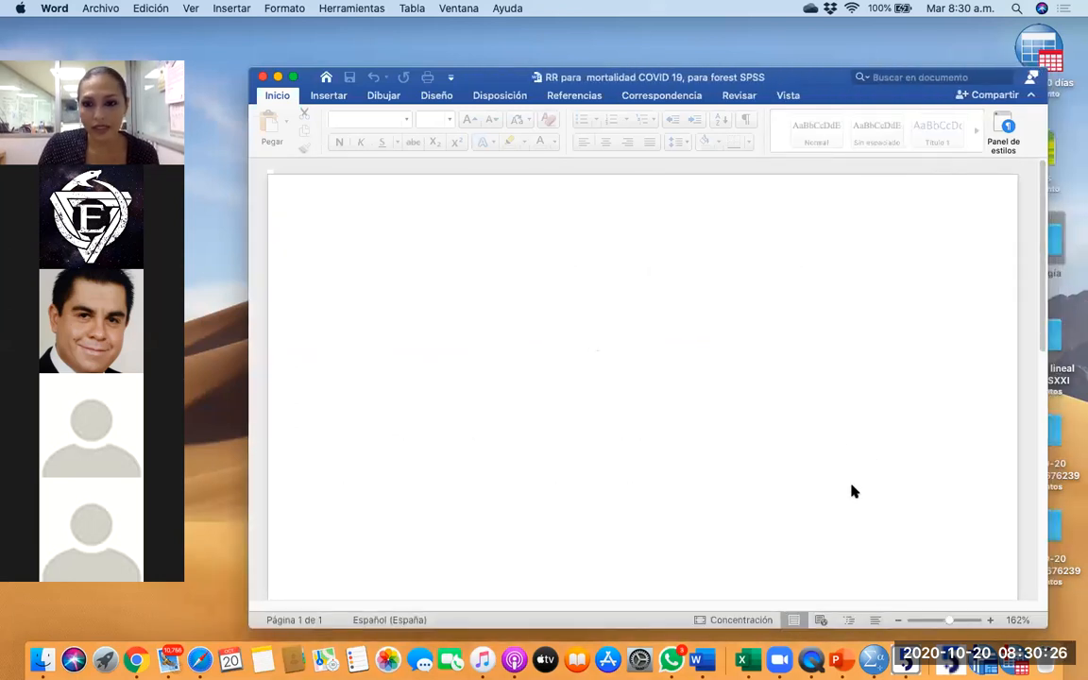
{"action": "left_click_drag", "start_coordinate": [1042, 311], "coordinate": [1075, 637]}
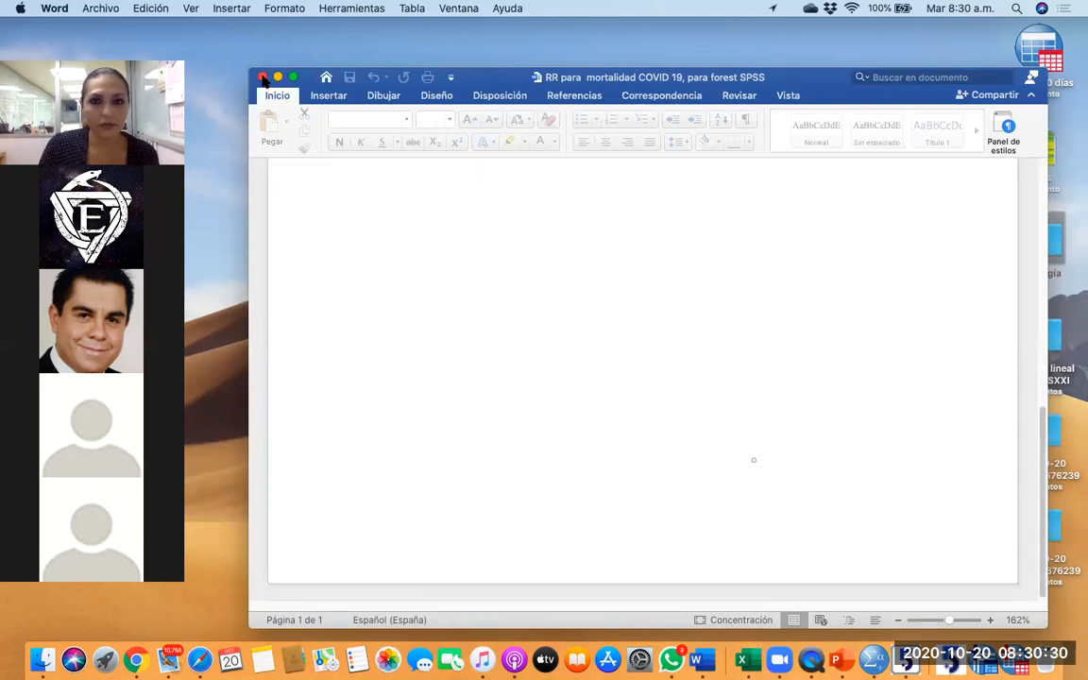
{"action": "key", "text": "super+w"}
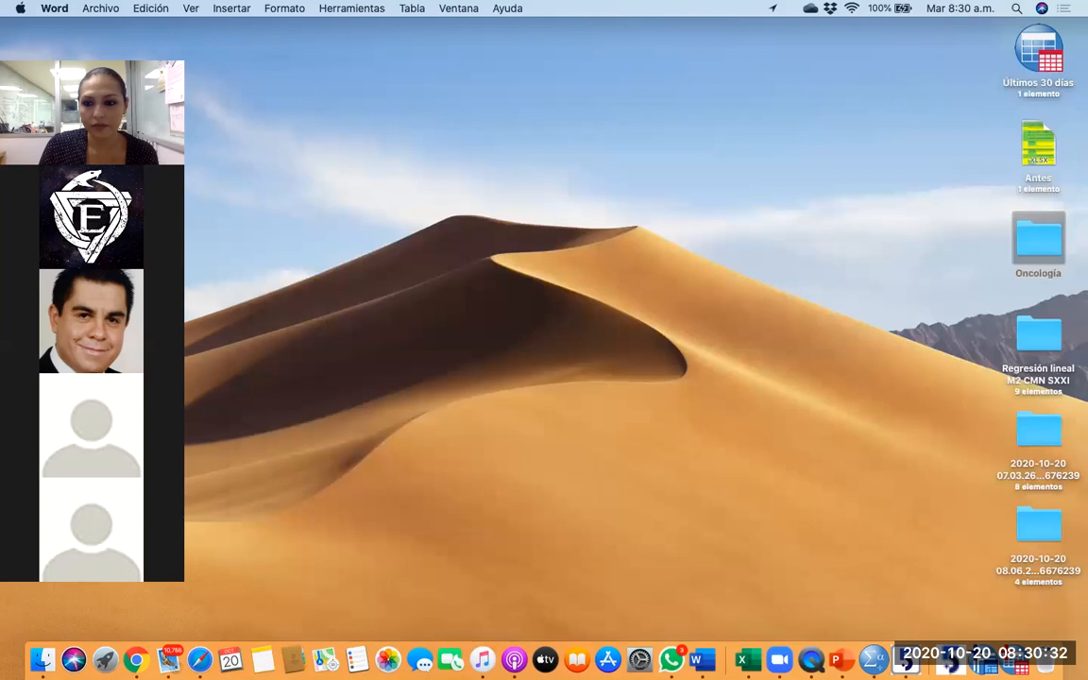
Open "RR para mortalidad COVID 19, para forest SPSS" from Oncología > Forest Plot > SPSS and view its Cuadro II relative-risk table.
{"action": "double_click", "coordinate": [1047, 244]}
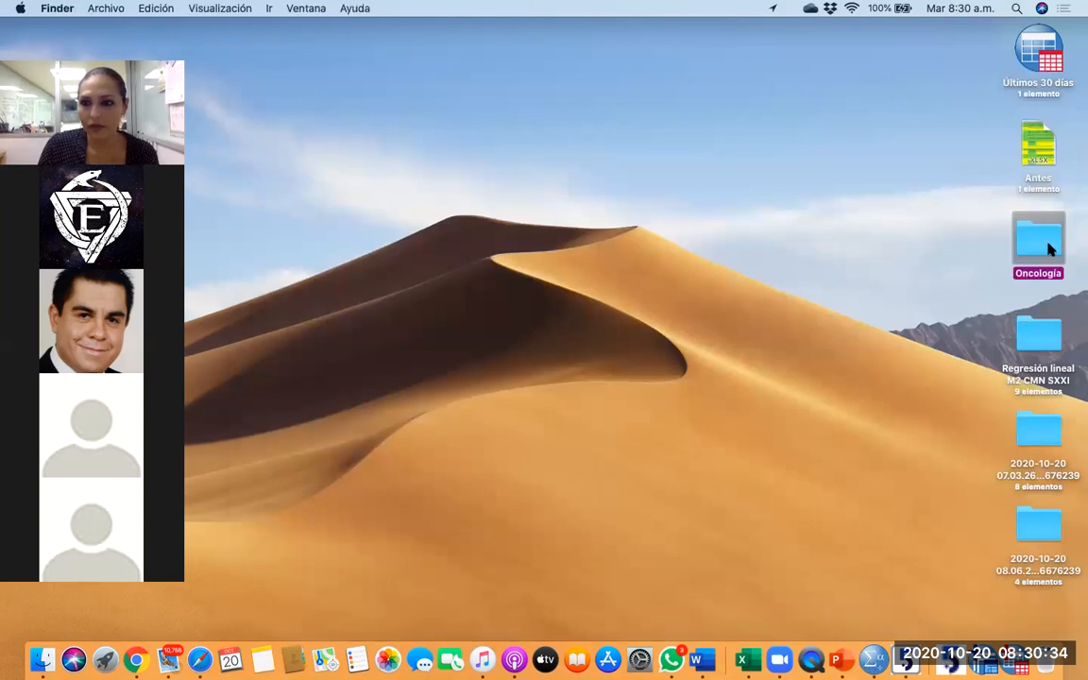
{"action": "left_click", "coordinate": [472, 355]}
{"action": "double_click", "coordinate": [474, 355]}
{"action": "double_click", "coordinate": [505, 183]}
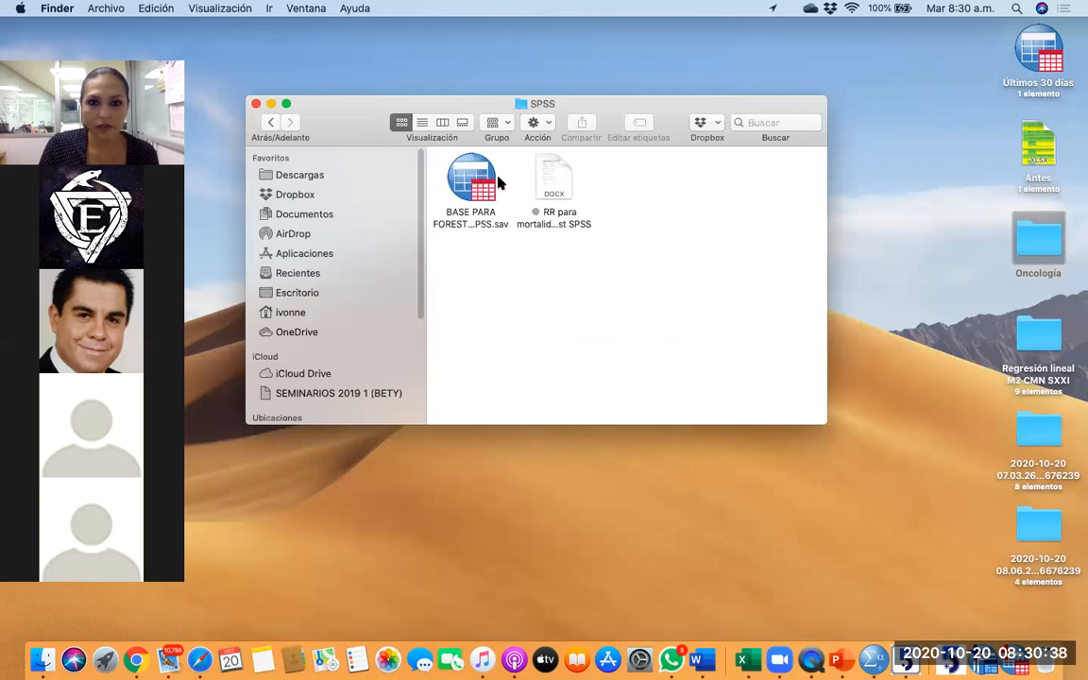
{"action": "double_click", "coordinate": [555, 193]}
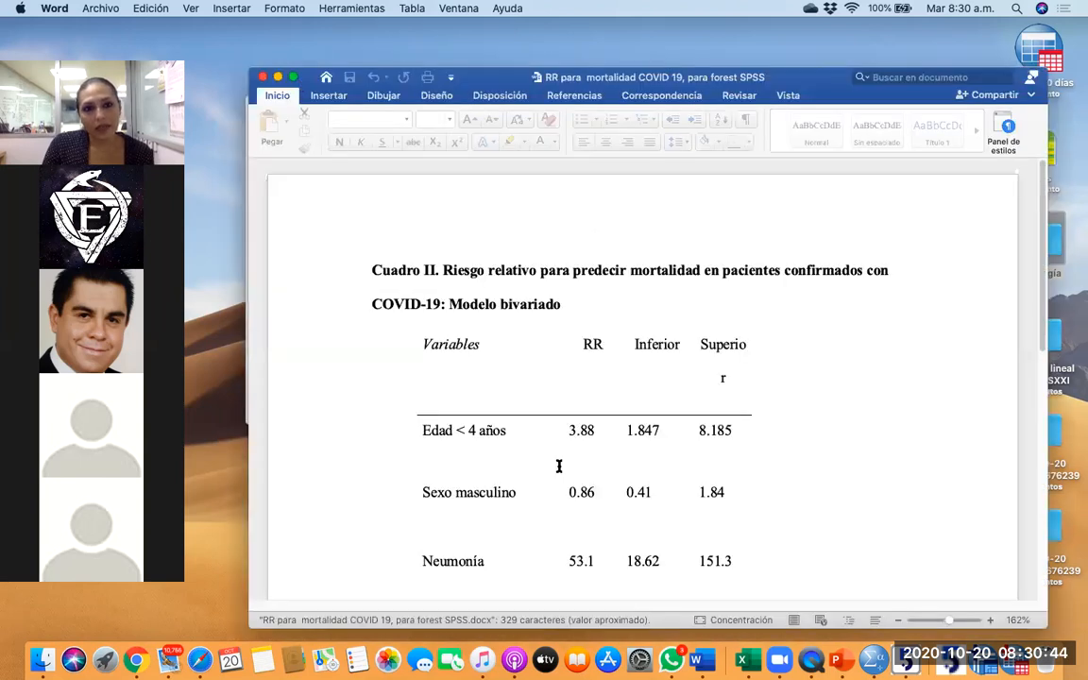
{"action": "scroll", "coordinate": [554, 236], "scroll_direction": "down", "scroll_amount": 3}
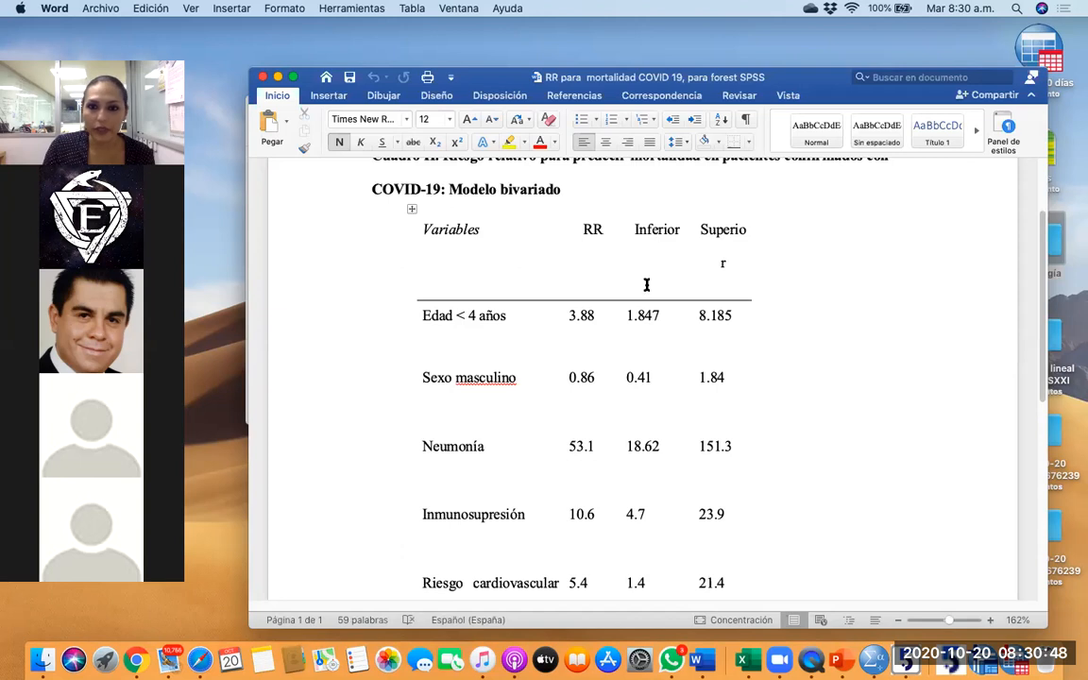
{"action": "scroll", "coordinate": [661, 304], "scroll_direction": "down", "scroll_amount": 1}
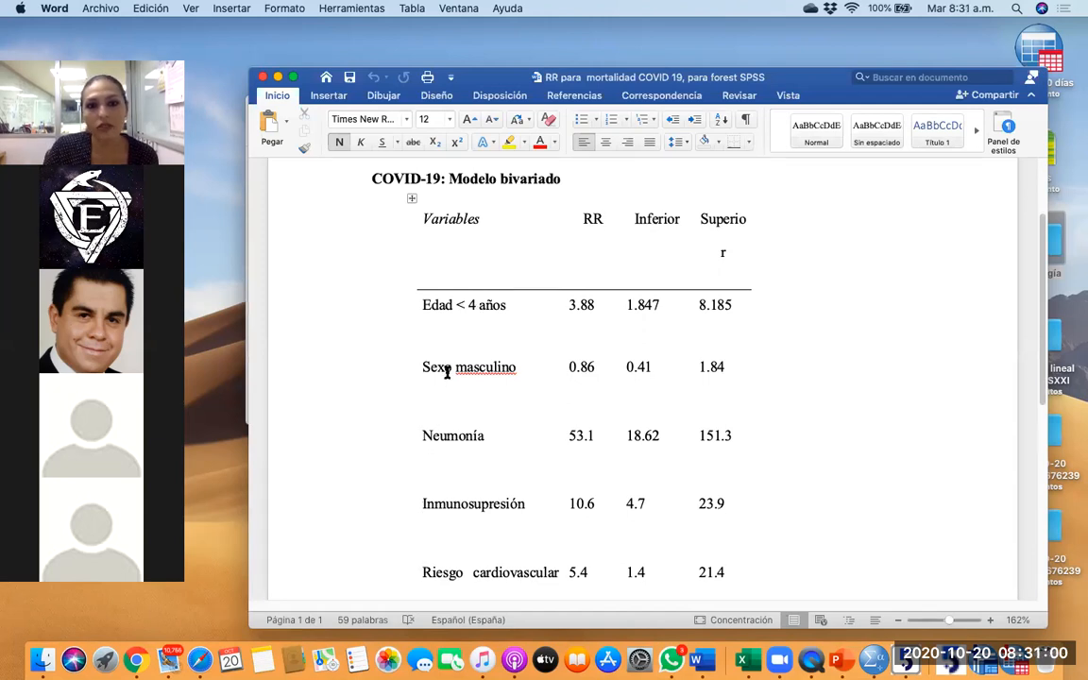
Copy the whole relative-risk table, from the Variables header row through Intubación, including the RR, Inferior and Superior columns.
{"action": "scroll", "coordinate": [449, 370], "scroll_direction": "down", "scroll_amount": 3}
{"action": "scroll", "coordinate": [454, 359], "scroll_direction": "down", "scroll_amount": 2}
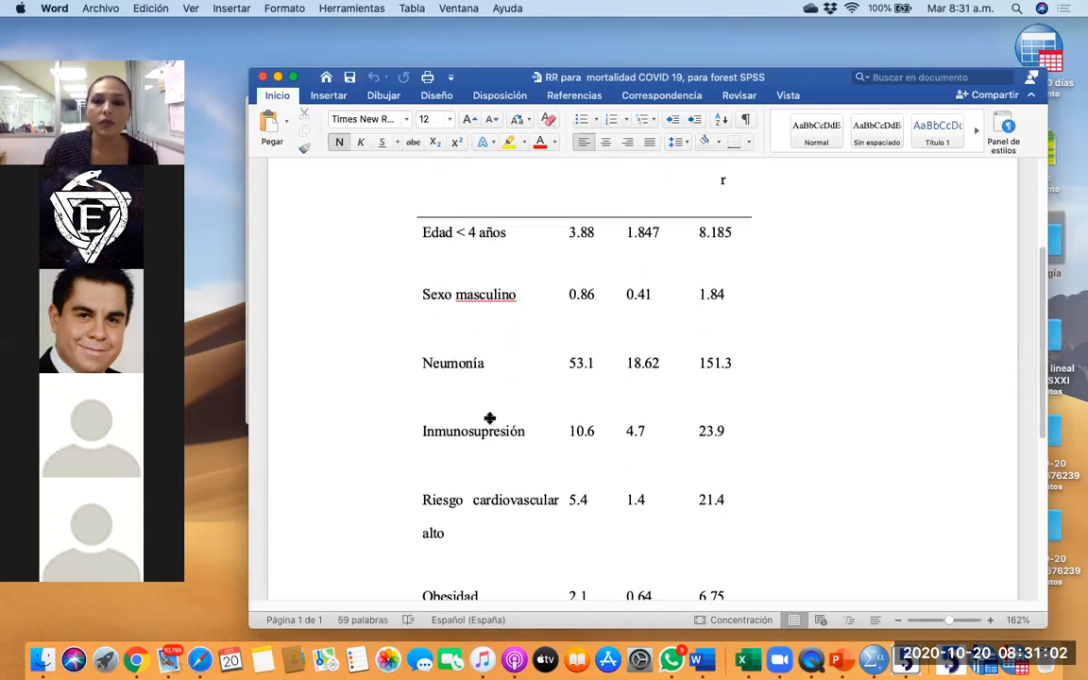
{"action": "scroll", "coordinate": [498, 493], "scroll_direction": "down", "scroll_amount": 4}
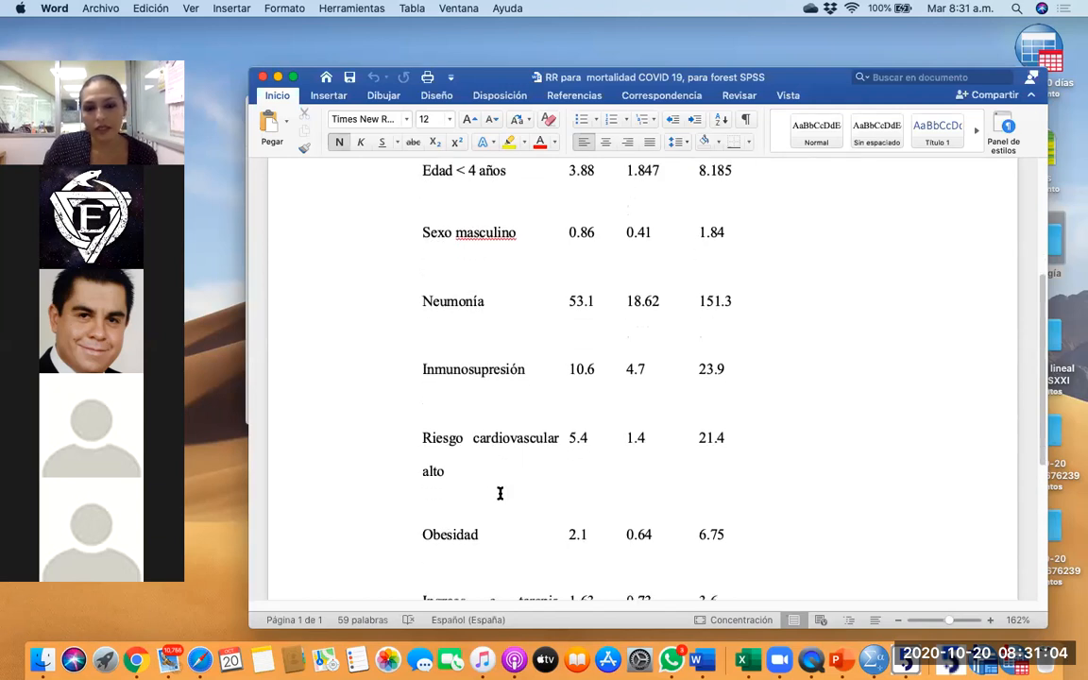
{"action": "scroll", "coordinate": [500, 493], "scroll_direction": "down", "scroll_amount": 6}
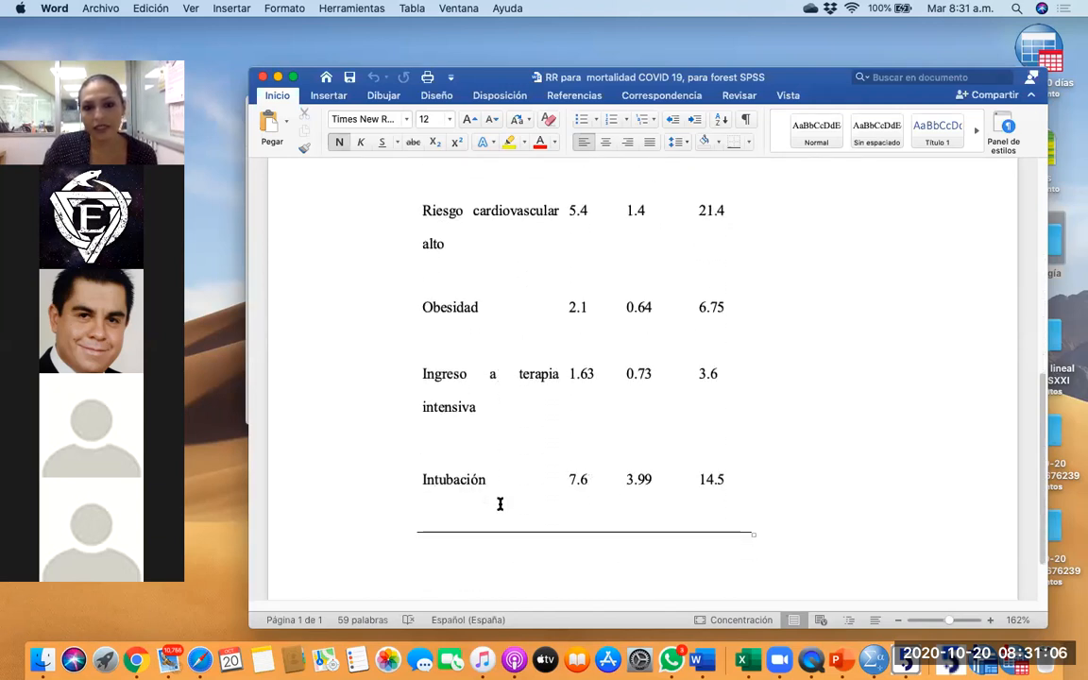
{"action": "scroll", "coordinate": [500, 505], "scroll_direction": "up", "scroll_amount": 8}
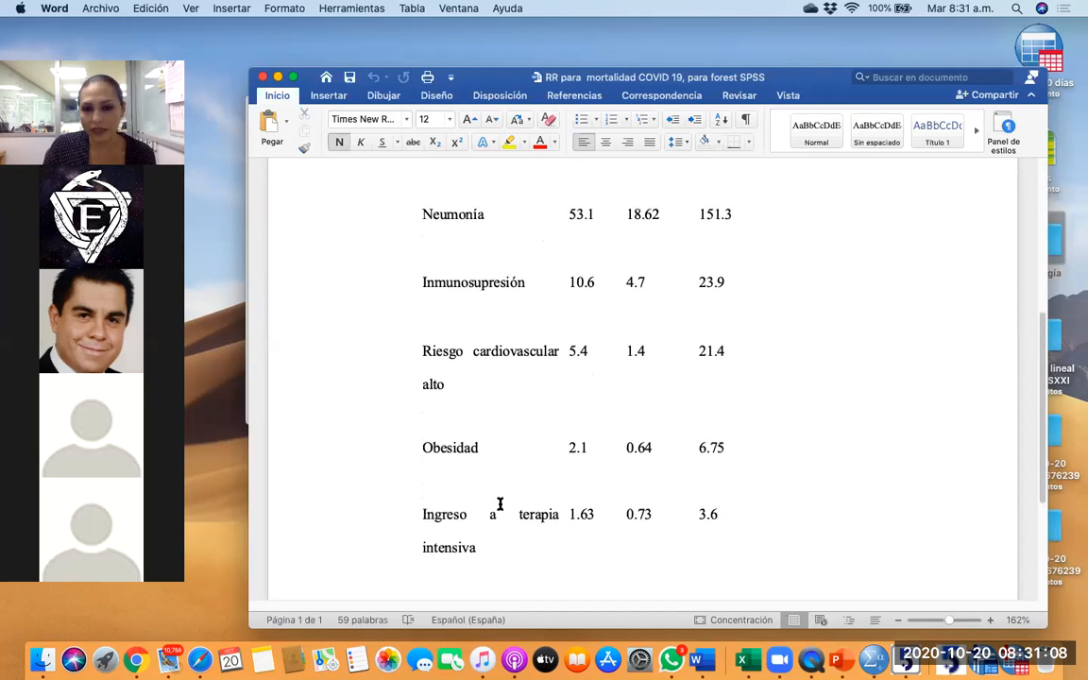
{"action": "scroll", "coordinate": [500, 504], "scroll_direction": "up", "scroll_amount": 7}
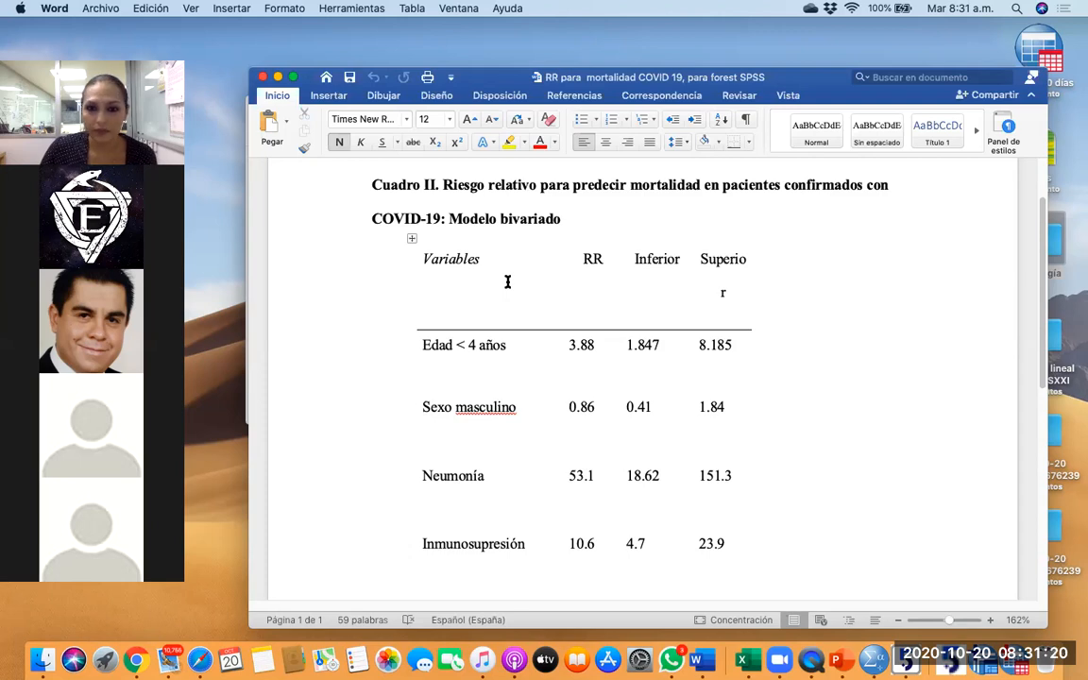
{"action": "left_click_drag", "start_coordinate": [380, 236], "coordinate": [716, 645]}
{"action": "right_click", "coordinate": [728, 408]}
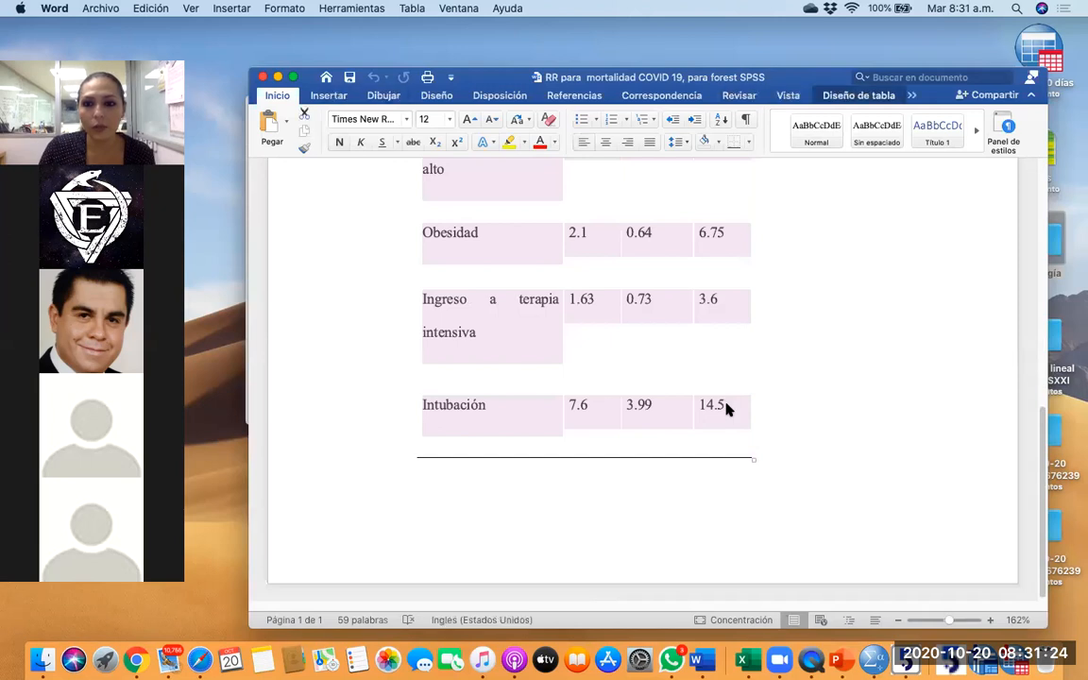
{"action": "left_click", "coordinate": [745, 357]}
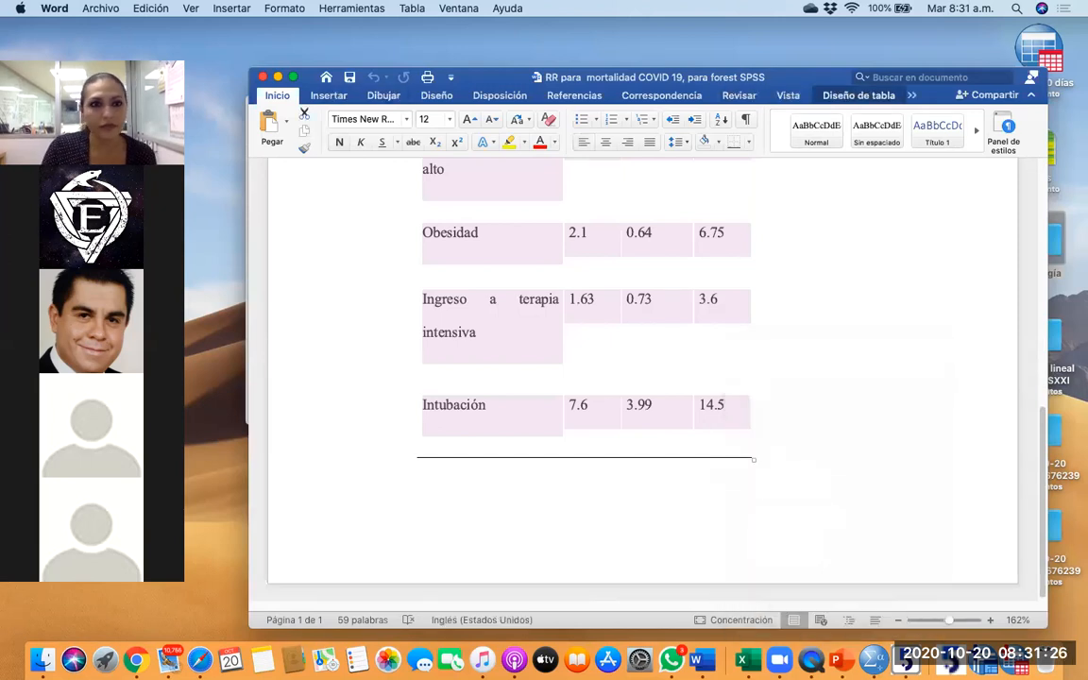
Minimise the Word document, switch to the SPSS data editor, dismiss the error message and create a new empty dataset.
{"action": "left_click", "coordinate": [278, 78]}
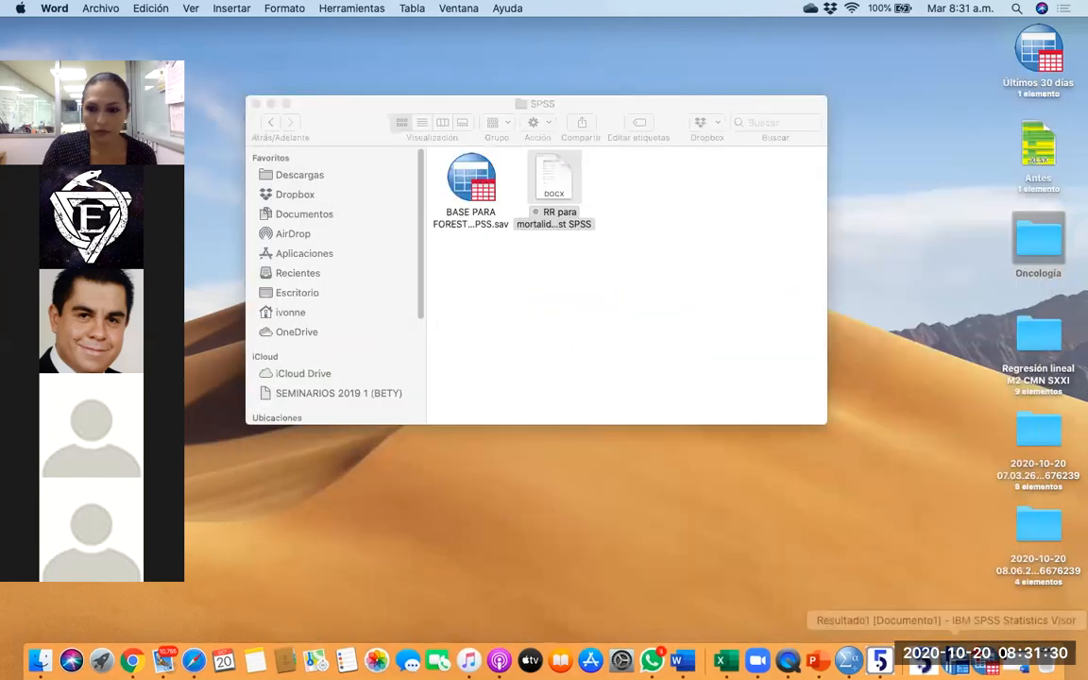
{"action": "left_click", "coordinate": [990, 659]}
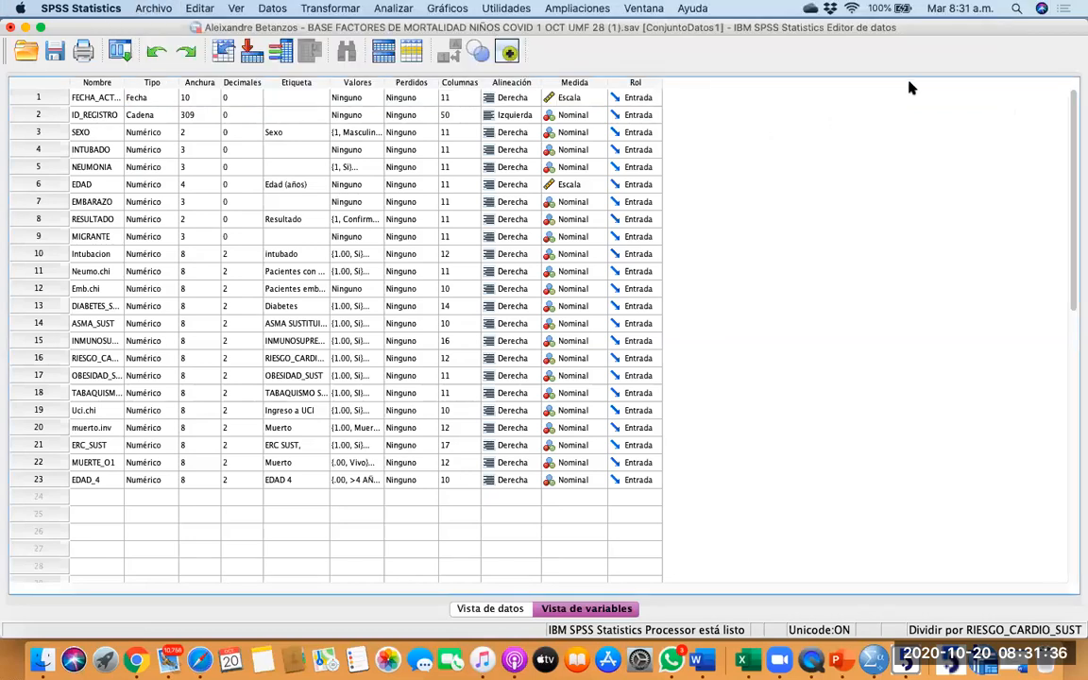
{"action": "left_click", "coordinate": [144, 9]}
{"action": "mouse_move", "coordinate": [162, 26]}
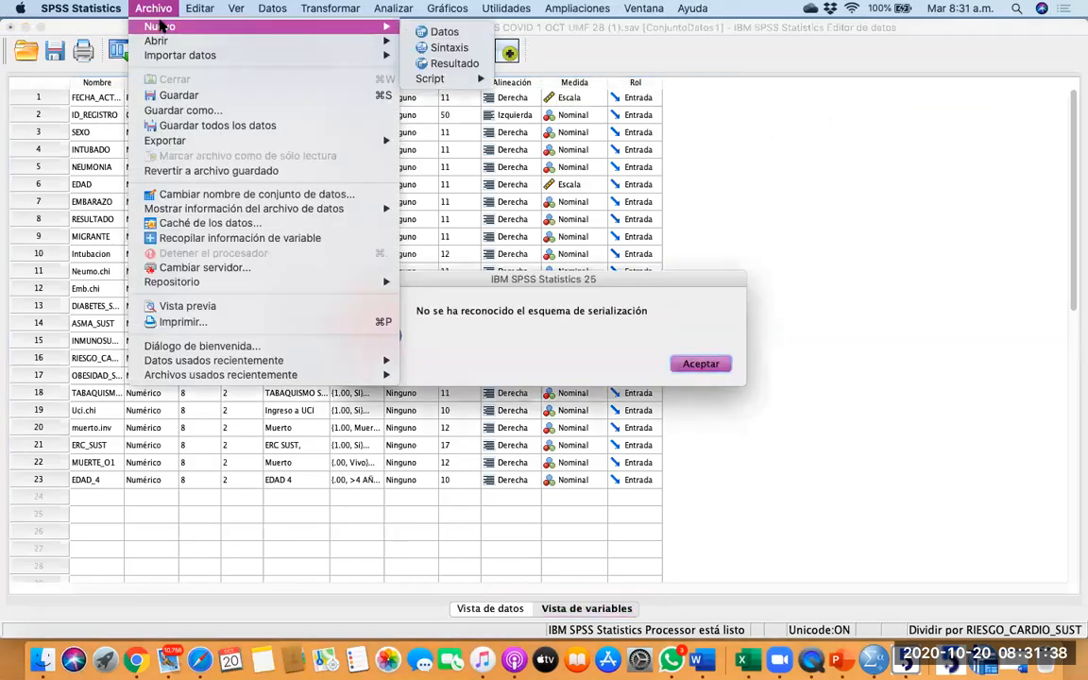
{"action": "left_click", "coordinate": [701, 365]}
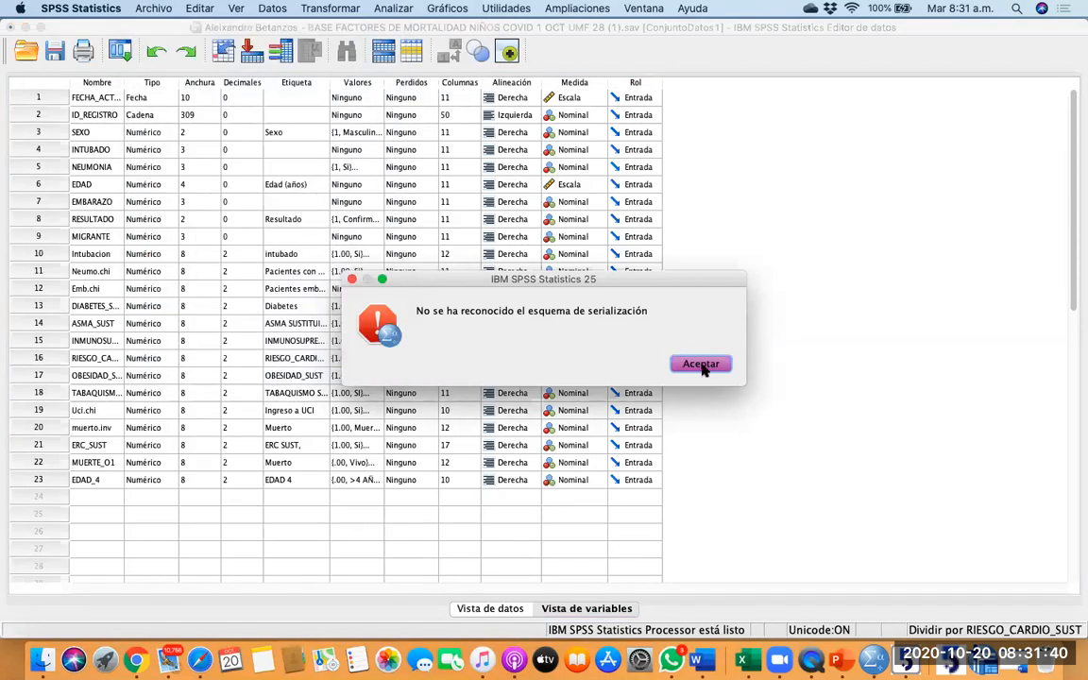
{"action": "left_click", "coordinate": [701, 365]}
{"action": "left_click", "coordinate": [153, 8]}
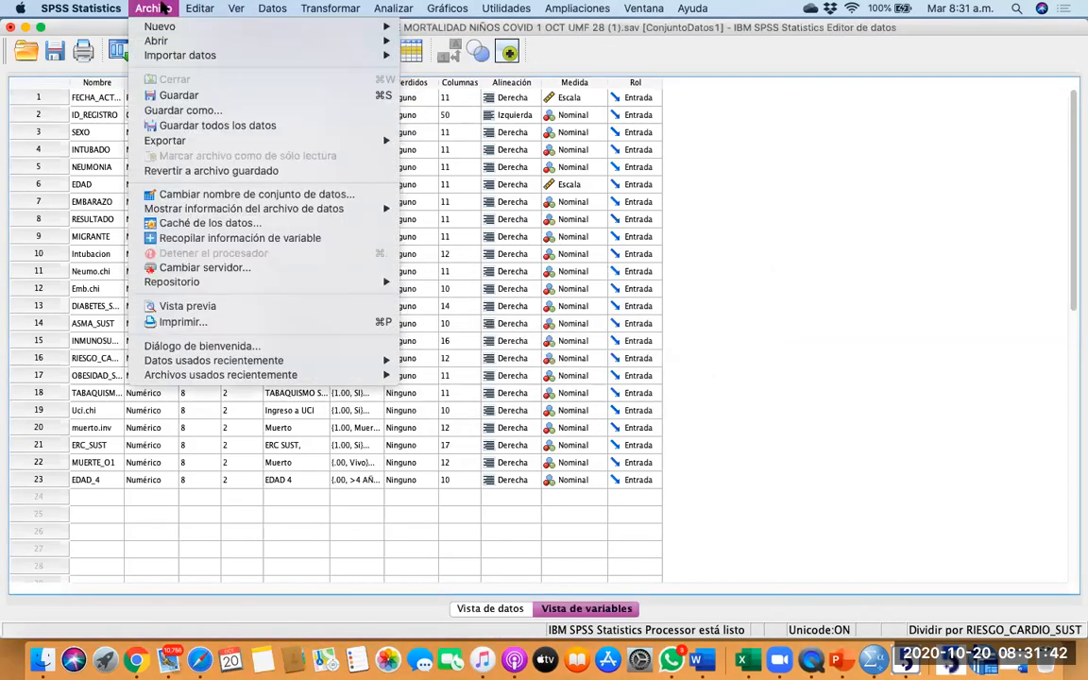
{"action": "mouse_move", "coordinate": [154, 26]}
{"action": "left_click", "coordinate": [436, 34]}
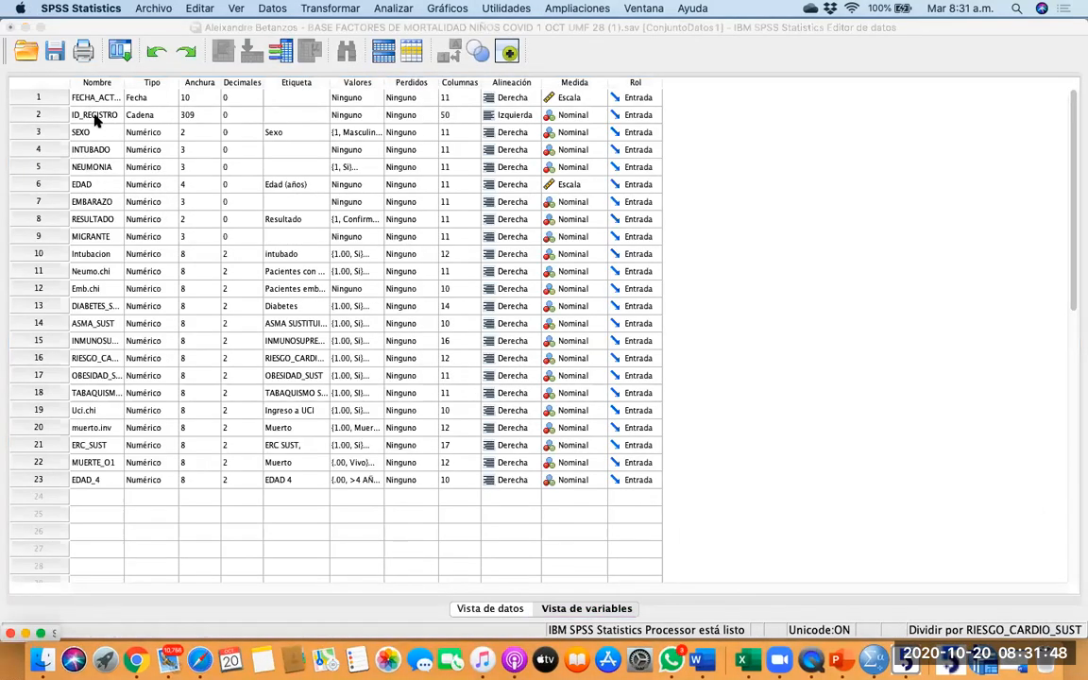
Minimise the child COVID mortality dataset, enlarge the new dataset's window and show its data view.
{"action": "left_click", "coordinate": [24, 28]}
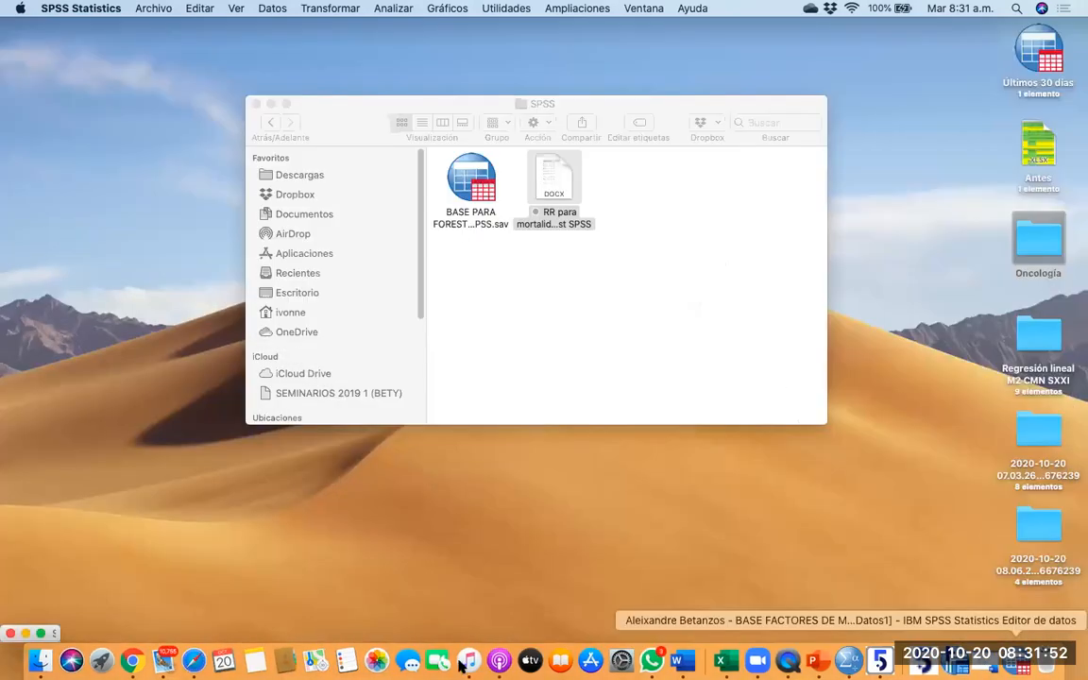
{"action": "left_click", "coordinate": [40, 633]}
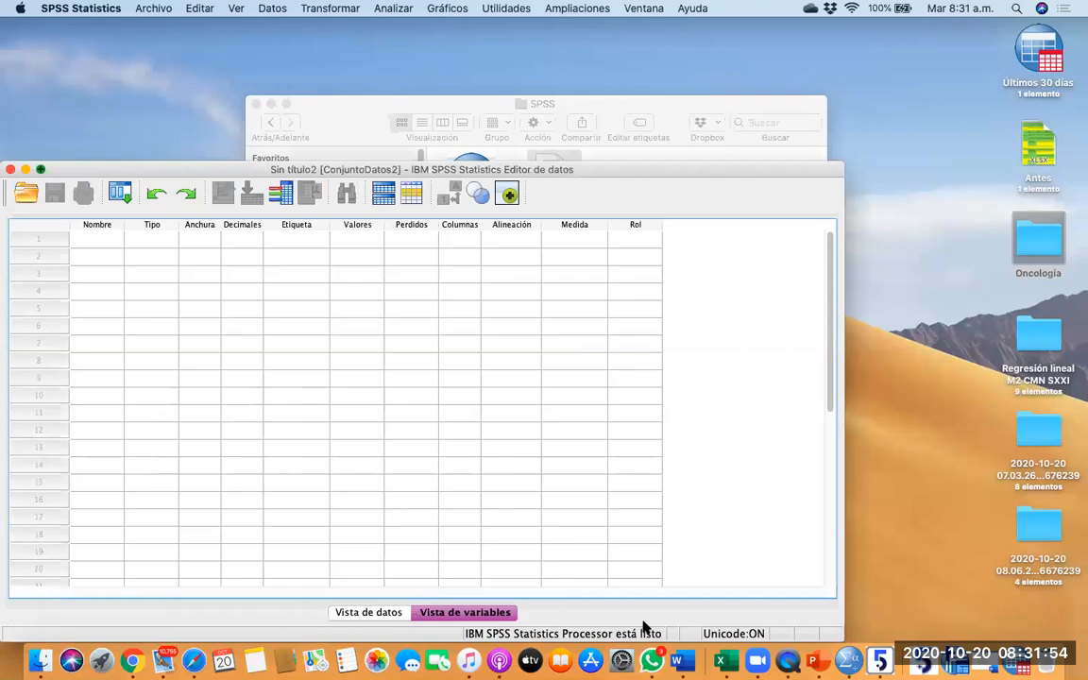
{"action": "left_click", "coordinate": [488, 614]}
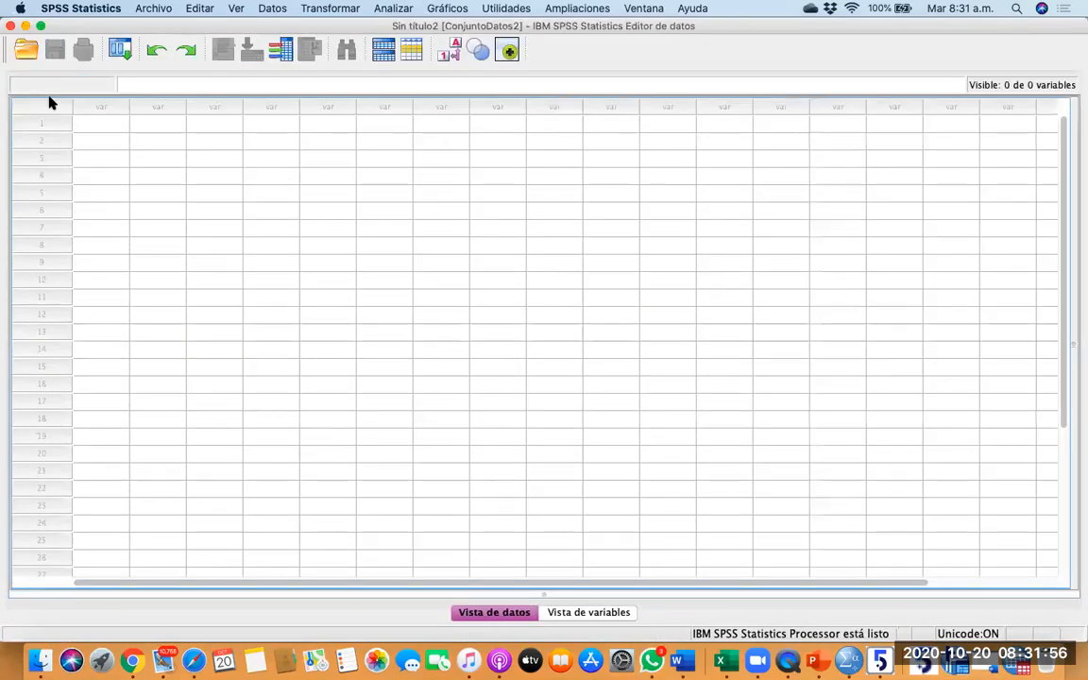
Paste the copied relative-risk table into the empty dataset, starting at the first cell of the first column.
{"action": "left_click", "coordinate": [89, 108]}
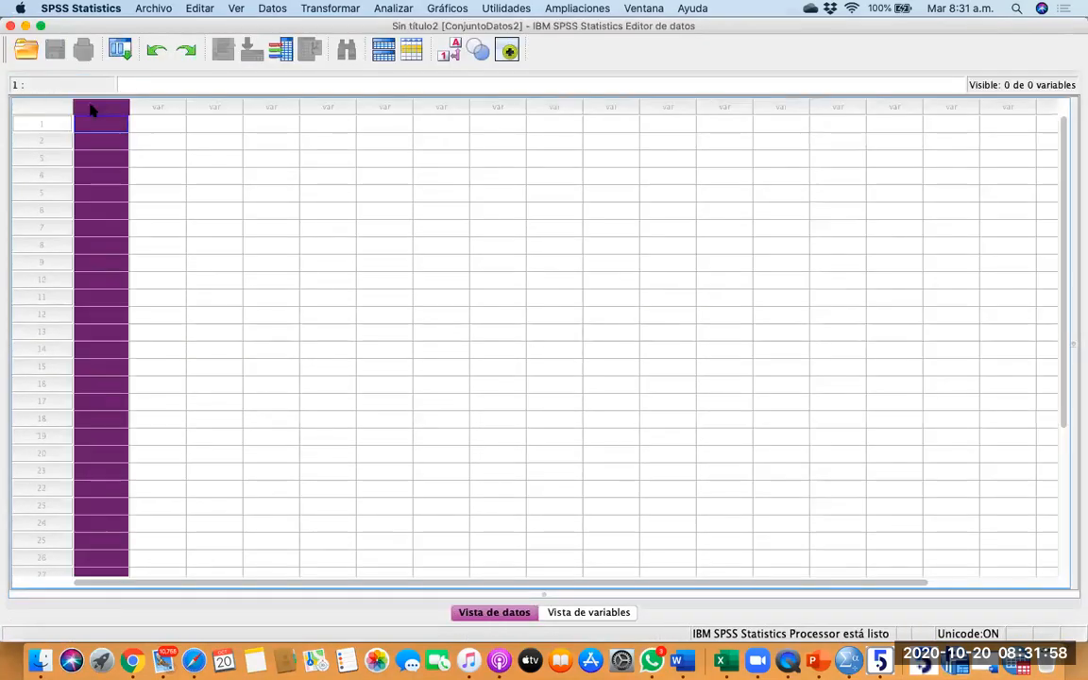
{"action": "right_click", "coordinate": [99, 106]}
{"action": "left_click", "coordinate": [406, 244]}
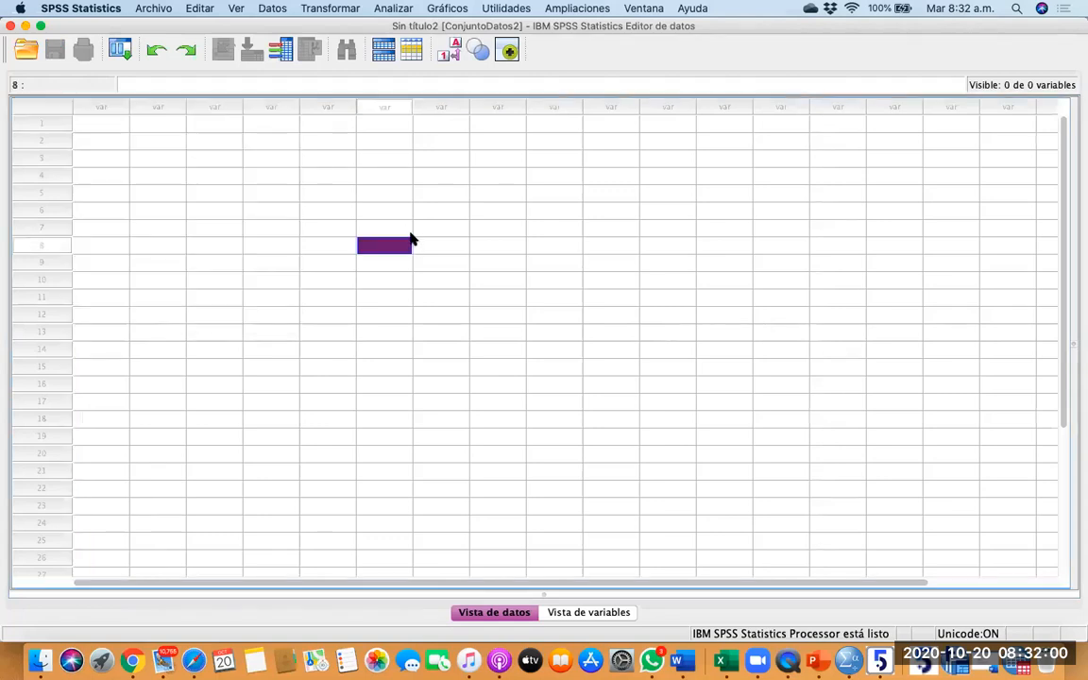
{"action": "left_click", "coordinate": [115, 121]}
{"action": "right_click", "coordinate": [116, 121]}
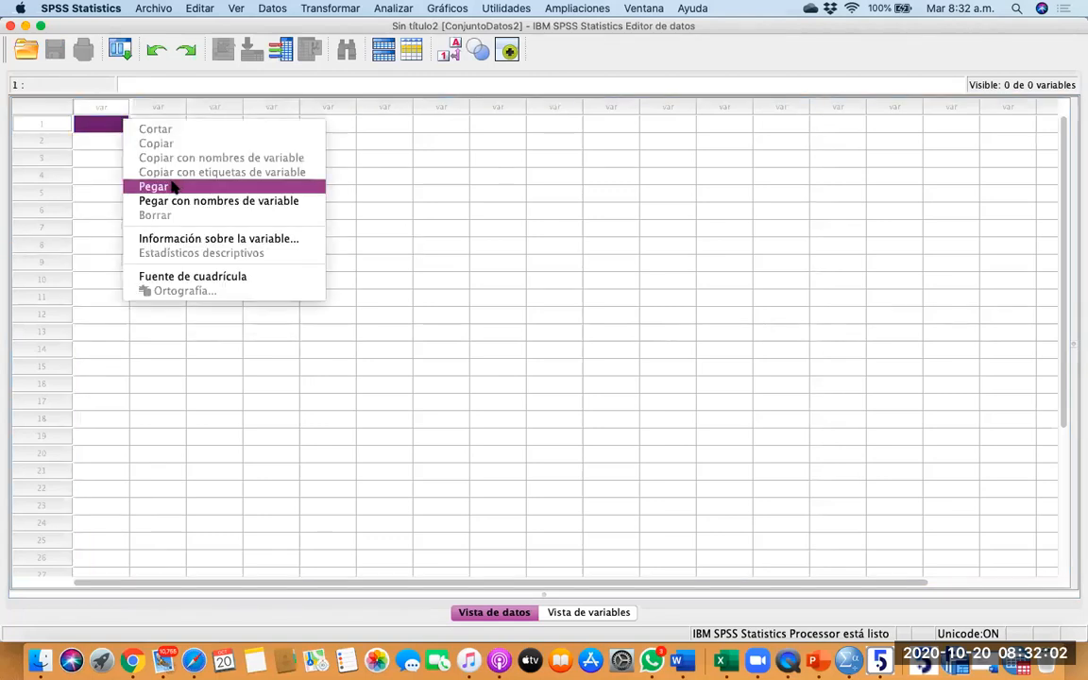
{"action": "left_click", "coordinate": [172, 186]}
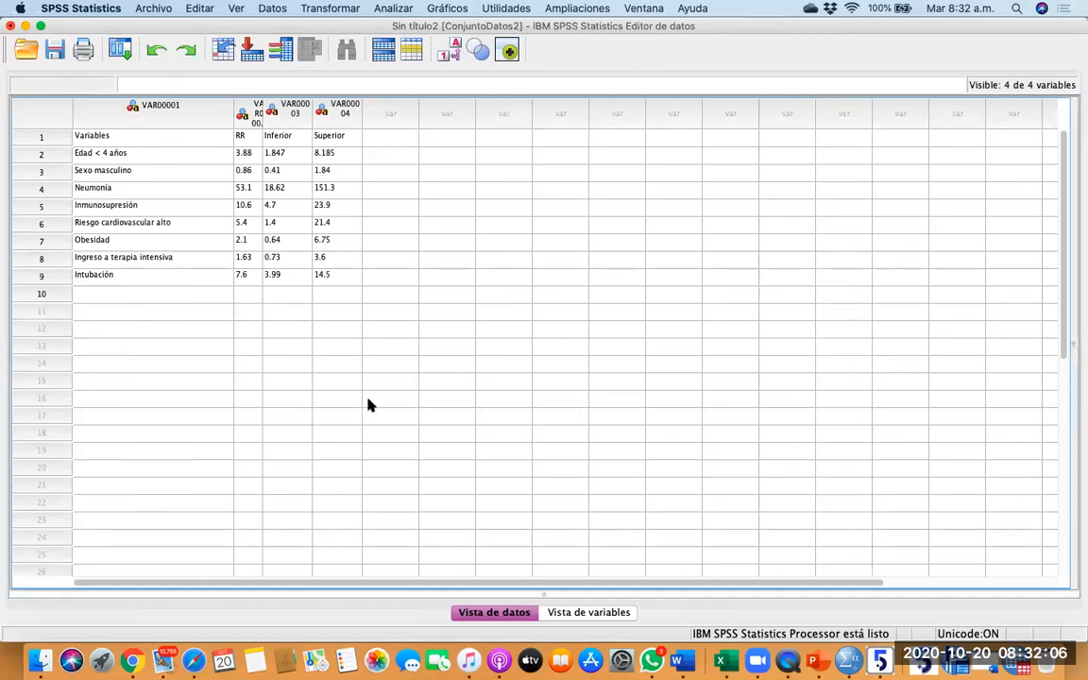
Delete the first row of the dataset, which holds the column headings Variables, RR, Inferior and Superior.
{"action": "left_click", "coordinate": [40, 138]}
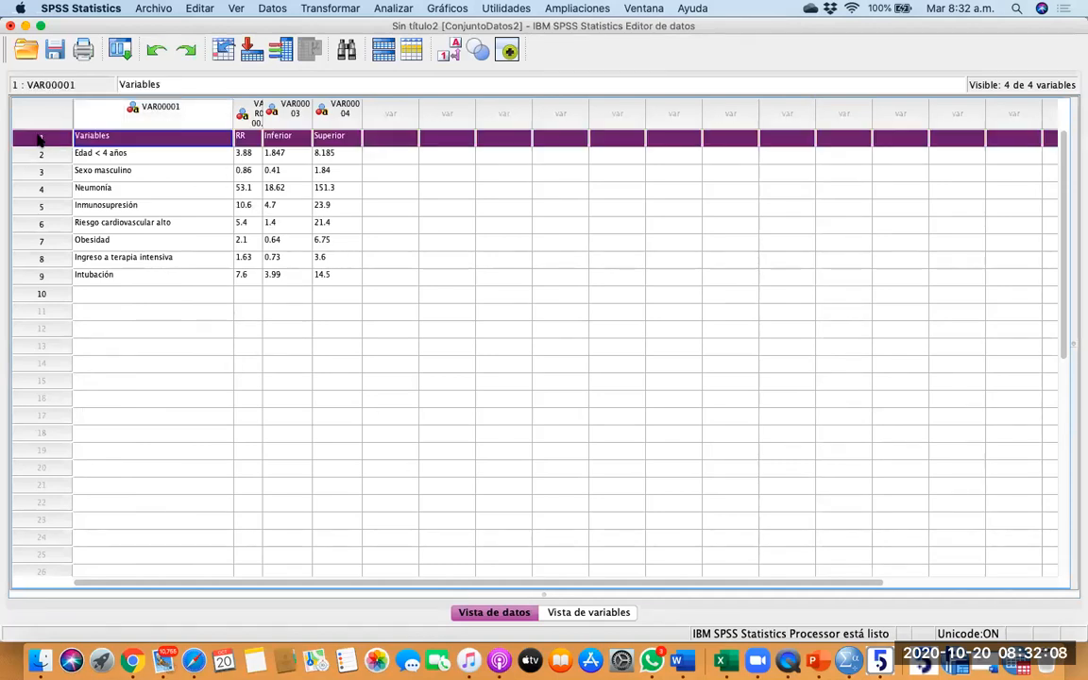
{"action": "right_click", "coordinate": [40, 138]}
{"action": "left_click", "coordinate": [69, 191]}
Rename the first variable as FACTORES_RIESGO in the variable view.
{"action": "left_click", "coordinate": [161, 107]}
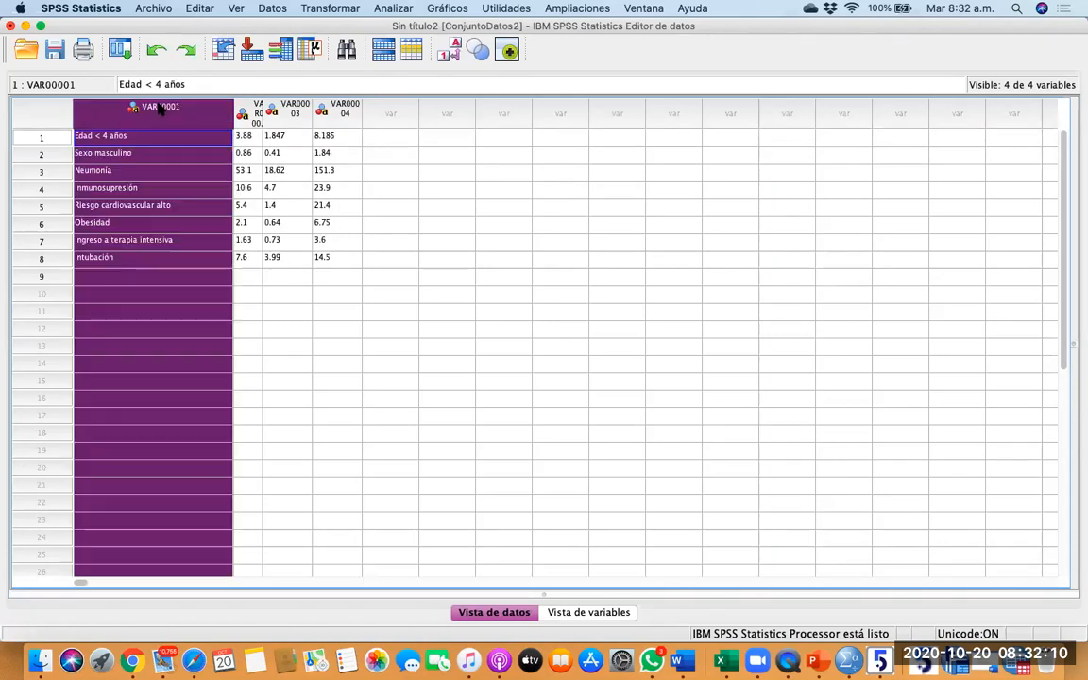
{"action": "left_click", "coordinate": [578, 614]}
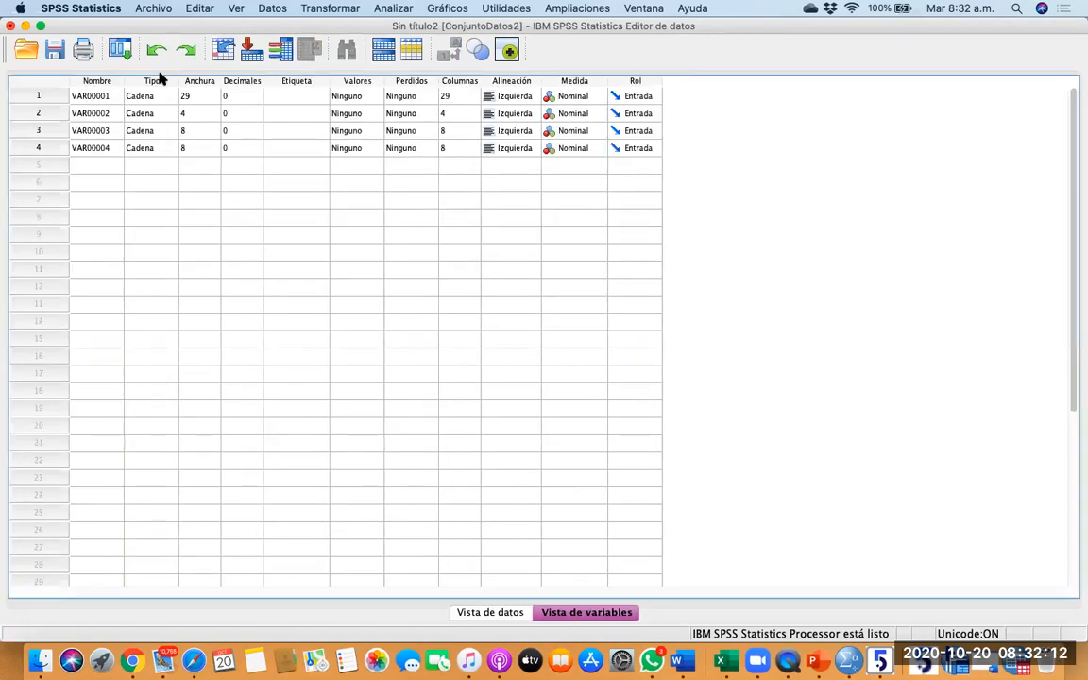
{"action": "left_click", "coordinate": [110, 98]}
{"action": "double_click", "coordinate": [111, 98]}
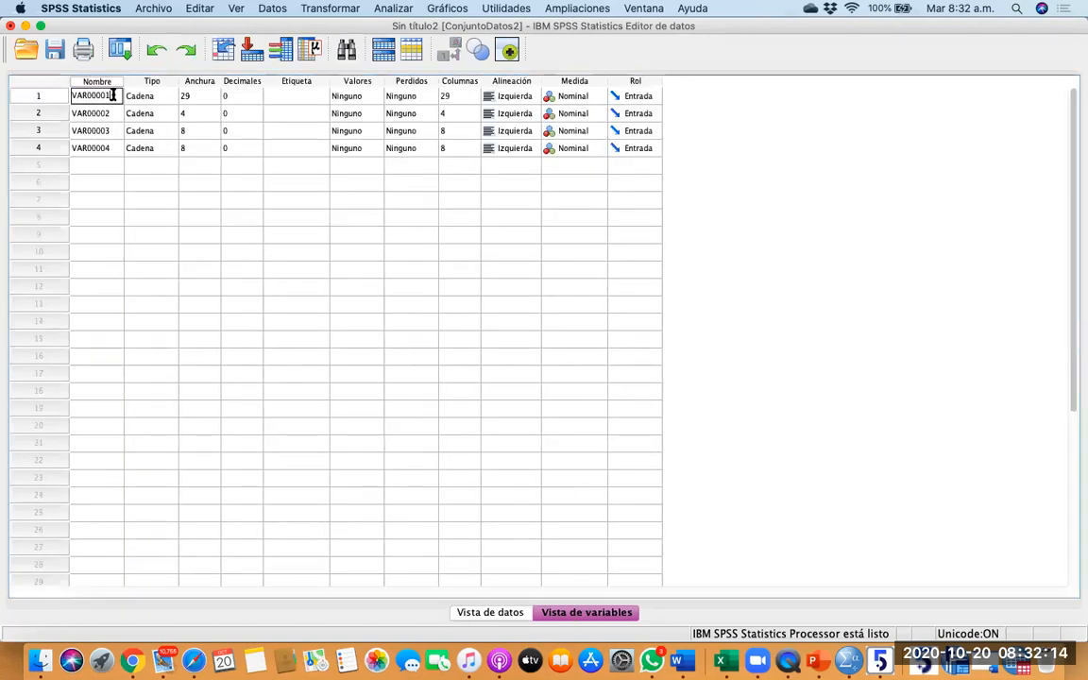
{"action": "key", "text": "BackSpace"}
{"action": "key", "text": "BackSpace"}
{"action": "key", "text": "BackSpace"}
{"action": "key", "text": "BackSpace"}
{"action": "type", "text": "FACTORES"}
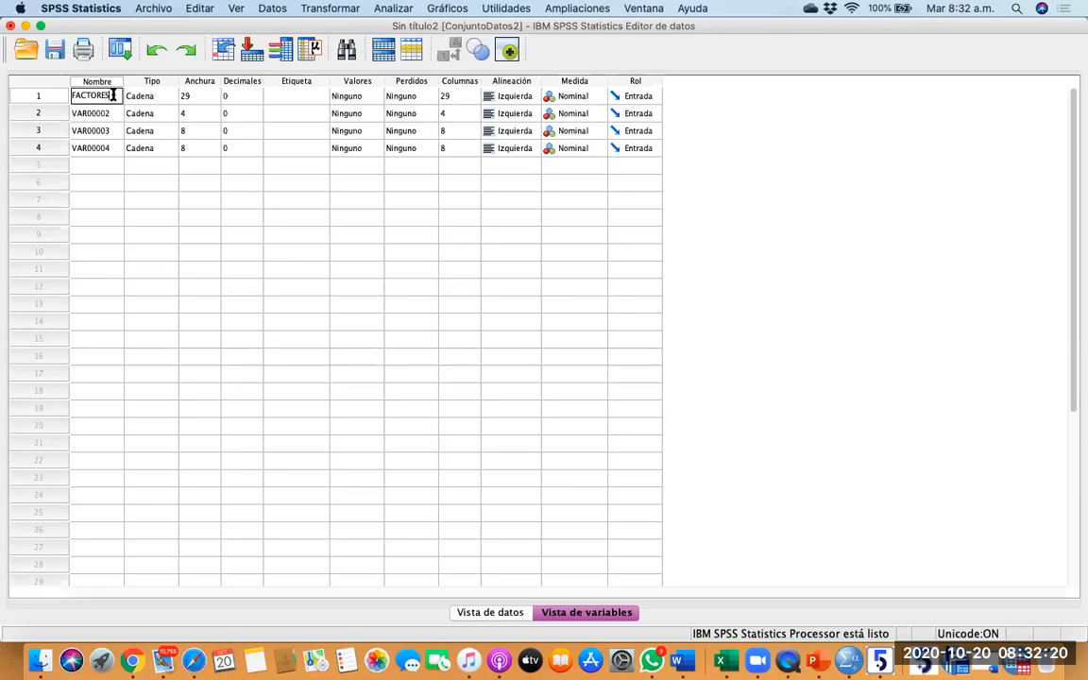
{"action": "type", "text": "_RIESGO"}
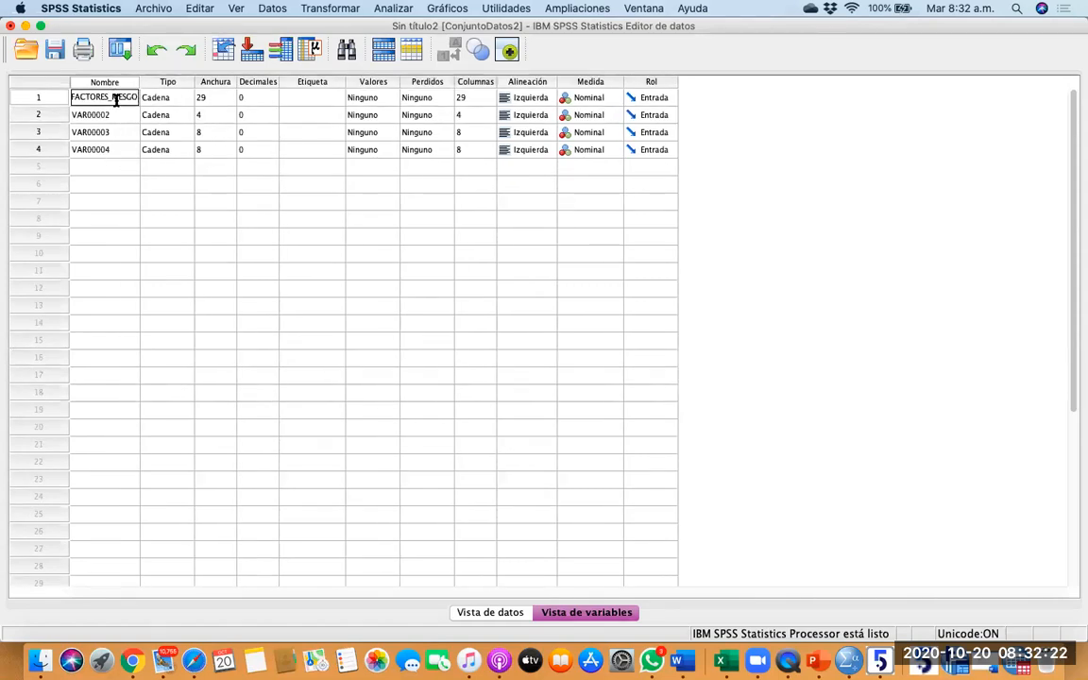
Rename the second variable as RR and the third variable as IC_INF.
{"action": "left_click", "coordinate": [120, 114]}
{"action": "double_click", "coordinate": [119, 115]}
{"action": "type", "text": "RR"}
{"action": "left_click", "coordinate": [124, 130]}
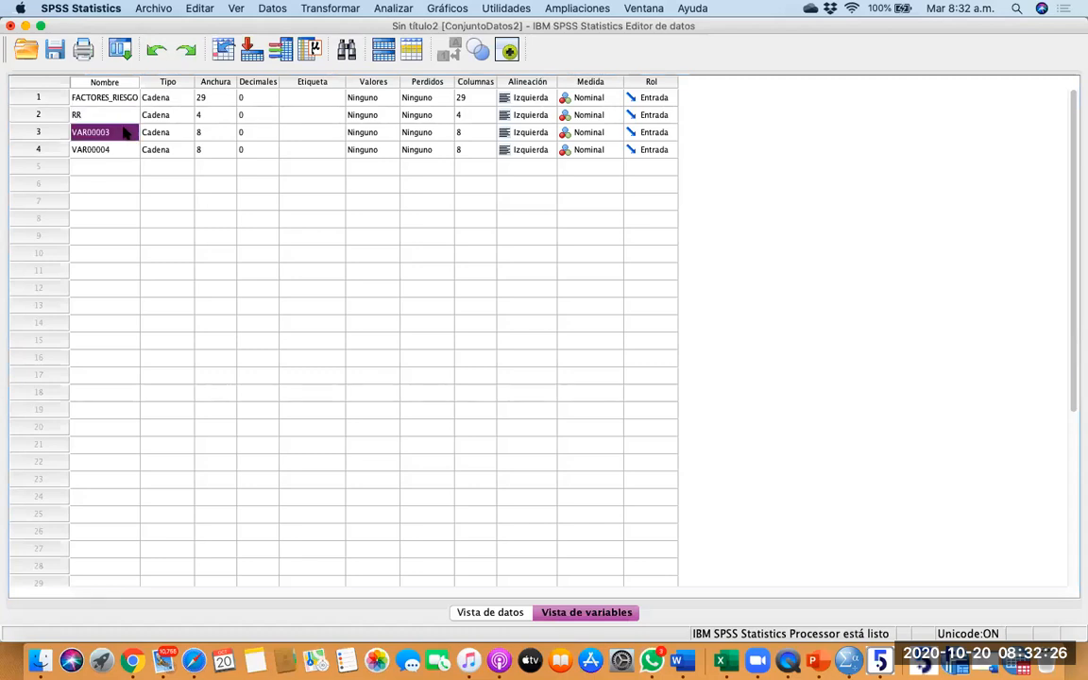
{"action": "type", "text": "IC"}
{"action": "left_click", "coordinate": [126, 133]}
{"action": "key", "text": "BackSpace"}
{"action": "key", "text": "BackSpace"}
{"action": "key", "text": "BackSpace"}
{"action": "key", "text": "BackSpace"}
{"action": "key", "text": "BackSpace"}
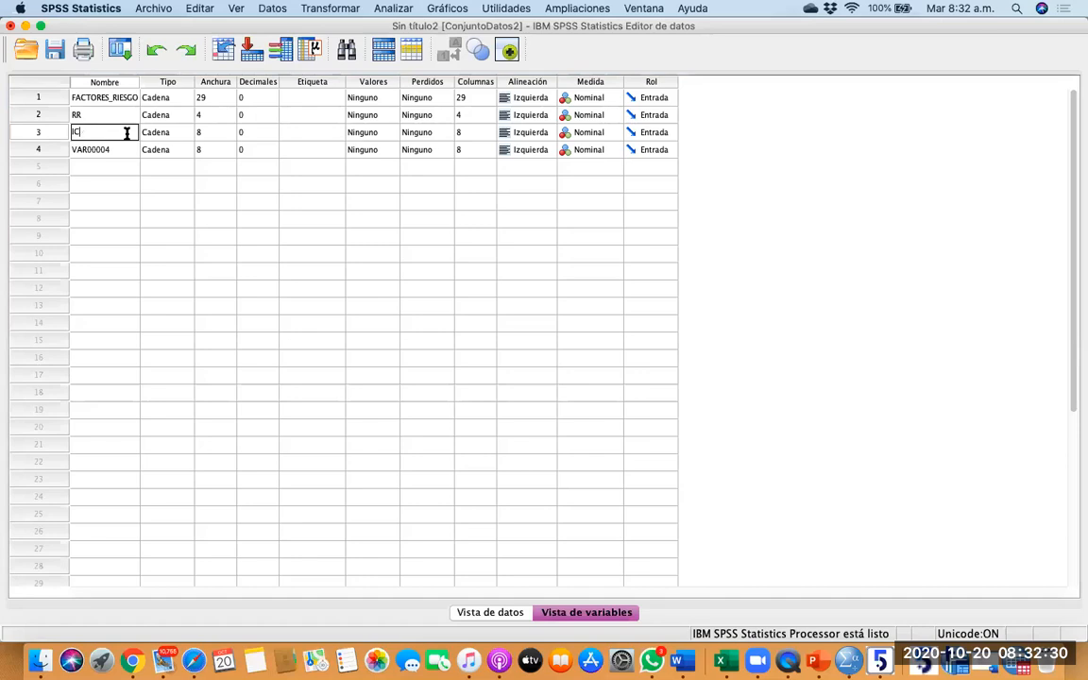
{"action": "type", "text": "_INF"}
Rename the fourth variable as IC_SUP.
{"action": "left_click", "coordinate": [143, 153]}
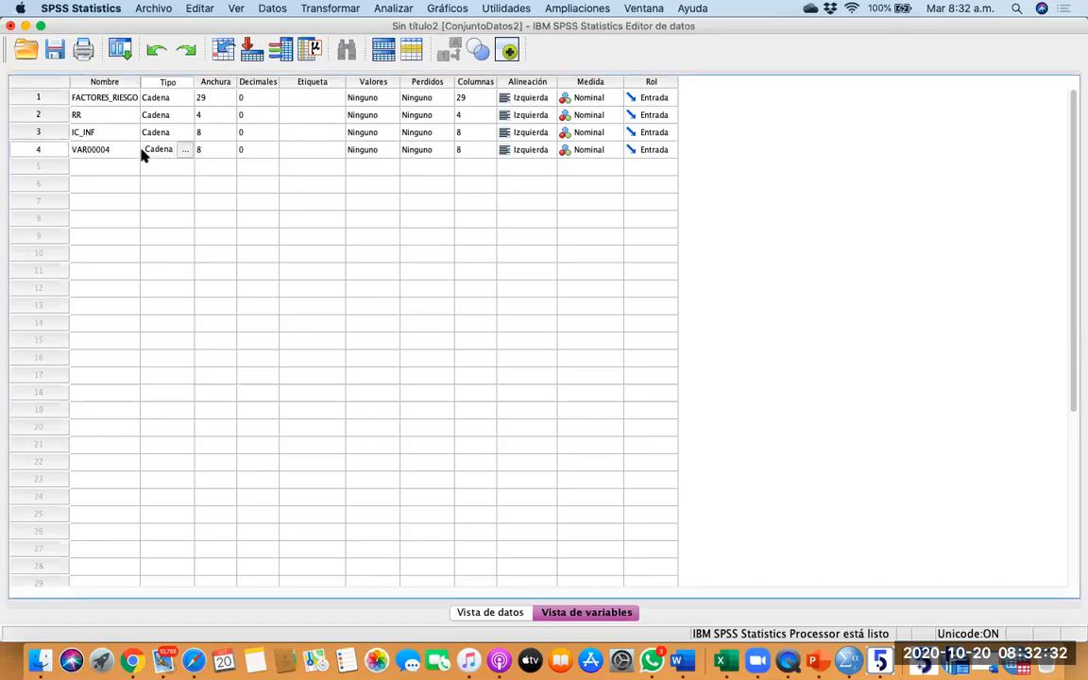
{"action": "left_click", "coordinate": [133, 151]}
{"action": "left_click", "coordinate": [133, 151]}
{"action": "type", "text": "IC"}
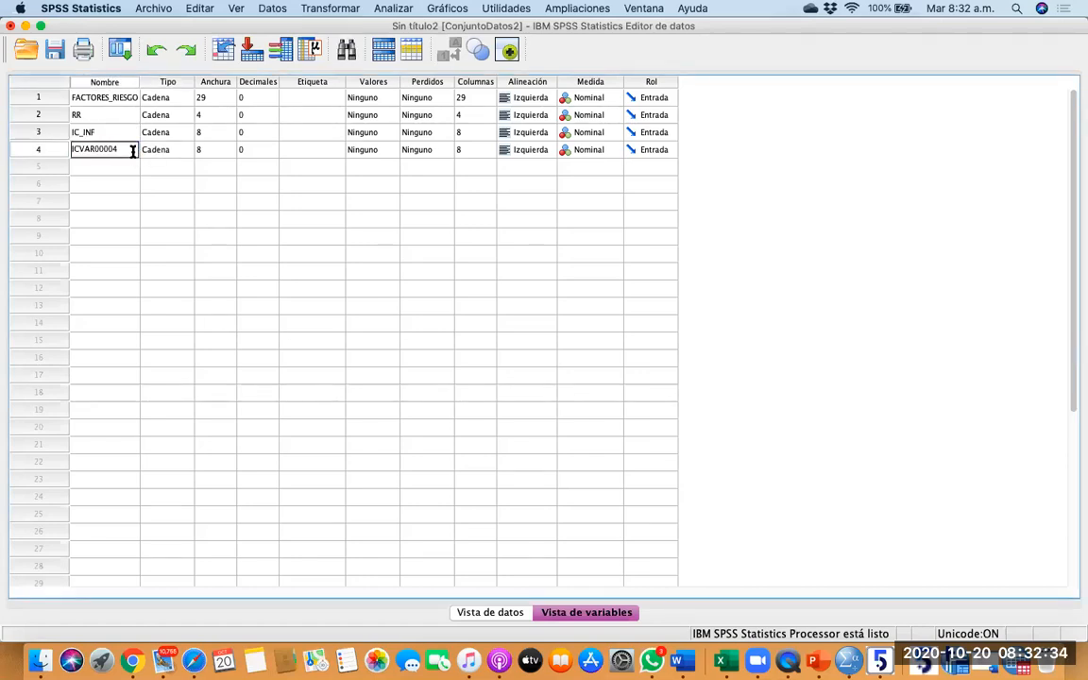
{"action": "key", "text": "BackSpace"}
{"action": "key", "text": "BackSpace"}
{"action": "key", "text": "BackSpace"}
{"action": "key", "text": "BackSpace"}
{"action": "key", "text": "BackSpace"}
{"action": "key", "text": "BackSpace"}
{"action": "key", "text": "BackSpace"}
{"action": "key", "text": "BackSpace"}
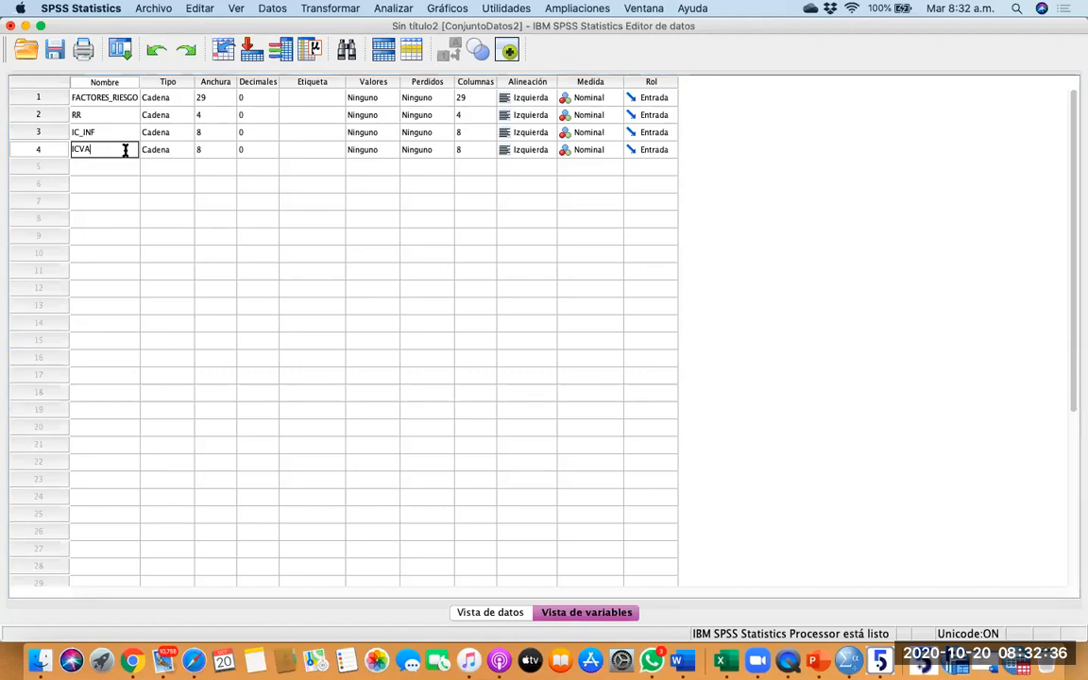
{"action": "type", "text": "_SUPER"}
{"action": "key", "text": "BackSpace"}
{"action": "key", "text": "BackSpace"}
Label the first variable "Factores de riesgo" and the second variable "RR".
{"action": "left_click", "coordinate": [330, 83]}
{"action": "left_click", "coordinate": [330, 97]}
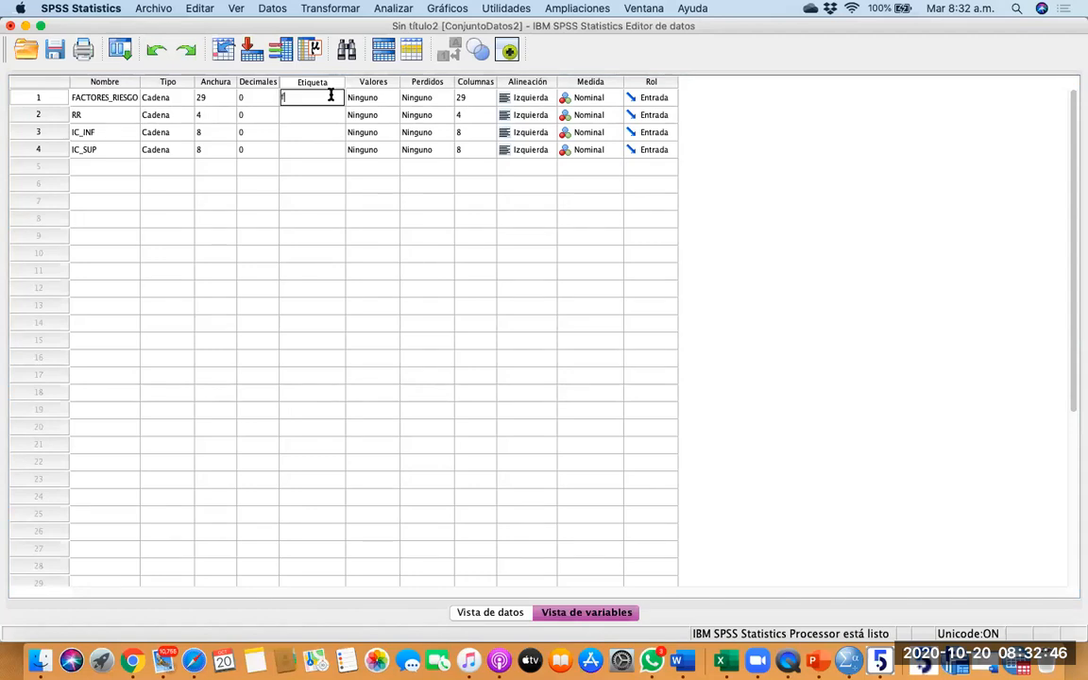
{"action": "type", "text": "Factor"}
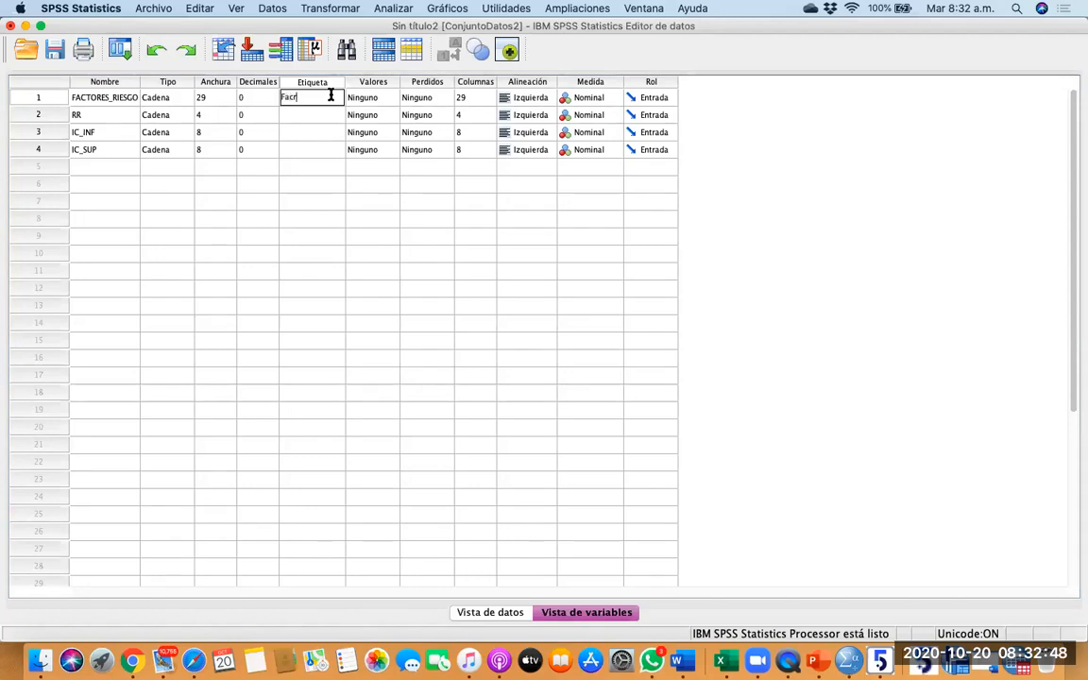
{"action": "key", "text": "BackSpace"}
{"action": "key", "text": "BackSpace"}
{"action": "key", "text": "BackSpace"}
{"action": "type", "text": "tores de riesgo"}
{"action": "left_click", "coordinate": [334, 115]}
{"action": "type", "text": "RR"}
Label the lower confidence limit variable "IC INF" and the upper confidence limit variable "IC SUP".
{"action": "left_click", "coordinate": [332, 131]}
{"action": "left_click", "coordinate": [332, 132]}
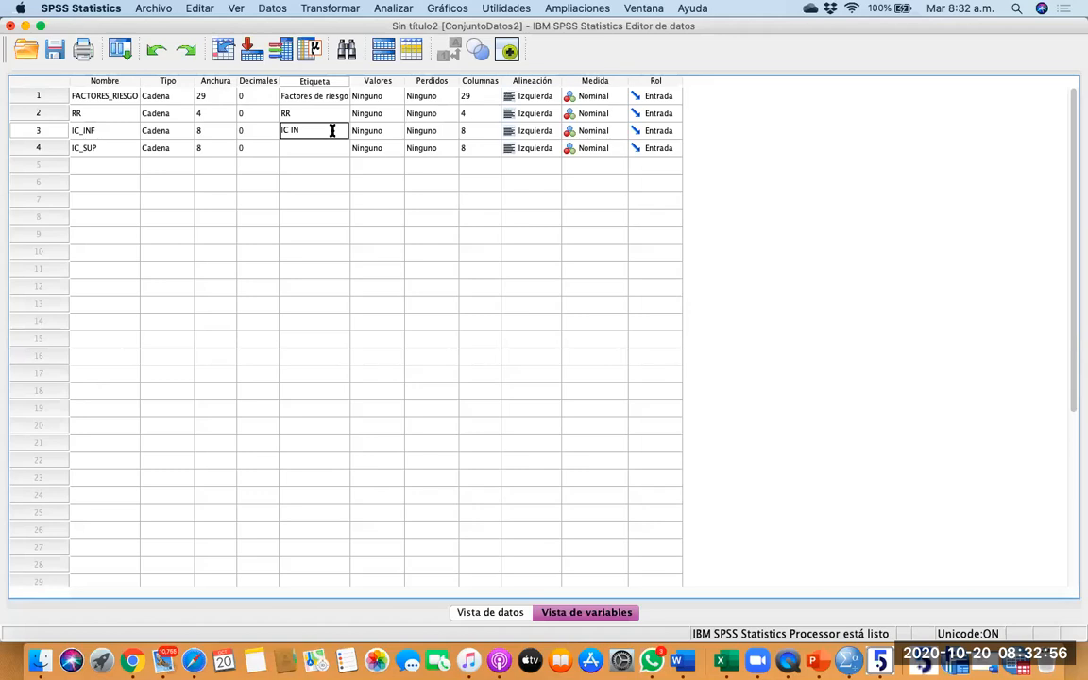
{"action": "type", "text": "IC INF"}
{"action": "left_click", "coordinate": [328, 149]}
{"action": "type", "text": "IC SUP"}
{"action": "left_click", "coordinate": [312, 182]}
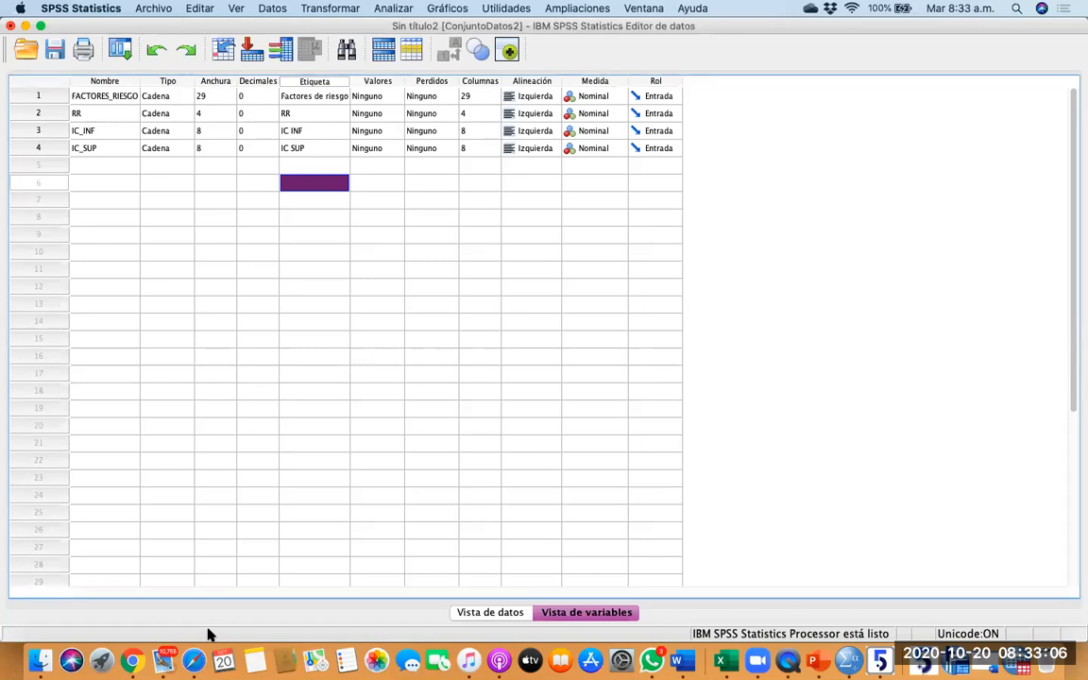
Start defining a legacy line chart of the vertical lines type using individual case values.
{"action": "left_click", "coordinate": [433, 256]}
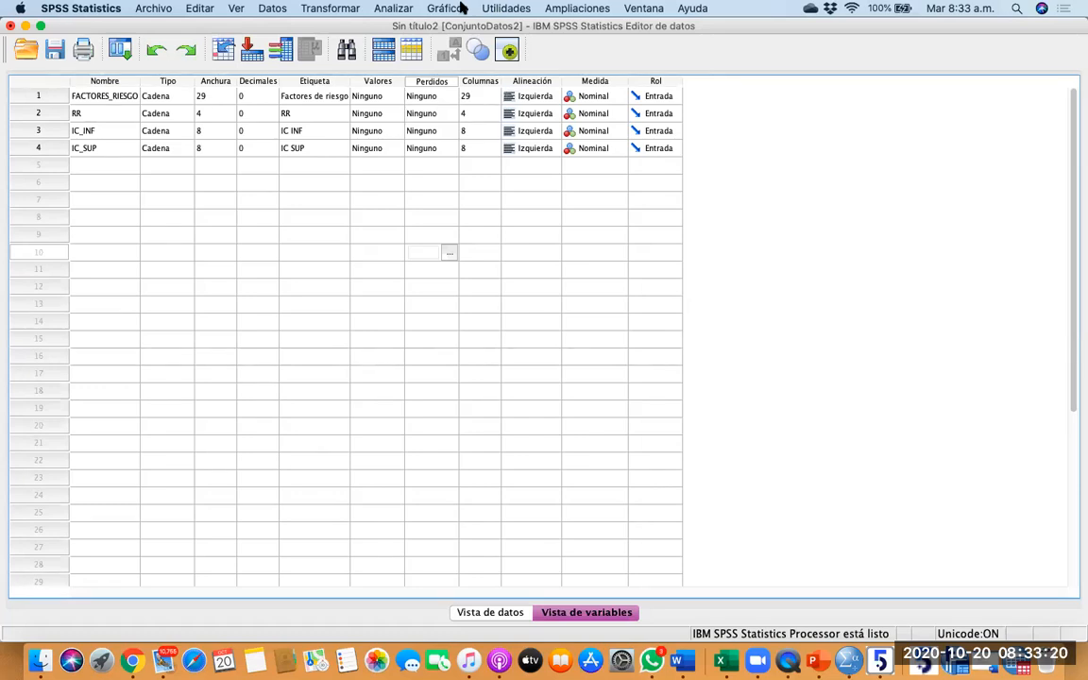
{"action": "left_click", "coordinate": [462, 8]}
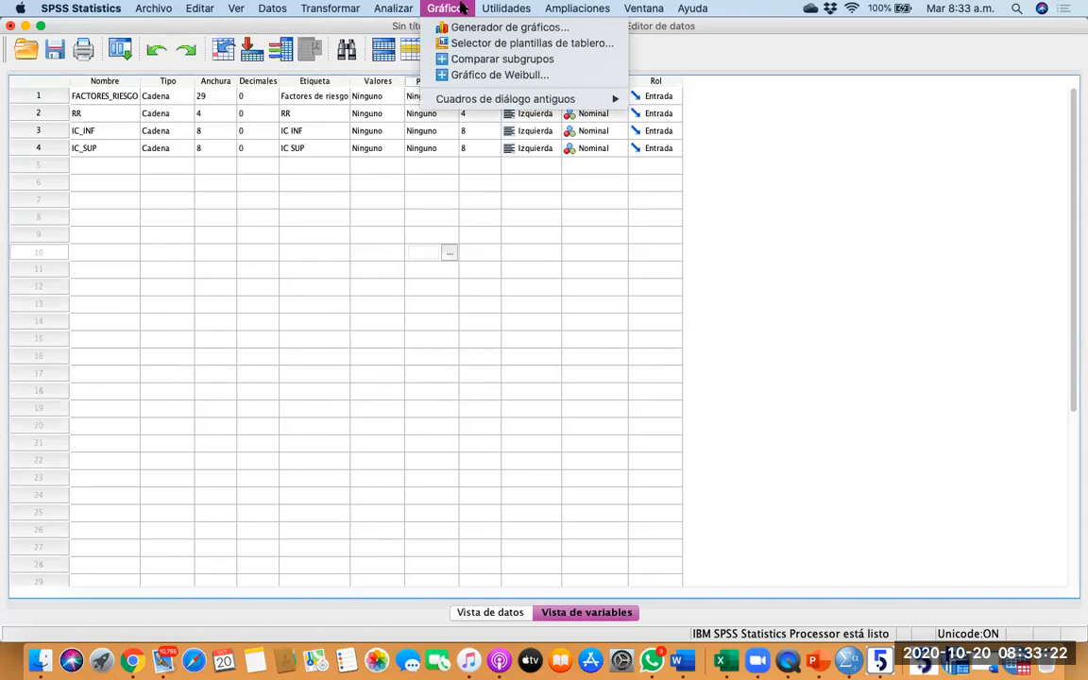
{"action": "mouse_move", "coordinate": [465, 100]}
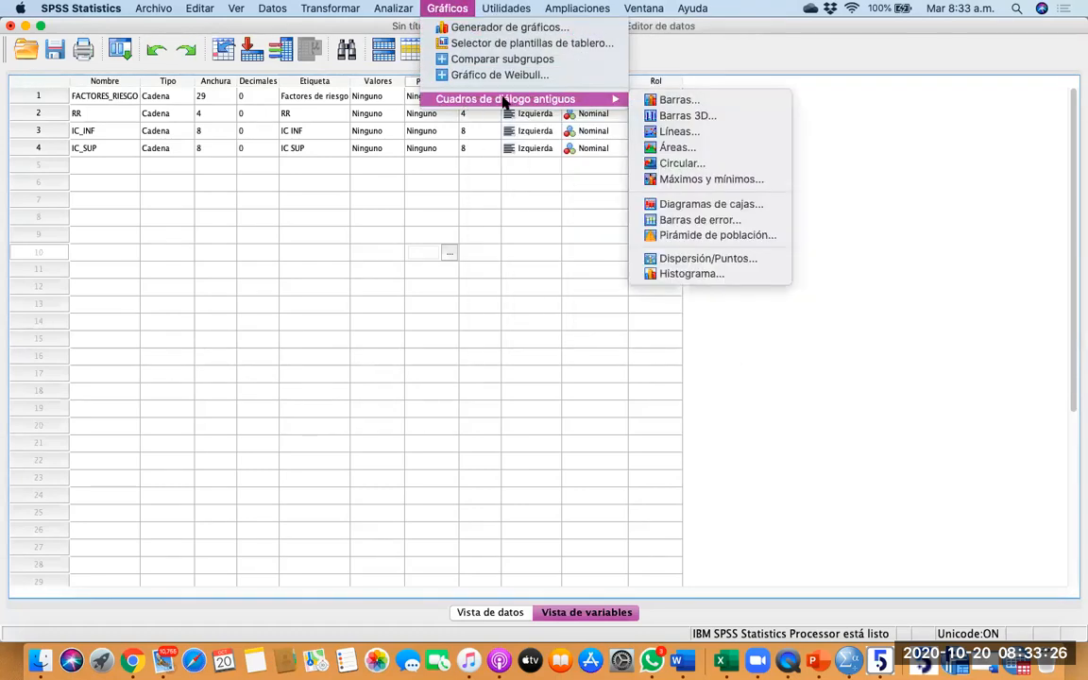
{"action": "left_click", "coordinate": [660, 133]}
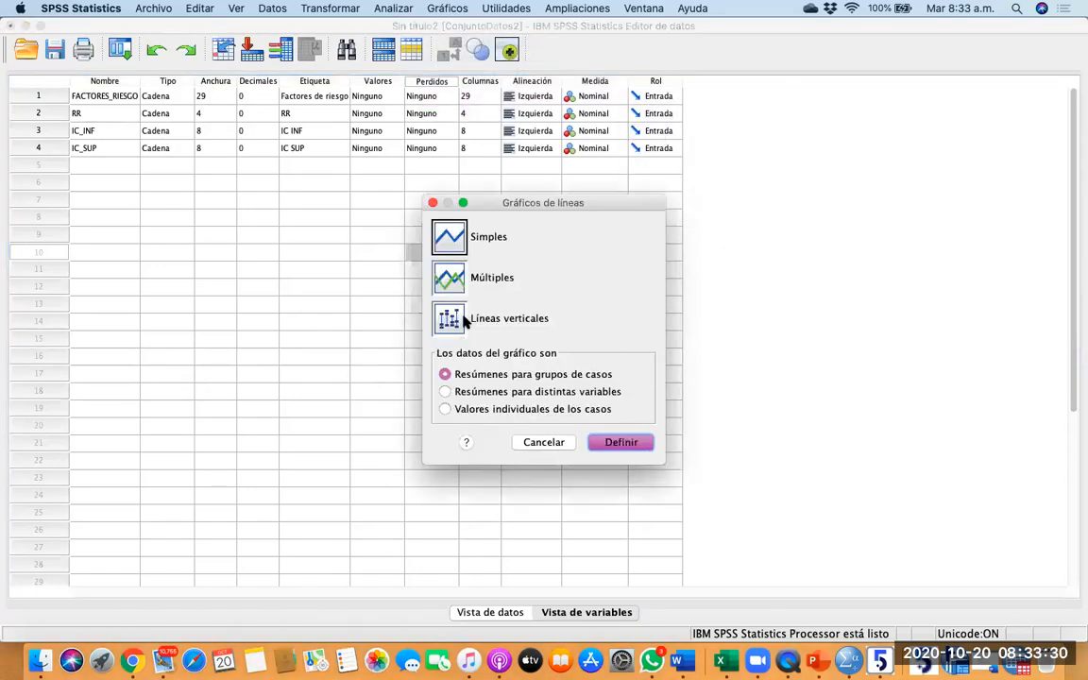
{"action": "left_click", "coordinate": [452, 320]}
{"action": "left_click", "coordinate": [445, 410]}
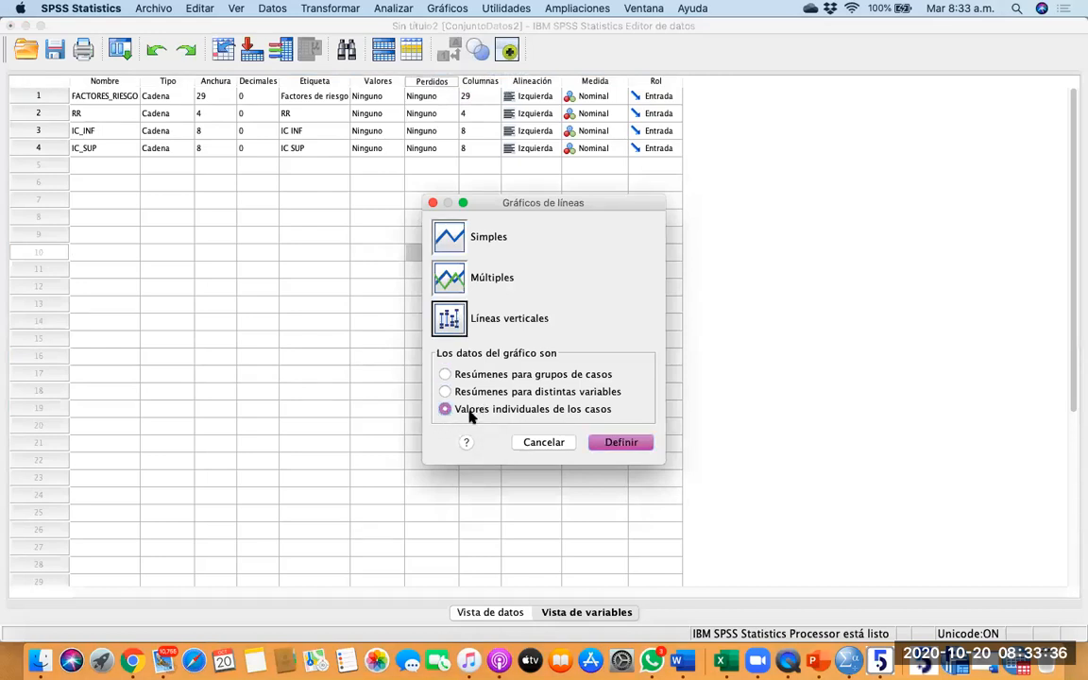
{"action": "left_click", "coordinate": [623, 442]}
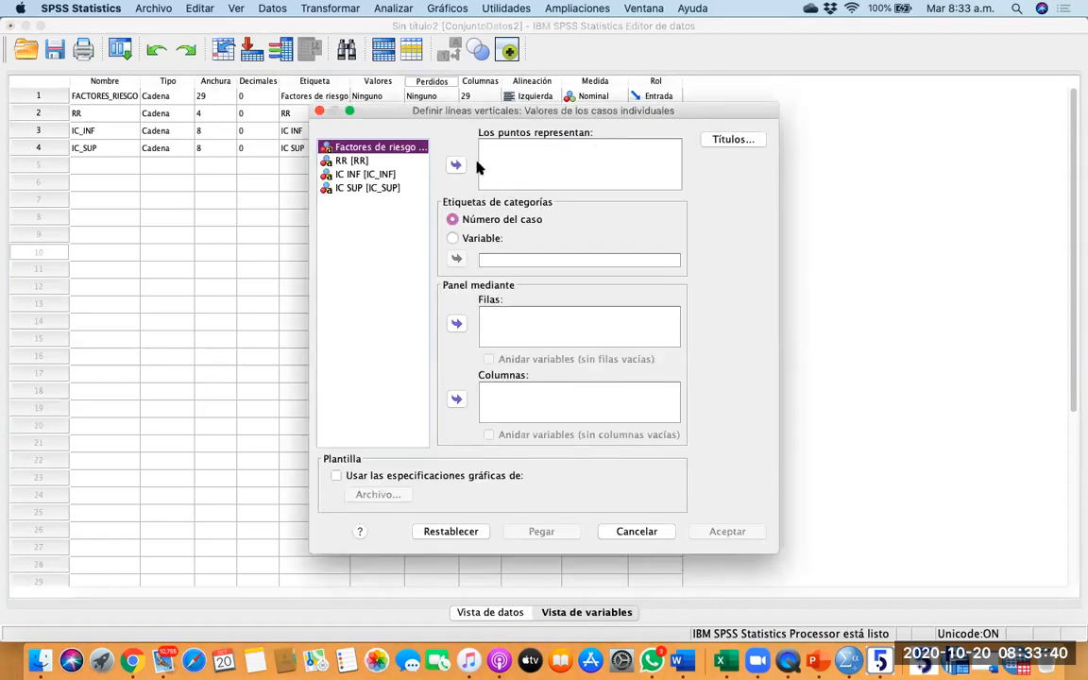
{"action": "left_click", "coordinate": [385, 162]}
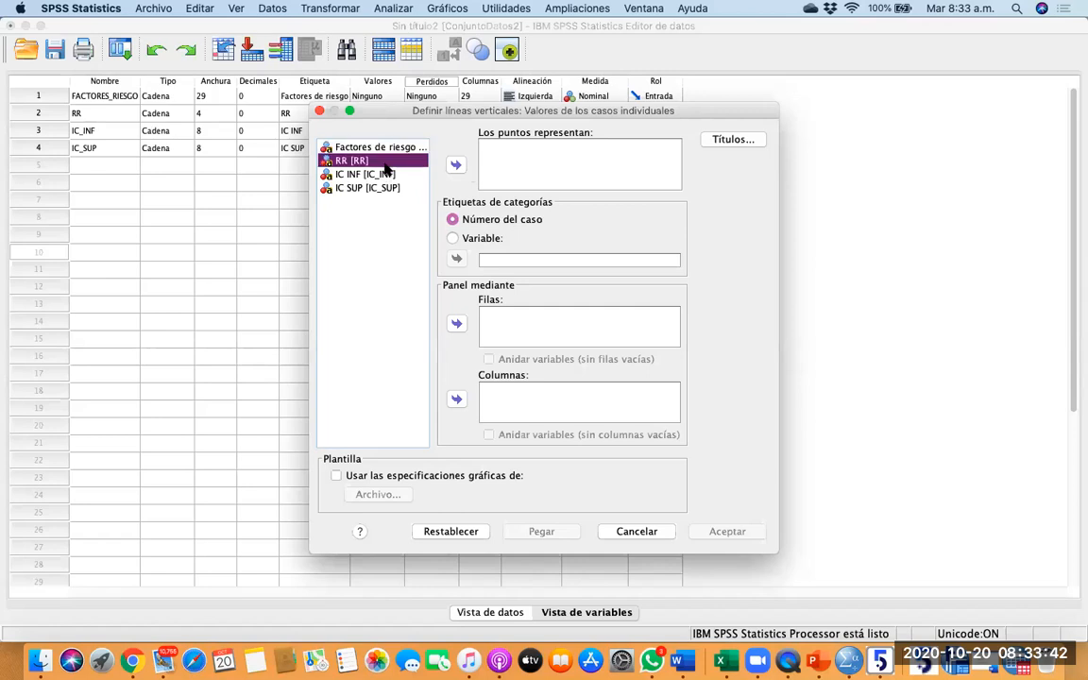
{"action": "key", "text": "shift+Down"}
{"action": "key", "text": "shift+Down"}
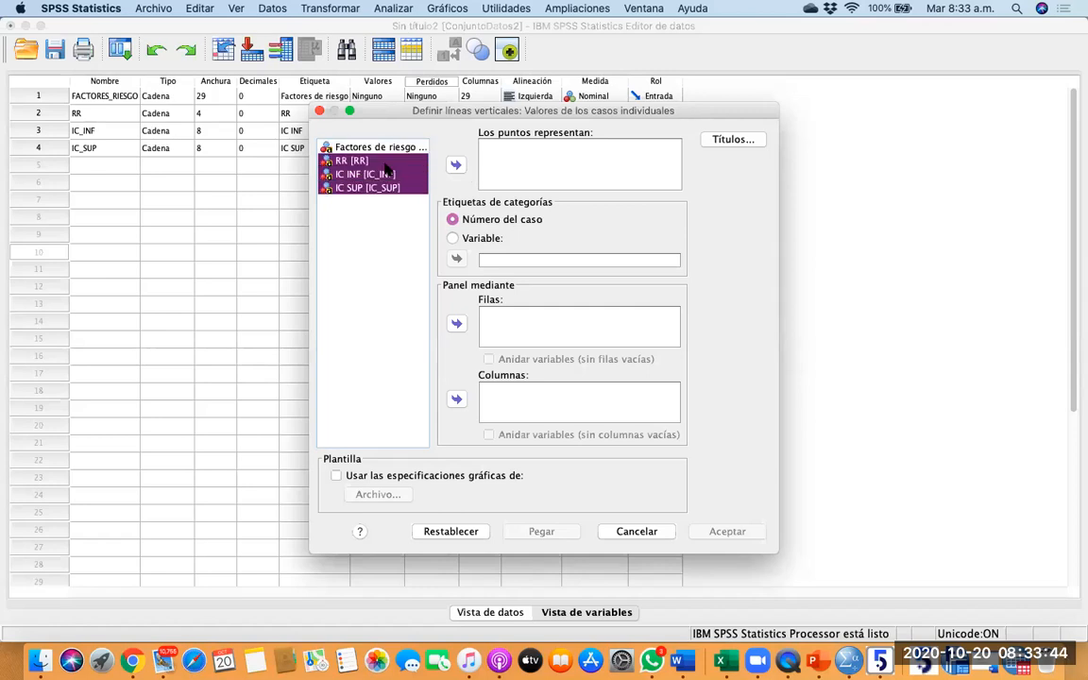
{"action": "left_click", "coordinate": [618, 533]}
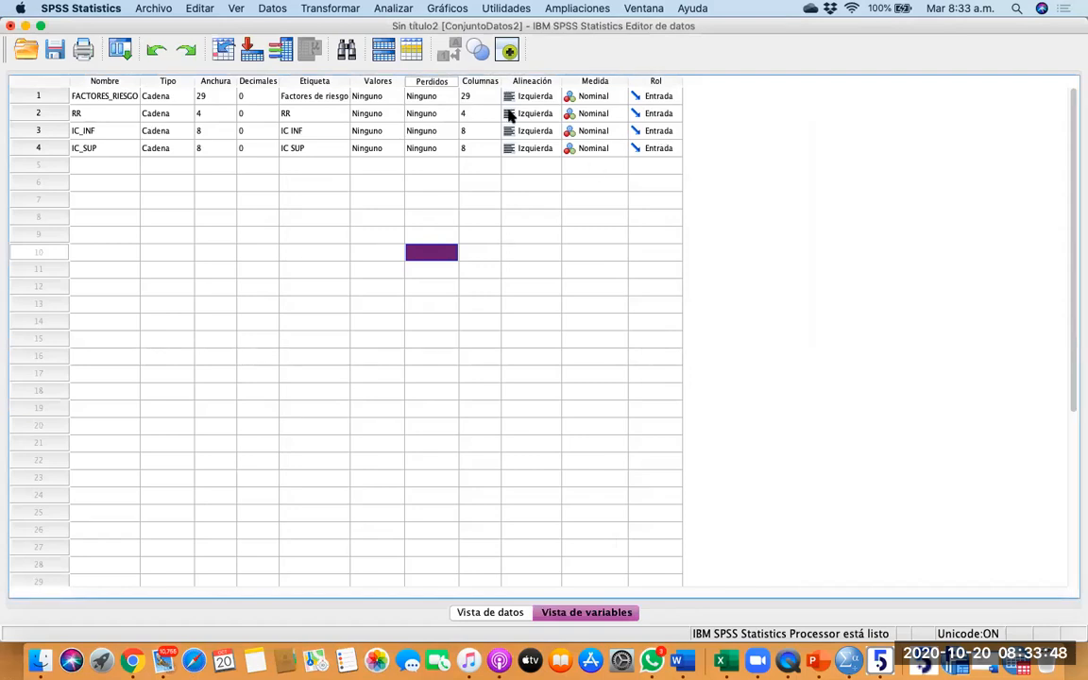
Change the variable type of RR, IC_INF and IC_SUP to Numérico.
{"action": "left_click", "coordinate": [179, 113]}
{"action": "left_click", "coordinate": [187, 113]}
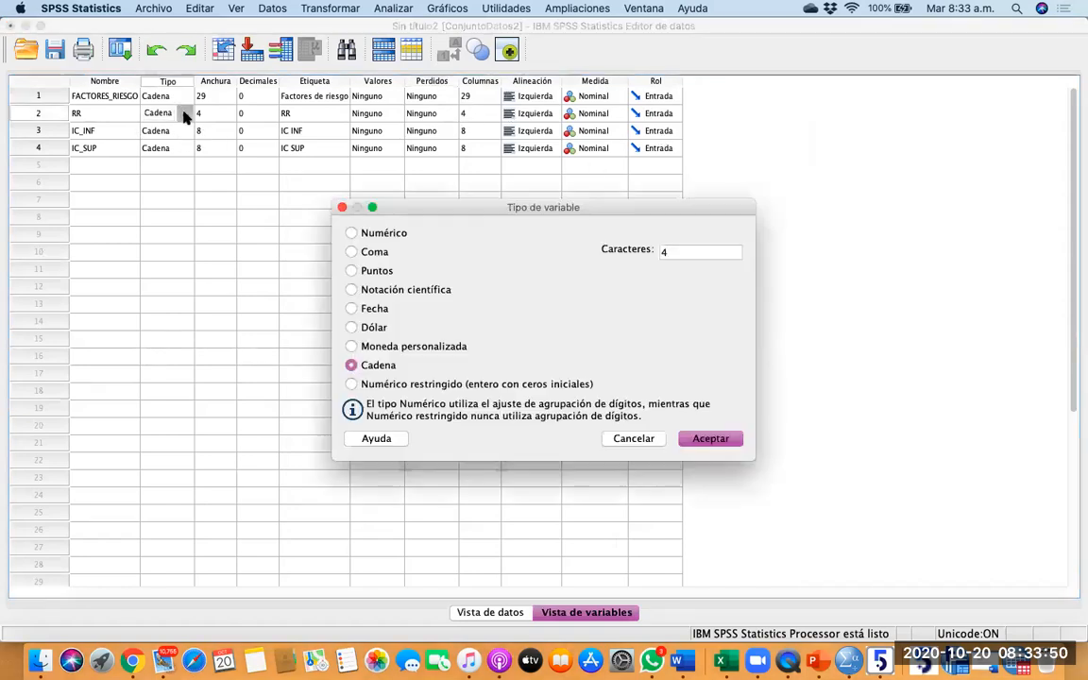
{"action": "left_click", "coordinate": [402, 236]}
{"action": "left_click", "coordinate": [700, 440]}
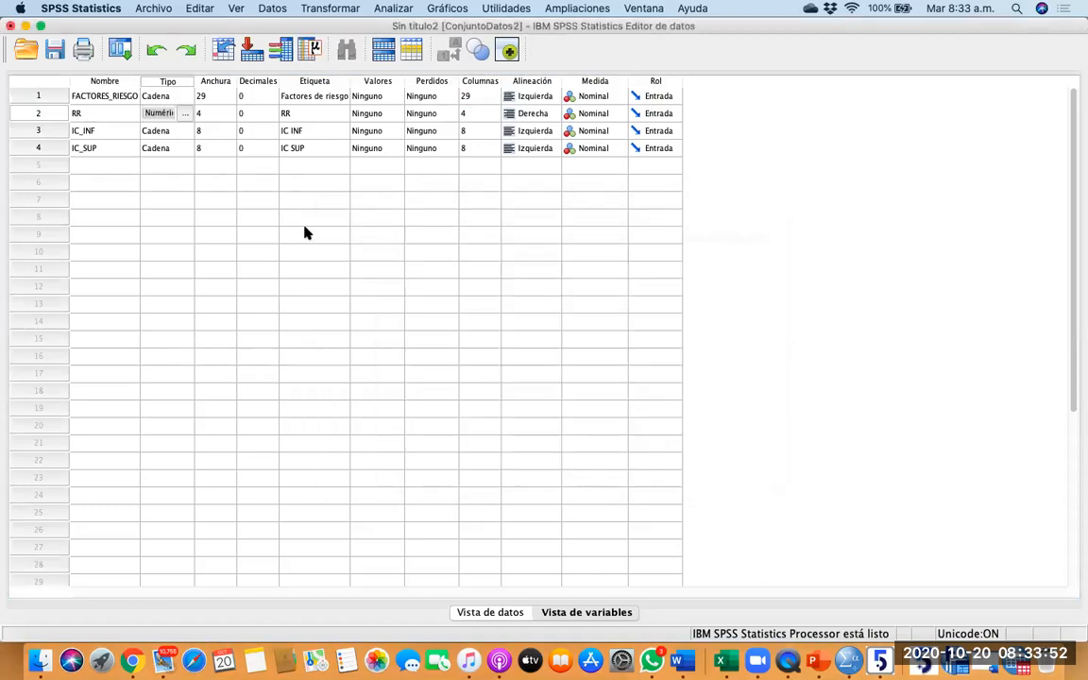
{"action": "left_click", "coordinate": [180, 131]}
{"action": "left_click", "coordinate": [187, 130]}
{"action": "left_click", "coordinate": [374, 236]}
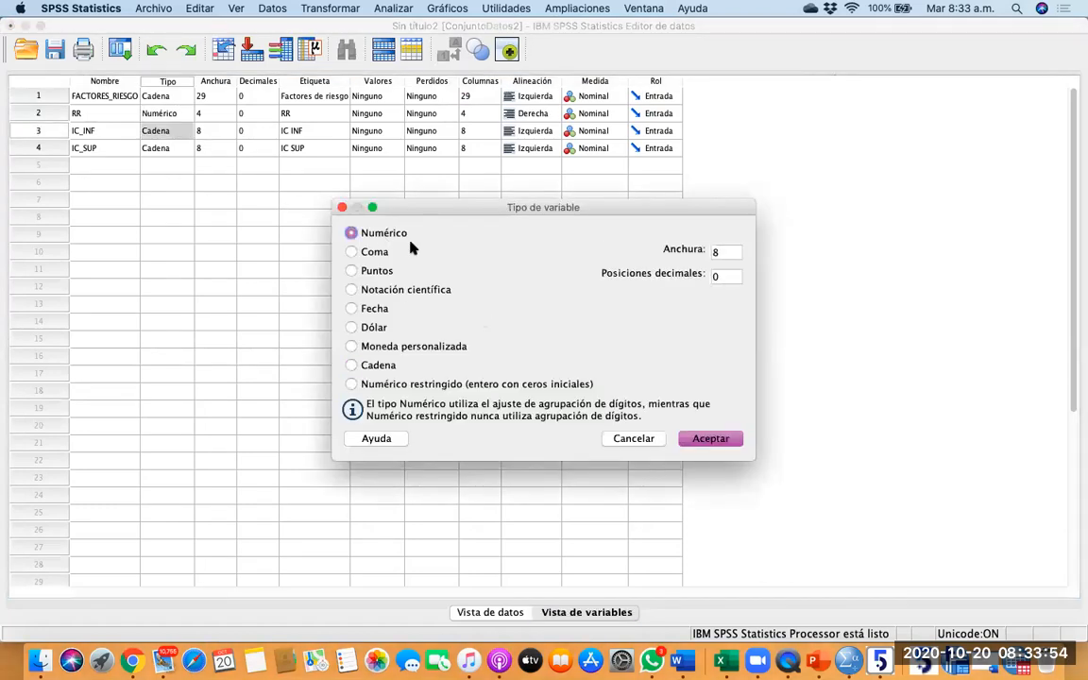
{"action": "left_click", "coordinate": [710, 438]}
{"action": "left_click", "coordinate": [181, 148]}
{"action": "left_click", "coordinate": [188, 148]}
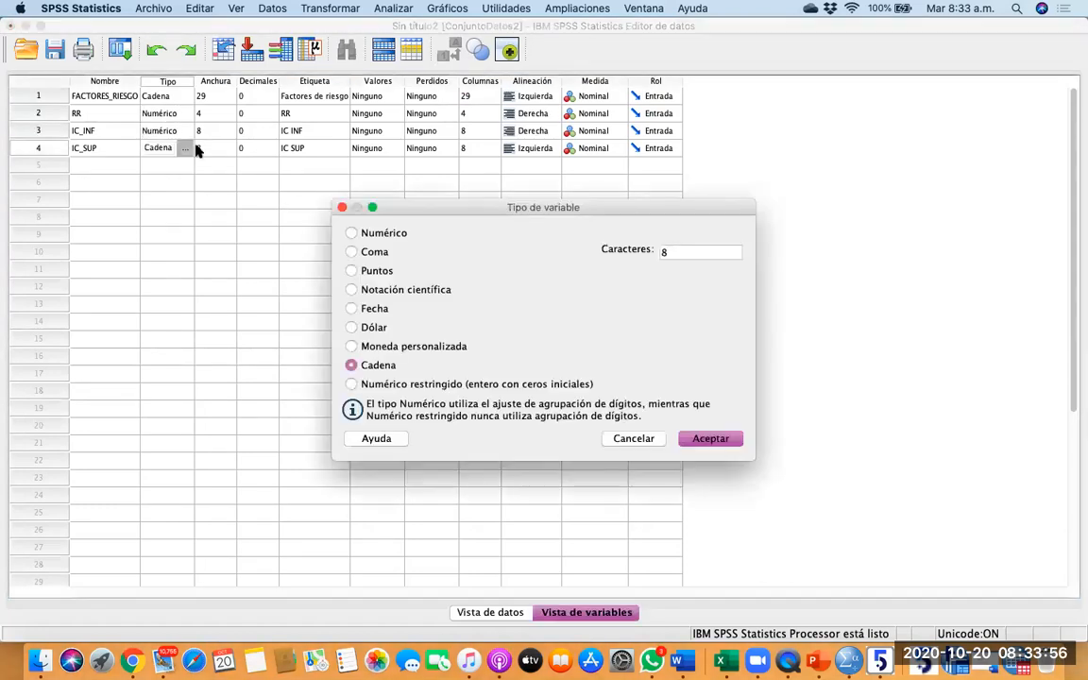
{"action": "left_click", "coordinate": [387, 234]}
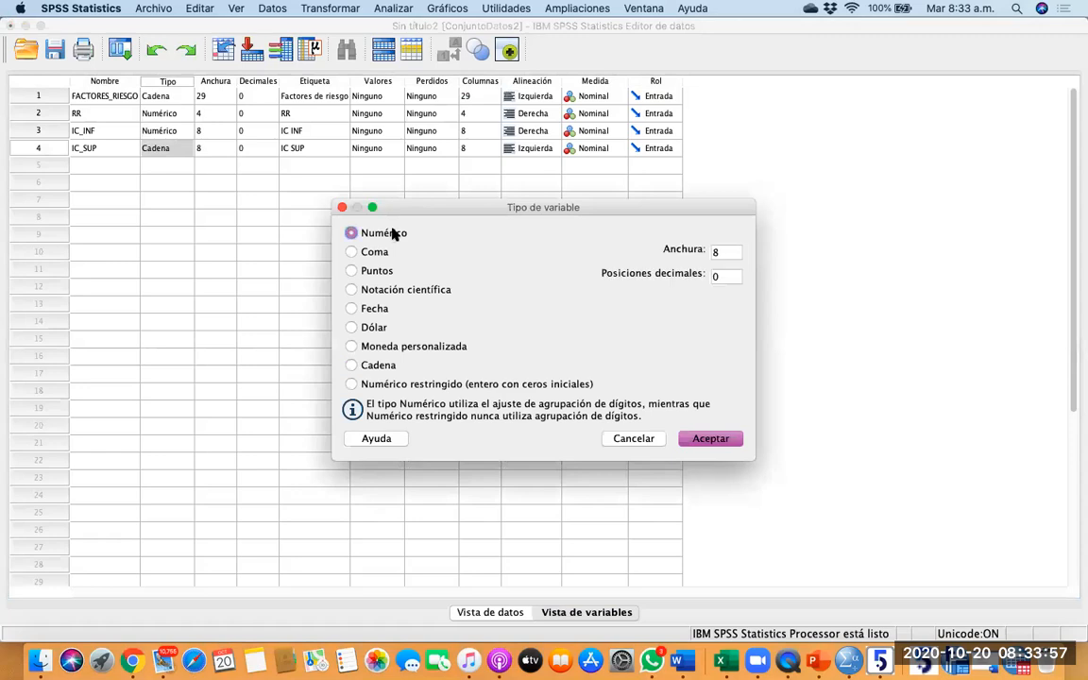
{"action": "left_click", "coordinate": [710, 439]}
Set the measurement level of RR, IC_INF and IC_SUP to Escala.
{"action": "left_click", "coordinate": [616, 113]}
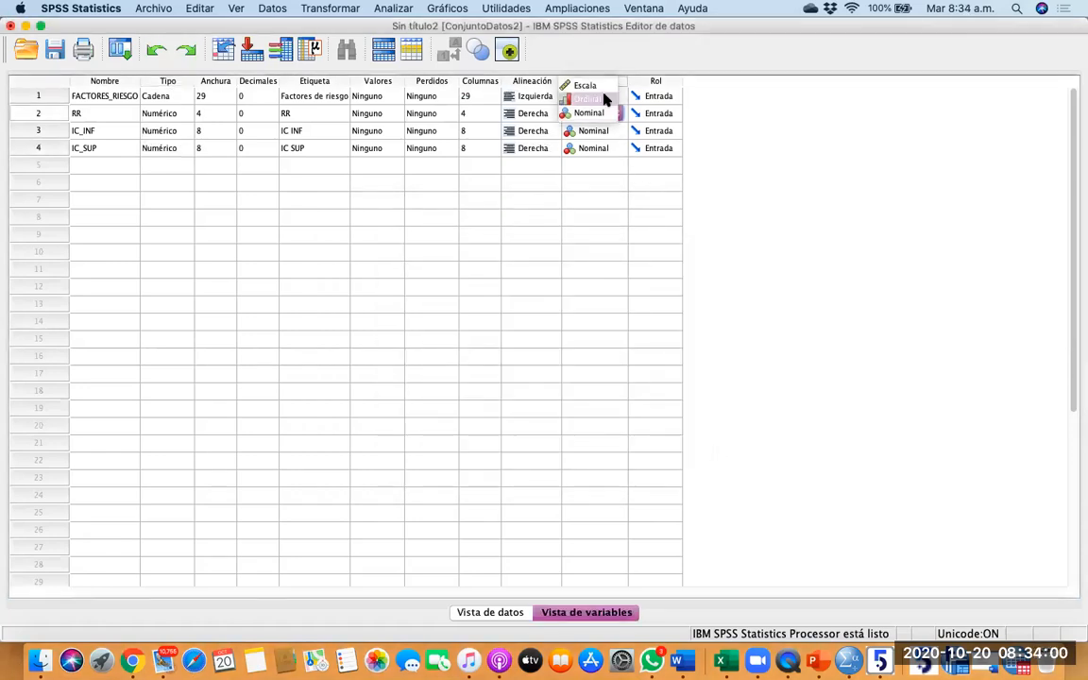
{"action": "left_click", "coordinate": [595, 84]}
{"action": "left_click", "coordinate": [621, 132]}
{"action": "left_click", "coordinate": [616, 131]}
{"action": "left_click", "coordinate": [595, 105]}
{"action": "left_click", "coordinate": [619, 148]}
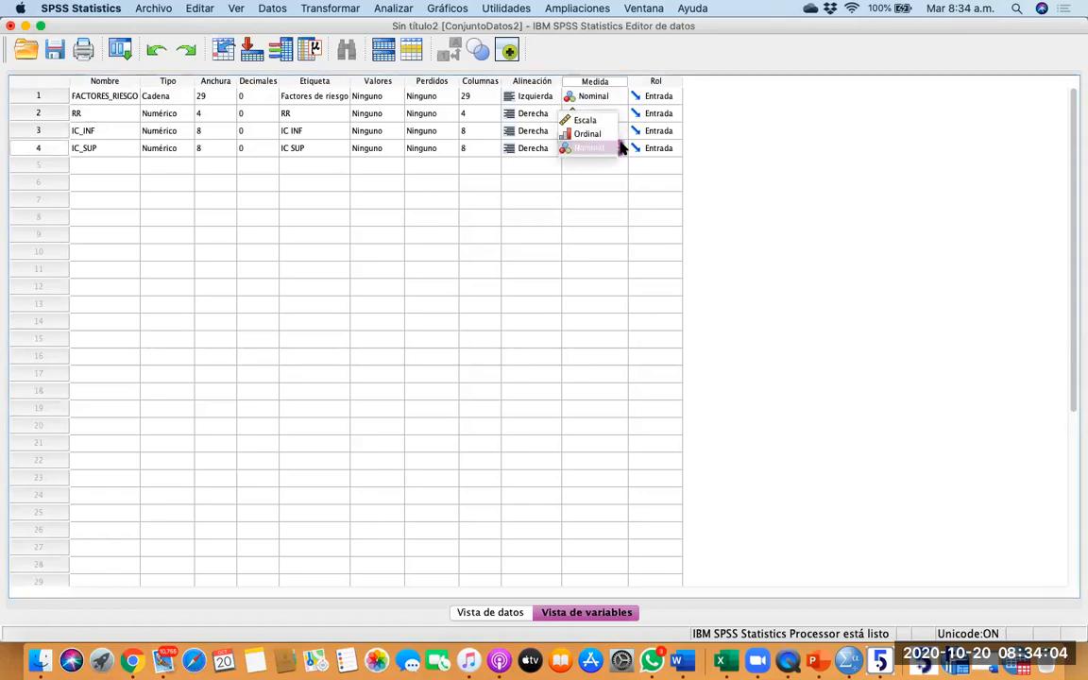
{"action": "left_click", "coordinate": [586, 119]}
{"action": "left_click", "coordinate": [613, 217]}
{"action": "left_click", "coordinate": [679, 340]}
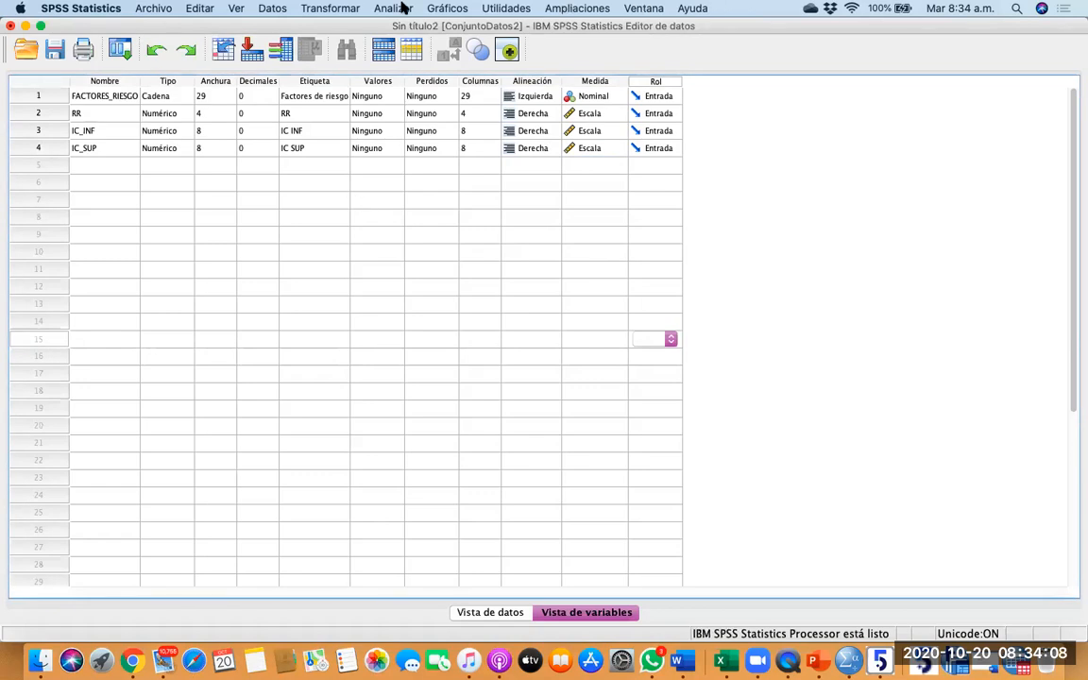
Define a vertical lines chart of individual case values with RR, IC INF and IC SUP as the points represented.
{"action": "left_click", "coordinate": [440, 8]}
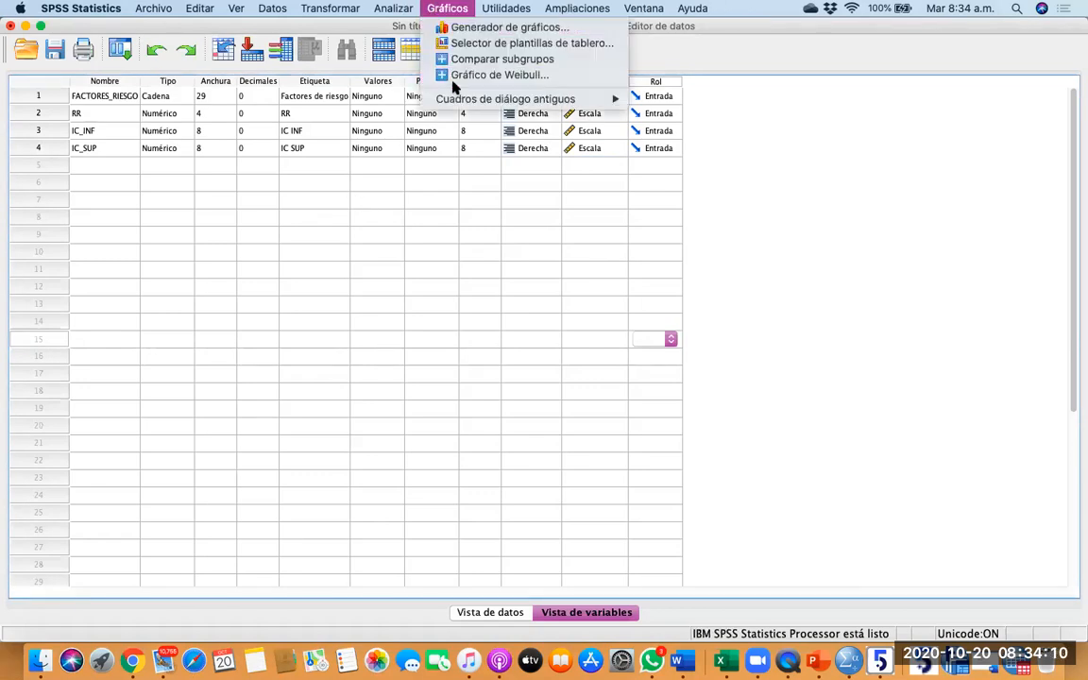
{"action": "mouse_move", "coordinate": [458, 99]}
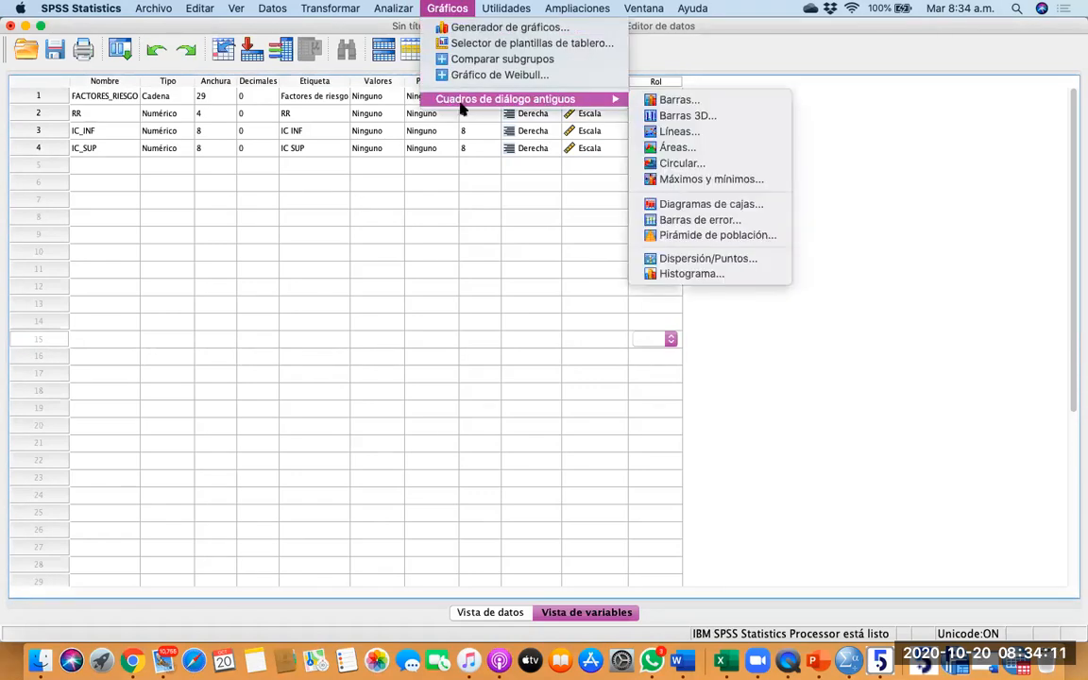
{"action": "left_click", "coordinate": [704, 135]}
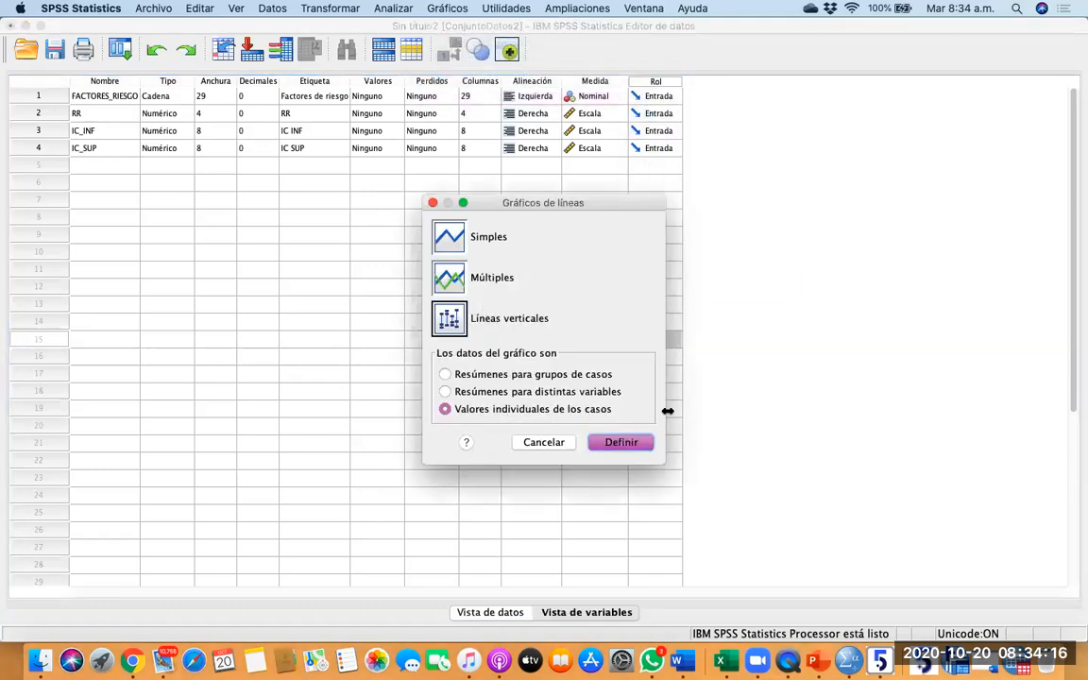
{"action": "left_click", "coordinate": [638, 437]}
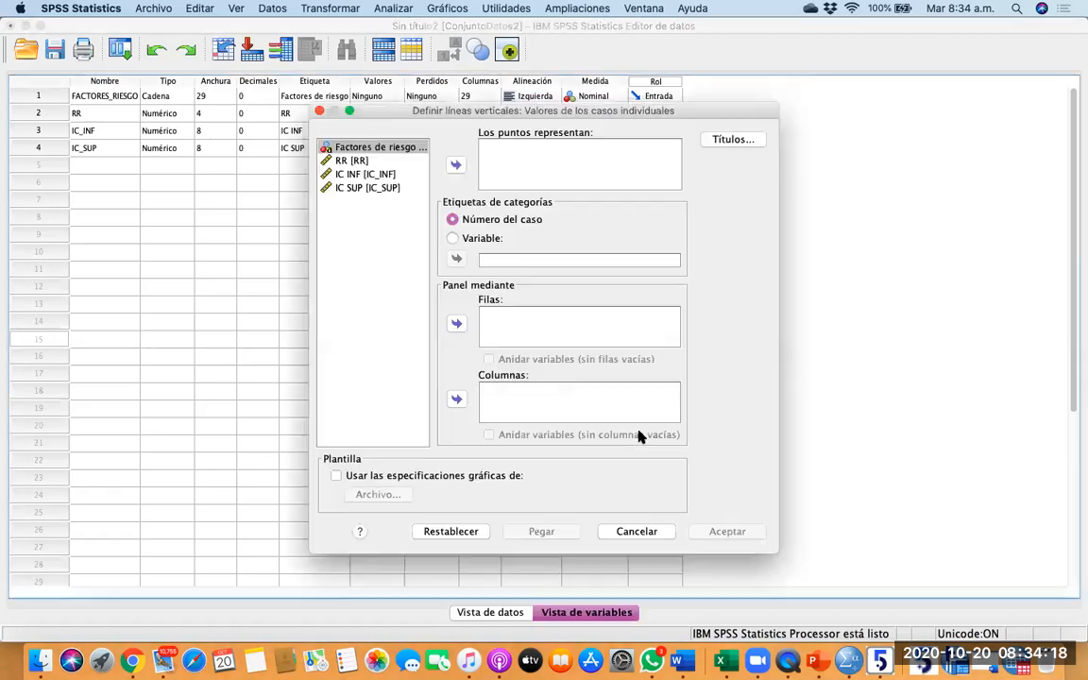
{"action": "left_click", "coordinate": [378, 162]}
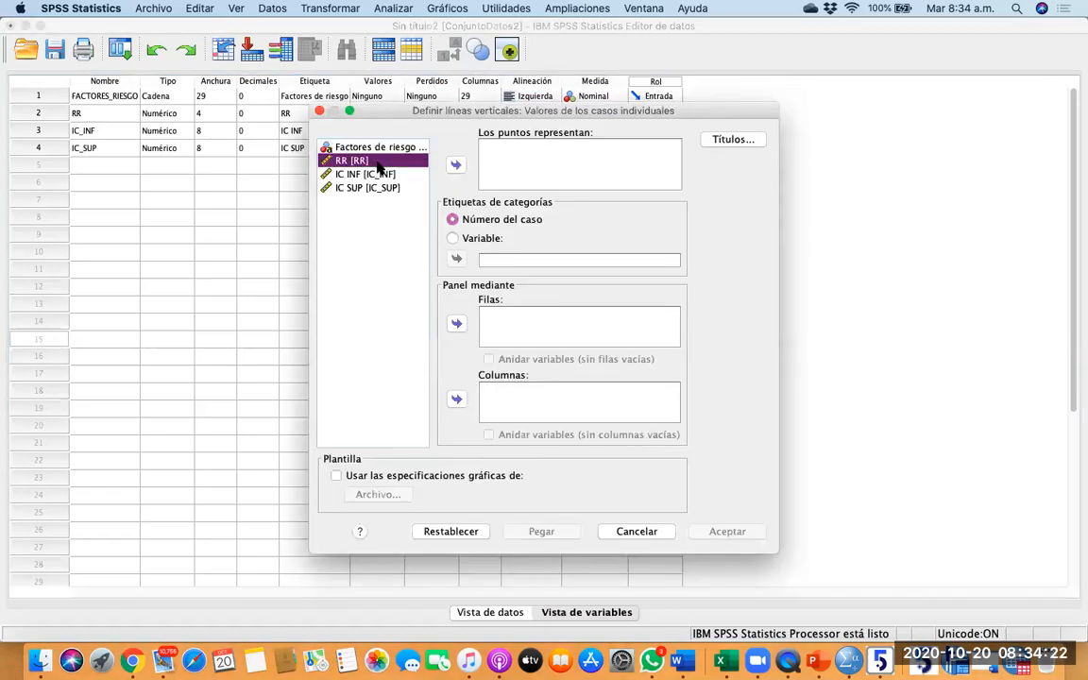
{"action": "key", "text": "shift+Down"}
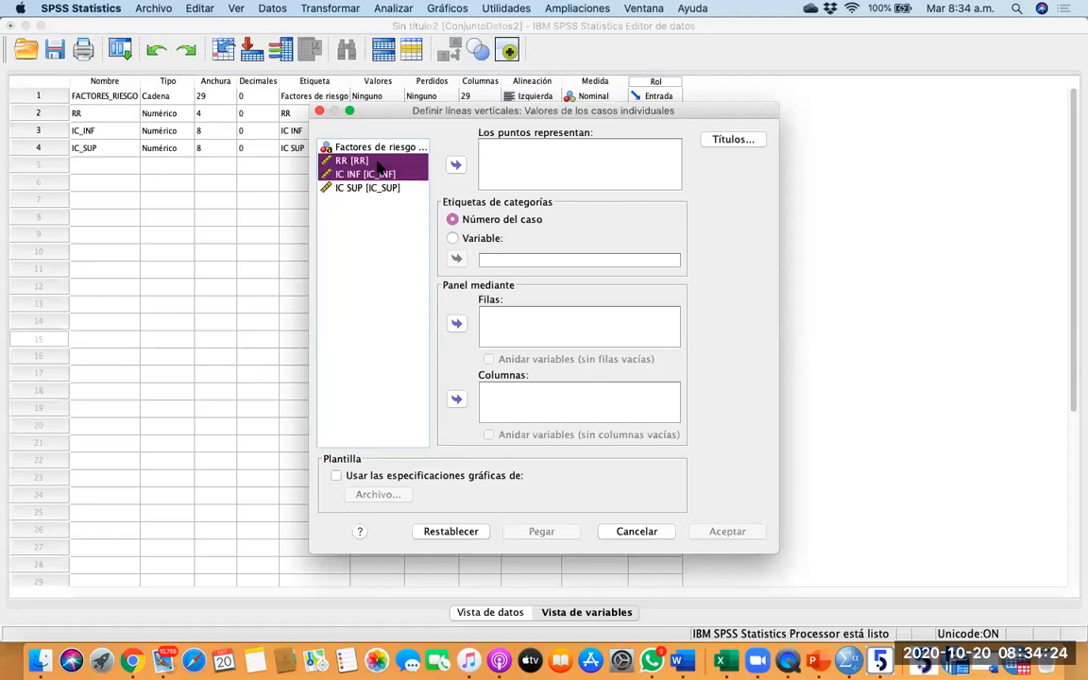
{"action": "key", "text": "shift+Down"}
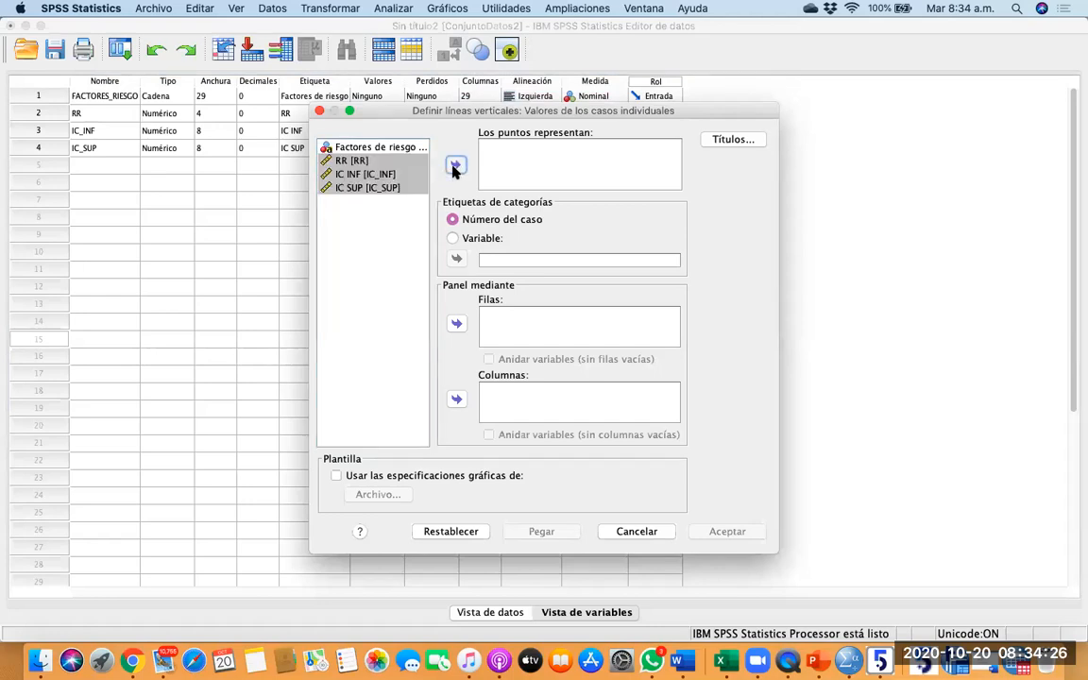
{"action": "left_click", "coordinate": [455, 167]}
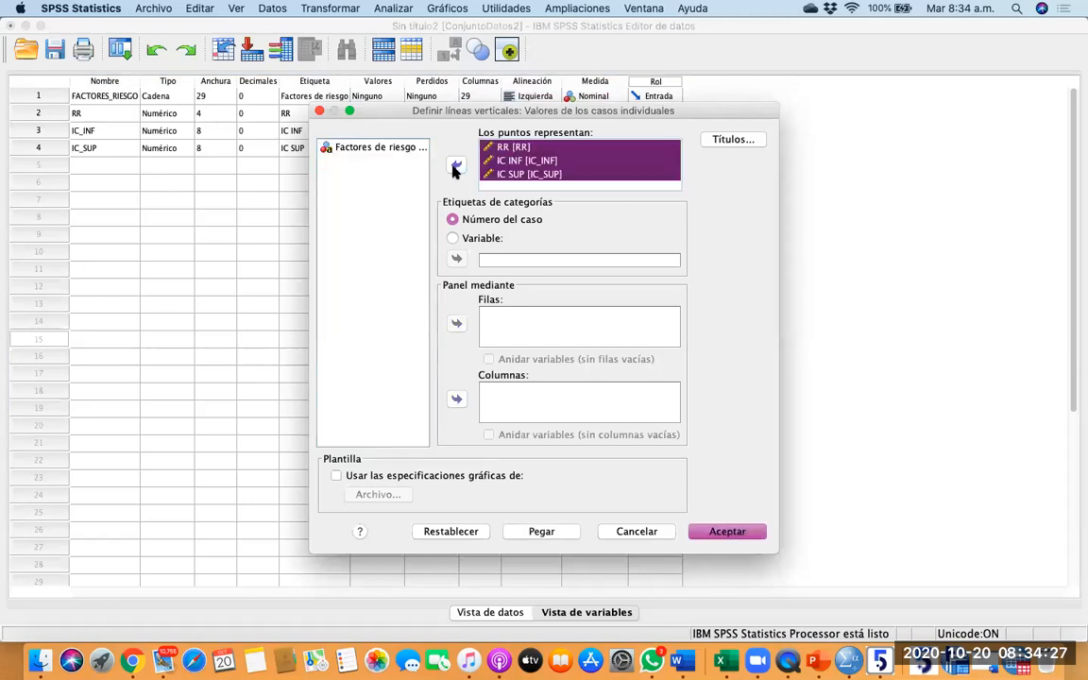
Use the Factores de riesgo variable for the chart's category labels.
{"action": "left_click", "coordinate": [396, 148]}
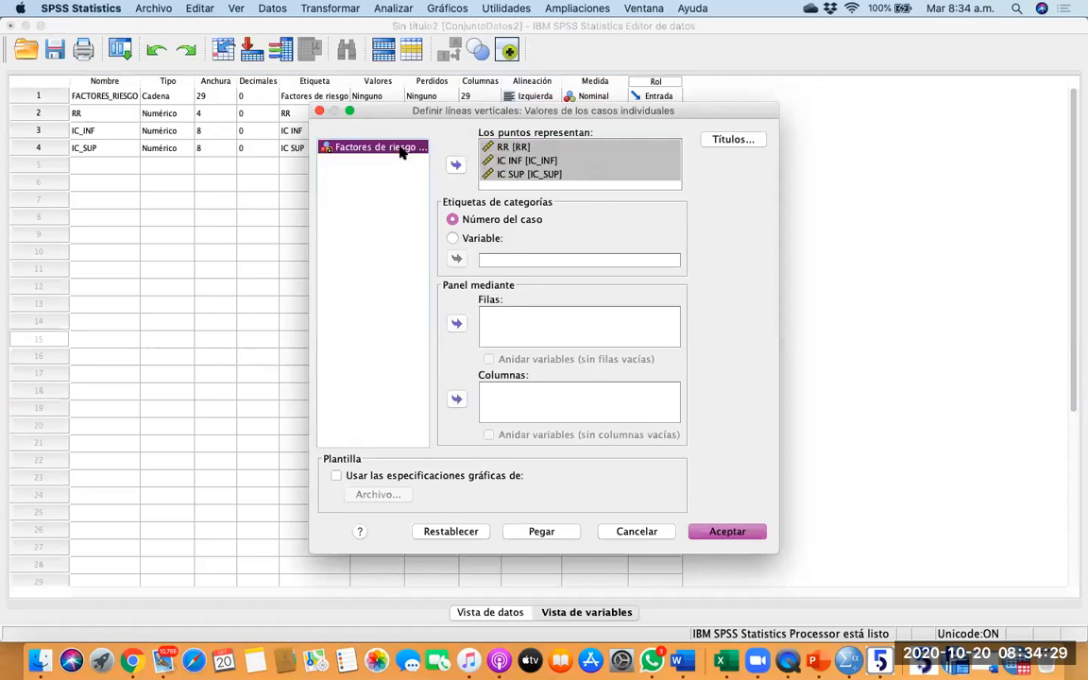
{"action": "left_click", "coordinate": [452, 238]}
{"action": "left_click", "coordinate": [457, 259]}
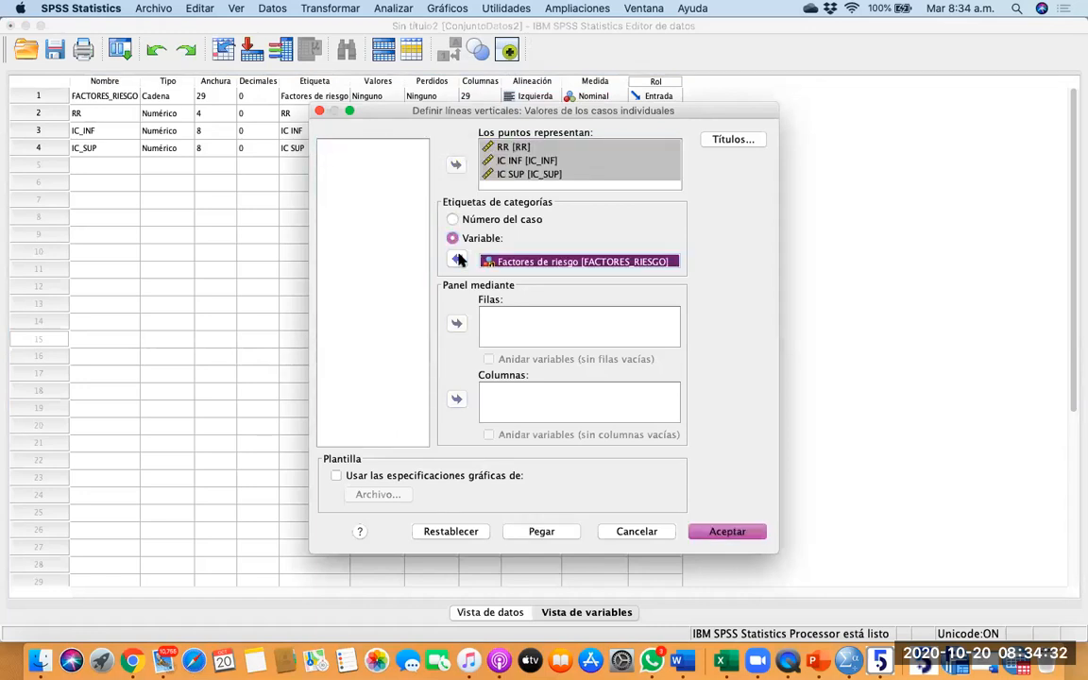
Title the chart "FACTORES DE MORTALIDAD EN NIÑOS CON COVID 19" with second line "Modelo bivariado", and generate it.
{"action": "left_click", "coordinate": [732, 139]}
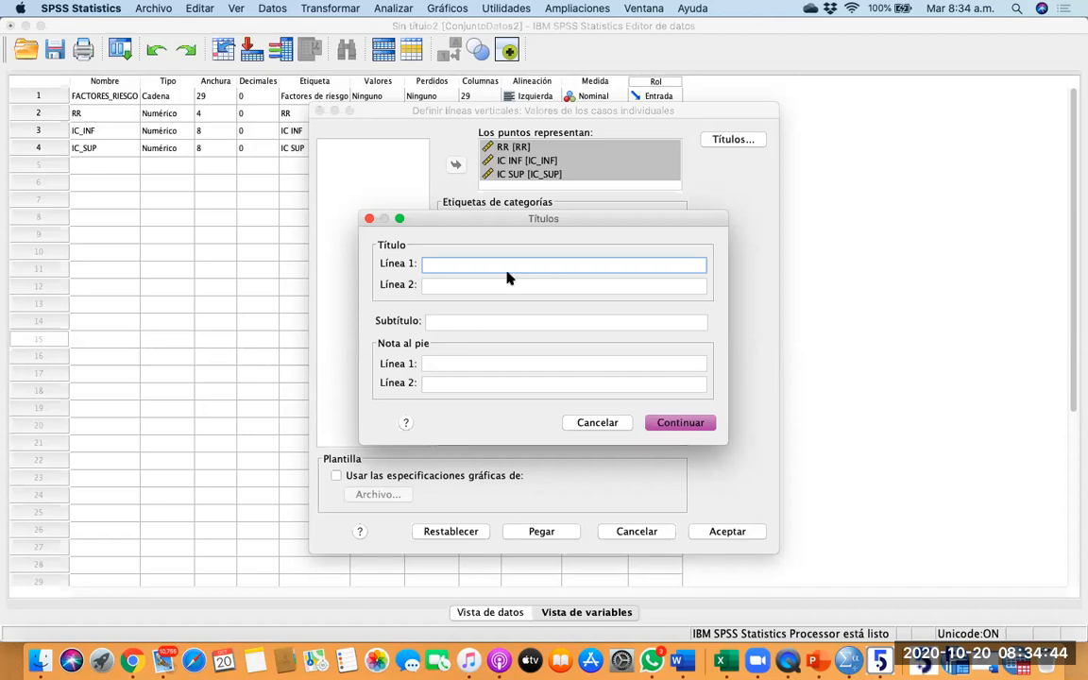
{"action": "type", "text": "FACTORES DE MORTALIDAD EN "}
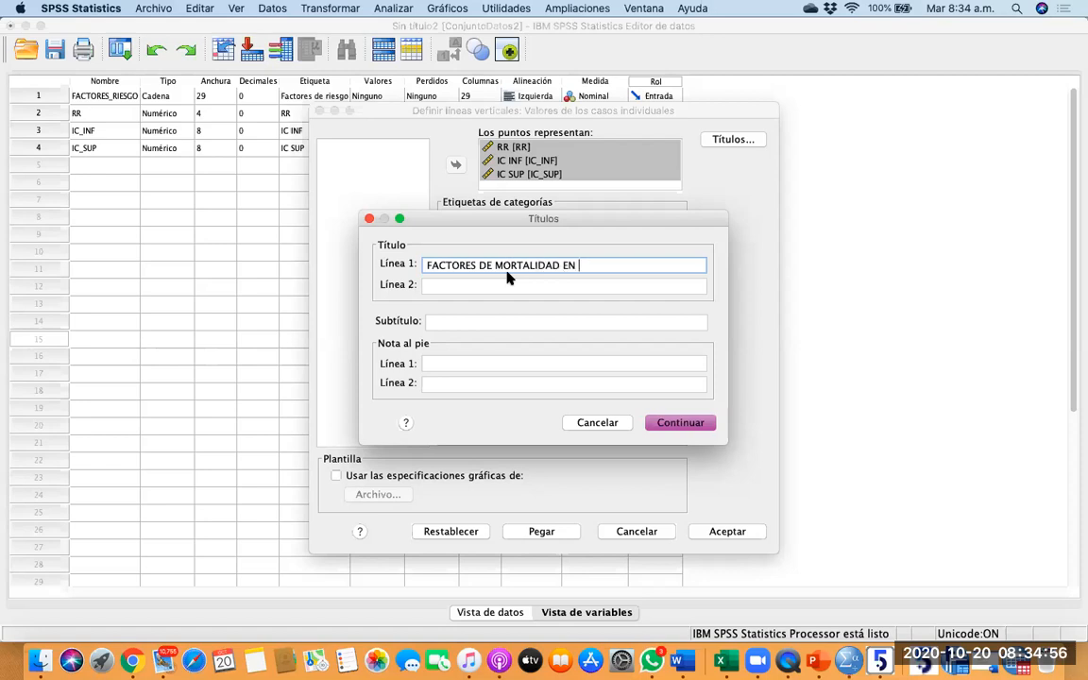
{"action": "type", "text": "NIÑOS CON COVID 19"}
{"action": "left_click", "coordinate": [503, 283]}
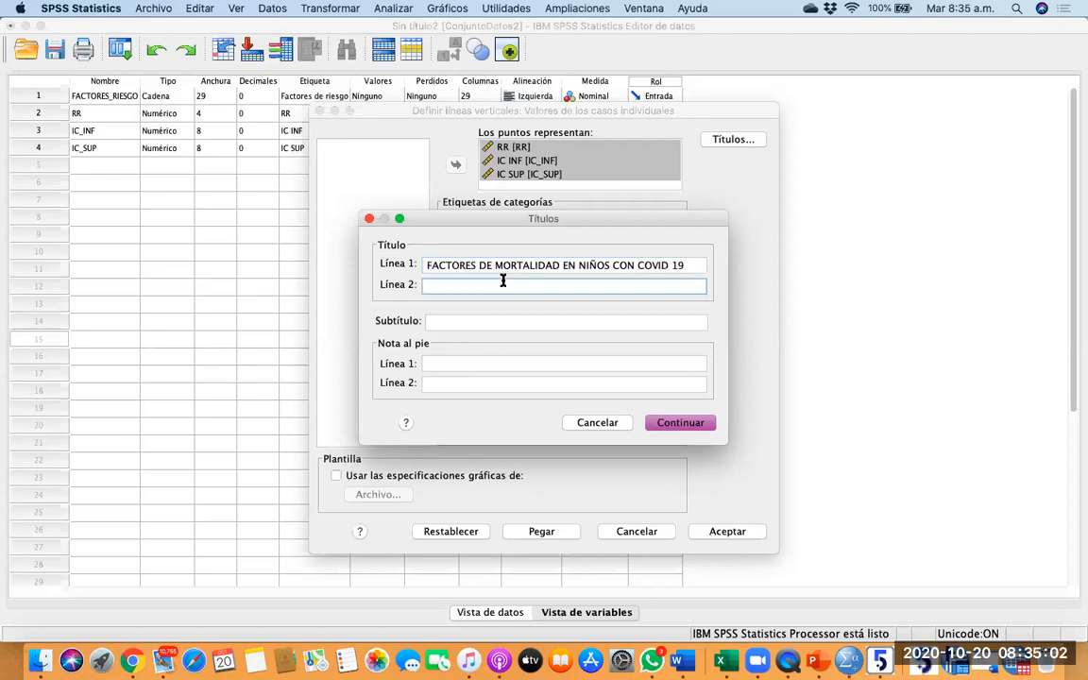
{"action": "type", "text": "Modelo bivariado"}
{"action": "left_click", "coordinate": [654, 422]}
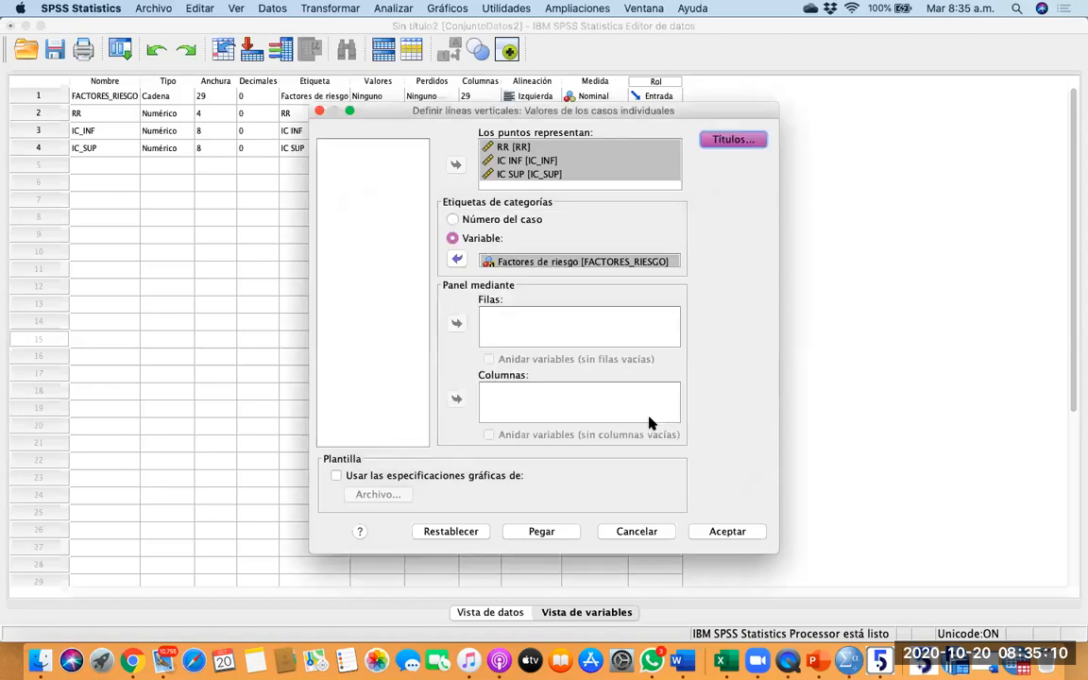
{"action": "left_click", "coordinate": [745, 529]}
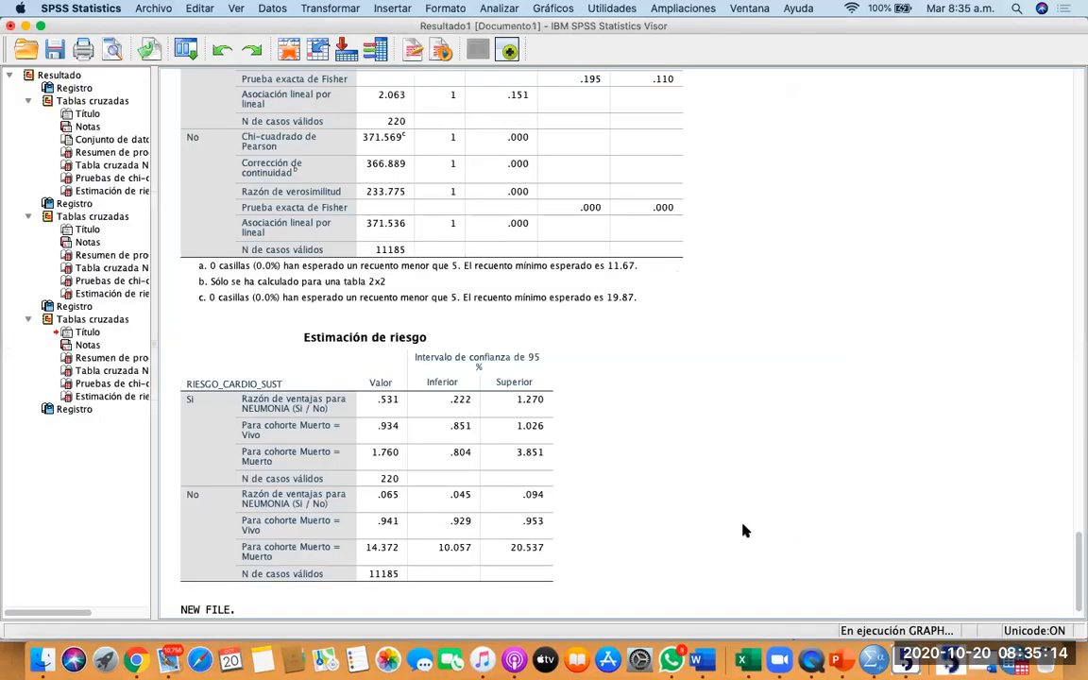
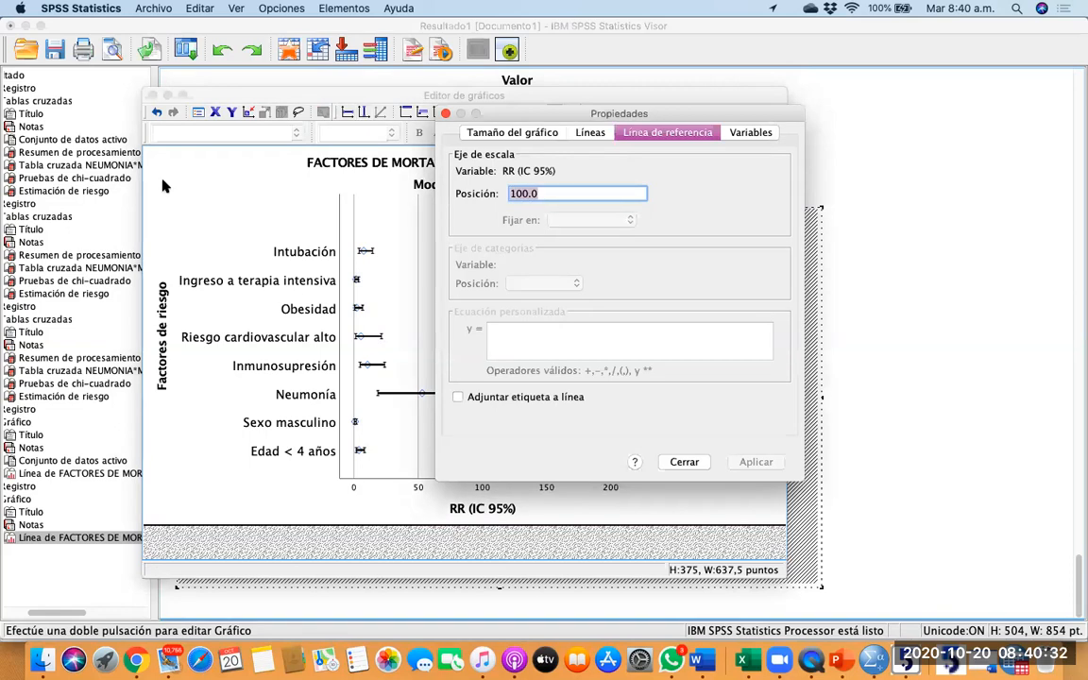
Set the position of the RR (IC 95%) axis reference line to 1 and apply it.
{"action": "type", "text": "1"}
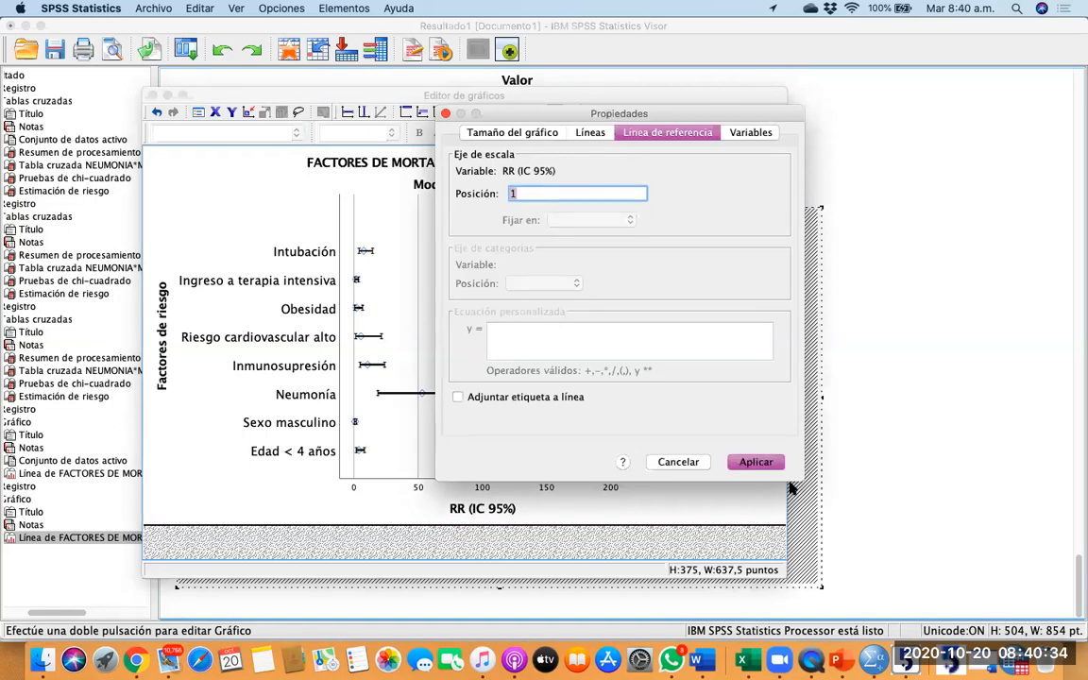
{"action": "left_click", "coordinate": [759, 463]}
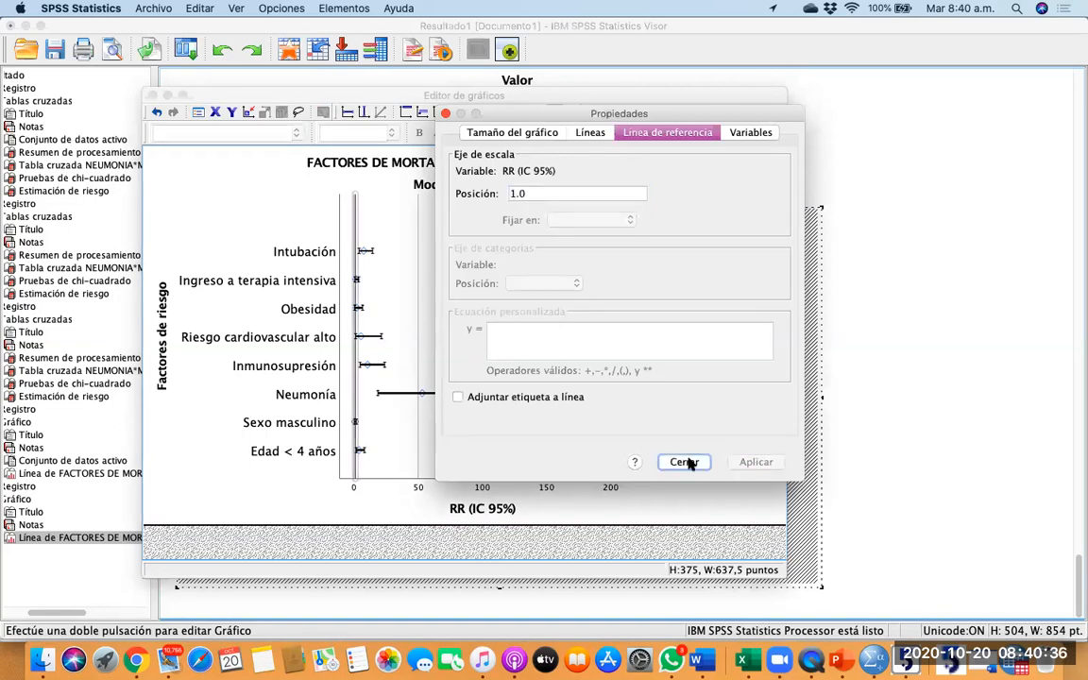
Style the reference line at 1 as a dashed red line, apply it and close the chart editor.
{"action": "left_click", "coordinate": [590, 132]}
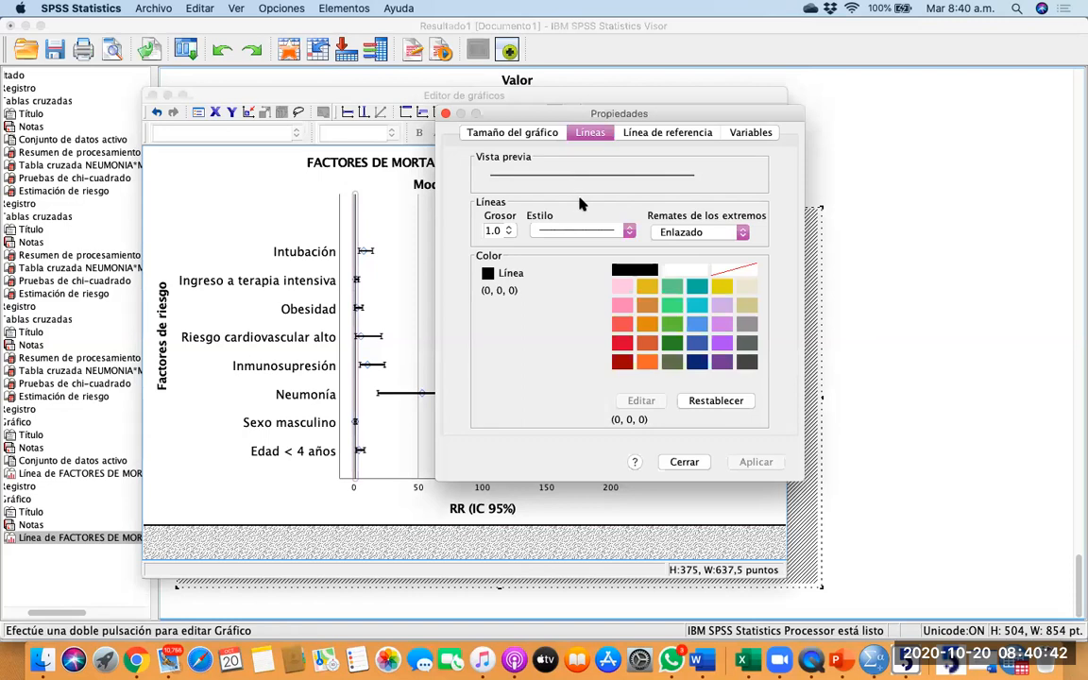
{"action": "left_click", "coordinate": [625, 231]}
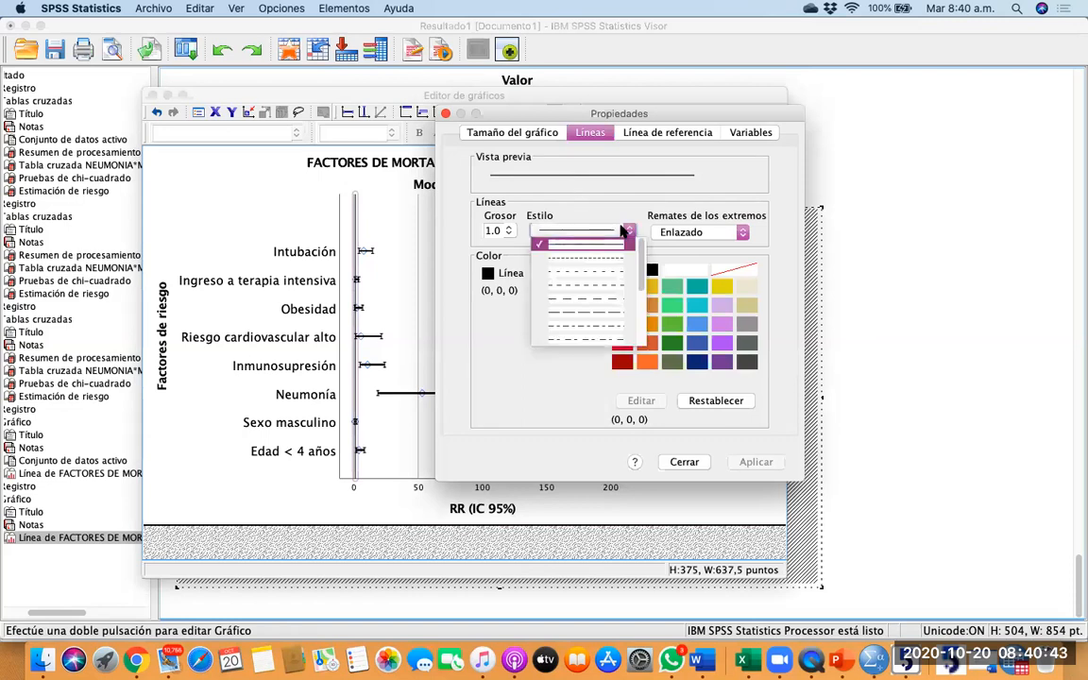
{"action": "left_click", "coordinate": [586, 284]}
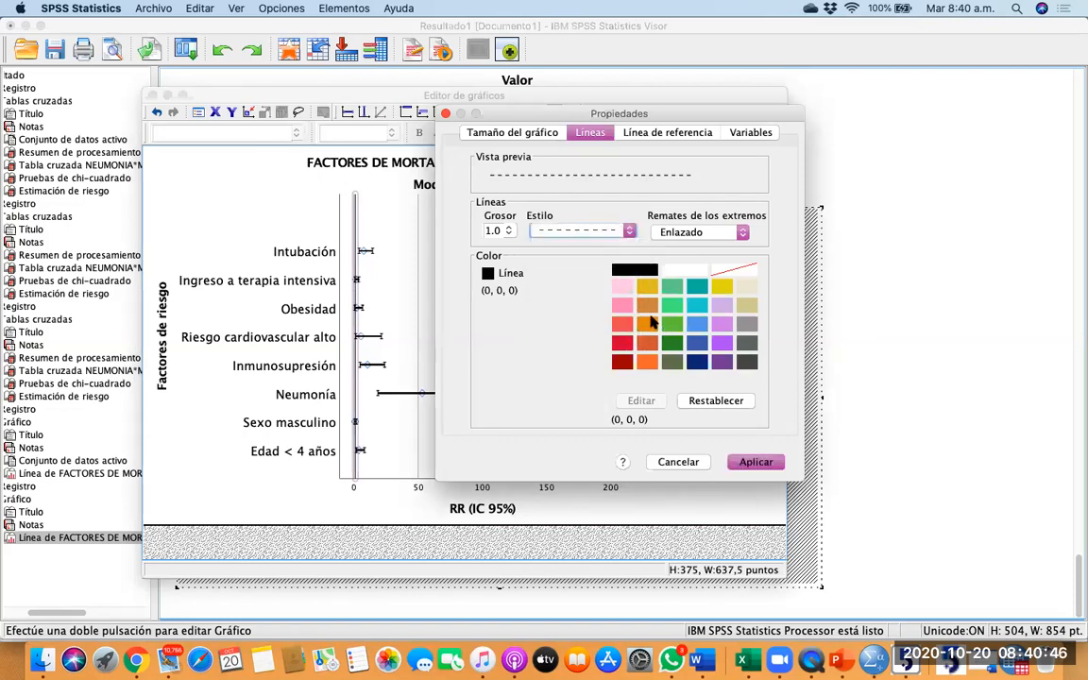
{"action": "left_click", "coordinate": [622, 343]}
{"action": "left_click", "coordinate": [756, 462]}
{"action": "left_click", "coordinate": [684, 462]}
{"action": "left_click", "coordinate": [718, 439]}
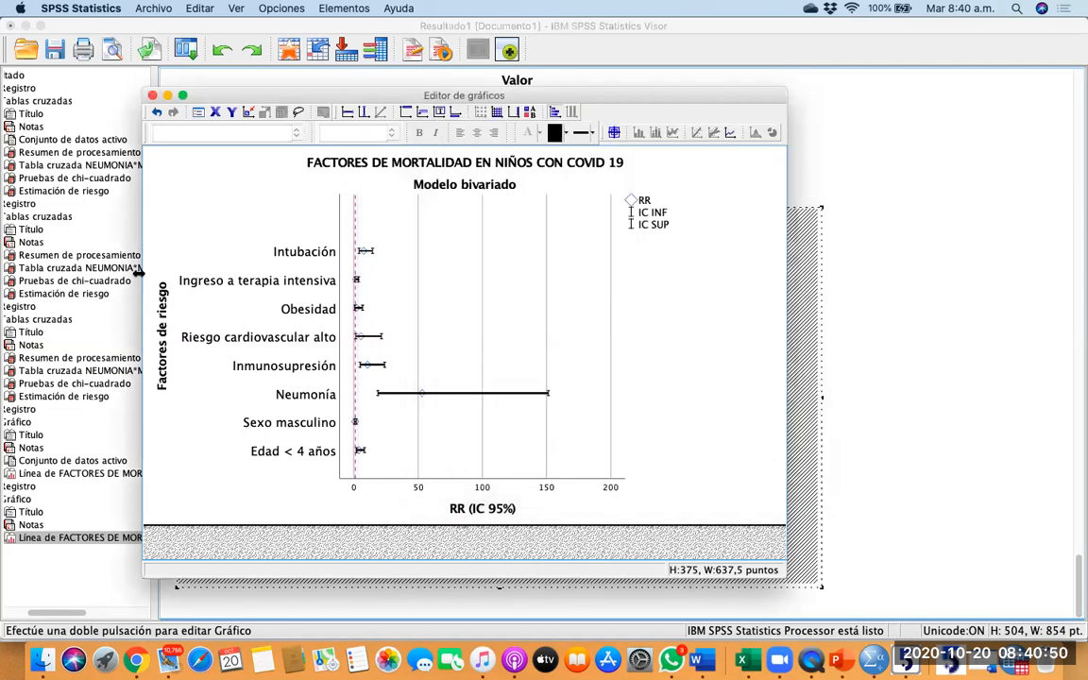
{"action": "left_click", "coordinate": [151, 98]}
{"action": "scroll", "coordinate": [551, 399], "scroll_direction": "up", "scroll_amount": 5}
{"action": "scroll", "coordinate": [551, 400], "scroll_direction": "down", "scroll_amount": 5}
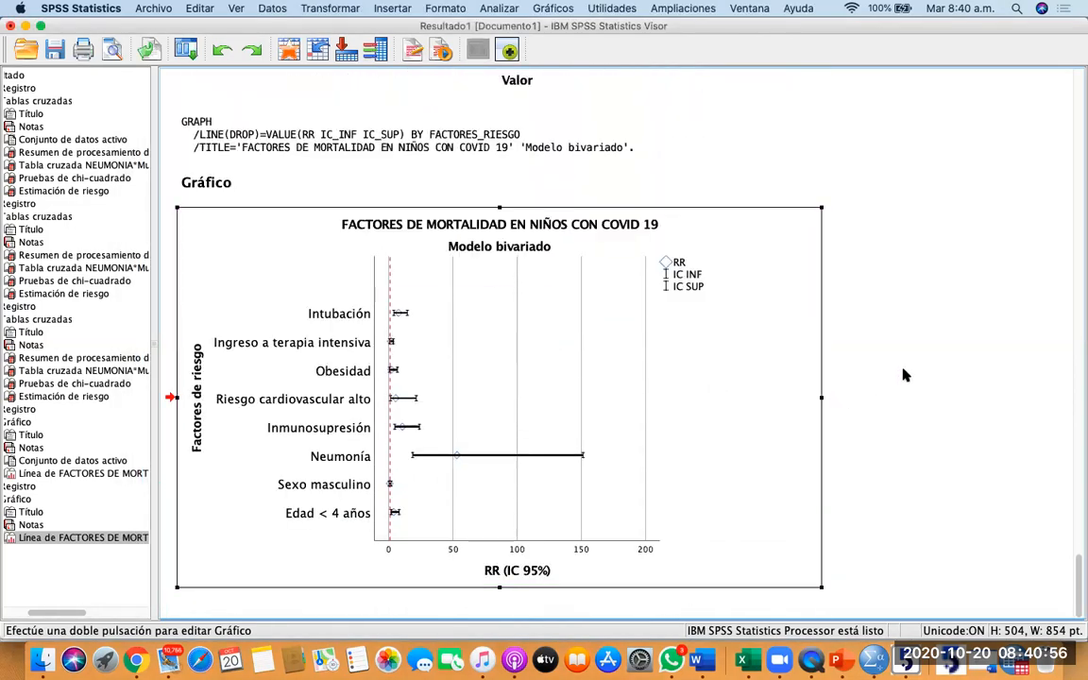
Set the maximum of the RR (IC 95%) scale axis to 150, apply it and return to the output.
{"action": "double_click", "coordinate": [643, 554]}
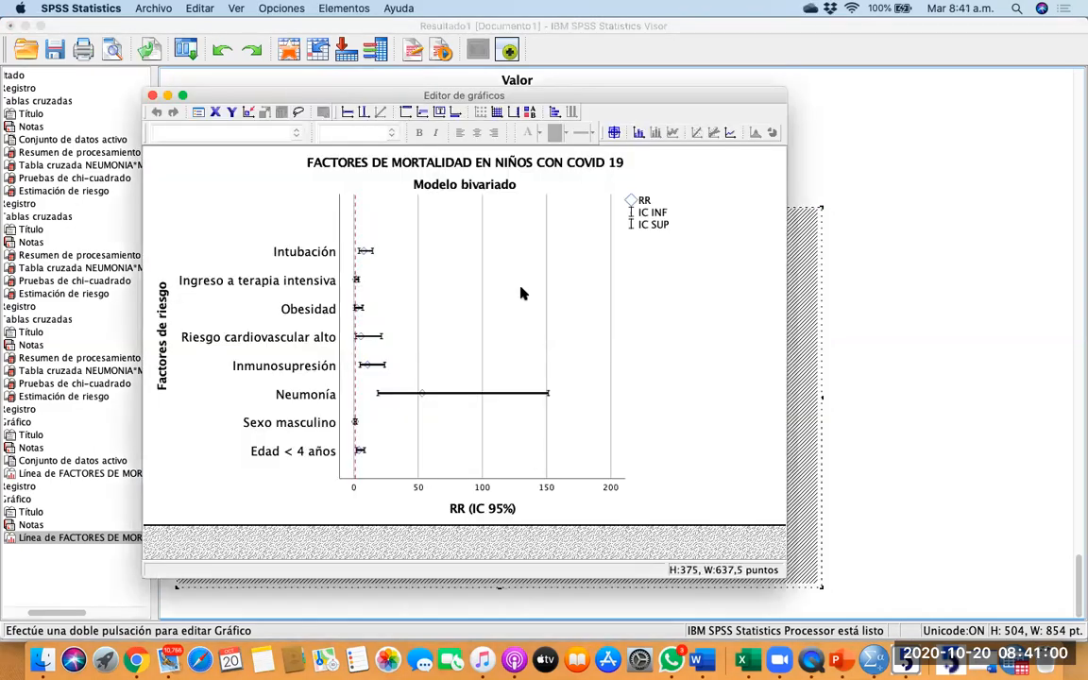
{"action": "double_click", "coordinate": [612, 486]}
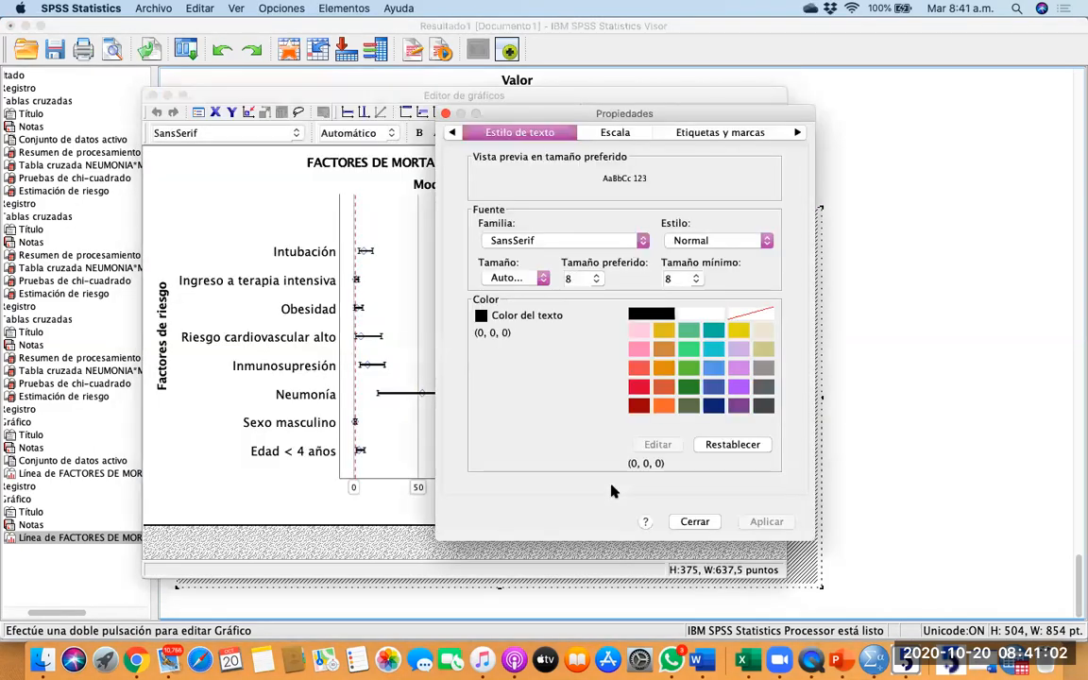
{"action": "left_click", "coordinate": [615, 134]}
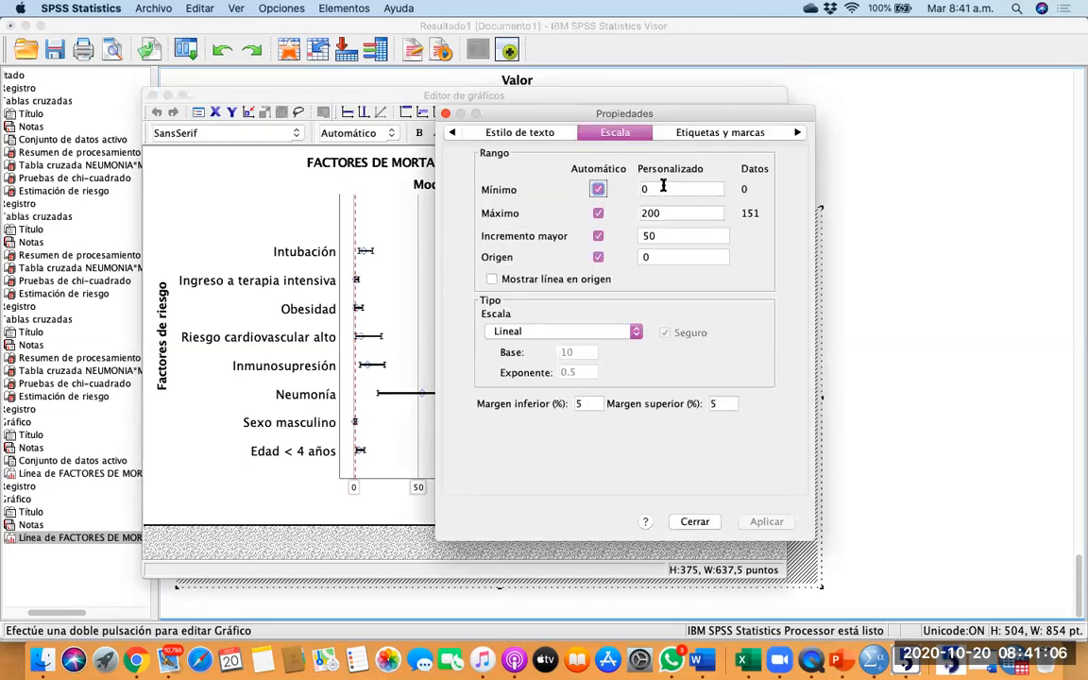
{"action": "double_click", "coordinate": [668, 213]}
{"action": "type", "text": "150"}
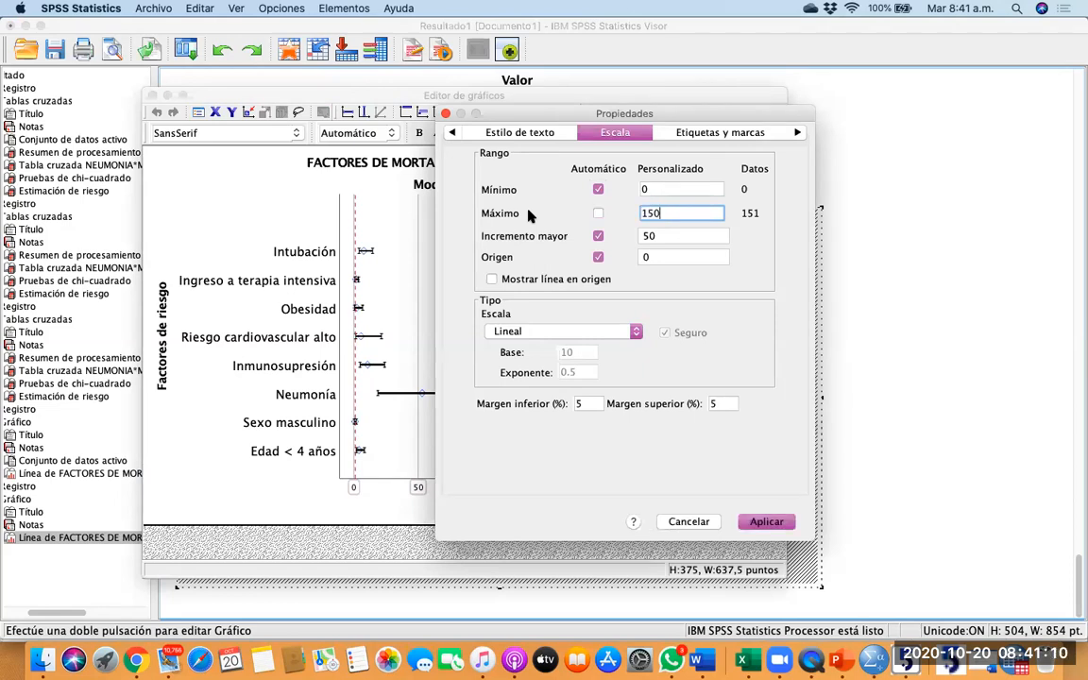
{"action": "left_click", "coordinate": [766, 521]}
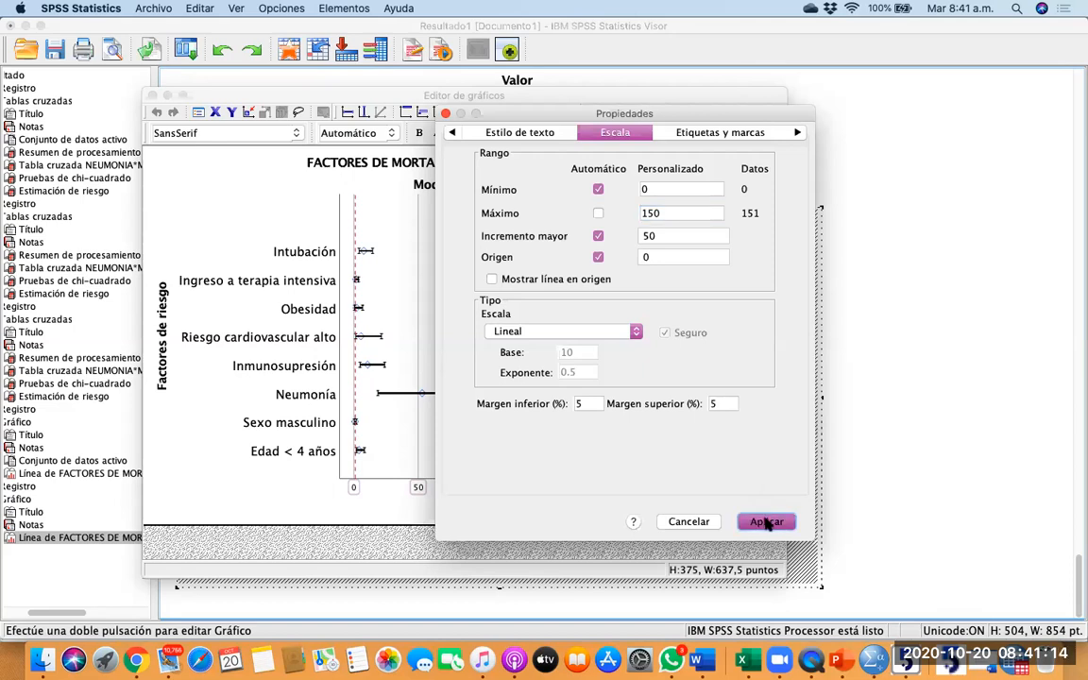
{"action": "left_click", "coordinate": [692, 521]}
{"action": "left_click", "coordinate": [795, 439]}
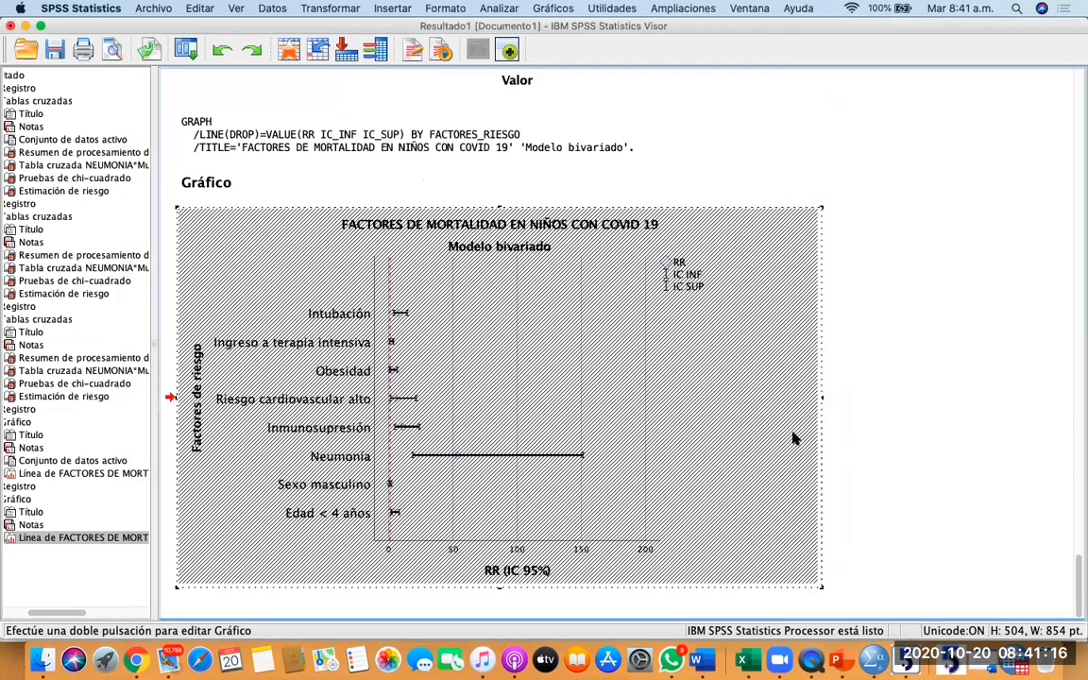
{"action": "left_click", "coordinate": [855, 432]}
{"action": "scroll", "coordinate": [768, 489], "scroll_direction": "down", "scroll_amount": 5}
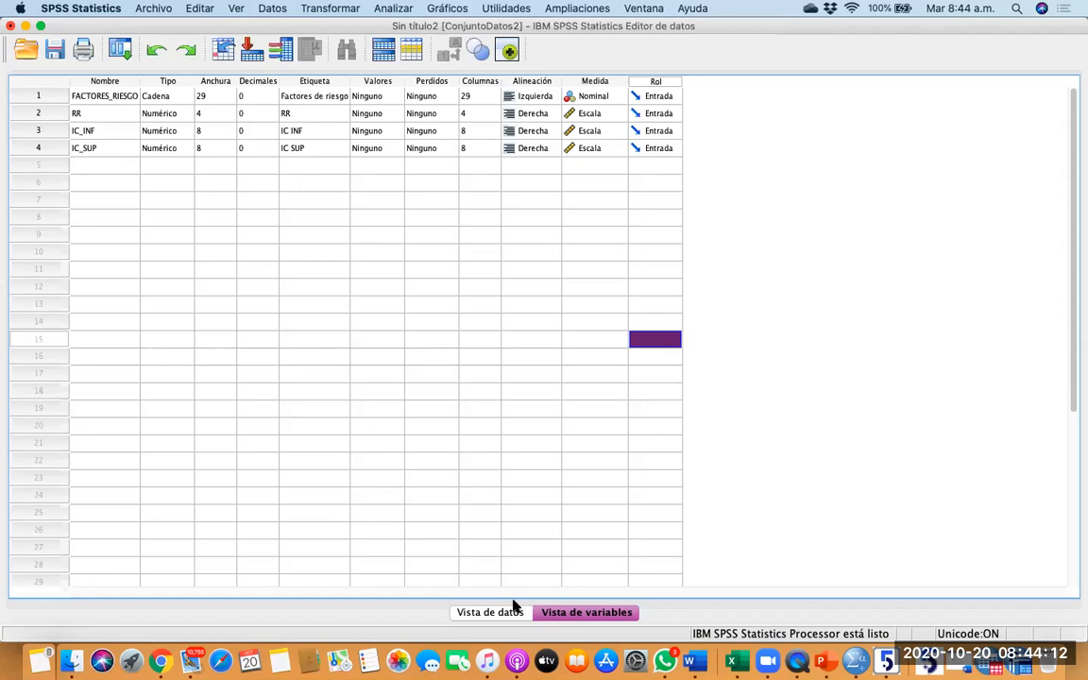
Close the untitled dataset ConjuntoDatos2 without saving its changes.
{"action": "left_click", "coordinate": [7, 25]}
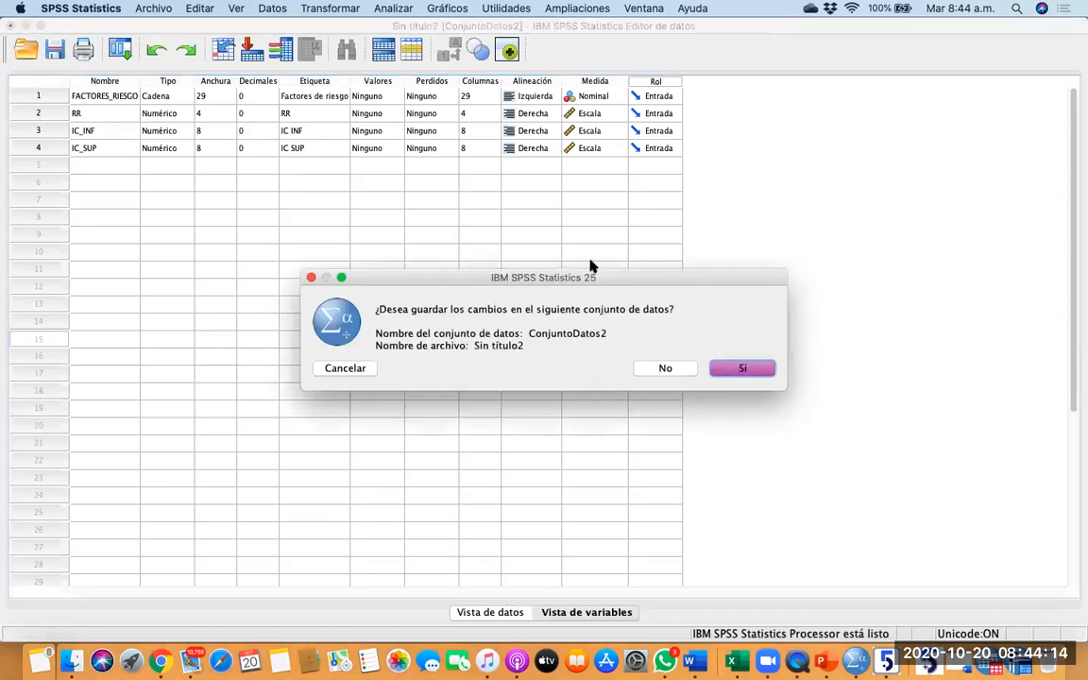
{"action": "left_click", "coordinate": [663, 371]}
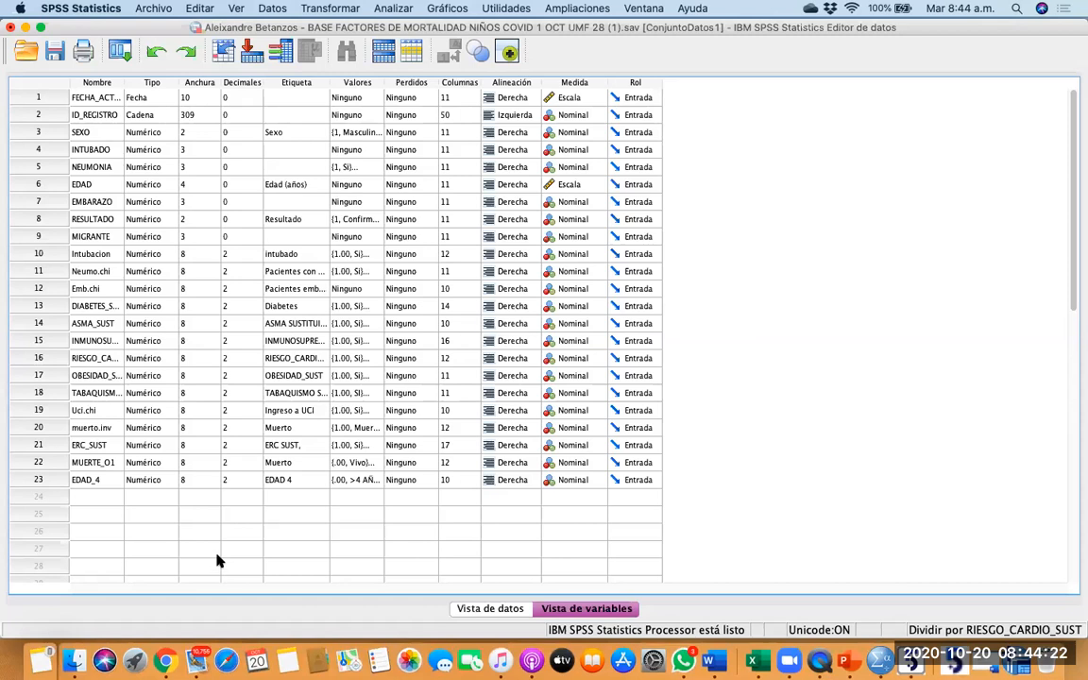
Examine the crosstabs setup with NEUMONIA in the rows and Muerto [MUERTE_O1] in the columns, leaving it without running it.
{"action": "left_click", "coordinate": [414, 8]}
{"action": "left_click", "coordinate": [726, 202]}
{"action": "left_click", "coordinate": [395, 7]}
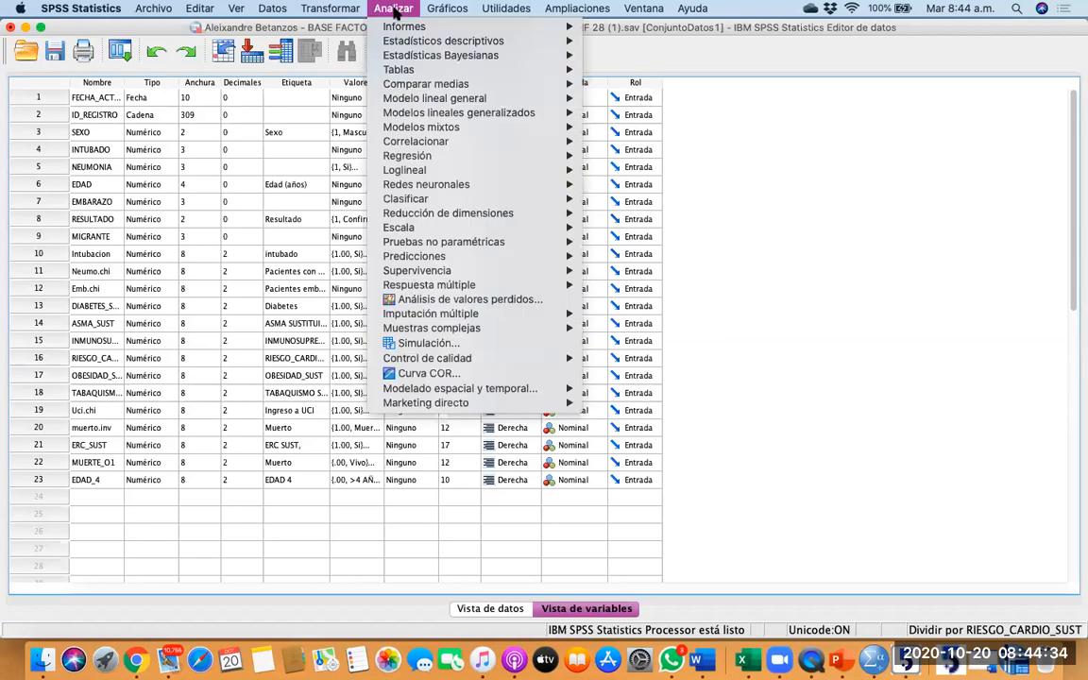
{"action": "mouse_move", "coordinate": [439, 40]}
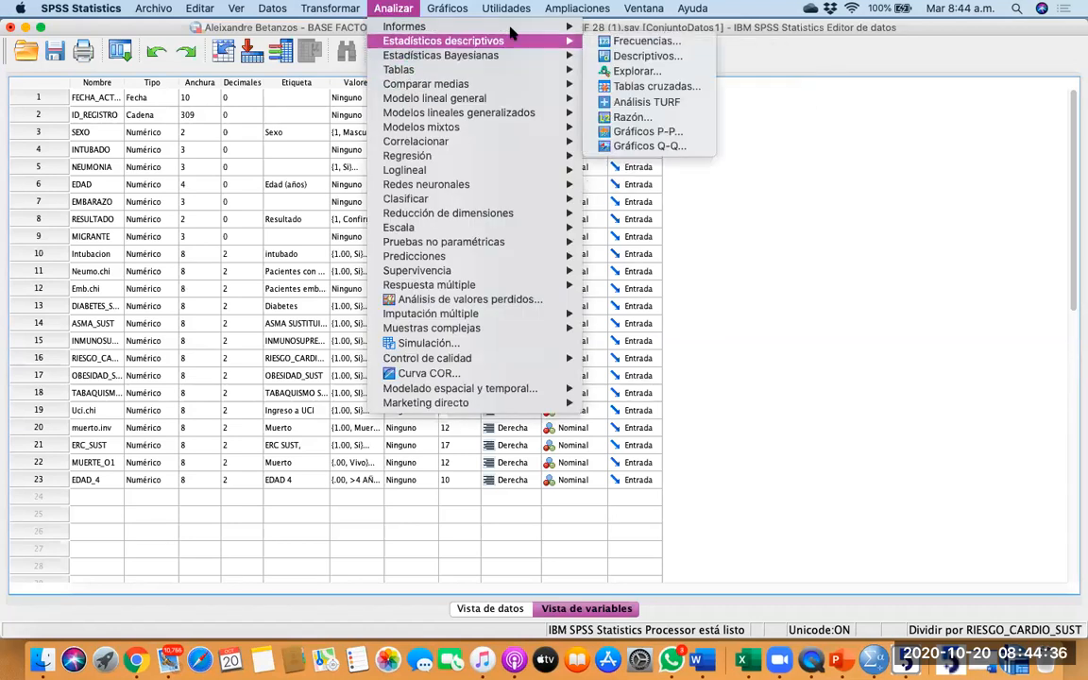
{"action": "left_click", "coordinate": [632, 87]}
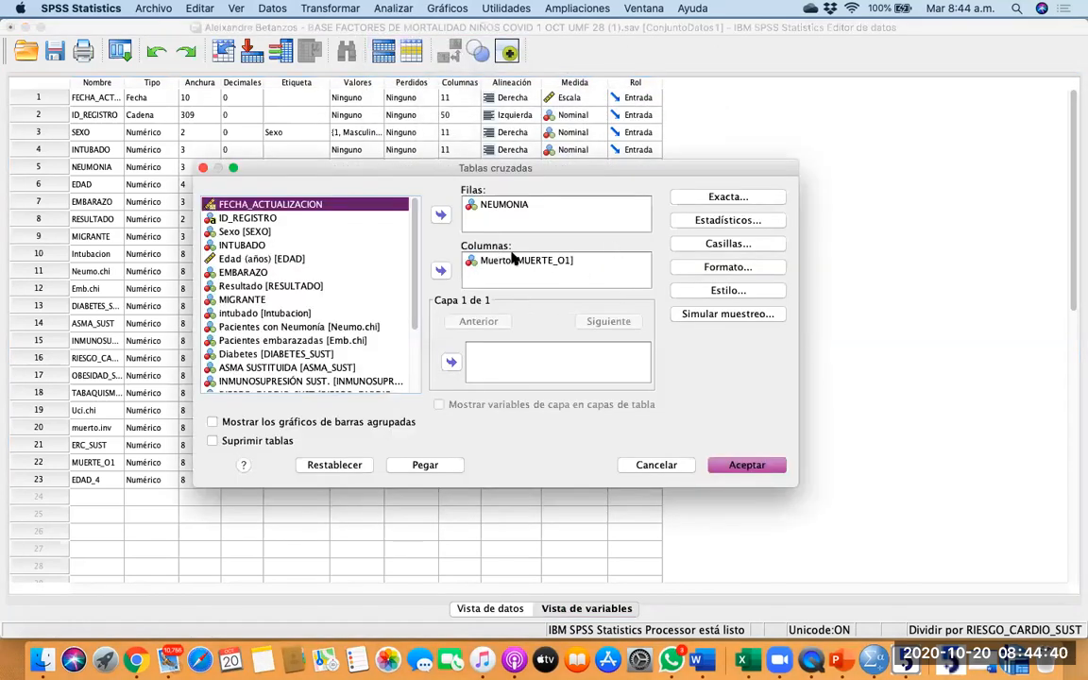
{"action": "left_click", "coordinate": [744, 466]}
{"action": "left_click", "coordinate": [655, 465]}
Quit SPSS Statistics by closing the last data editor, without saving the remaining work.
{"action": "left_click", "coordinate": [10, 27]}
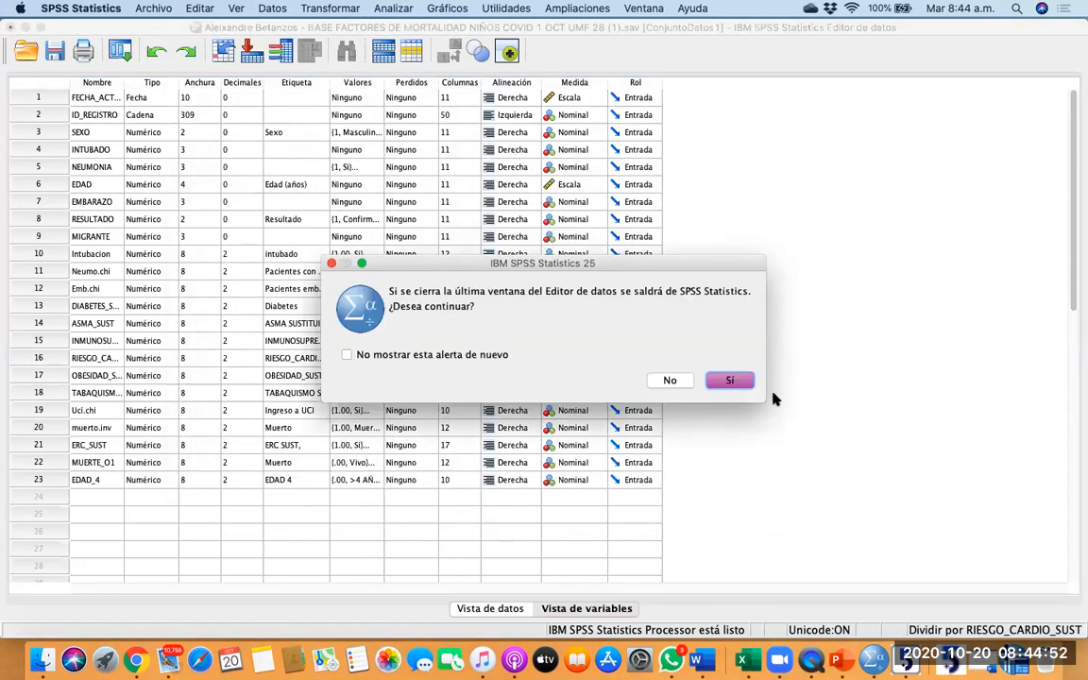
{"action": "left_click", "coordinate": [728, 381]}
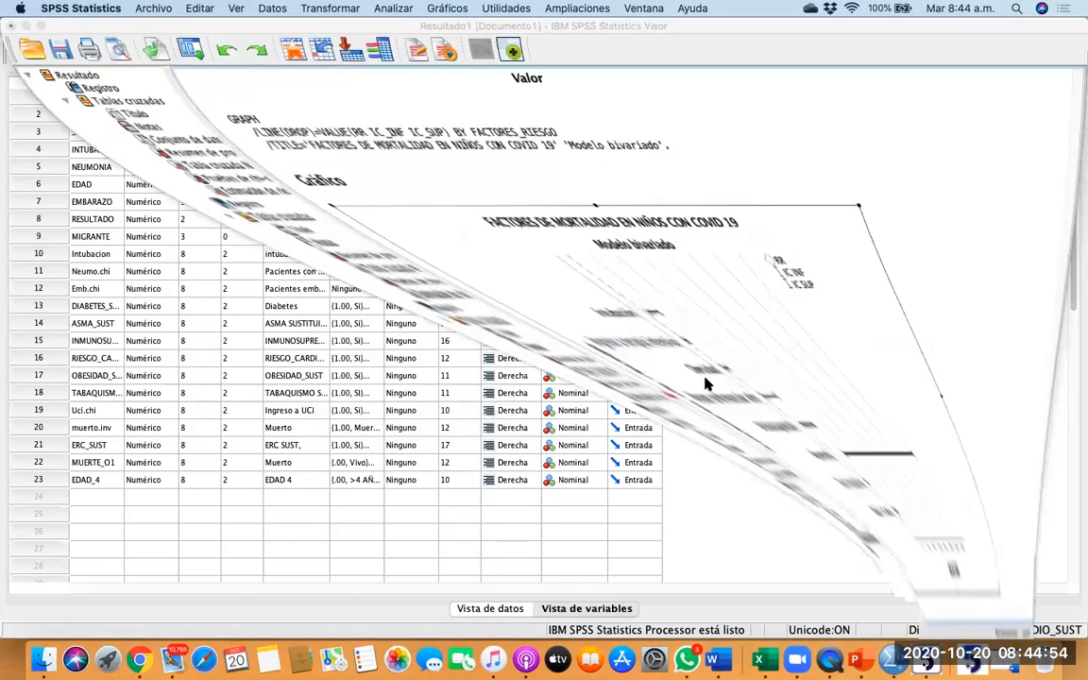
{"action": "left_click", "coordinate": [666, 367]}
{"action": "left_click", "coordinate": [635, 378]}
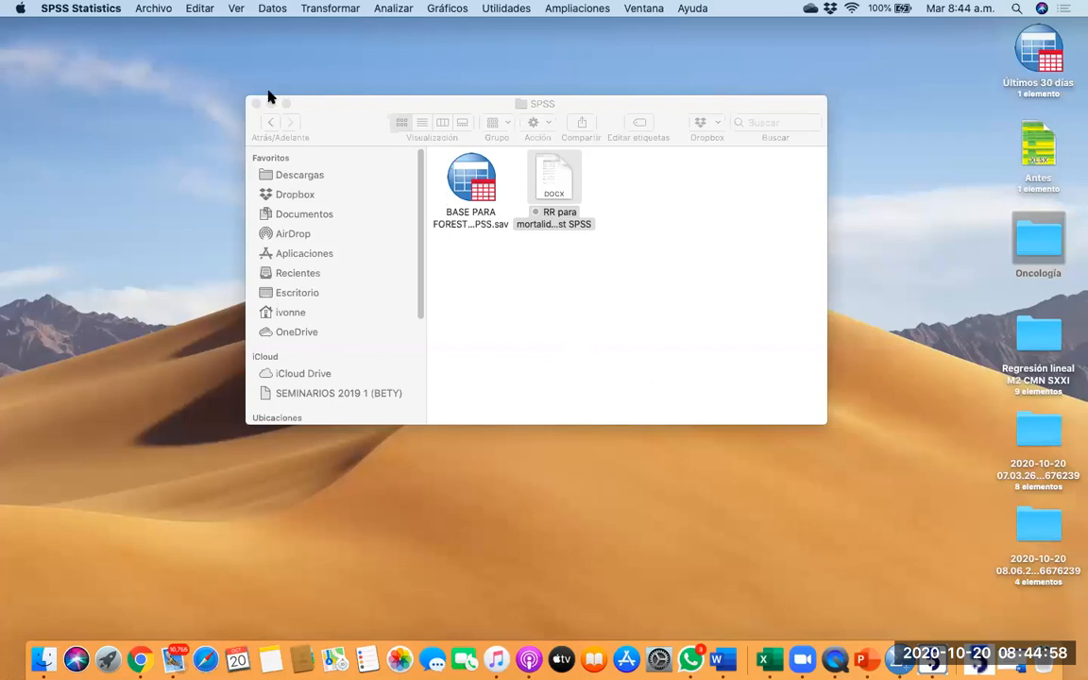
Open the workbook BASE PARA RR REV MAN.xlsx from the Forest Plot folder in Excel, denying the keychain access request.
{"action": "left_click", "coordinate": [271, 123]}
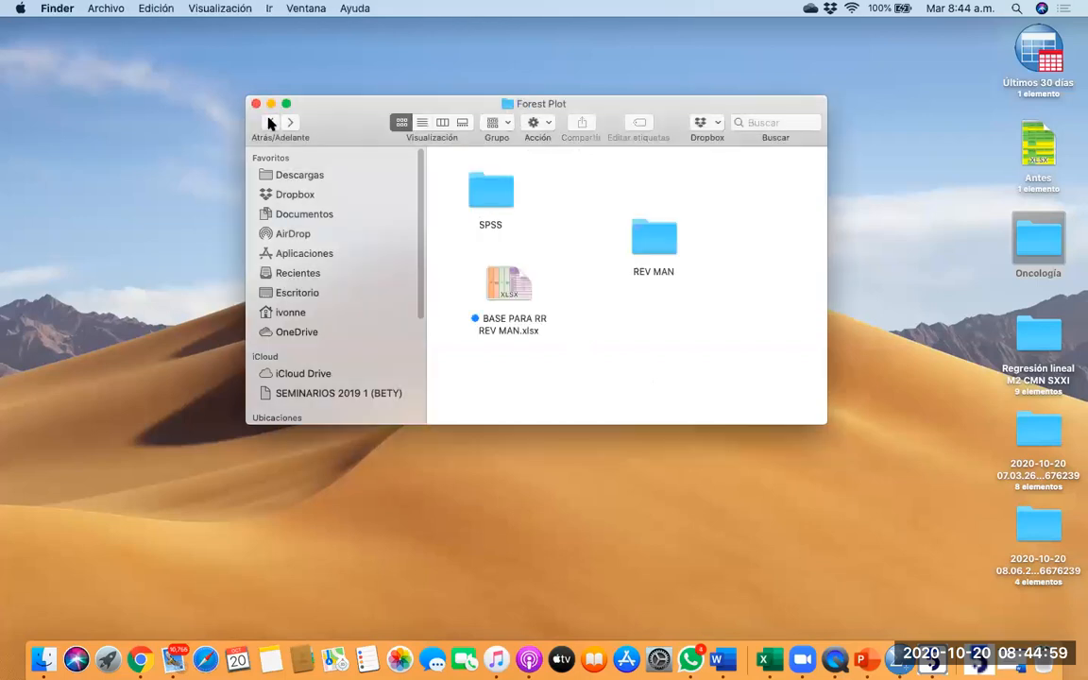
{"action": "left_click", "coordinate": [520, 293]}
{"action": "double_click", "coordinate": [520, 296]}
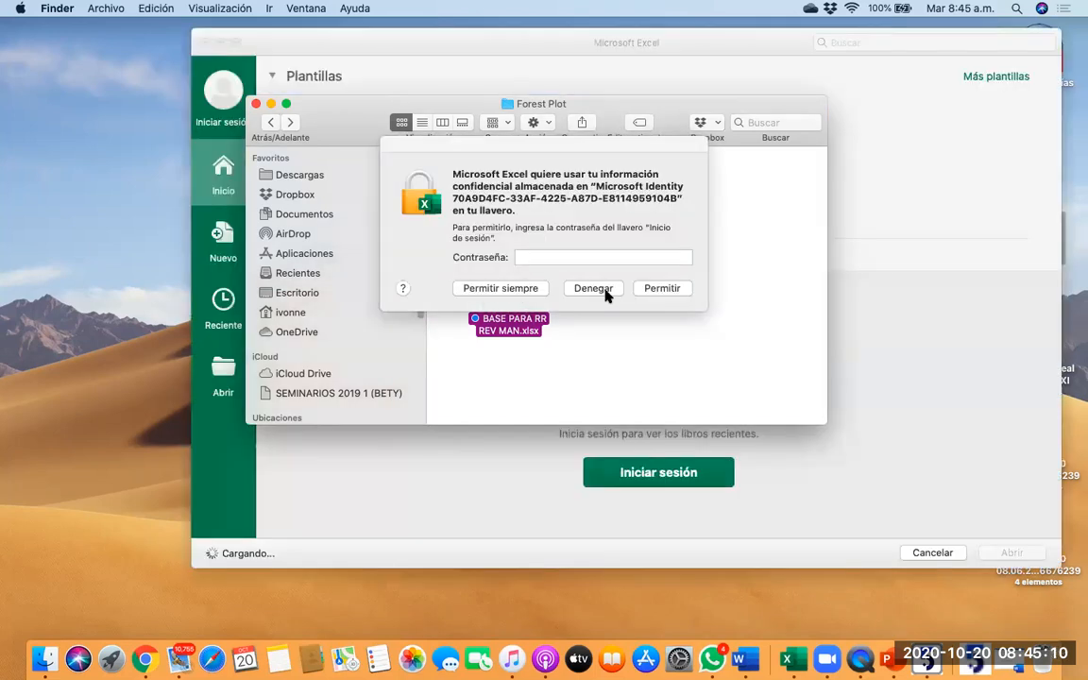
{"action": "left_click", "coordinate": [607, 291]}
{"action": "double_click", "coordinate": [508, 309]}
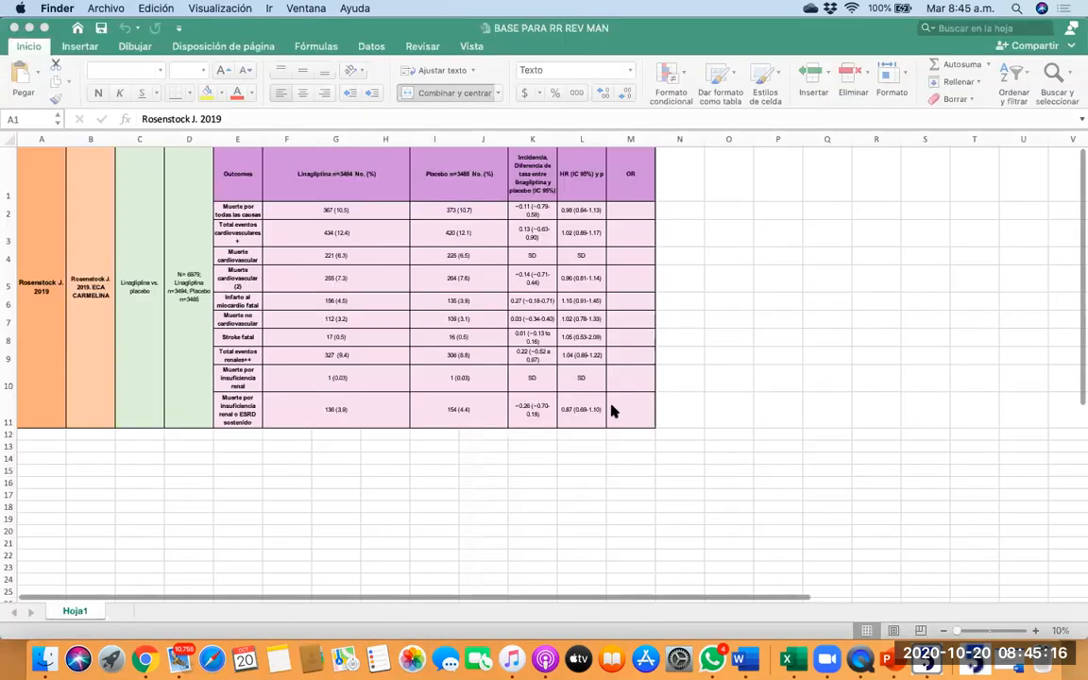
Examine the Rosenstock J. 2019 outcomes, focusing on Muerte por todas las causas for Linagliptina, Placebo and the rate difference.
{"action": "scroll", "coordinate": [617, 364], "scroll_direction": "up", "scroll_amount": 3}
{"action": "scroll", "coordinate": [352, 309], "scroll_direction": "up", "scroll_amount": 4}
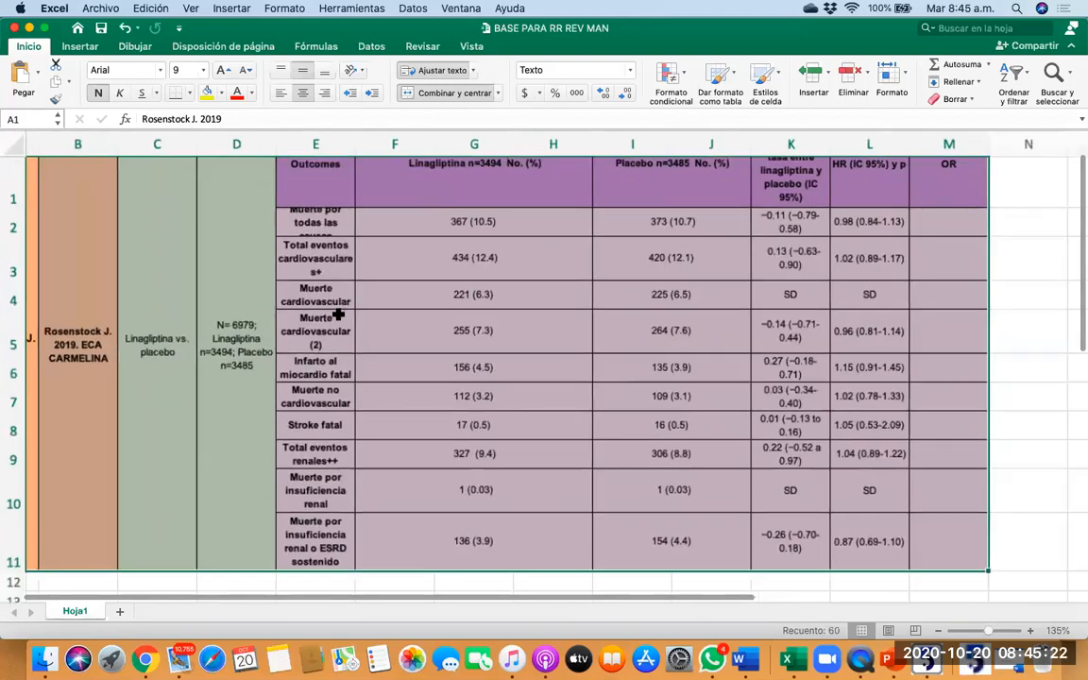
{"action": "scroll", "coordinate": [338, 316], "scroll_direction": "up", "scroll_amount": 2}
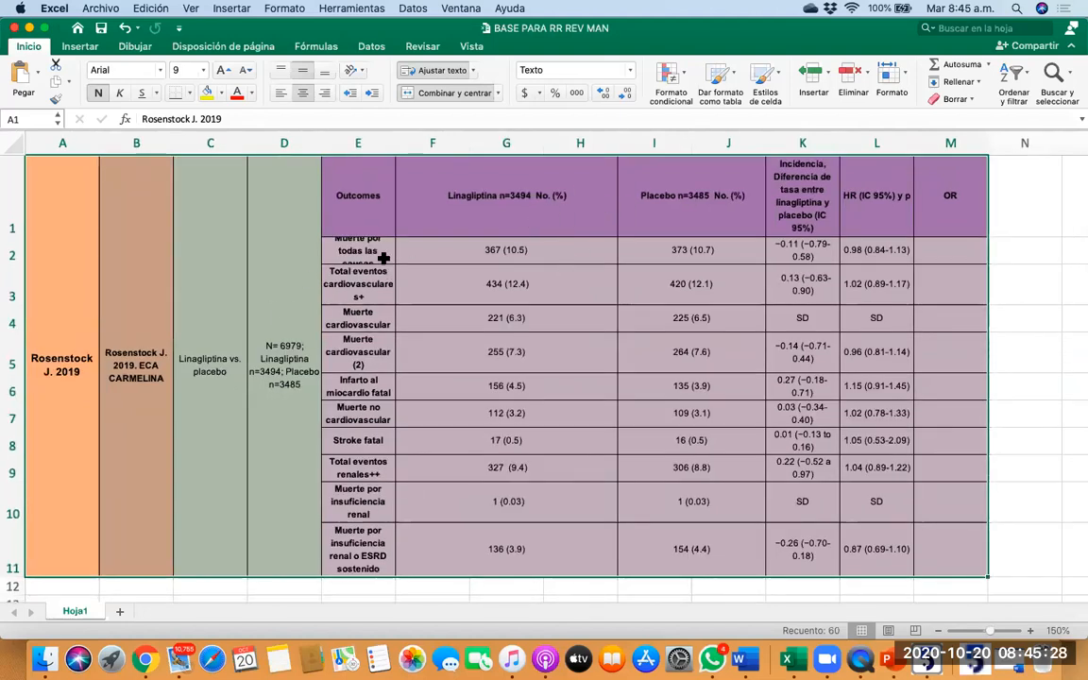
{"action": "left_click_drag", "start_coordinate": [381, 257], "coordinate": [377, 280]}
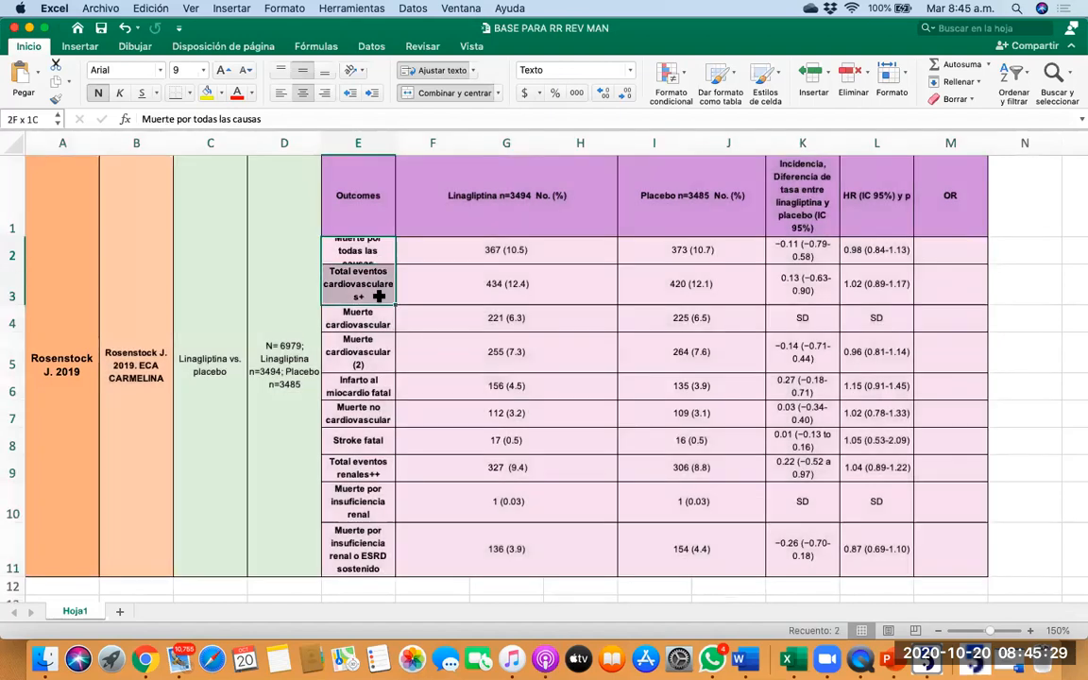
{"action": "left_click", "coordinate": [371, 272]}
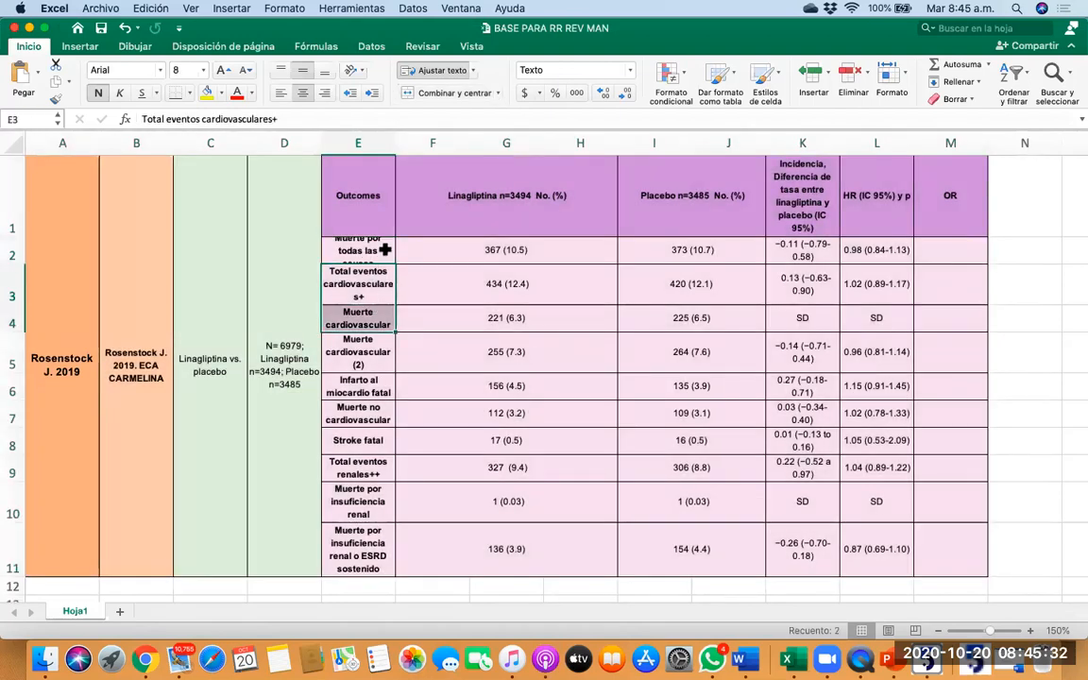
{"action": "left_click", "coordinate": [383, 251]}
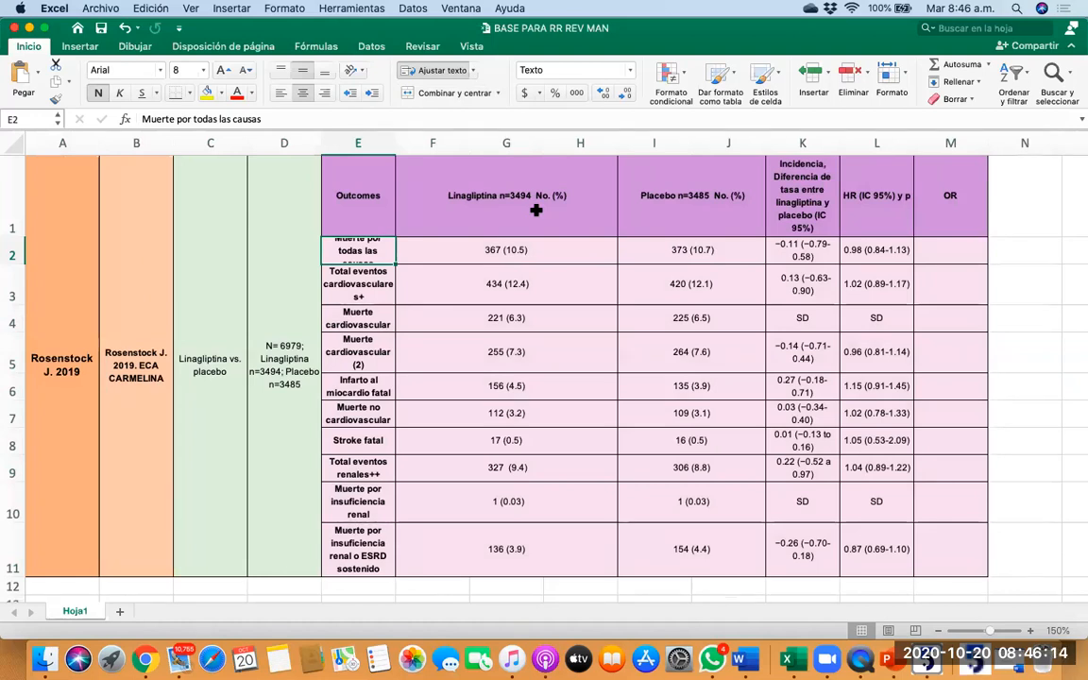
{"action": "left_click", "coordinate": [490, 253]}
{"action": "left_click", "coordinate": [643, 251]}
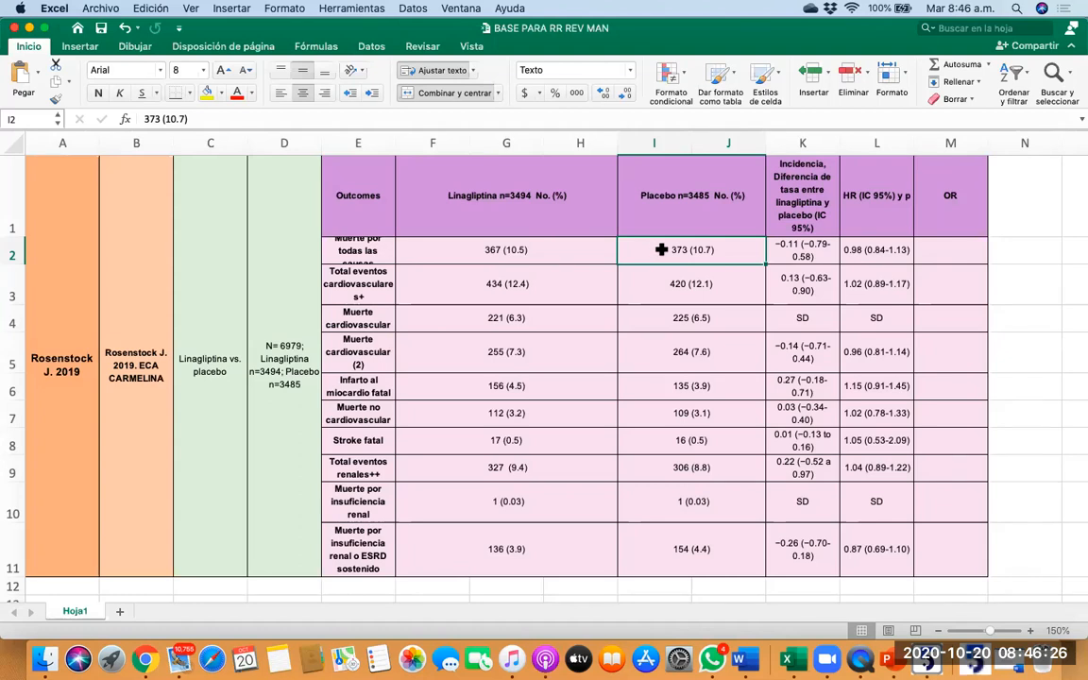
{"action": "left_click", "coordinate": [771, 254]}
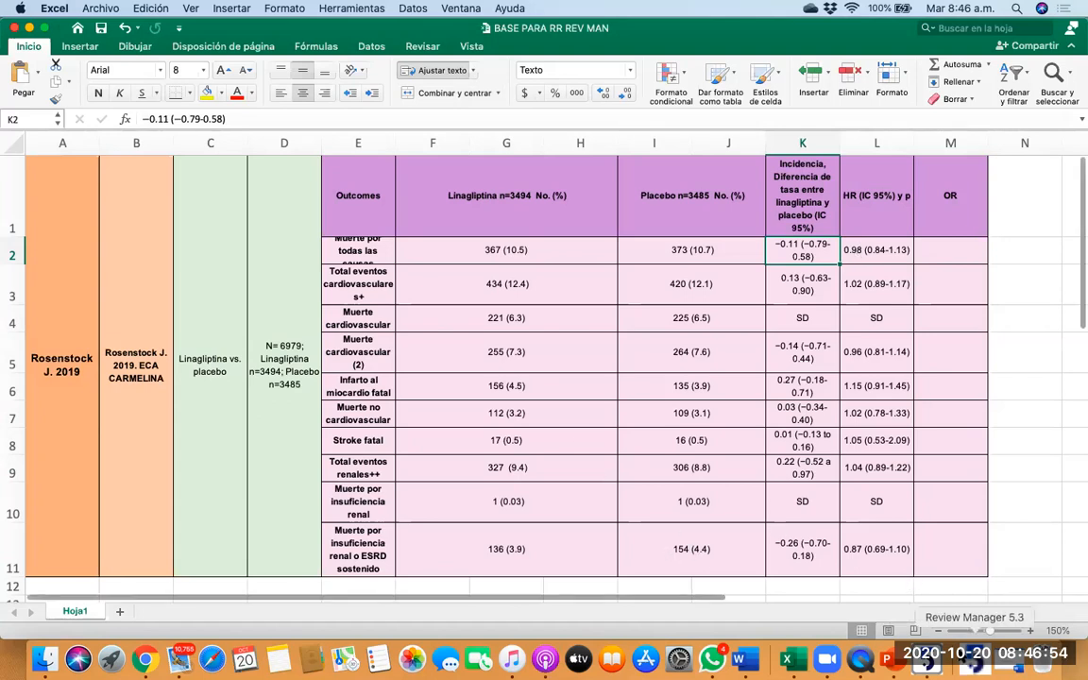
Switch to Review Manager 5.3 and create a new intervention review.
{"action": "left_click", "coordinate": [949, 659]}
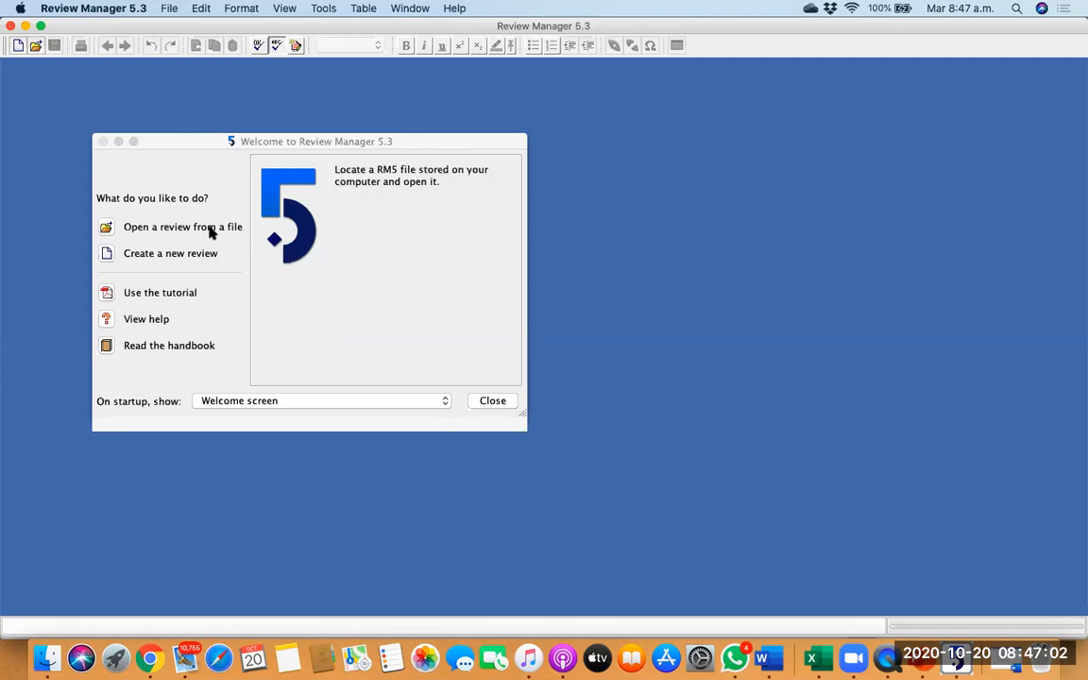
{"action": "left_click", "coordinate": [153, 254]}
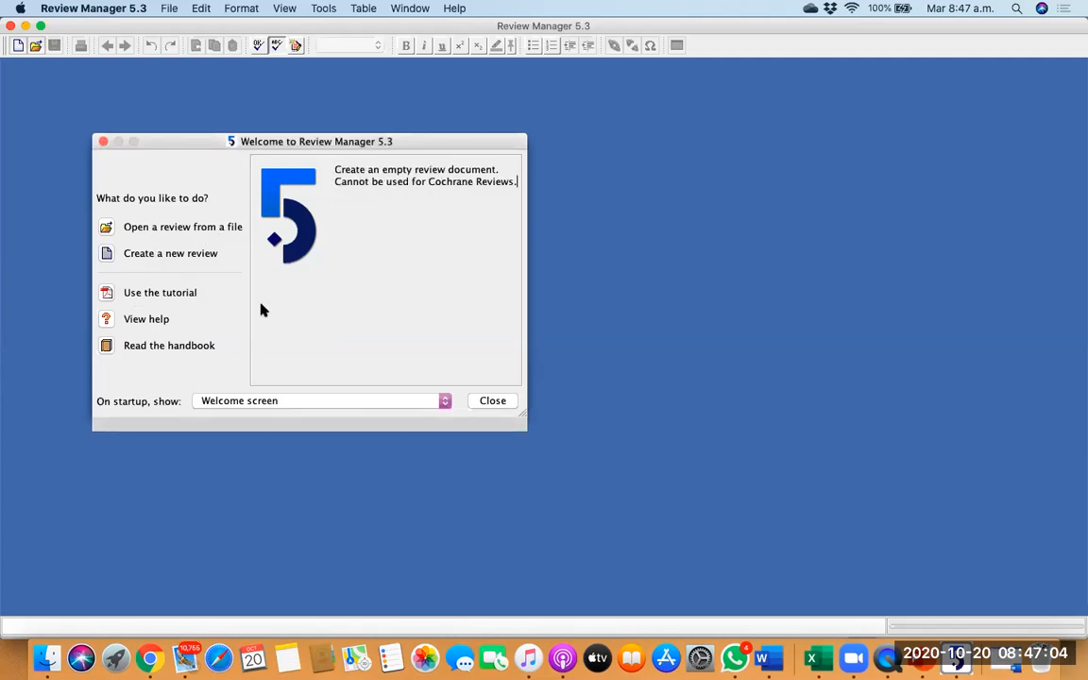
{"action": "left_click", "coordinate": [775, 450]}
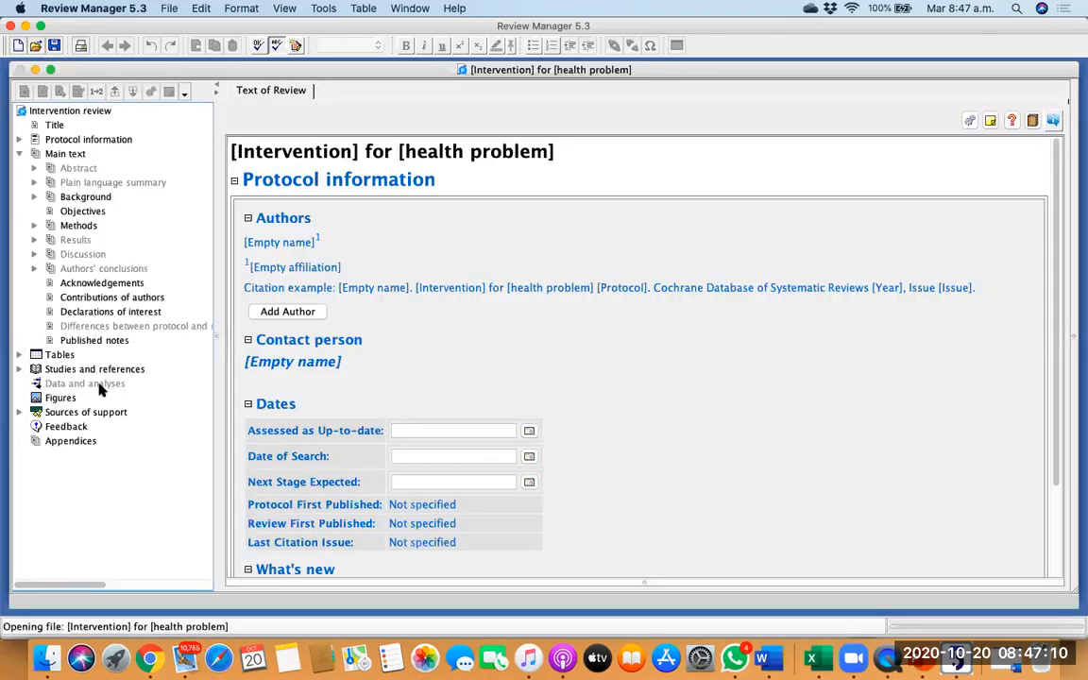
Add an included study identified as Muerte todas las causas under References to studies, keeping the default data source.
{"action": "left_click", "coordinate": [35, 373]}
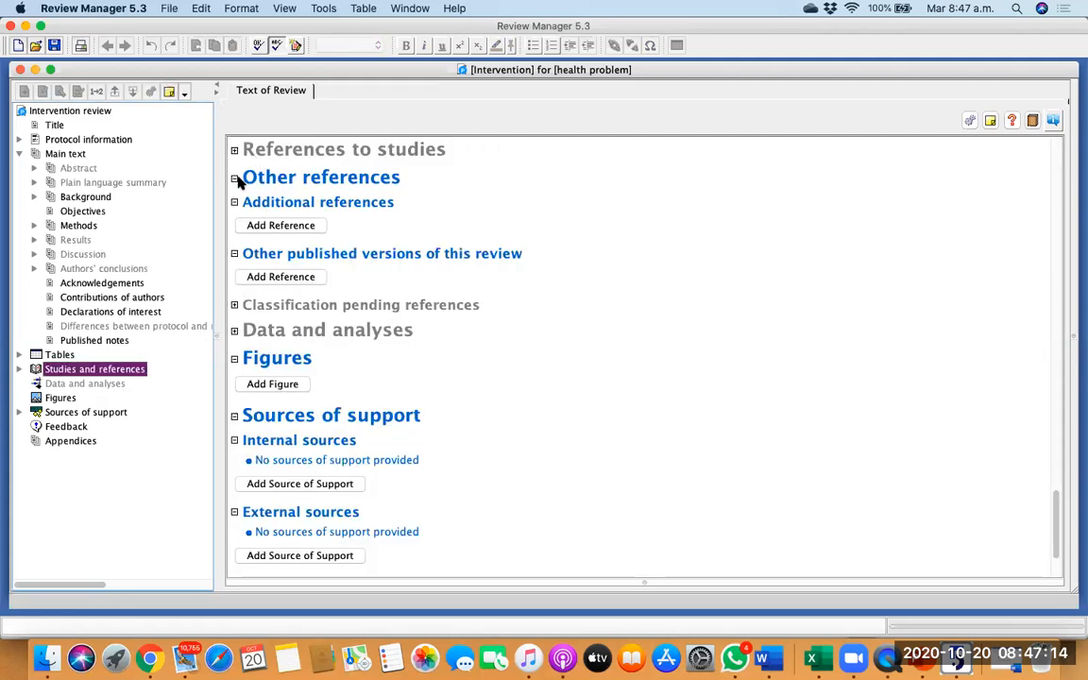
{"action": "left_click", "coordinate": [234, 152]}
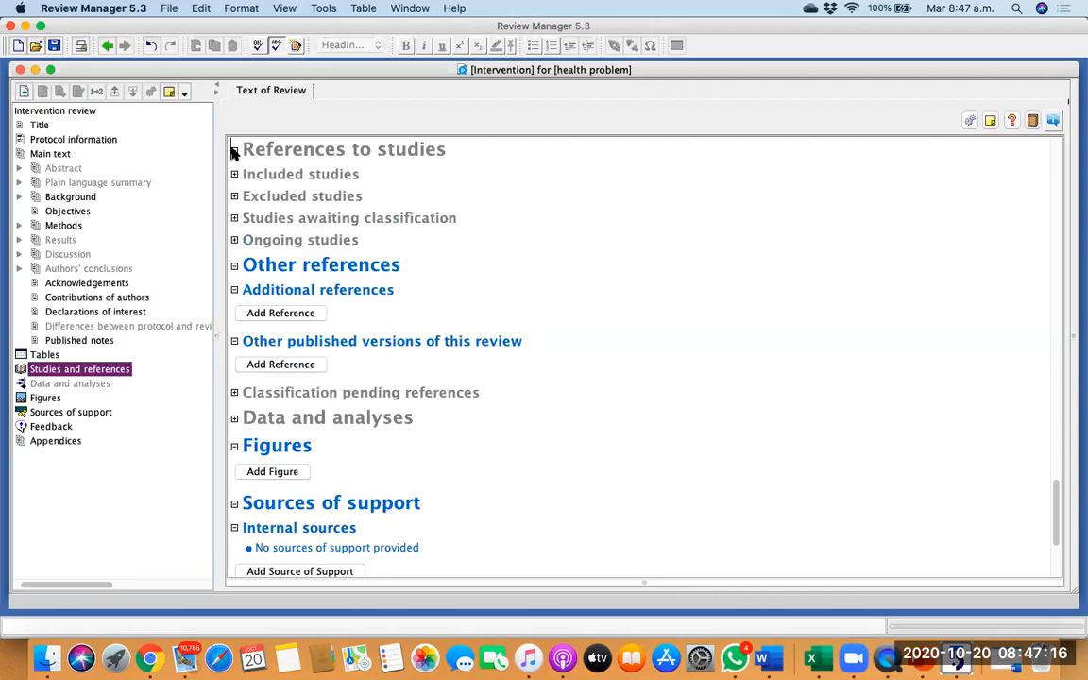
{"action": "left_click", "coordinate": [235, 175]}
{"action": "left_click", "coordinate": [261, 199]}
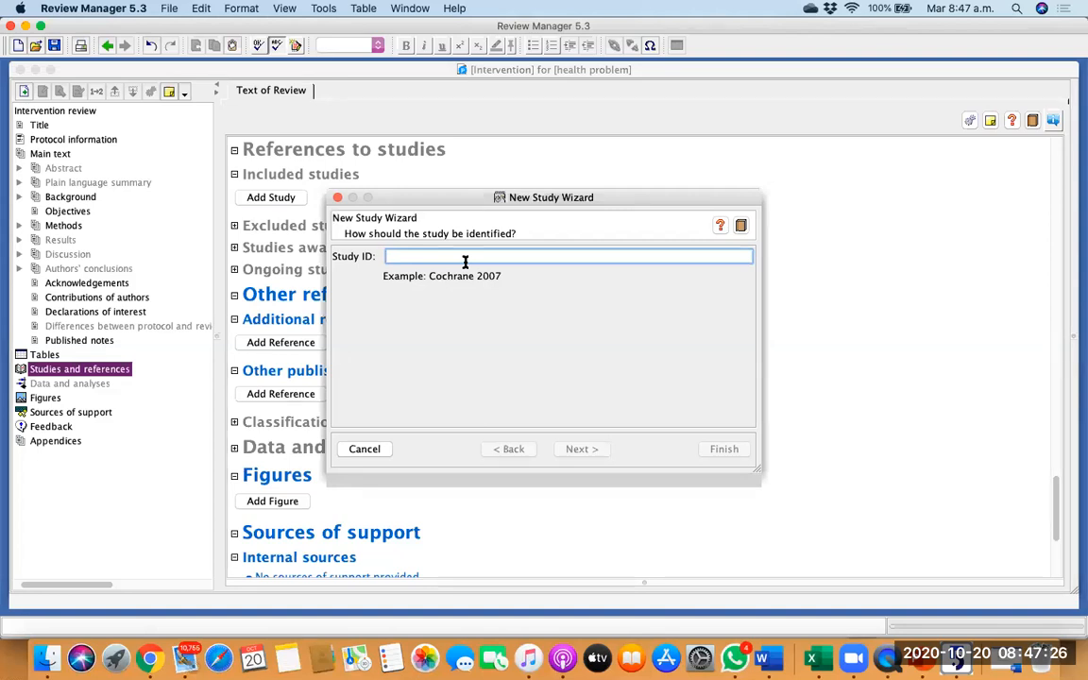
{"action": "type", "text": "m"}
{"action": "key", "text": "BackSpace"}
{"action": "type", "text": "M"}
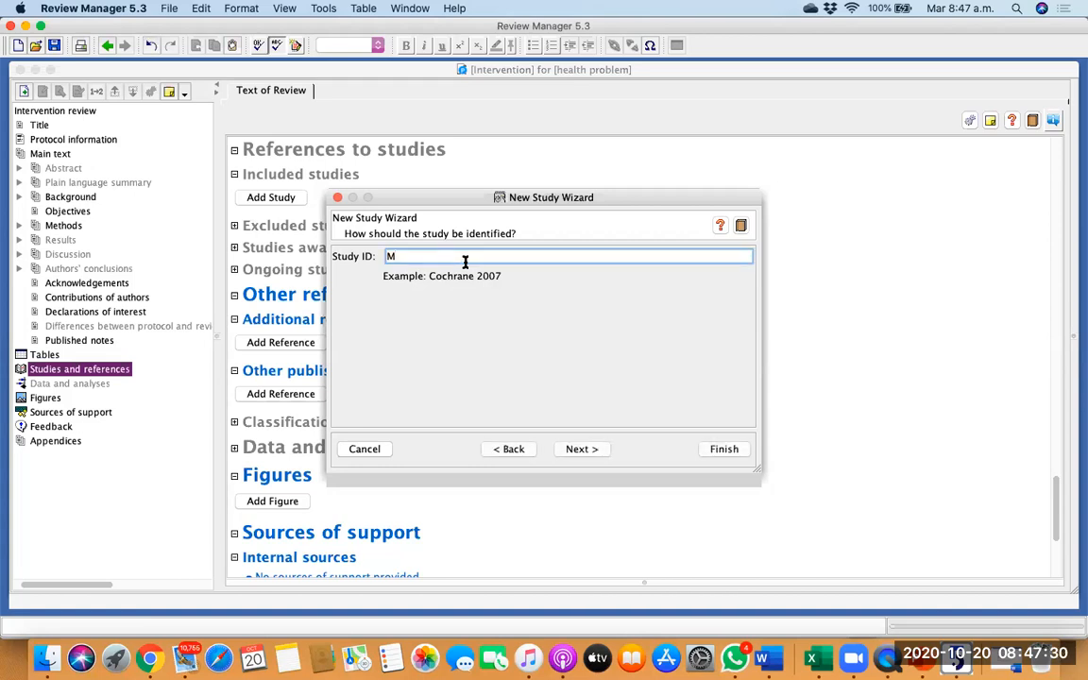
{"action": "type", "text": "uerte todas las causas"}
{"action": "left_click", "coordinate": [585, 451]}
{"action": "left_click", "coordinate": [721, 450]}
Add a second included study with the ID Total de eventos cardiovasculares.
{"action": "scroll", "coordinate": [274, 288], "scroll_direction": "up", "scroll_amount": 3}
{"action": "left_click", "coordinate": [277, 301]}
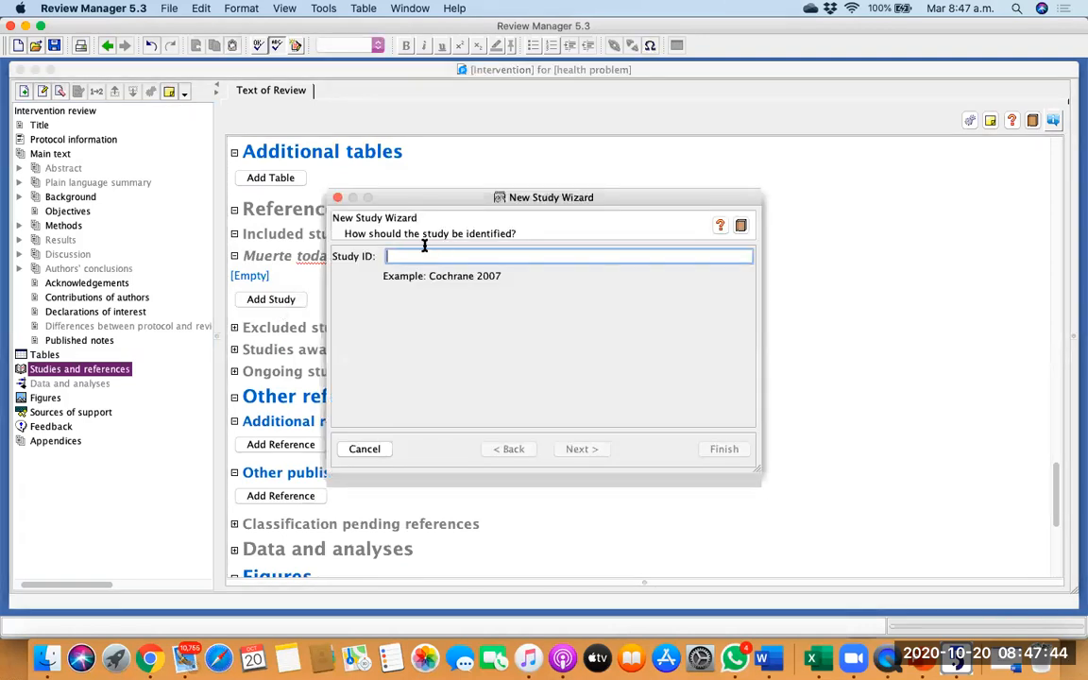
{"action": "type", "text": "Tota"}
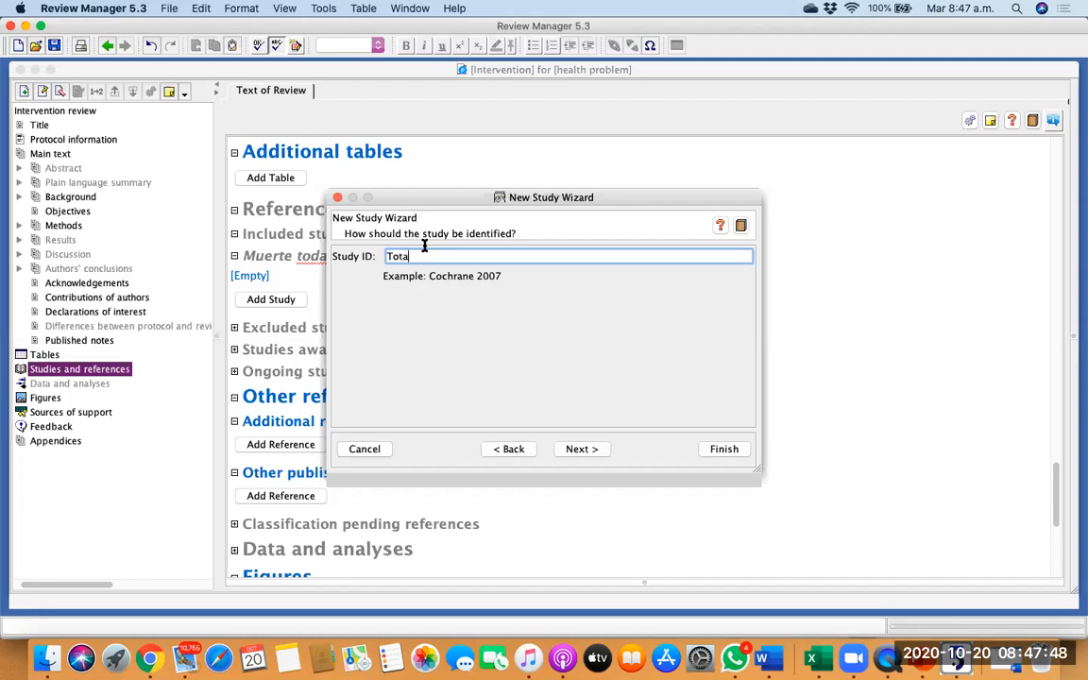
{"action": "type", "text": "l de eventos cardioivasculares"}
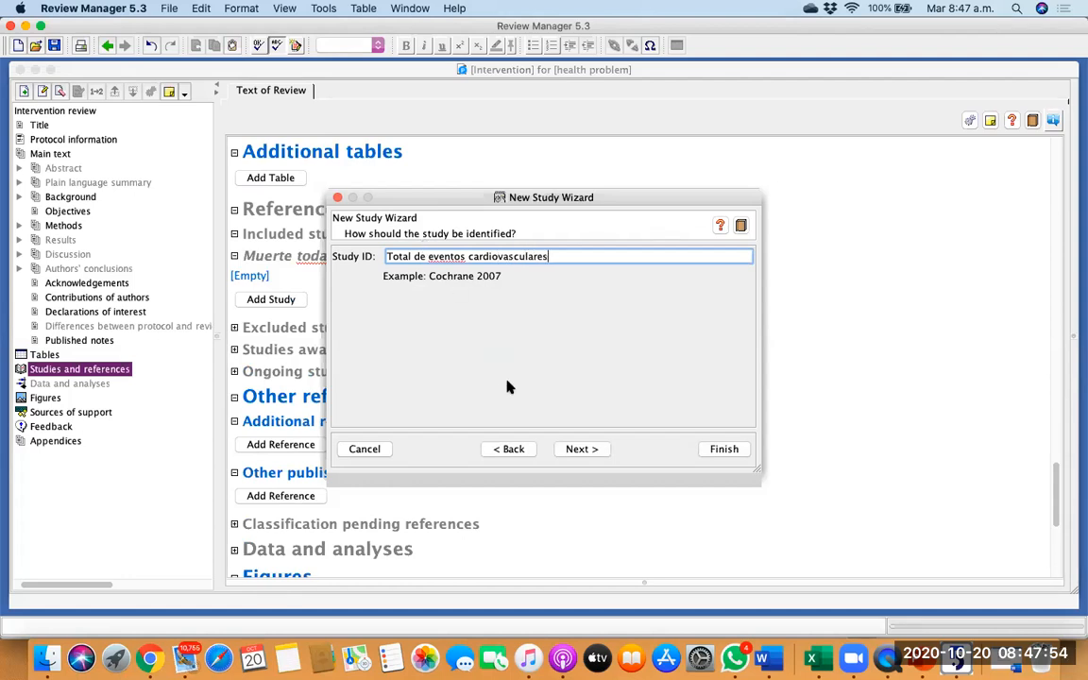
{"action": "left_click", "coordinate": [727, 450]}
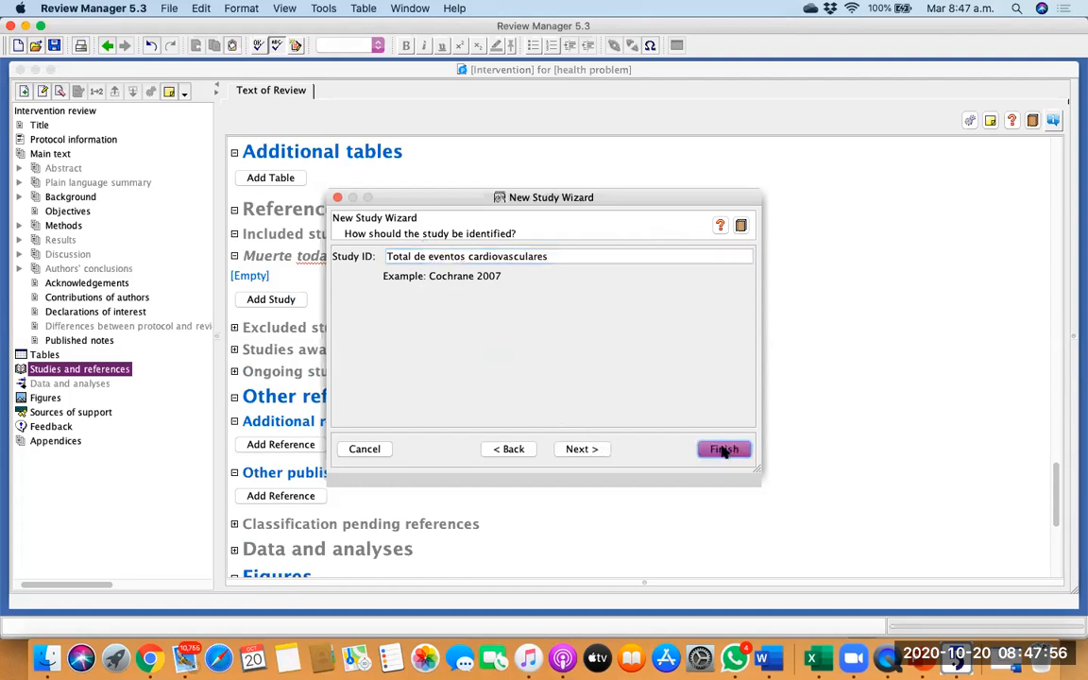
Add another included study with the ID Muerte cardiovascular, keeping the default data source.
{"action": "scroll", "coordinate": [308, 283], "scroll_direction": "up", "scroll_amount": 5}
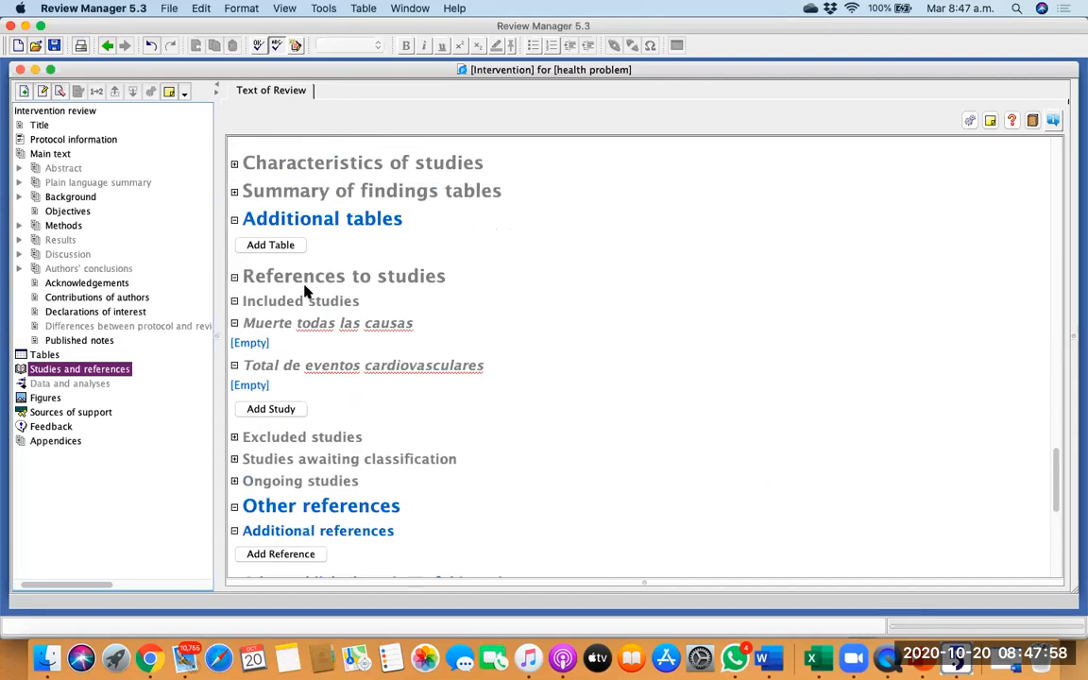
{"action": "scroll", "coordinate": [264, 378], "scroll_direction": "down", "scroll_amount": 1}
{"action": "left_click", "coordinate": [266, 369]}
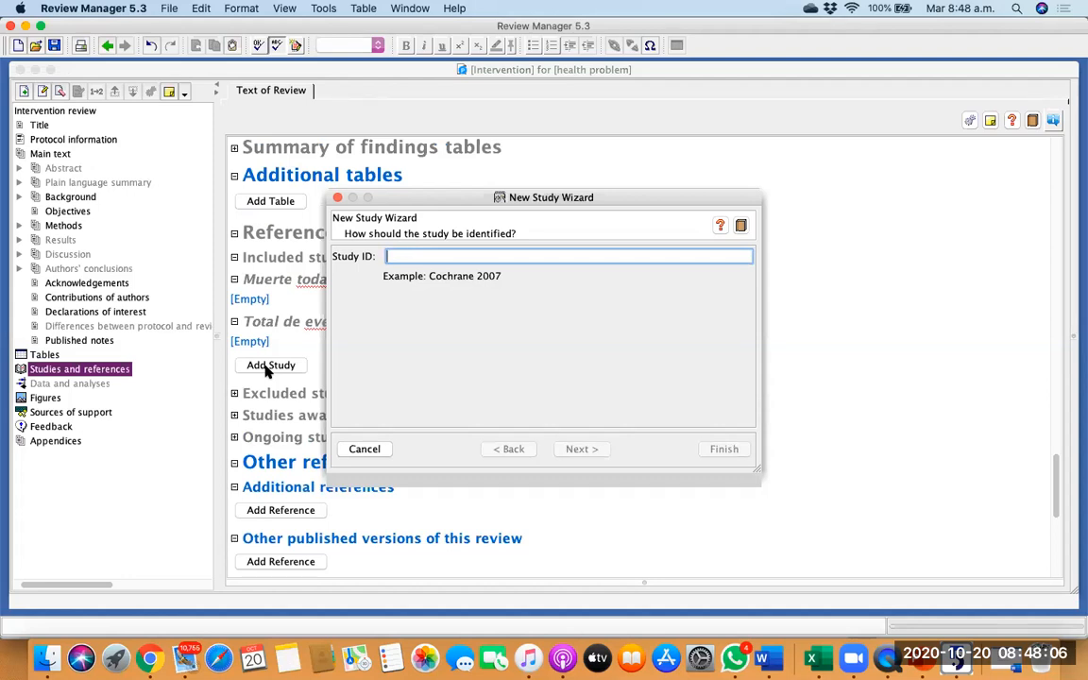
{"action": "type", "text": "Muerte cardiovasc"}
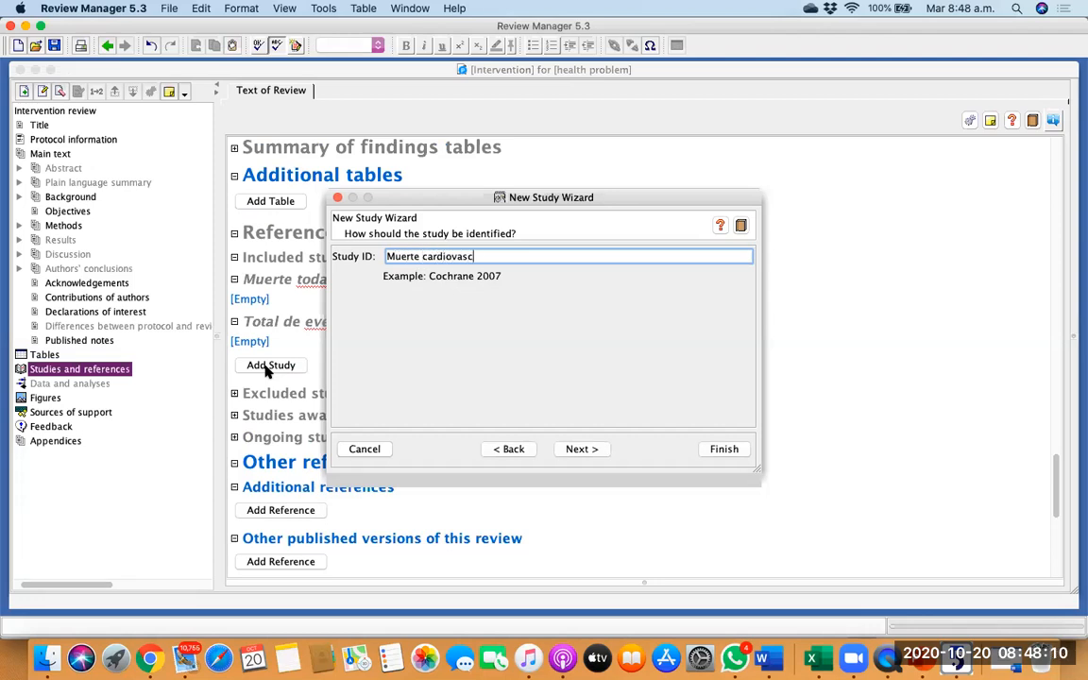
{"action": "type", "text": "ular"}
{"action": "left_click", "coordinate": [582, 449]}
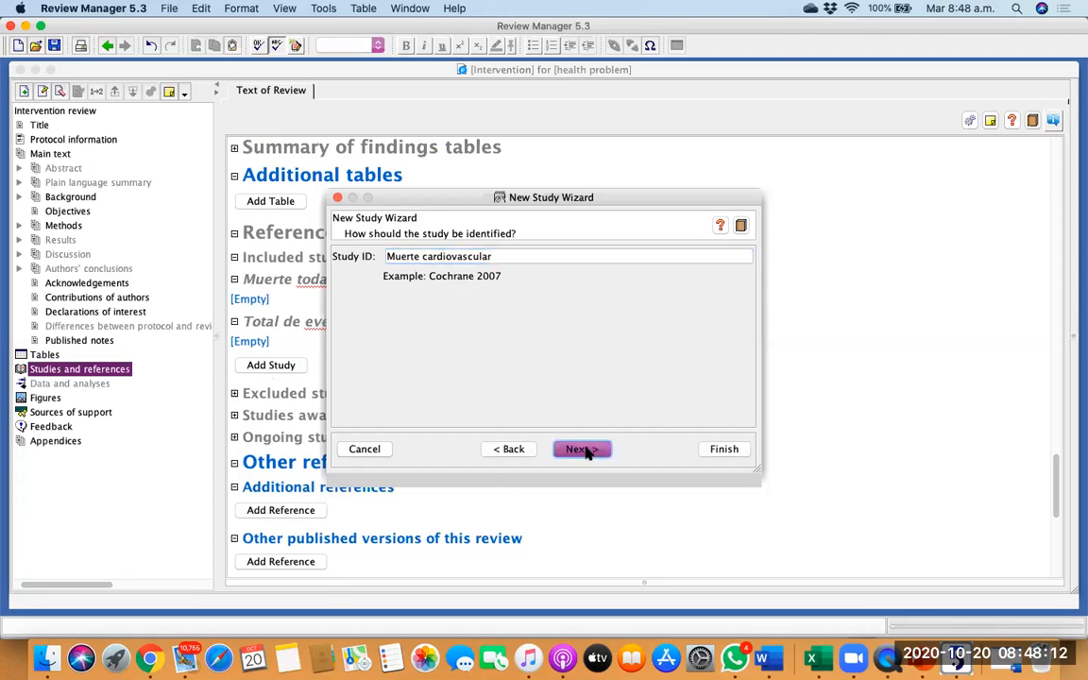
{"action": "left_click", "coordinate": [725, 450]}
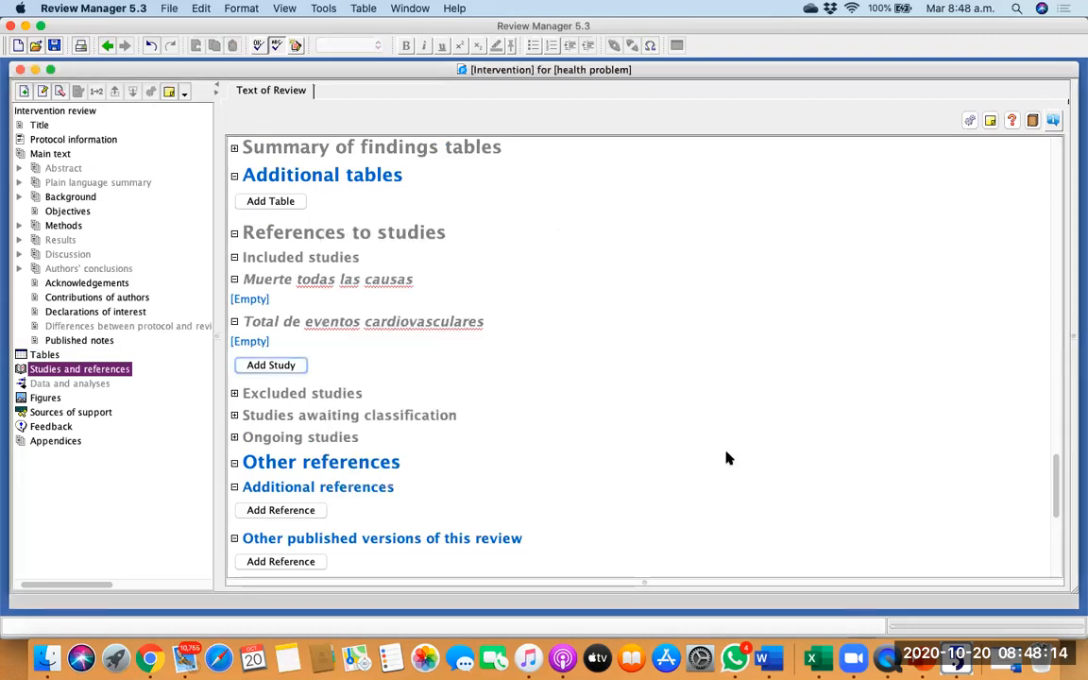
Add an included study with the ID Stroke, keeping the default data source.
{"action": "left_click", "coordinate": [282, 384]}
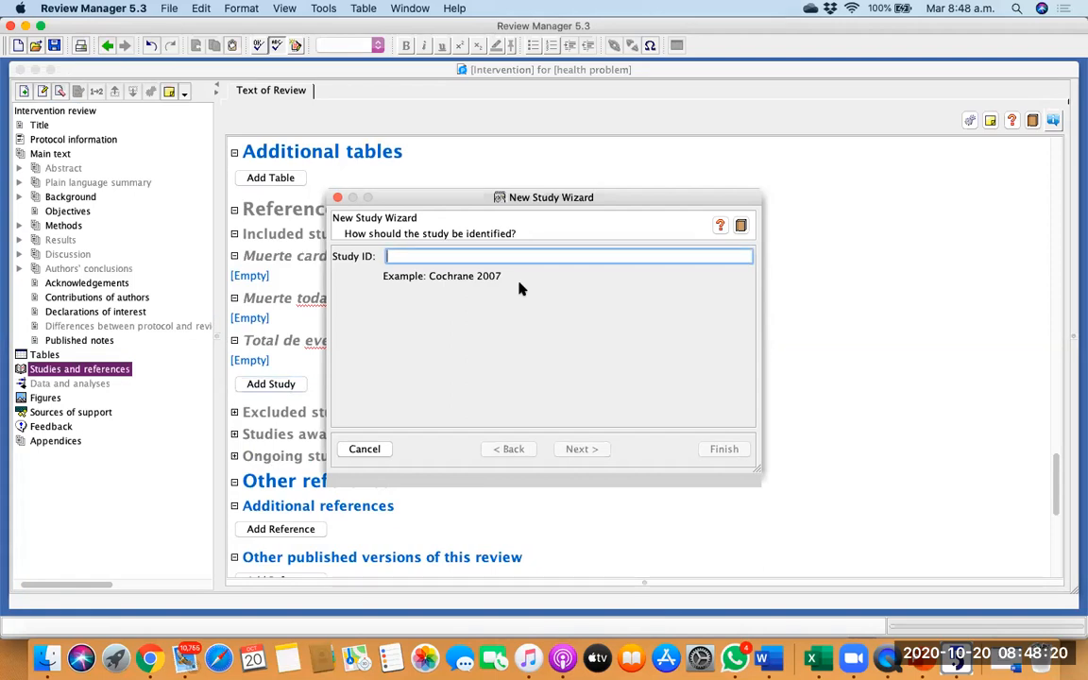
{"action": "type", "text": "Stroke"}
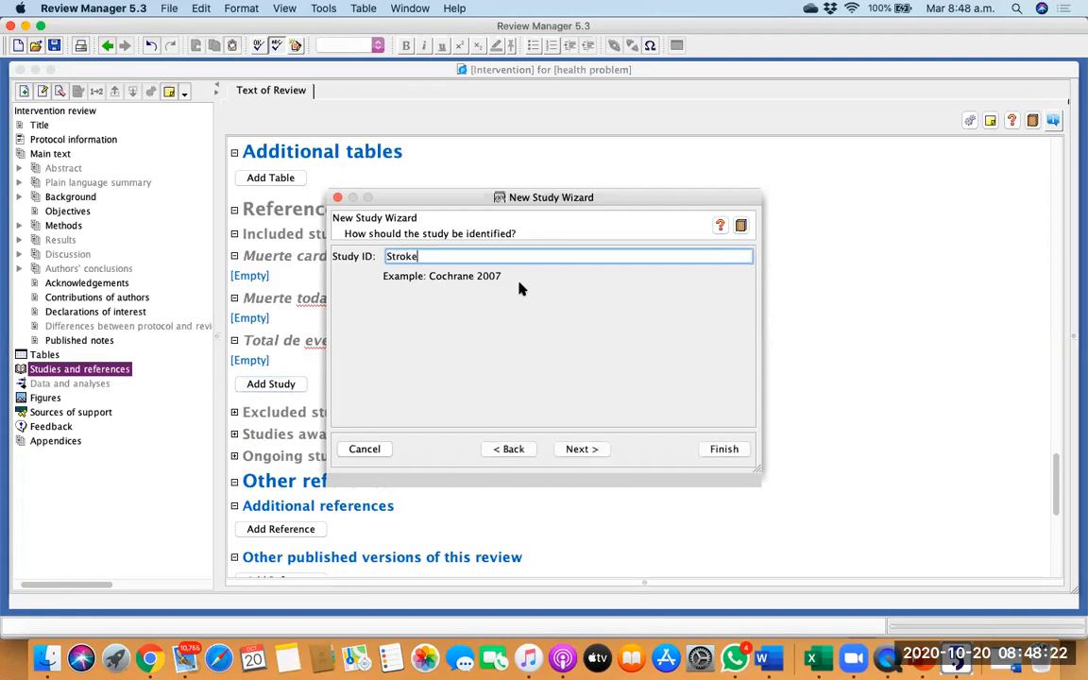
{"action": "left_click", "coordinate": [573, 449]}
{"action": "left_click", "coordinate": [724, 450]}
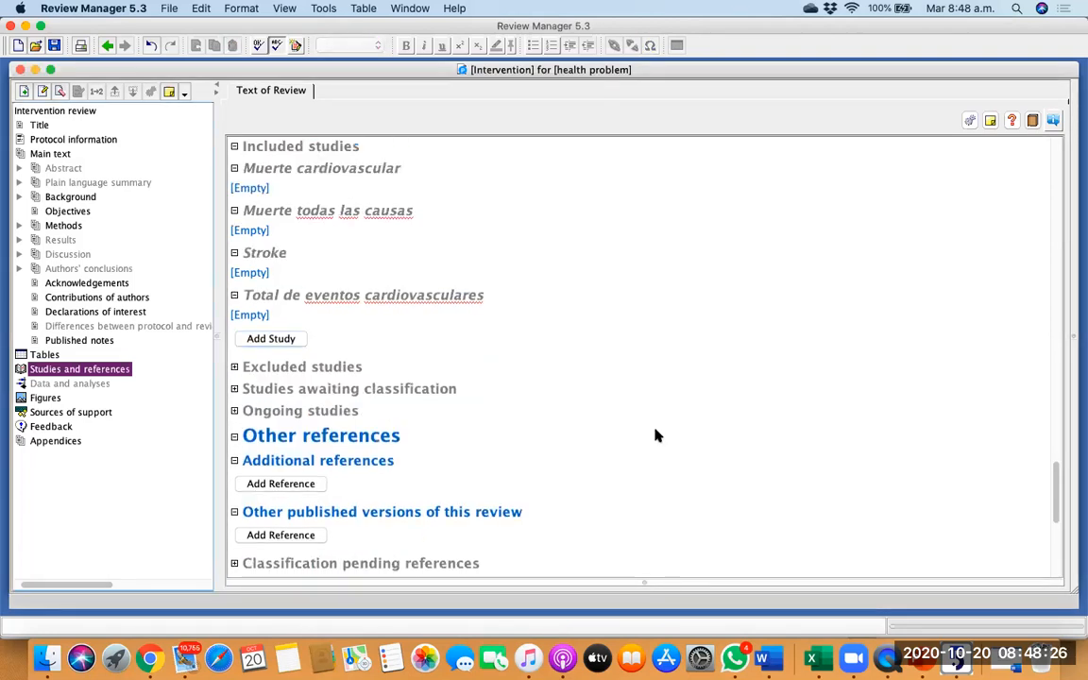
Add an included study with the ID Muerte por ERC and look over the included studies list.
{"action": "left_click", "coordinate": [283, 340]}
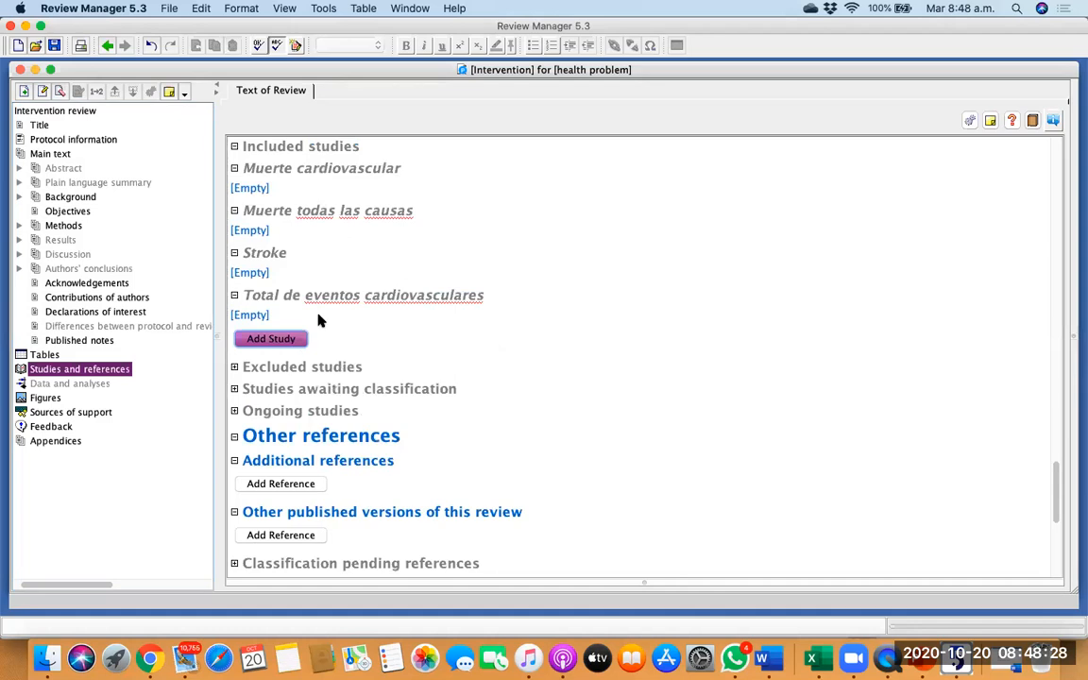
{"action": "type", "text": "Muerte "}
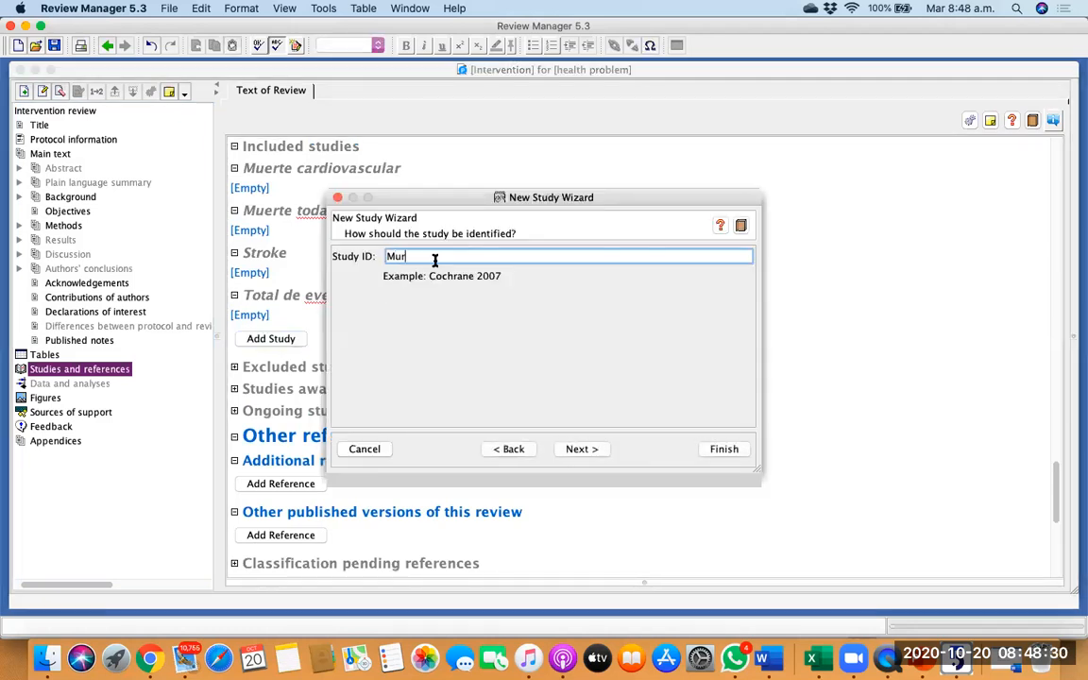
{"action": "type", "text": "por "}
{"action": "type", "text": "ECV"}
{"action": "left_click", "coordinate": [598, 454]}
{"action": "left_click", "coordinate": [724, 448]}
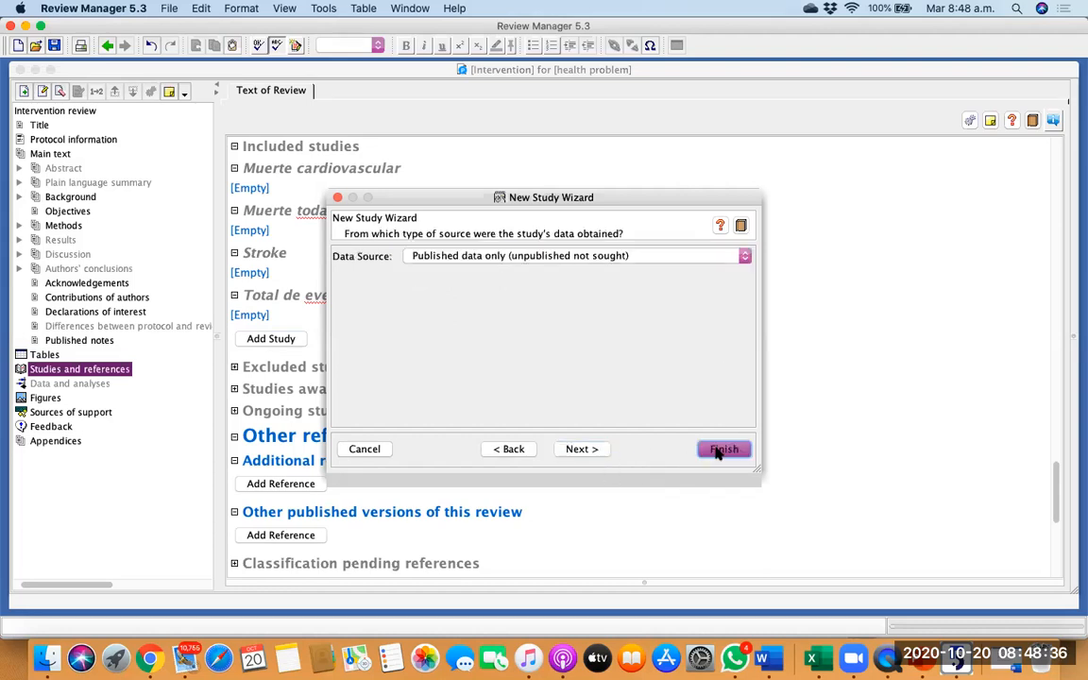
{"action": "scroll", "coordinate": [557, 340], "scroll_direction": "up", "scroll_amount": 3}
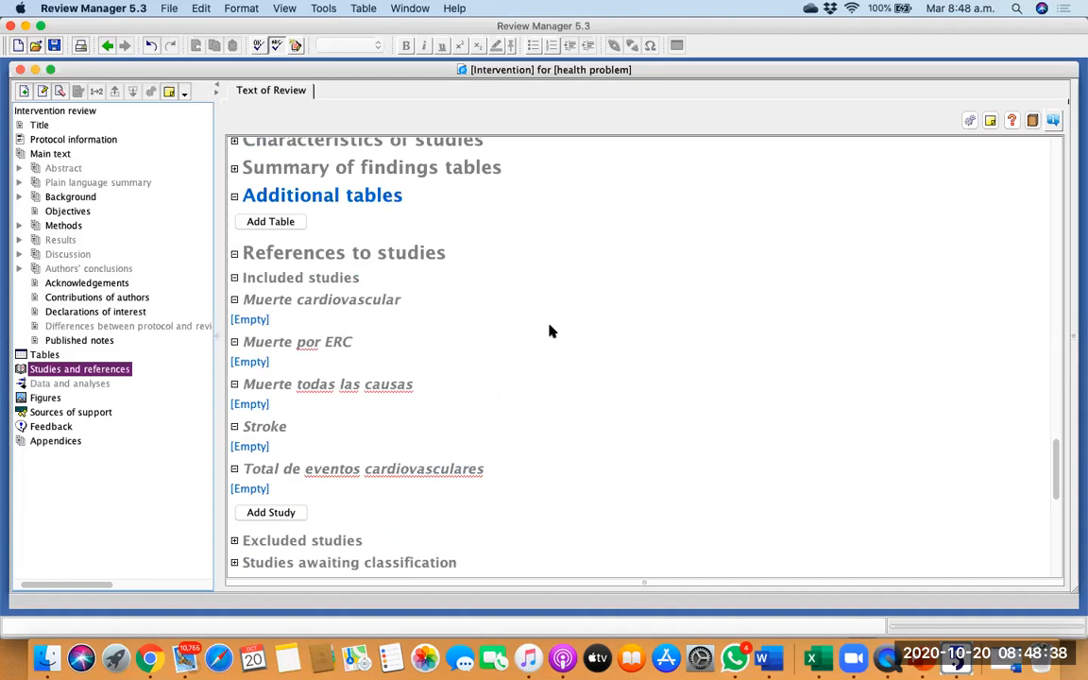
{"action": "scroll", "coordinate": [548, 316], "scroll_direction": "down", "scroll_amount": 5}
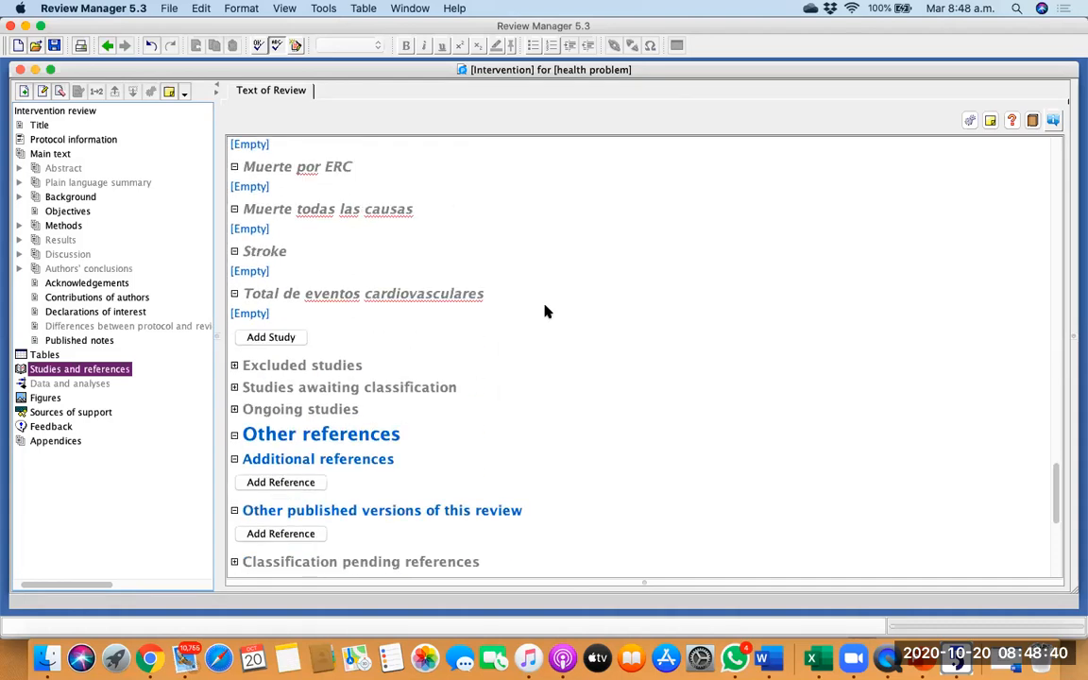
{"action": "scroll", "coordinate": [546, 312], "scroll_direction": "up", "scroll_amount": 4}
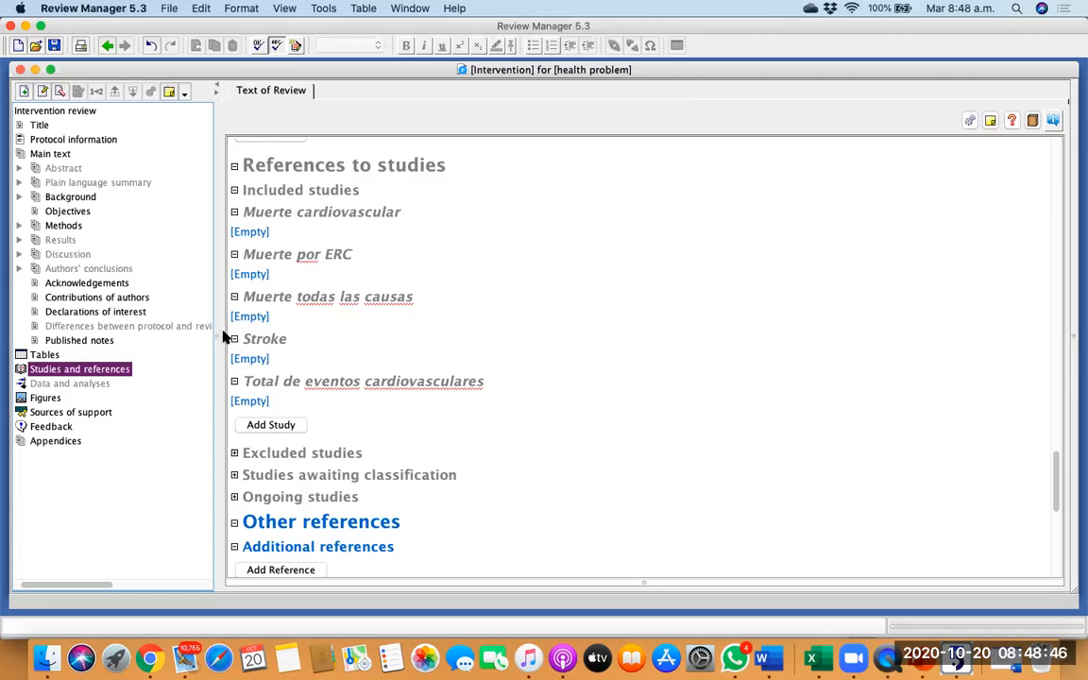
Add a comparison under Data and analyses, entering Efecto de linagliptina as its name and choosing no follow-up action.
{"action": "left_click", "coordinate": [21, 385]}
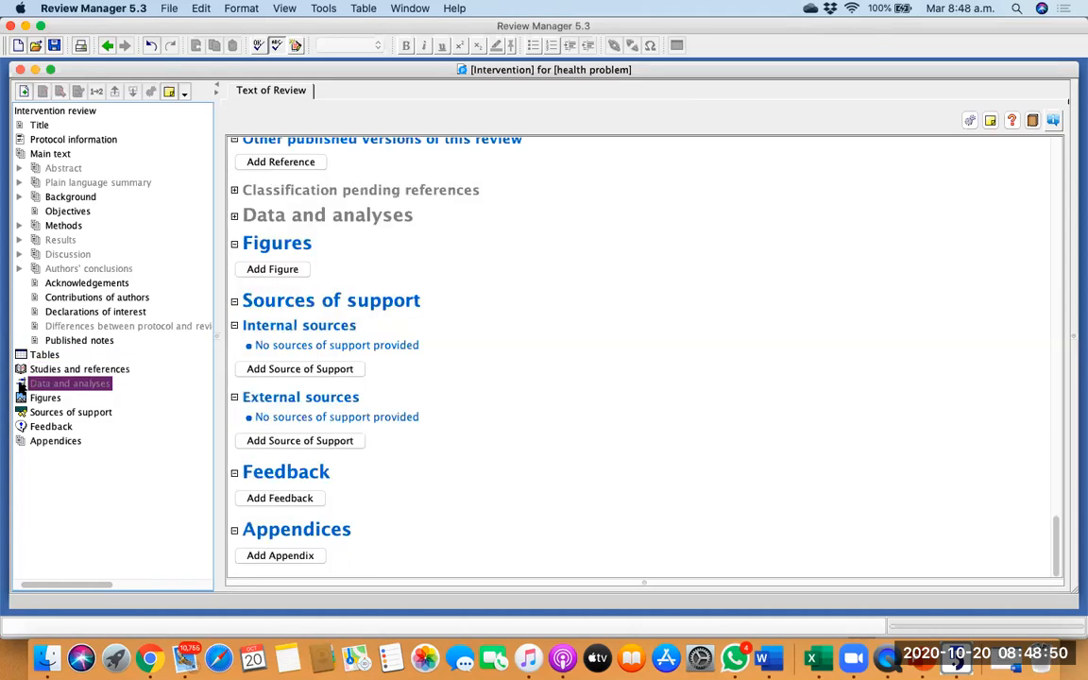
{"action": "scroll", "coordinate": [241, 376], "scroll_direction": "up", "scroll_amount": 2}
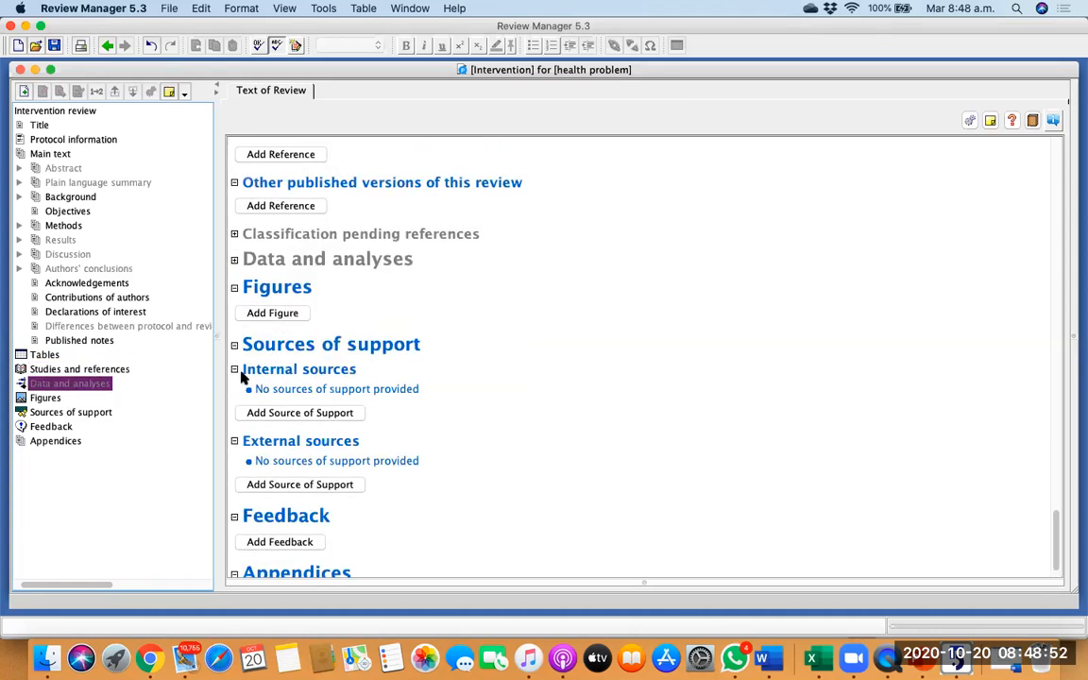
{"action": "left_click", "coordinate": [236, 259]}
{"action": "left_click", "coordinate": [274, 285]}
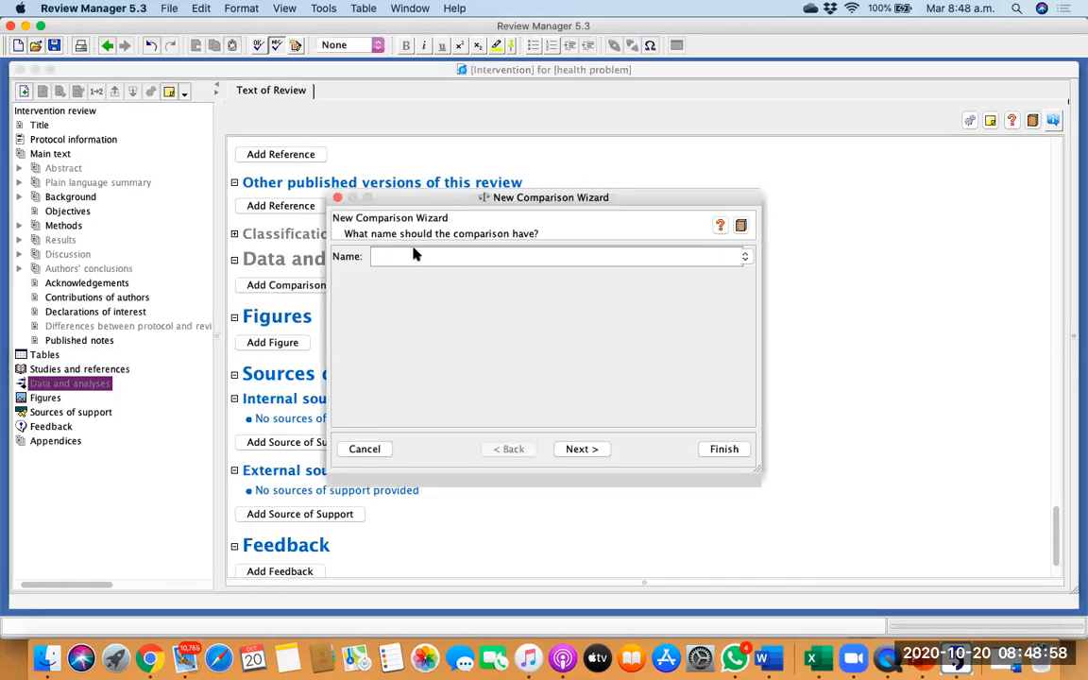
{"action": "type", "text": "e"}
{"action": "key", "text": "BackSpace"}
{"action": "type", "text": "eFECTO"}
{"action": "key", "text": "BackSpace"}
{"action": "key", "text": "BackSpace"}
{"action": "key", "text": "BackSpace"}
{"action": "key", "text": "BackSpace"}
{"action": "type", "text": "ecto de linagliptina"}
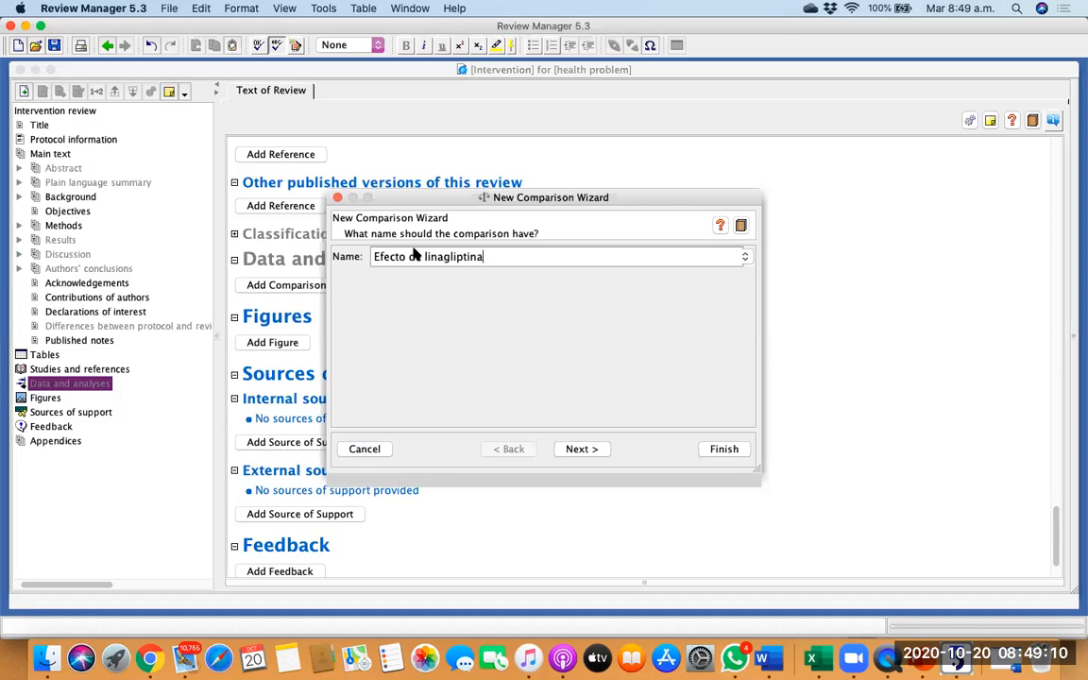
{"action": "left_click", "coordinate": [588, 448]}
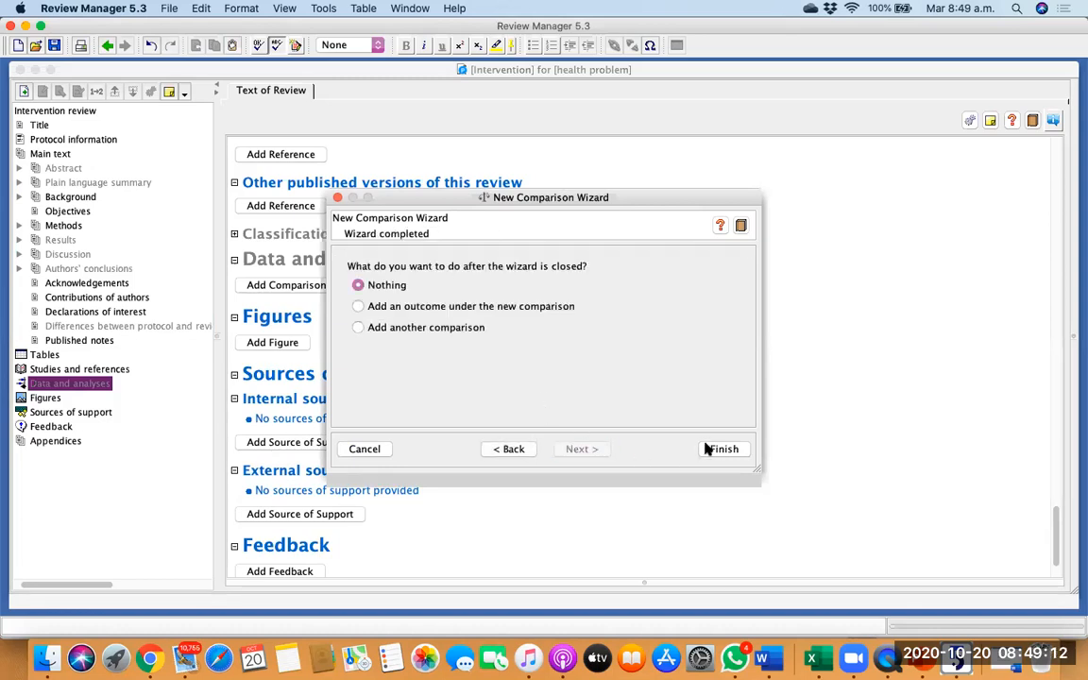
{"action": "left_click", "coordinate": [724, 450]}
Start a dichotomous outcome under the new comparison and name it Efecto de linagliptina en mortalidad cardiovascular.
{"action": "scroll", "coordinate": [659, 400], "scroll_direction": "up", "scroll_amount": 4}
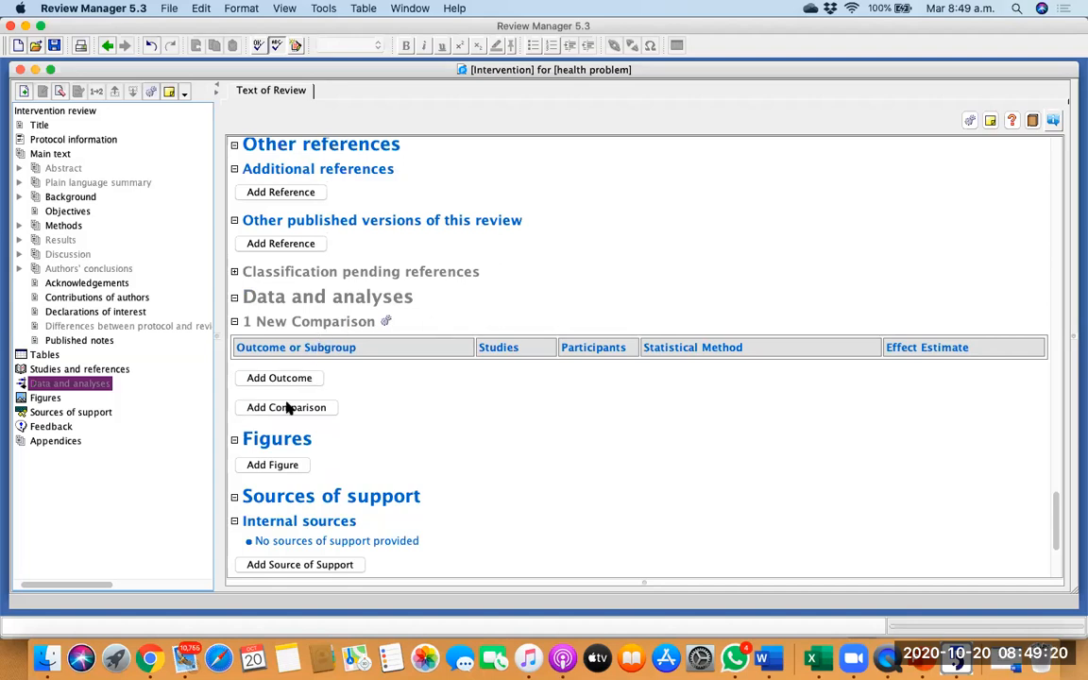
{"action": "left_click", "coordinate": [302, 382]}
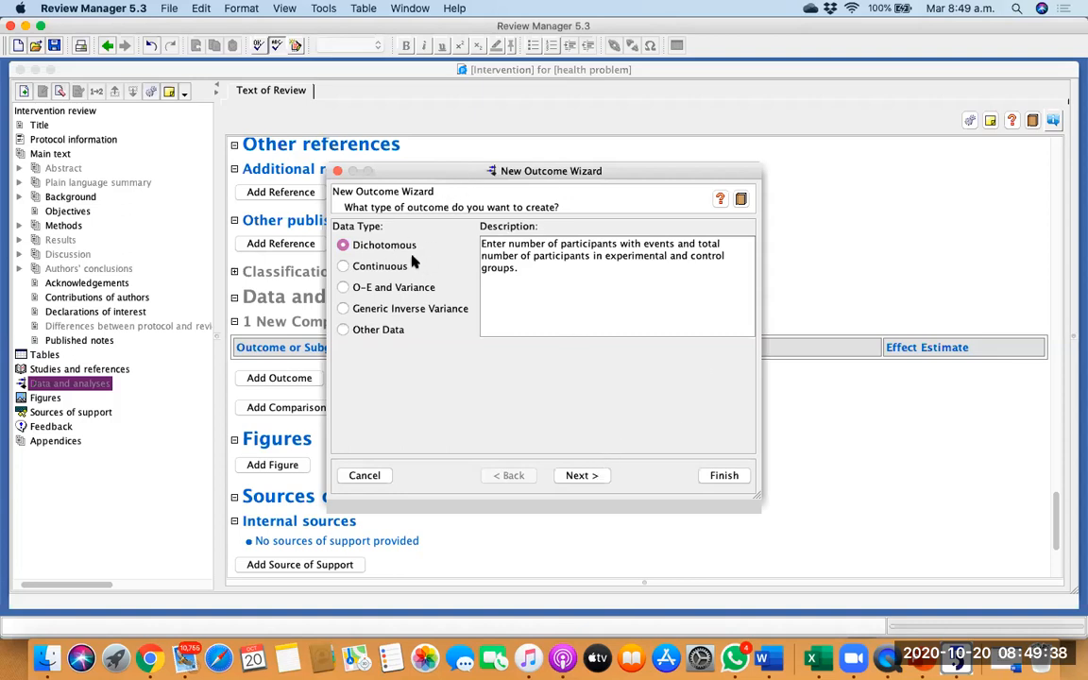
{"action": "left_click", "coordinate": [580, 476]}
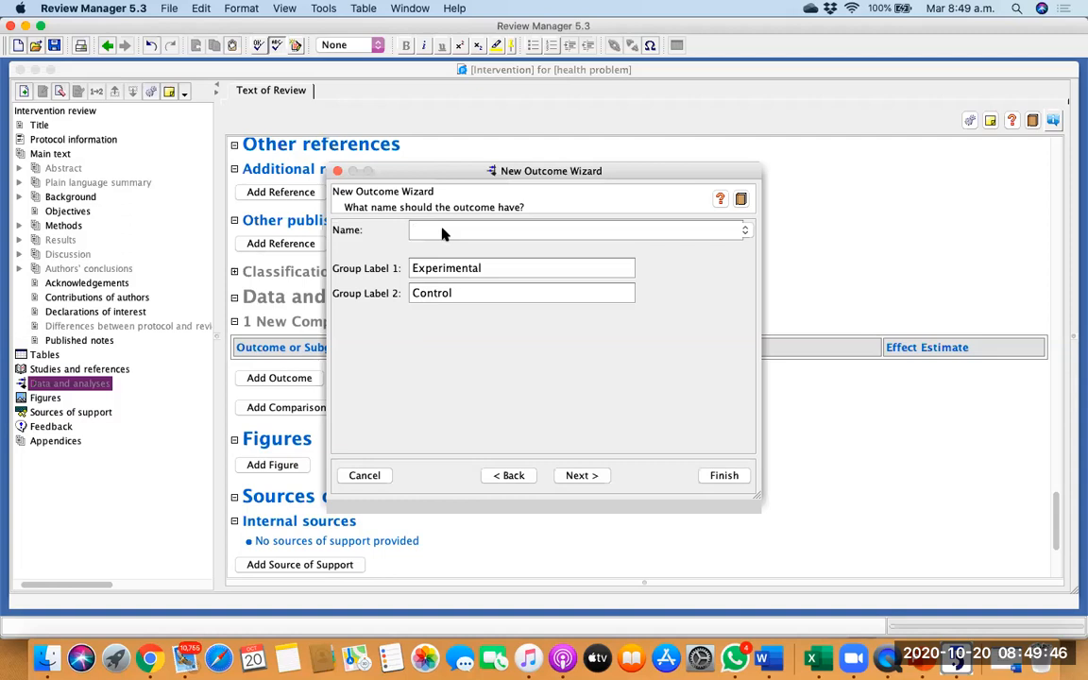
{"action": "key", "text": "BackSpace"}
{"action": "key", "text": "BackSpace"}
{"action": "type", "text": "Efecto de linagliptina en "}
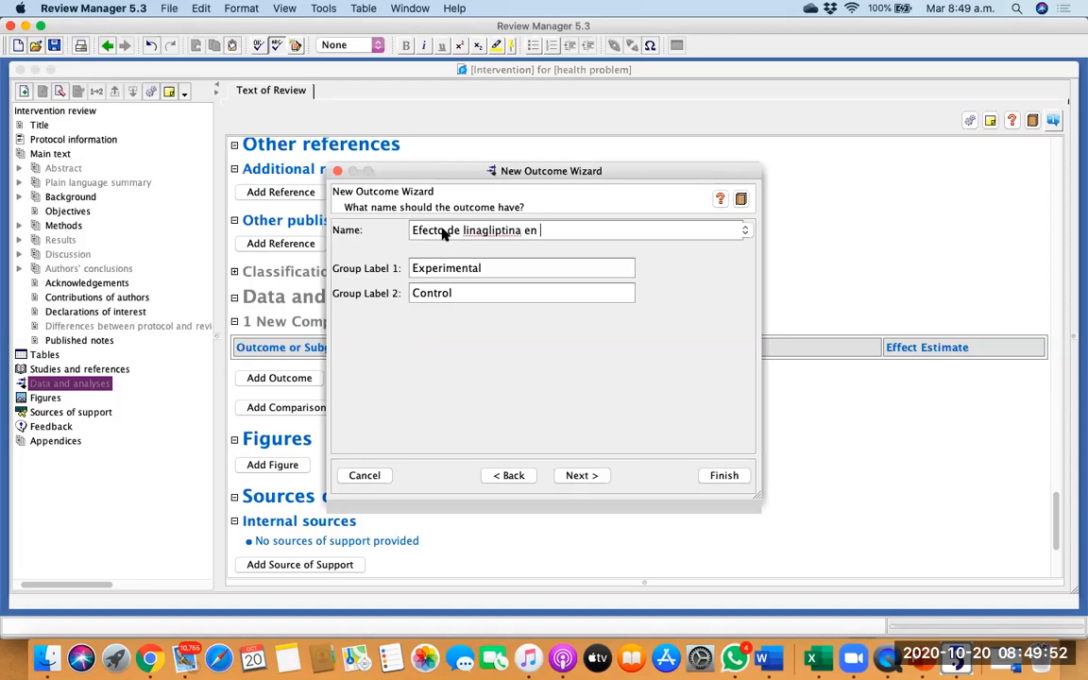
{"action": "type", "text": "mortalidad cardiovascular"}
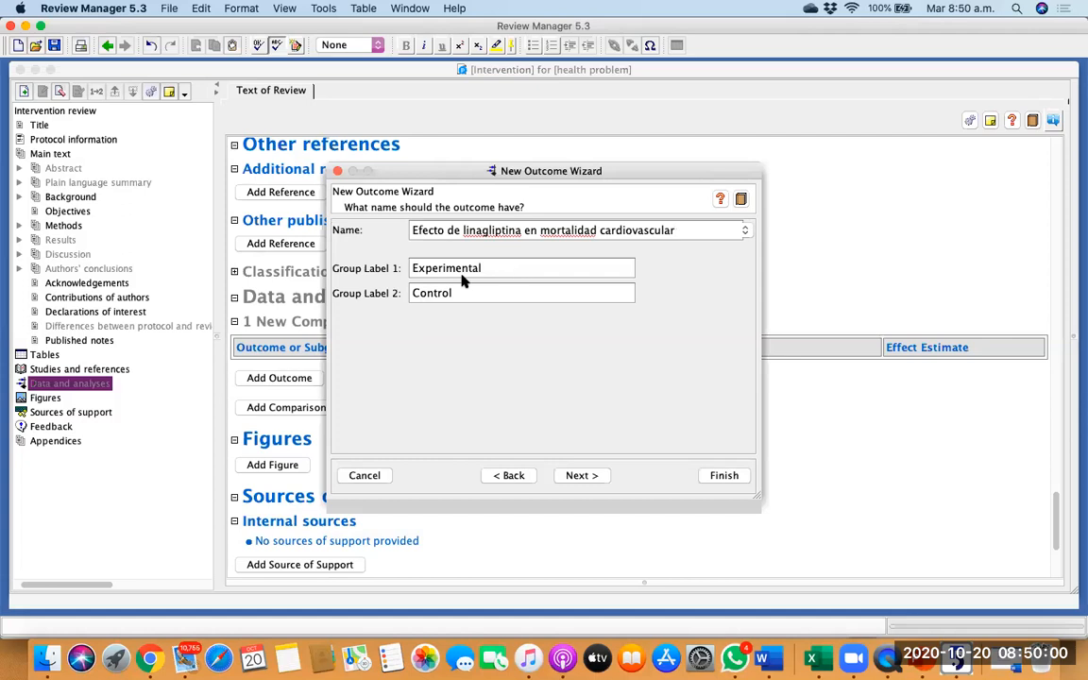
Label the outcome's experimental group Linagliptina and its control group Placebo.
{"action": "left_click_drag", "start_coordinate": [515, 270], "coordinate": [408, 271]}
{"action": "key", "text": "BackSpace"}
{"action": "type", "text": "Linagliptina"}
{"action": "key", "text": "Tab"}
{"action": "type", "text": "Placebo"}
{"action": "left_click", "coordinate": [582, 477]}
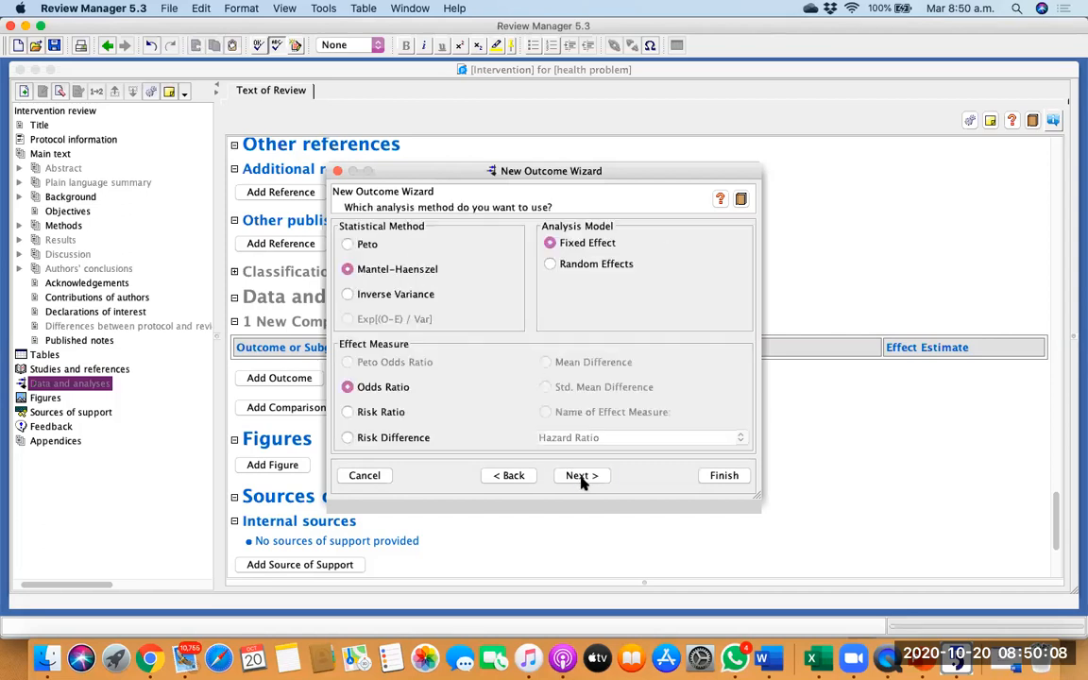
Choose Risk Ratio with Mantel-Haenszel and Fixed Effect, and accept totals and subtotals with 95% study and total confidence intervals.
{"action": "left_click", "coordinate": [375, 415]}
{"action": "left_click", "coordinate": [590, 477]}
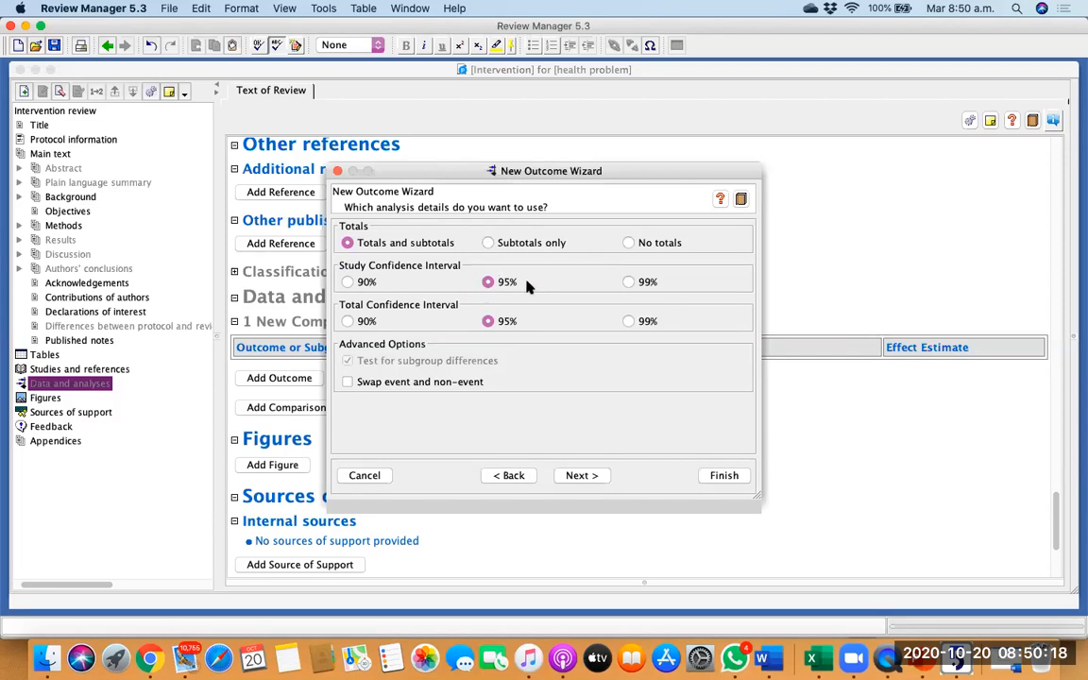
{"action": "left_click", "coordinate": [577, 473]}
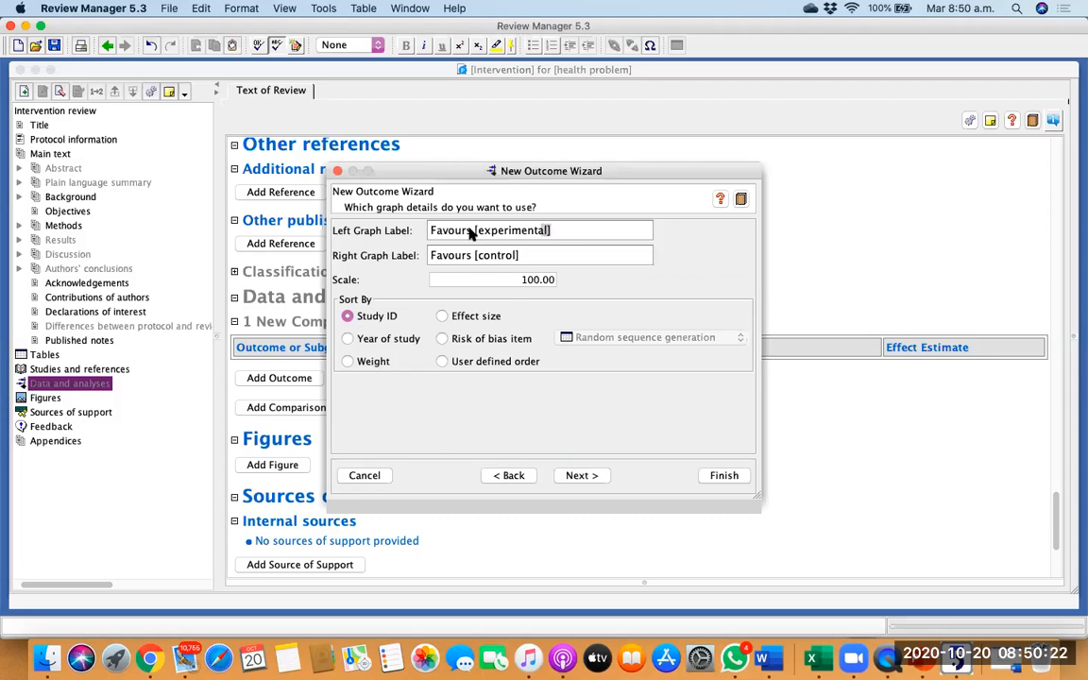
Set the outcome's left graph label to Favours [Linagliptina].
{"action": "left_click_drag", "start_coordinate": [470, 234], "coordinate": [416, 232]}
{"action": "left_click", "coordinate": [566, 237]}
{"action": "key", "text": "BackSpace"}
{"action": "key", "text": "BackSpace"}
{"action": "key", "text": "BackSpace"}
{"action": "key", "text": "BackSpace"}
{"action": "key", "text": "BackSpace"}
{"action": "key", "text": "BackSpace"}
{"action": "key", "text": "BackSpace"}
{"action": "key", "text": "BackSpace"}
{"action": "key", "text": "BackSpace"}
{"action": "key", "text": "BackSpace"}
{"action": "key", "text": "BackSpace"}
{"action": "key", "text": "BackSpace"}
{"action": "key", "text": "BackSpace"}
{"action": "type", "text": "Linagliptin"}
Set the outcome's right graph label to Favours [Placebo].
{"action": "left_click", "coordinate": [516, 253]}
{"action": "key", "text": "BackSpace"}
{"action": "key", "text": "BackSpace"}
{"action": "key", "text": "BackSpace"}
{"action": "key", "text": "BackSpace"}
{"action": "key", "text": "BackSpace"}
{"action": "key", "text": "BackSpace"}
{"action": "key", "text": "BackSpace"}
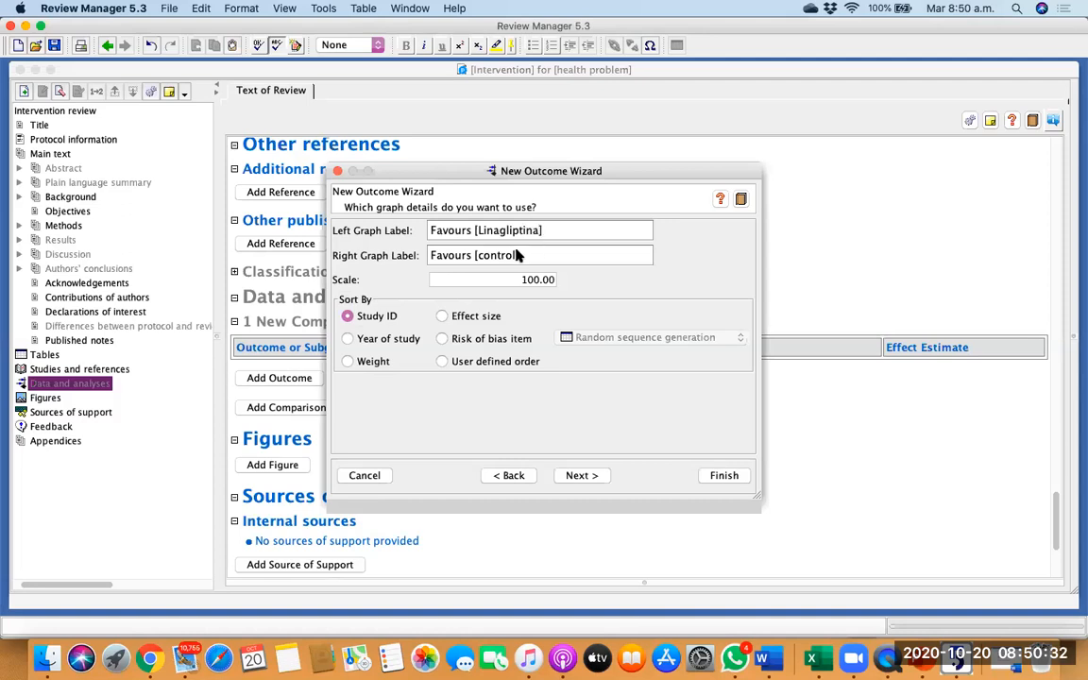
{"action": "key", "text": "BackSpace"}
{"action": "type", "text": "Palecb"}
{"action": "key", "text": "BackSpace"}
{"action": "key", "text": "BackSpace"}
{"action": "key", "text": "BackSpace"}
{"action": "key", "text": "BackSpace"}
{"action": "key", "text": "BackSpace"}
{"action": "type", "text": "lacebo]"}
Set the graph scale to 5, keep sorting by Study ID, and finish creating the outcome.
{"action": "left_click", "coordinate": [524, 281]}
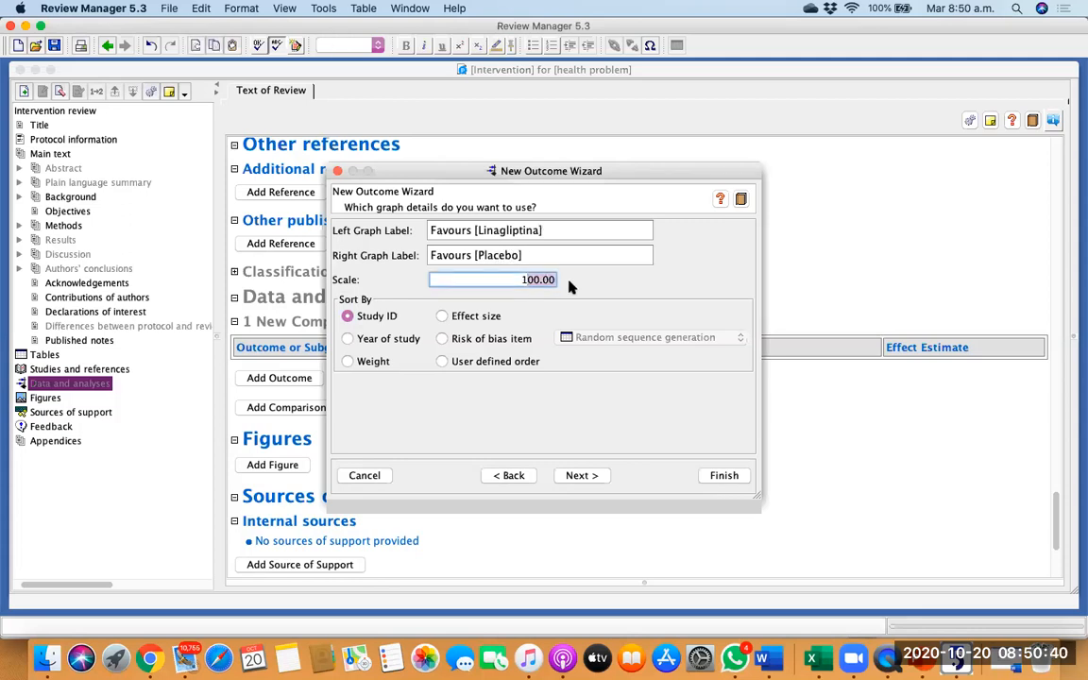
{"action": "key", "text": "BackSpace"}
{"action": "type", "text": "1"}
{"action": "type", "text": "5"}
{"action": "left_click", "coordinate": [724, 475]}
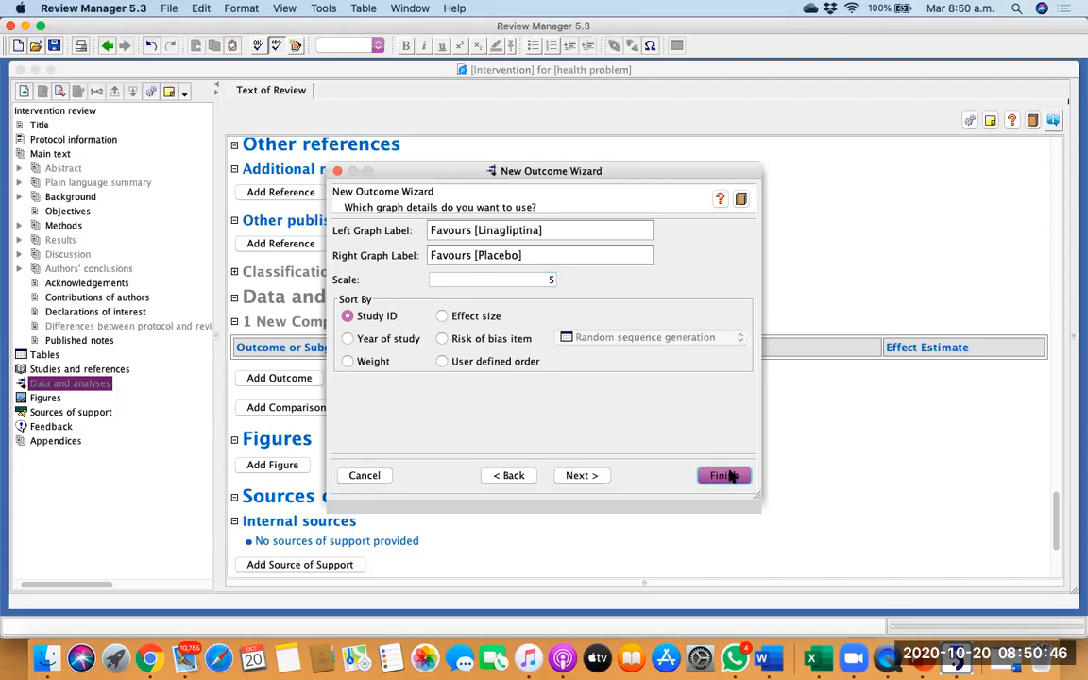
Widen the forest plot area beside the outcome's data table to show more of the graph labels.
{"action": "scroll", "coordinate": [714, 427], "scroll_direction": "right", "scroll_amount": 5}
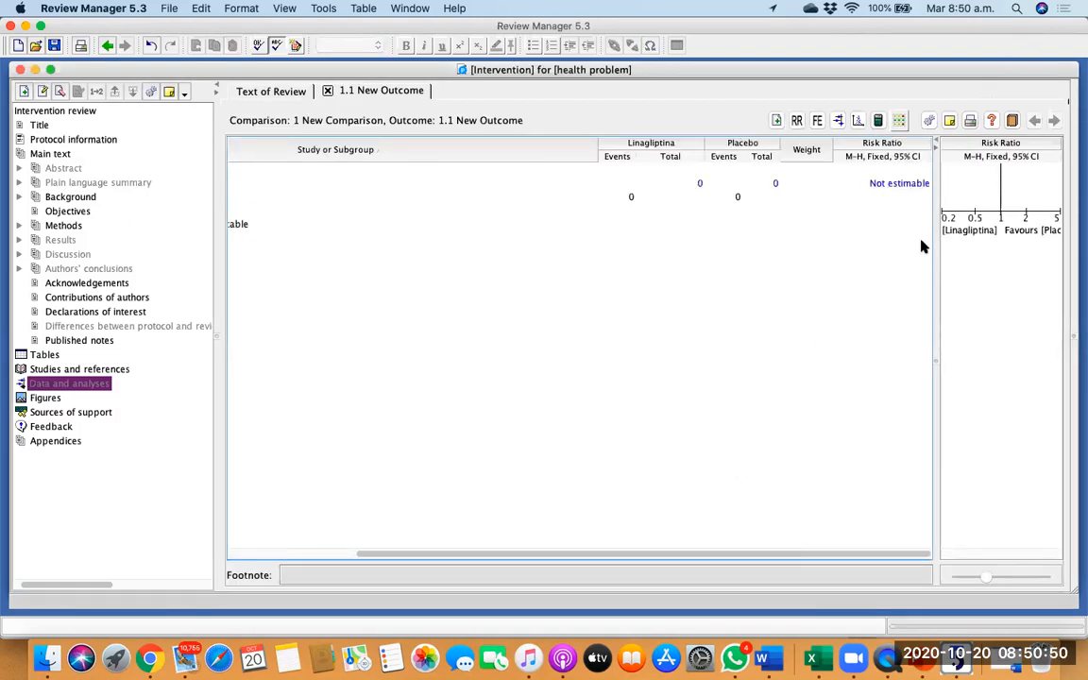
{"action": "left_click_drag", "start_coordinate": [939, 230], "coordinate": [899, 228]}
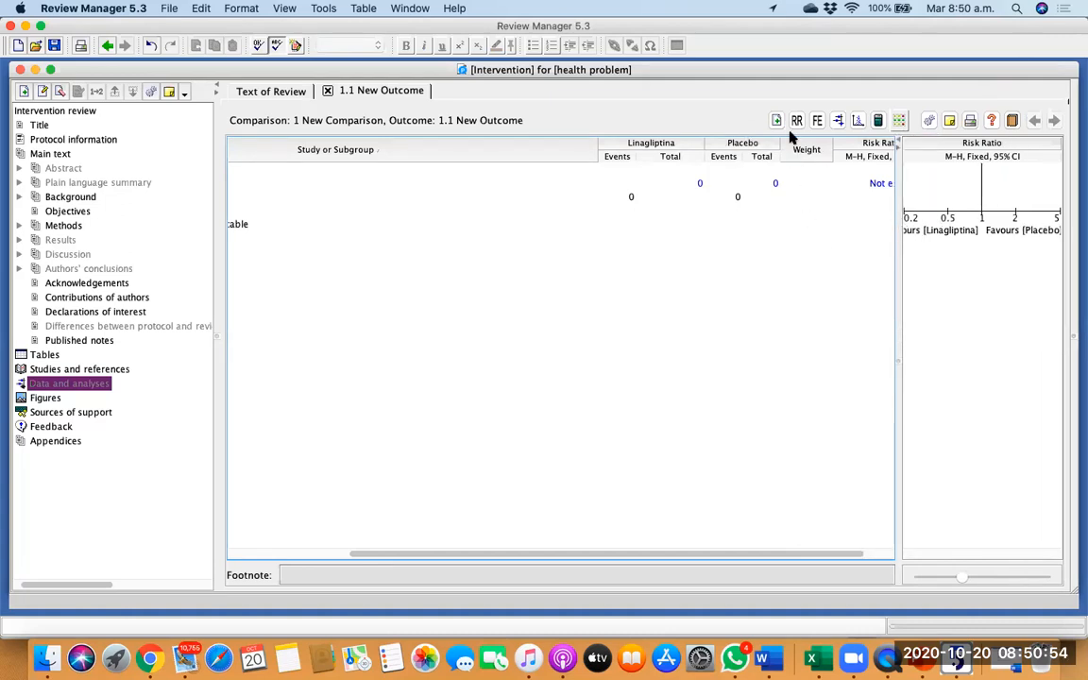
{"action": "scroll", "coordinate": [746, 225], "scroll_direction": "left", "scroll_amount": 4}
{"action": "scroll", "coordinate": [466, 207], "scroll_direction": "right", "scroll_amount": 5}
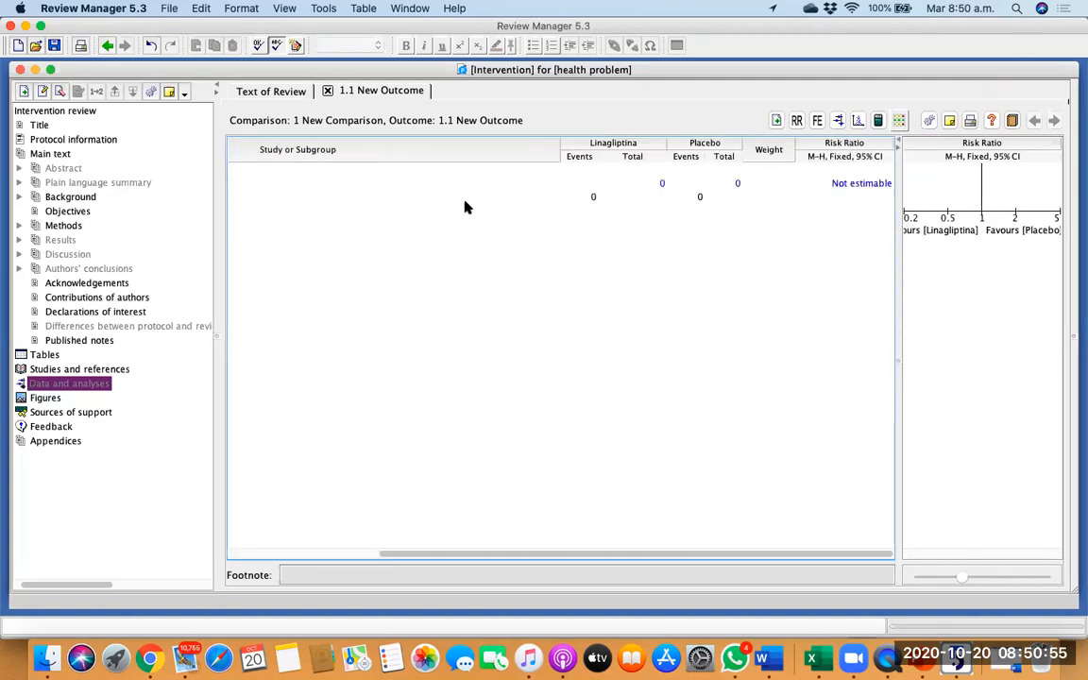
Add all five included studies, from Muerte cardiovascular to Total de eventos cardiovasculares, to the outcome's data table.
{"action": "left_click", "coordinate": [777, 122]}
{"action": "left_click", "coordinate": [409, 272]}
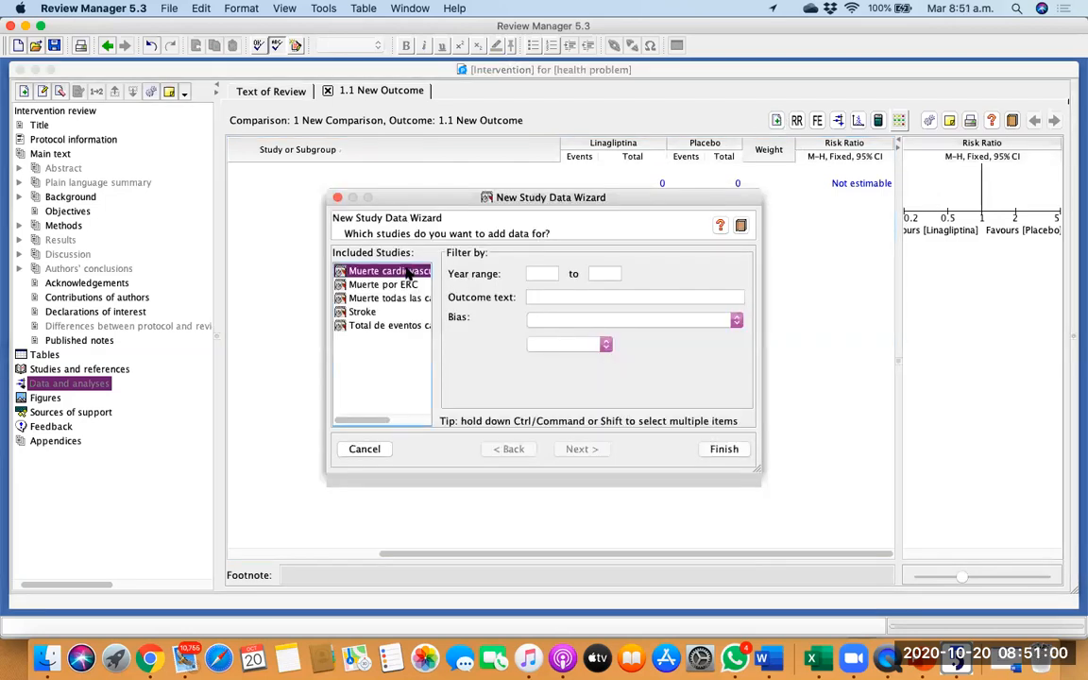
{"action": "key", "text": "shift+Down"}
{"action": "key", "text": "shift+Down"}
{"action": "key", "text": "shift+Down"}
{"action": "key", "text": "shift+Down"}
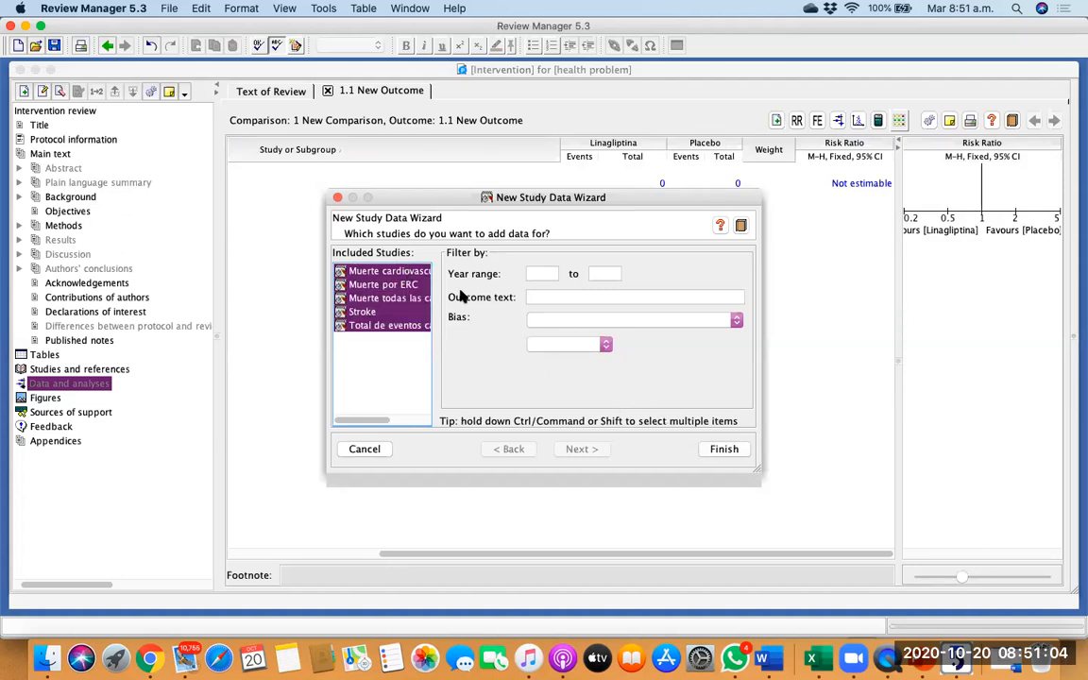
{"action": "left_click", "coordinate": [726, 449]}
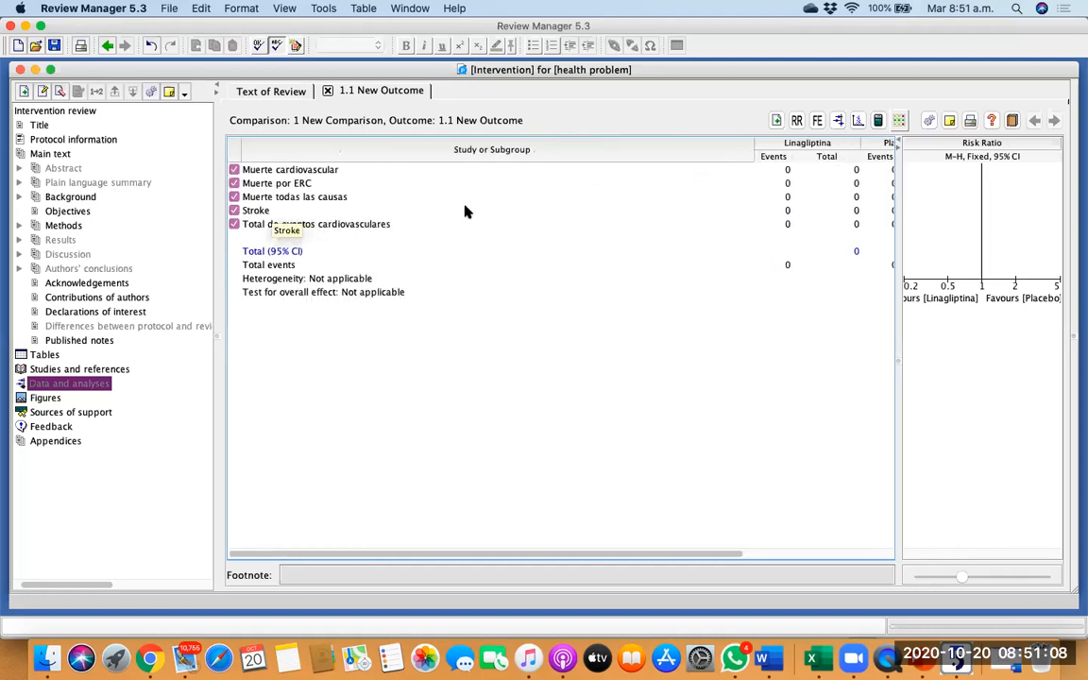
{"action": "left_click", "coordinate": [779, 170]}
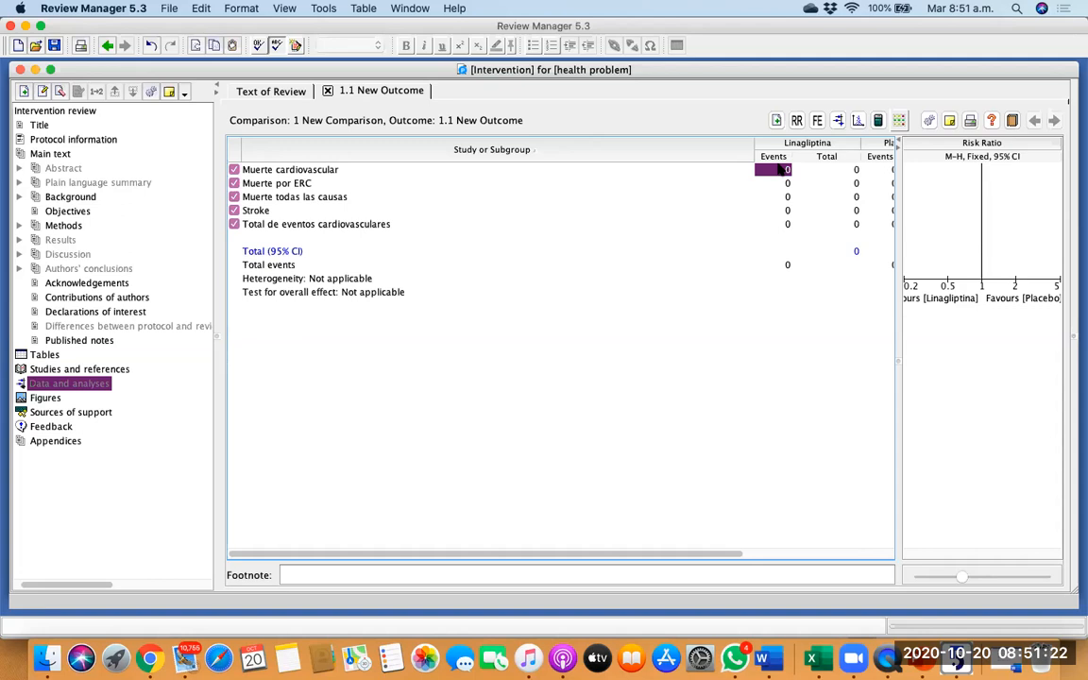
{"action": "type", "text": "367"}
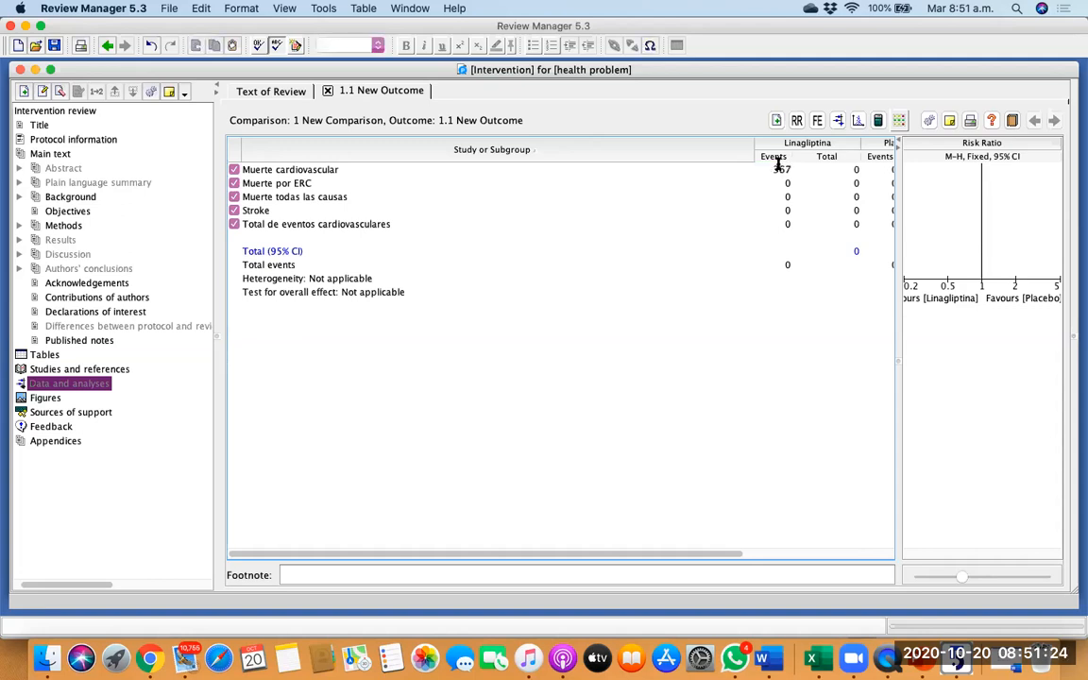
{"action": "key", "text": "Tab"}
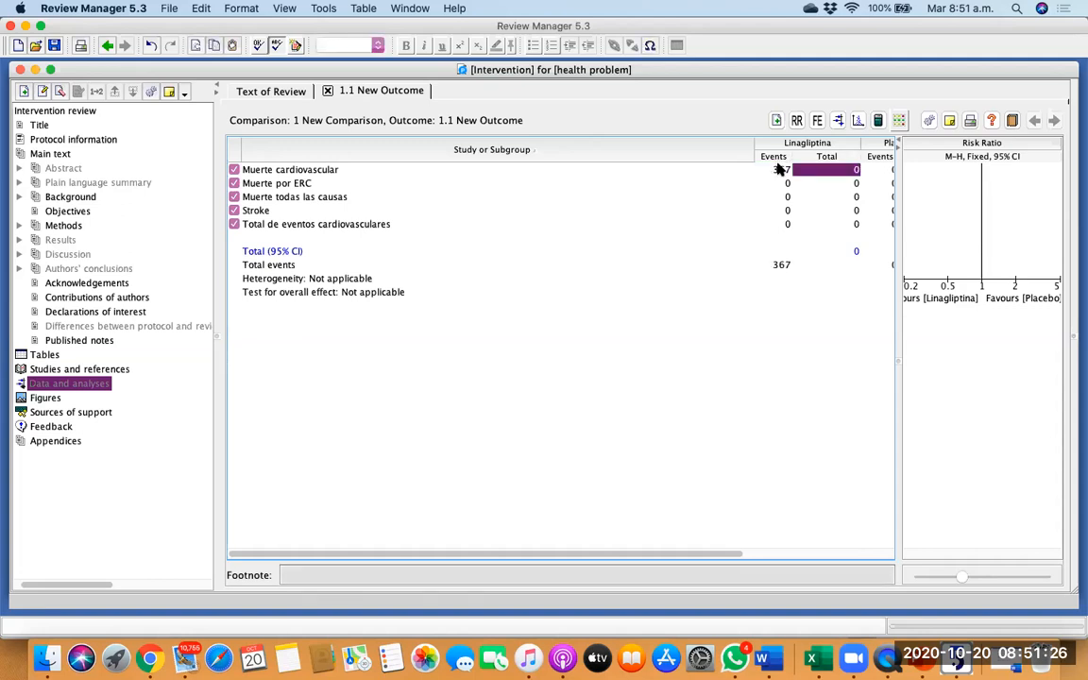
{"action": "type", "text": "34"}
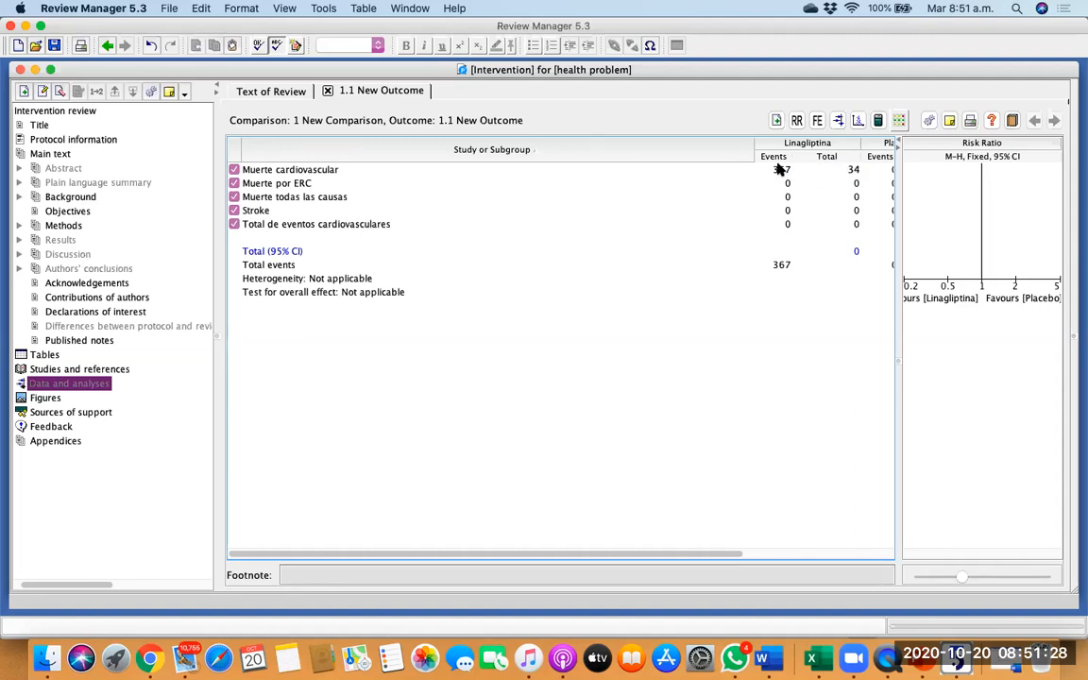
{"action": "type", "text": "94"}
{"action": "key", "text": "Tab"}
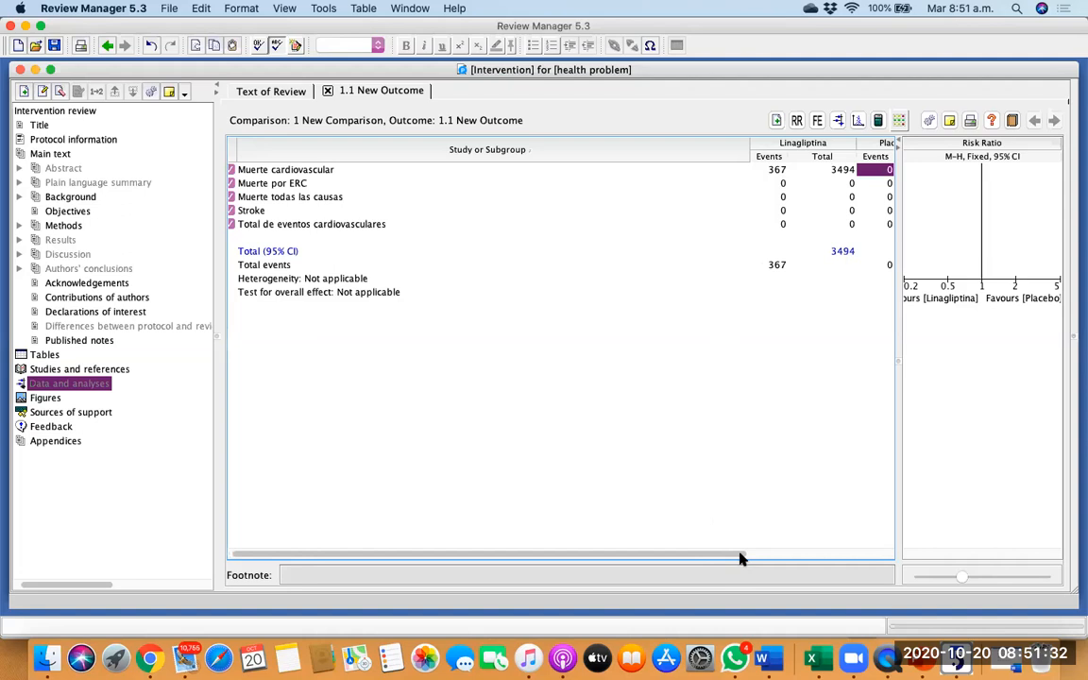
{"action": "left_click_drag", "start_coordinate": [721, 555], "coordinate": [798, 558]}
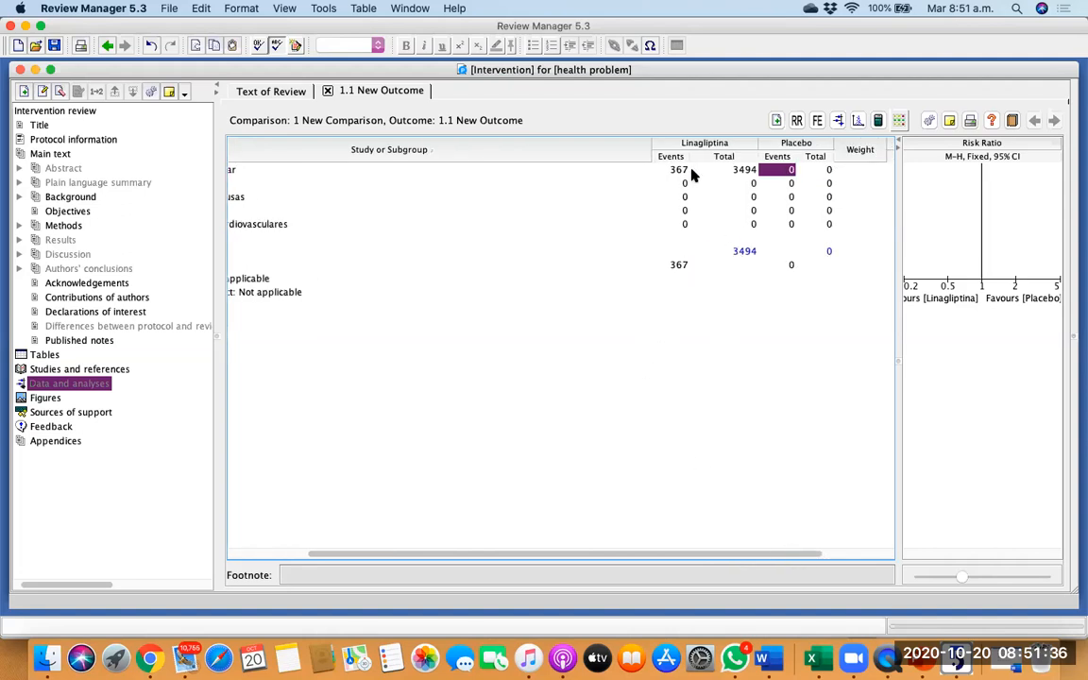
{"action": "scroll", "coordinate": [692, 174], "scroll_direction": "left", "scroll_amount": 3}
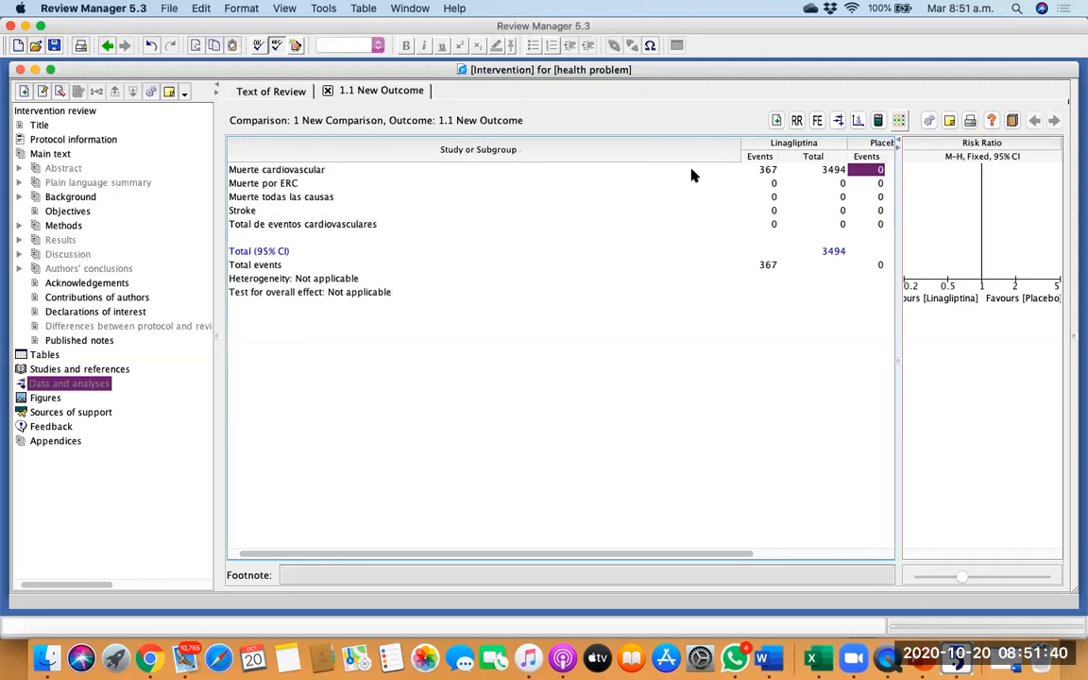
{"action": "scroll", "coordinate": [689, 172], "scroll_direction": "right", "scroll_amount": 3}
{"action": "scroll", "coordinate": [551, 212], "scroll_direction": "left", "scroll_amount": 3}
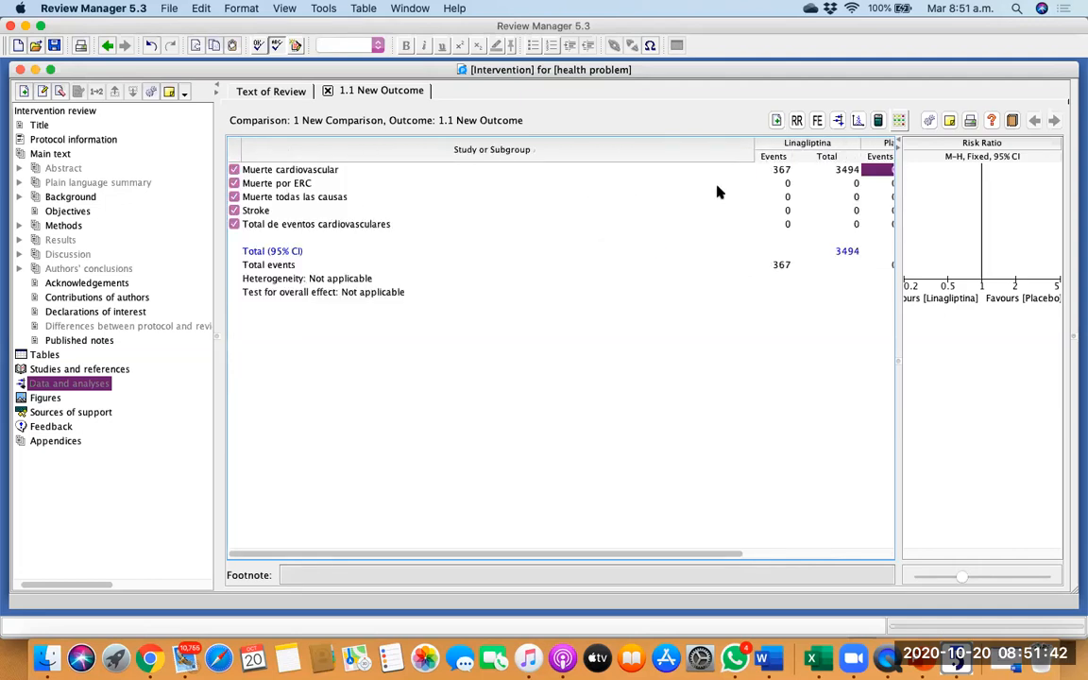
{"action": "left_click", "coordinate": [781, 171]}
{"action": "key", "text": "BackSpace"}
{"action": "left_click", "coordinate": [840, 173]}
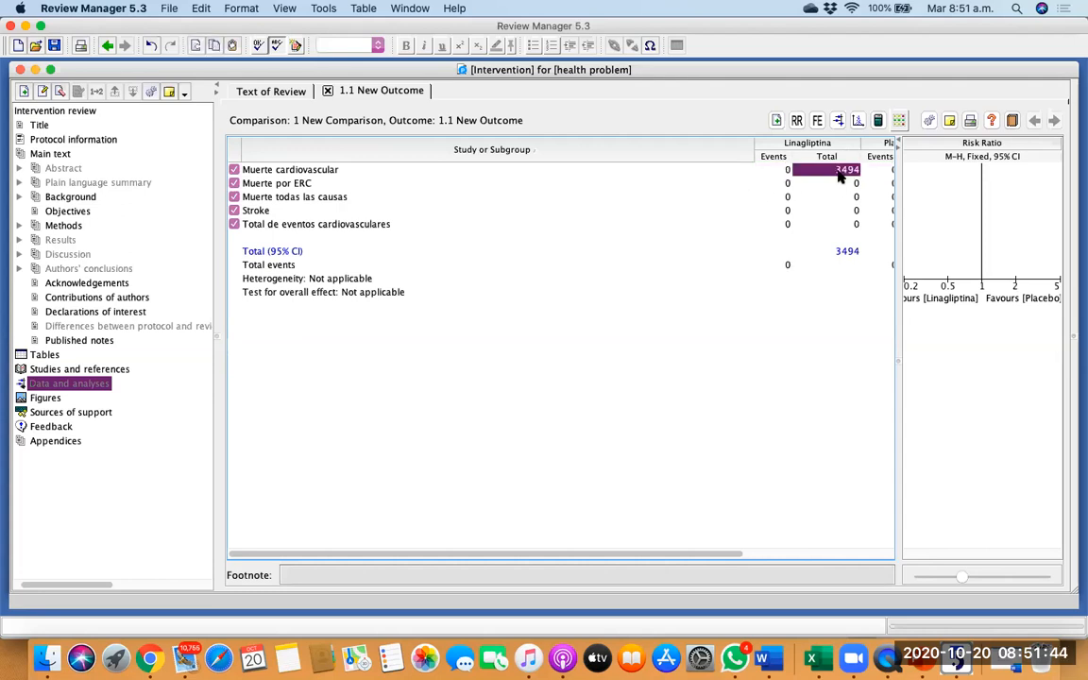
{"action": "key", "text": "BackSpace"}
Enter the Muerte cardiovascular data: 221 events of 3494 for Linagliptina and 225 events of 3485 for Placebo.
{"action": "left_click", "coordinate": [784, 170]}
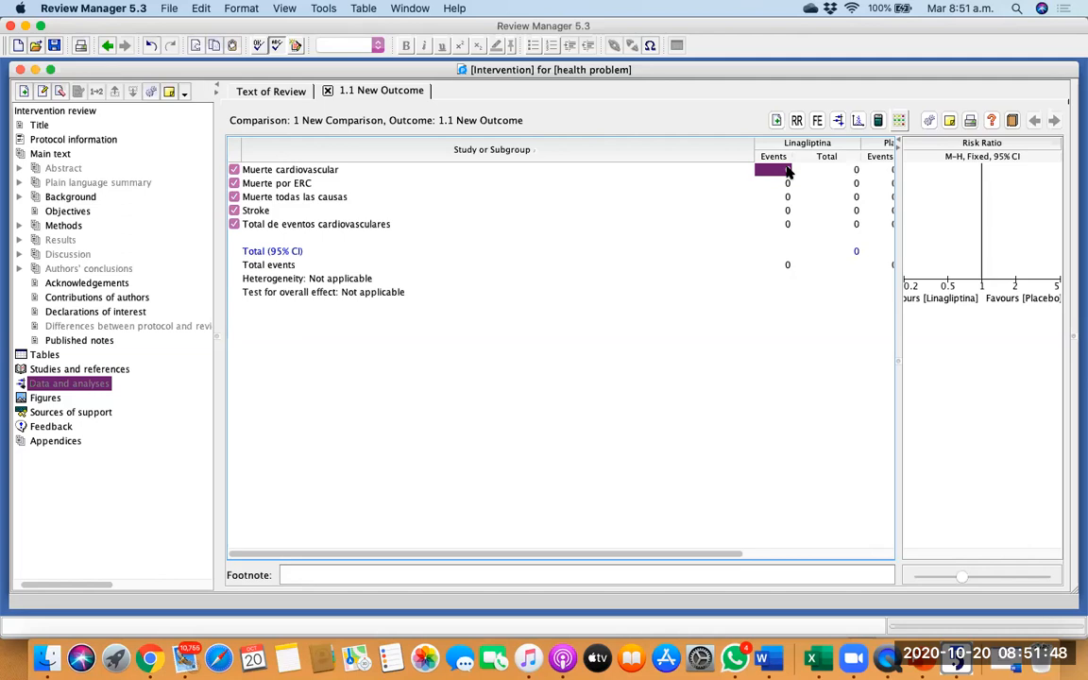
{"action": "type", "text": "221"}
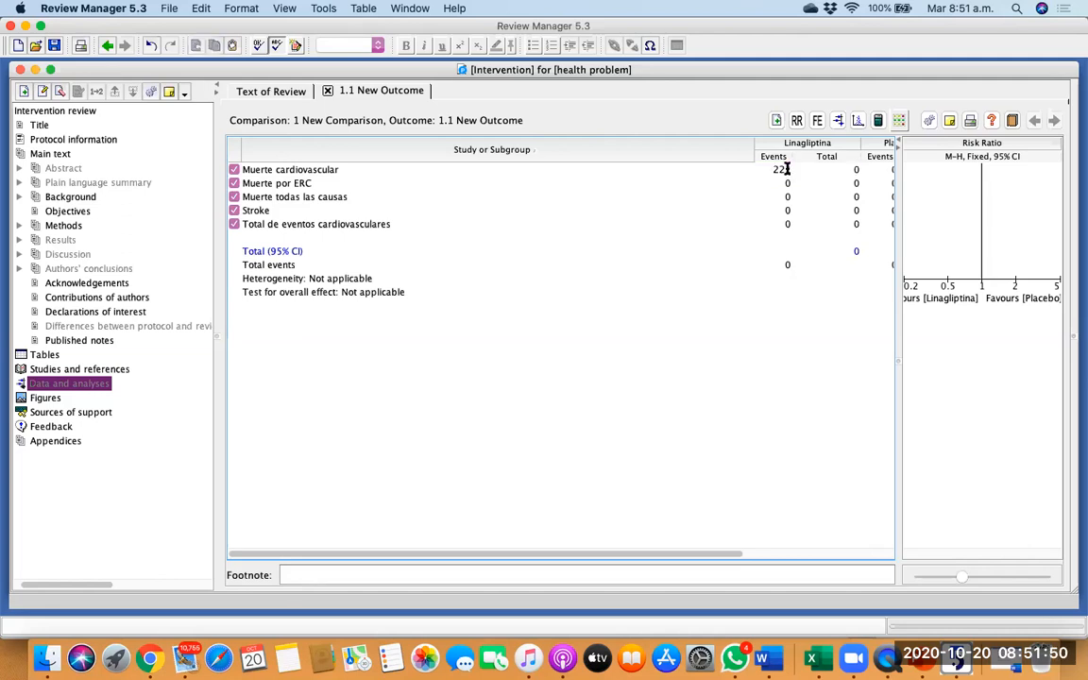
{"action": "key", "text": "Tab"}
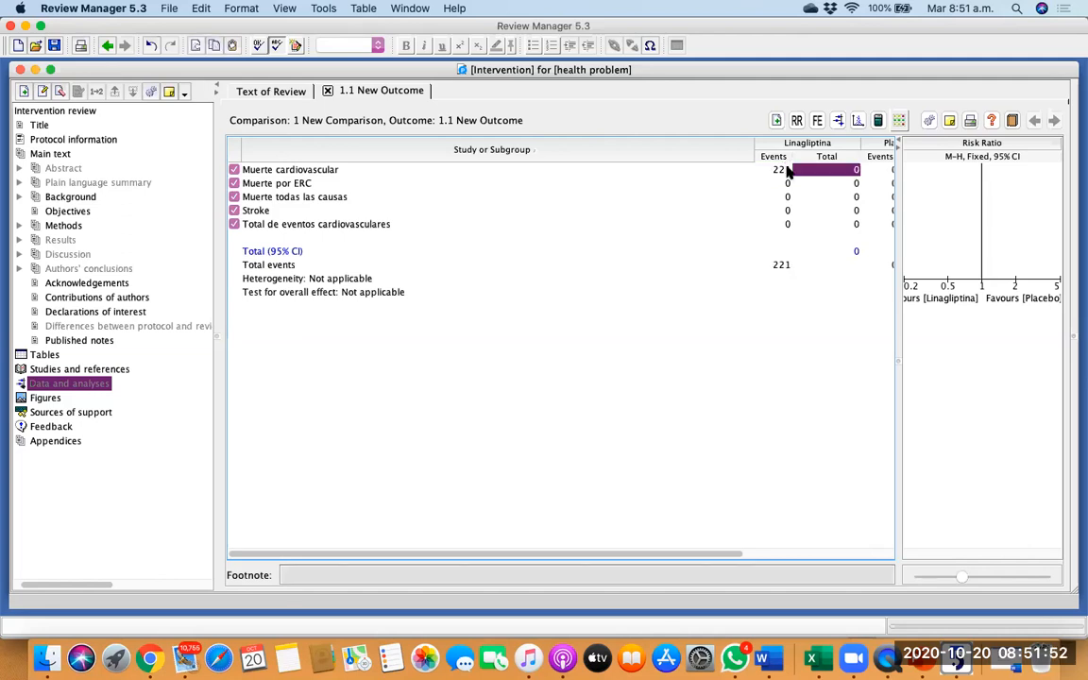
{"action": "type", "text": "3494"}
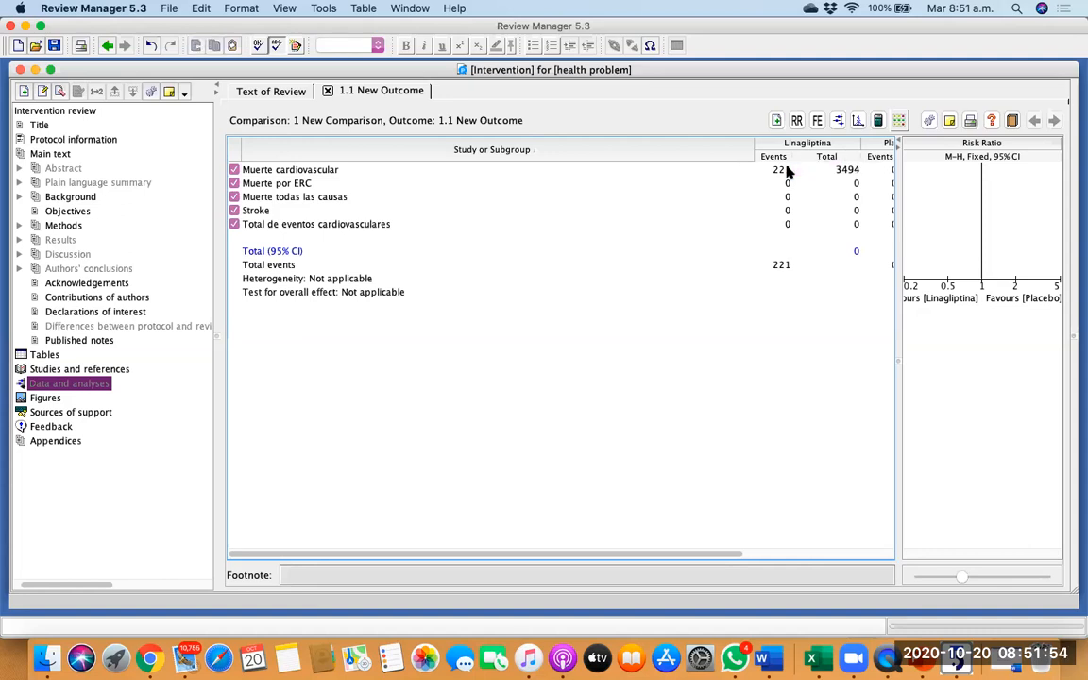
{"action": "key", "text": "Tab"}
{"action": "type", "text": "225"}
{"action": "key", "text": "Tab"}
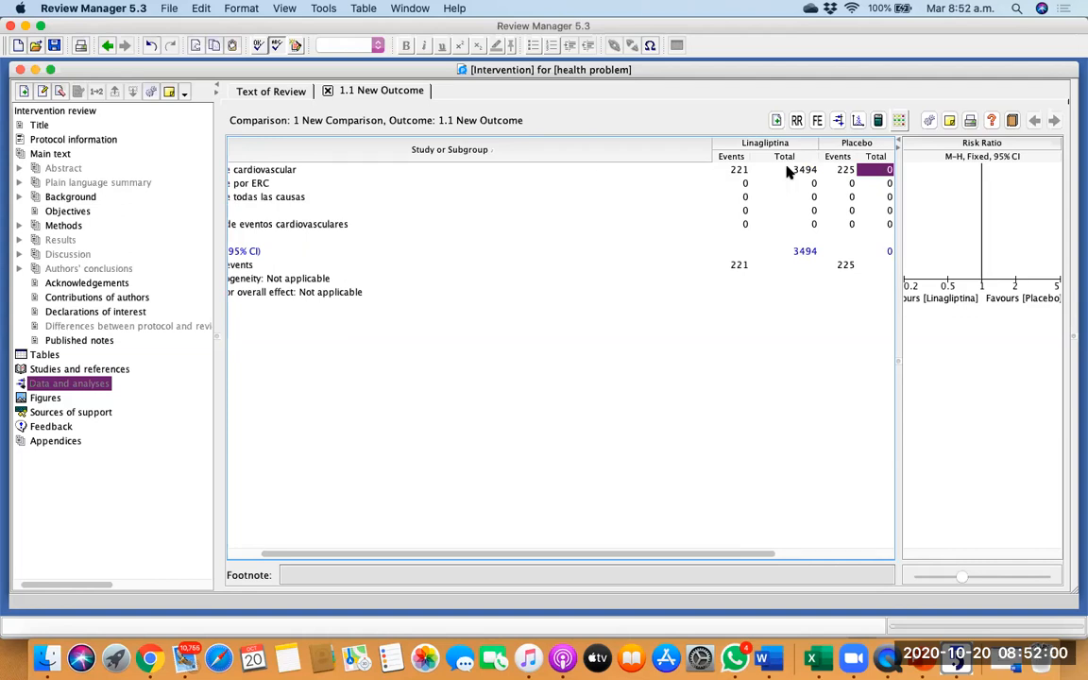
{"action": "type", "text": "3485"}
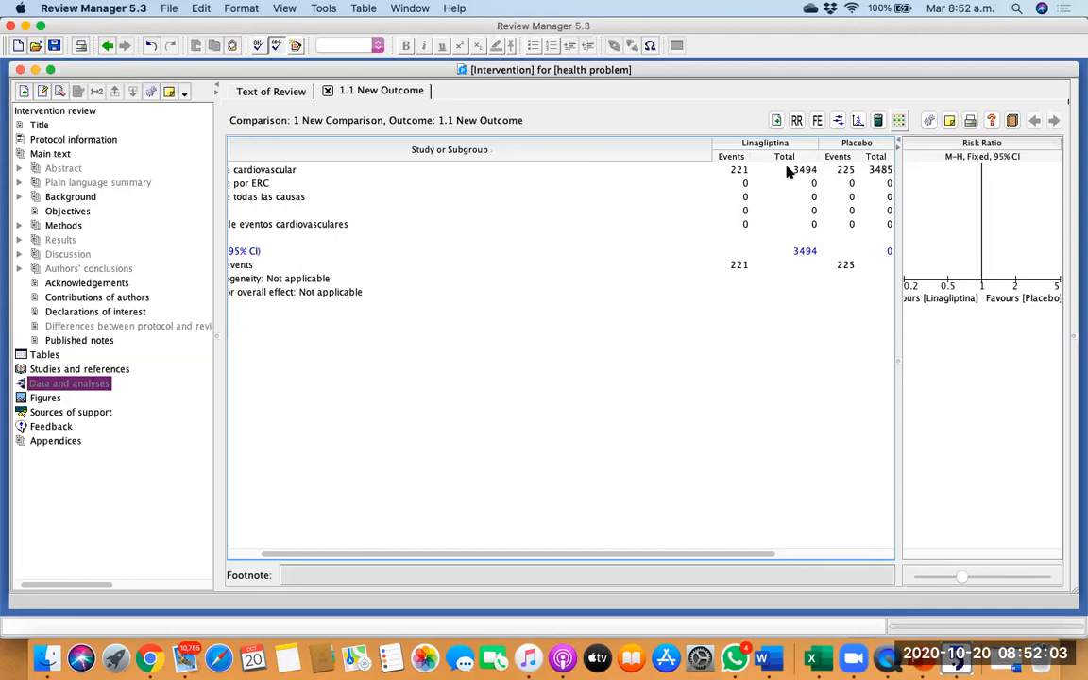
{"action": "key", "text": "Return"}
Enter the Muerte por ERC data: 1 event of 3494 for Linagliptina and 1 event of 3485 for Placebo.
{"action": "left_click", "coordinate": [744, 185]}
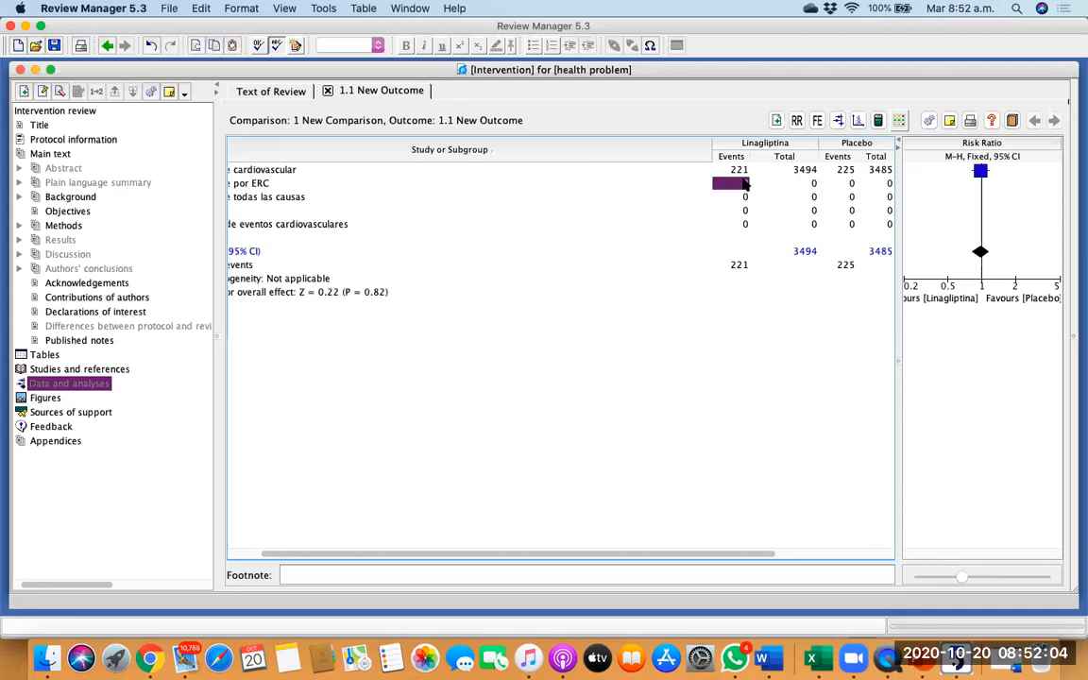
{"action": "scroll", "coordinate": [713, 187], "scroll_direction": "right", "scroll_amount": 5}
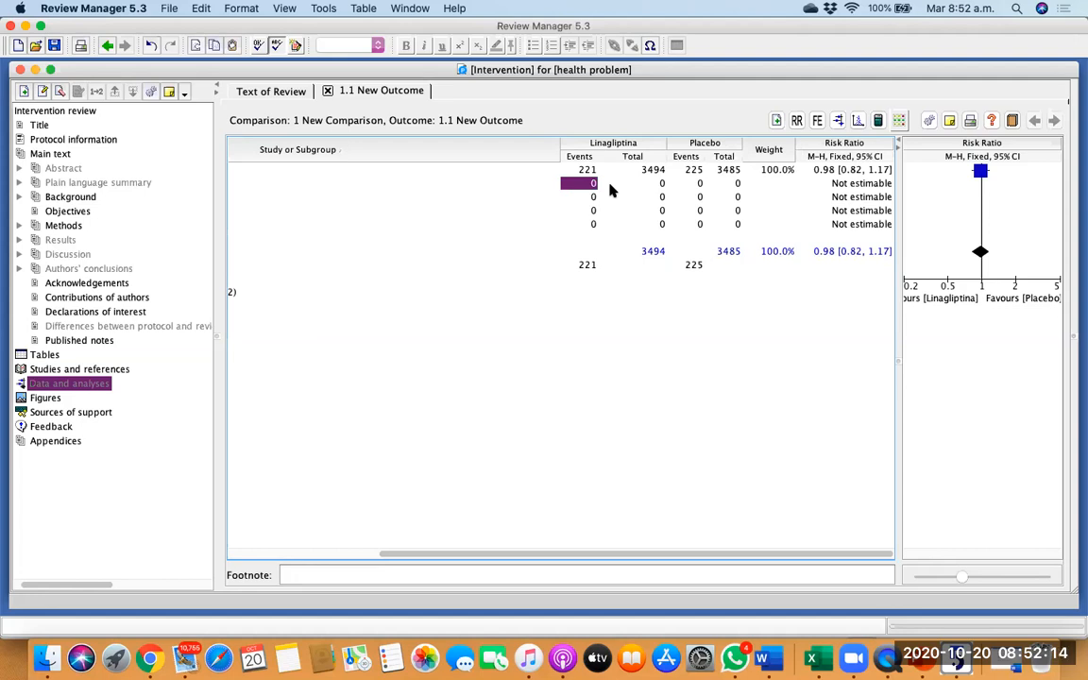
{"action": "type", "text": "1"}
{"action": "key", "text": "Tab"}
{"action": "type", "text": "3494"}
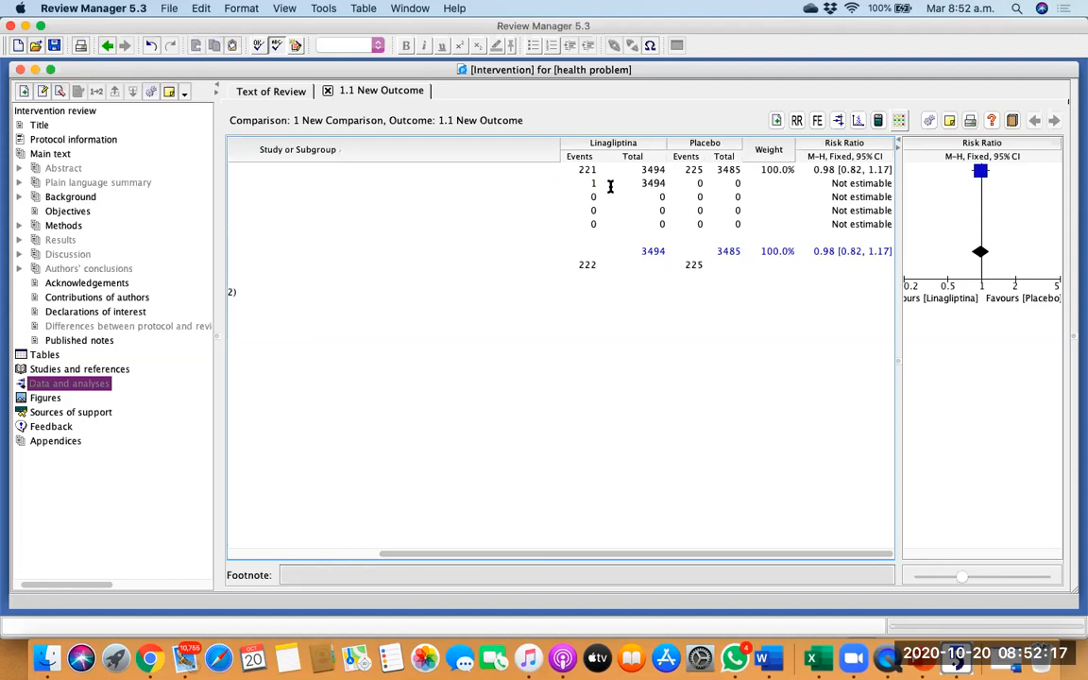
{"action": "key", "text": "Tab"}
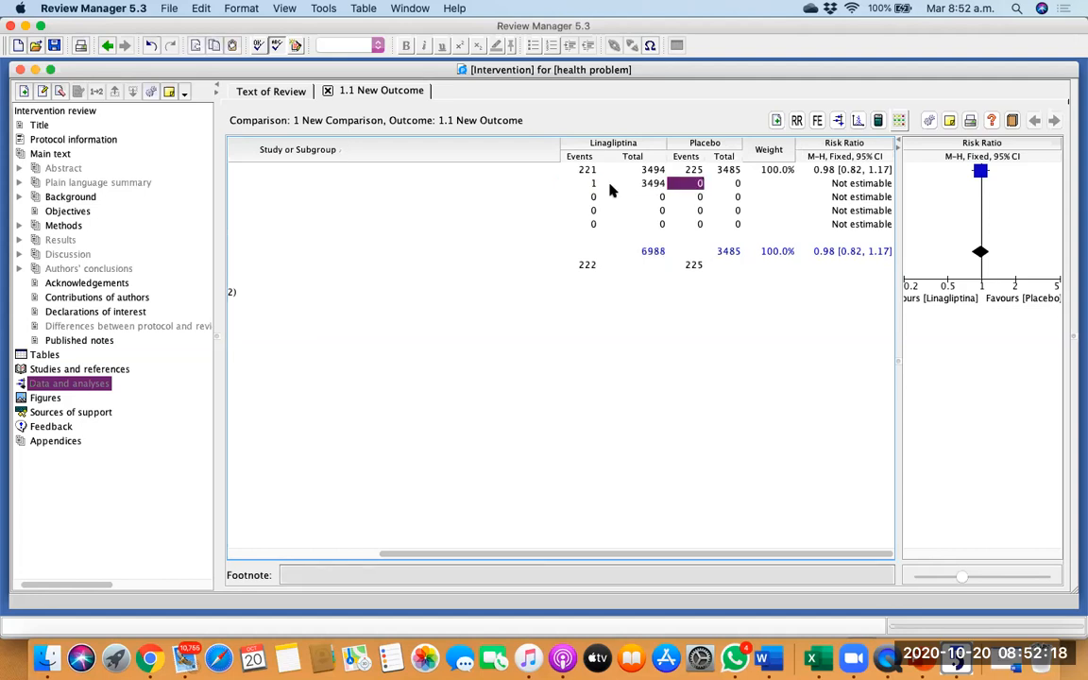
{"action": "type", "text": "1"}
{"action": "key", "text": "Tab"}
{"action": "type", "text": "4"}
{"action": "key", "text": "BackSpace"}
{"action": "type", "text": "3485"}
Enter the Muerte todas las causas data: 367 events of 3494 for Linagliptina and 373 events of 3485 for Placebo.
{"action": "scroll", "coordinate": [610, 192], "scroll_direction": "left", "scroll_amount": 5}
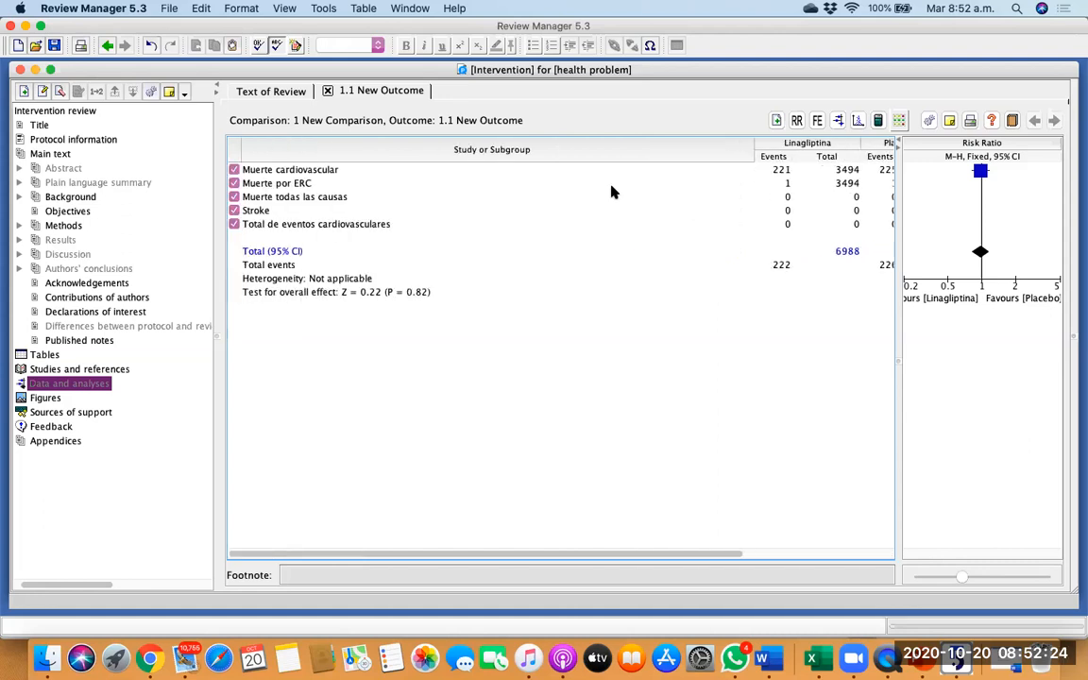
{"action": "right_click", "coordinate": [767, 200]}
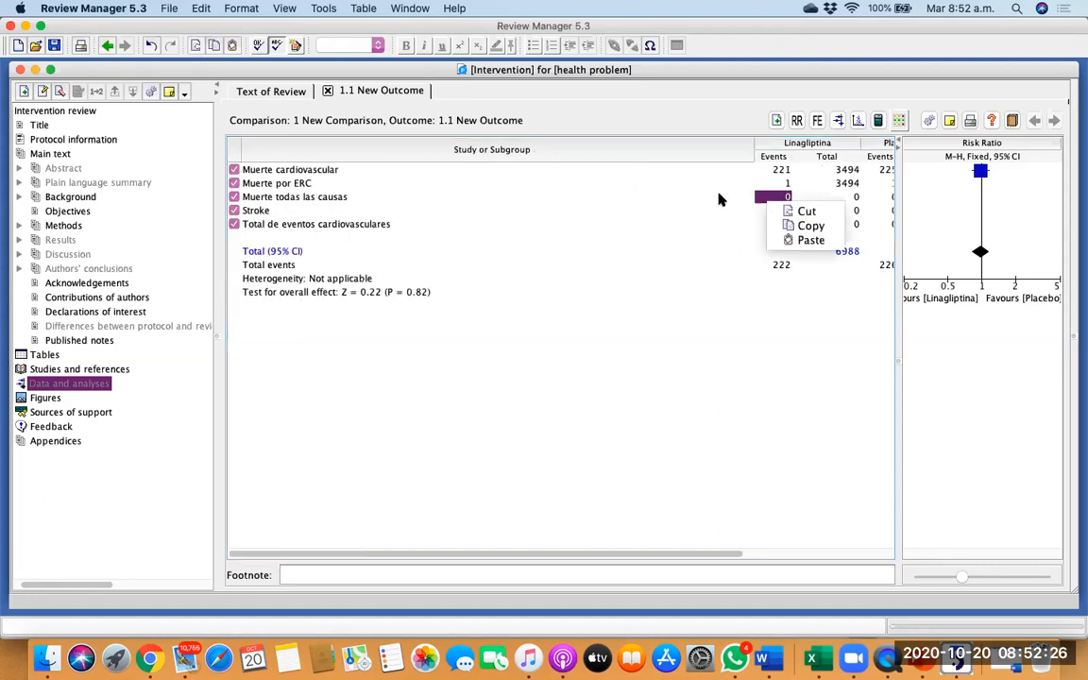
{"action": "left_click", "coordinate": [722, 196]}
{"action": "left_click", "coordinate": [783, 198]}
{"action": "scroll", "coordinate": [782, 201], "scroll_direction": "right", "scroll_amount": 5}
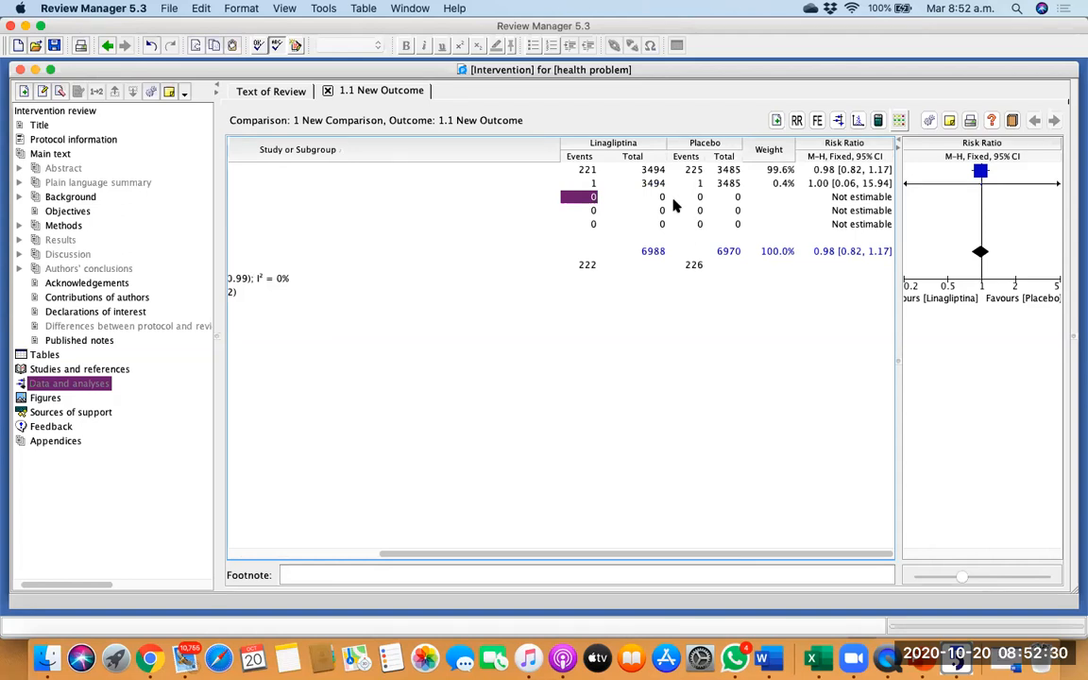
{"action": "type", "text": "367"}
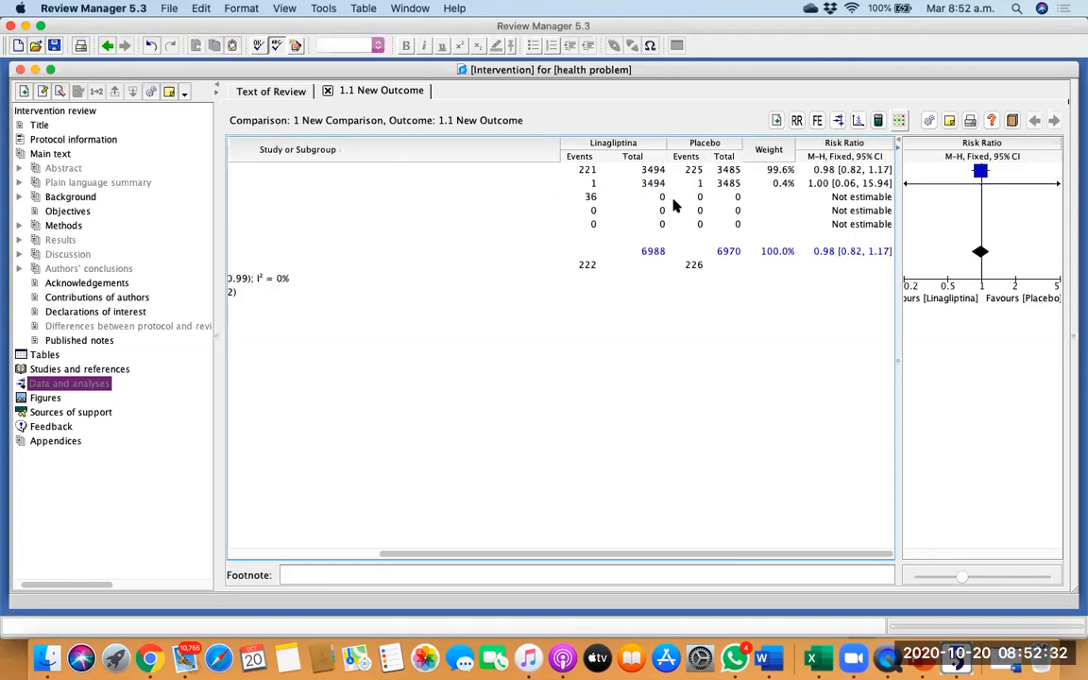
{"action": "key", "text": "Tab"}
{"action": "type", "text": "3494"}
{"action": "key", "text": "Tab"}
{"action": "type", "text": "373"}
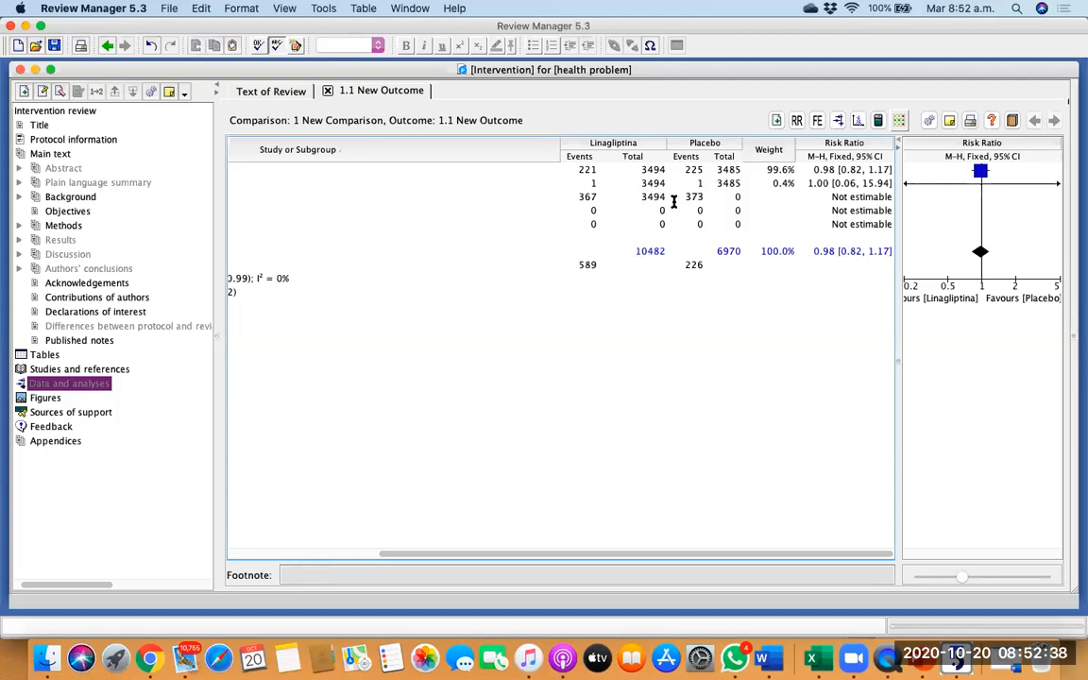
{"action": "key", "text": "Tab"}
{"action": "type", "text": "3485"}
{"action": "left_click", "coordinate": [784, 210]}
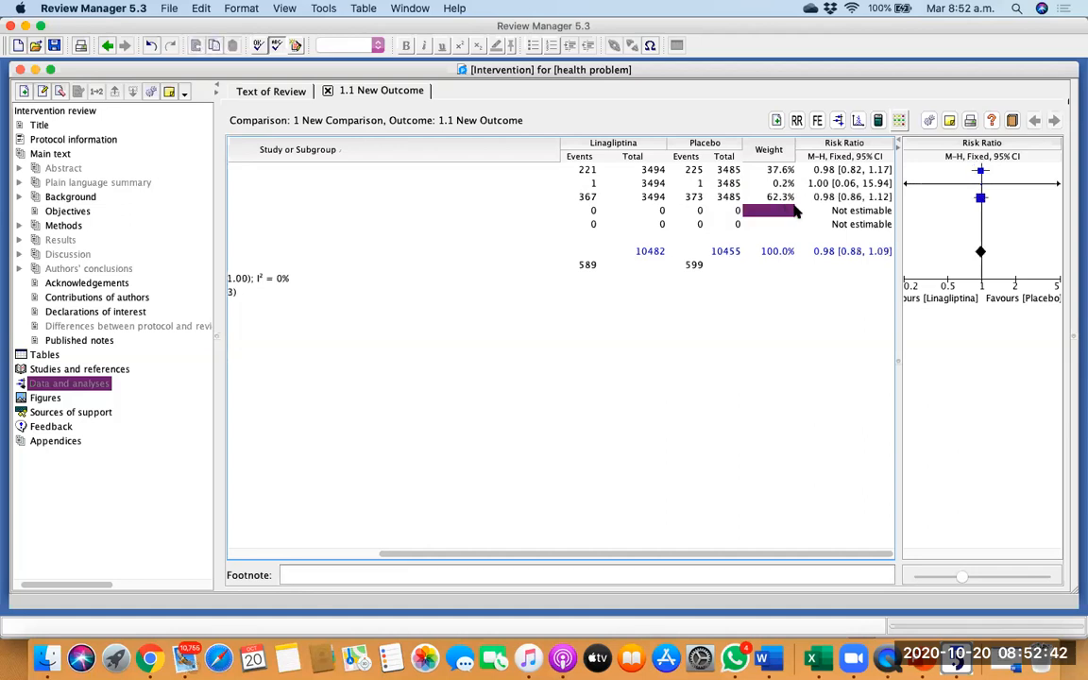
{"action": "left_click", "coordinate": [822, 212]}
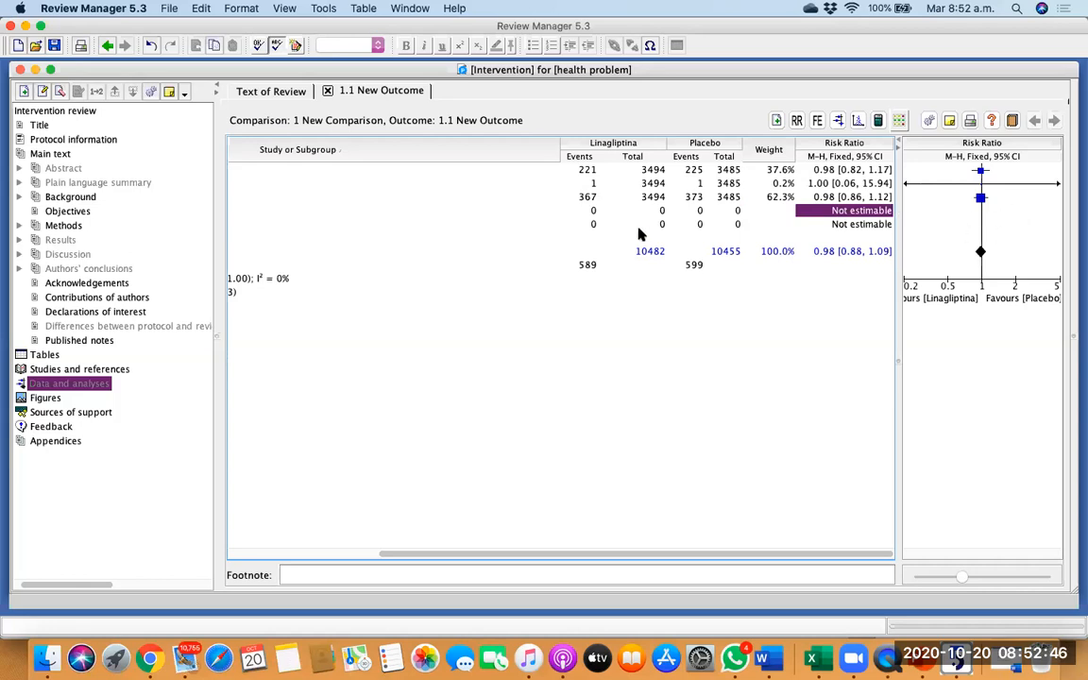
Enter the Stroke data: 17 events of 3494 for Linagliptina and 16 events of 3485 for Placebo.
{"action": "scroll", "coordinate": [638, 236], "scroll_direction": "left", "scroll_amount": 5}
{"action": "scroll", "coordinate": [688, 225], "scroll_direction": "left", "scroll_amount": 1}
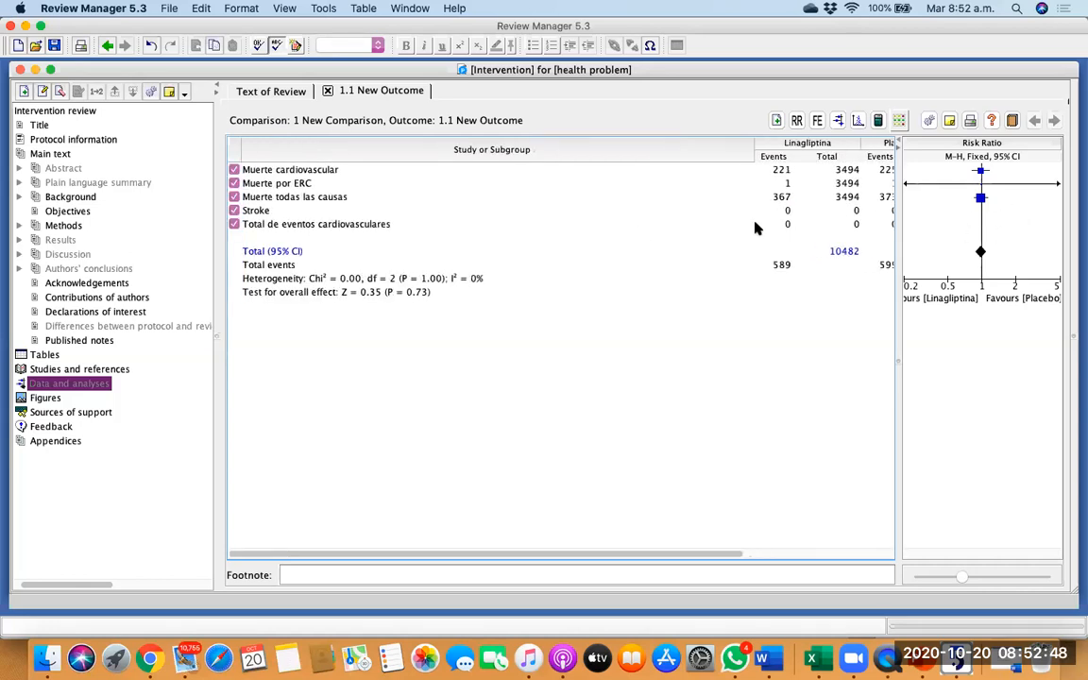
{"action": "left_click", "coordinate": [788, 211]}
{"action": "scroll", "coordinate": [784, 214], "scroll_direction": "right", "scroll_amount": 5}
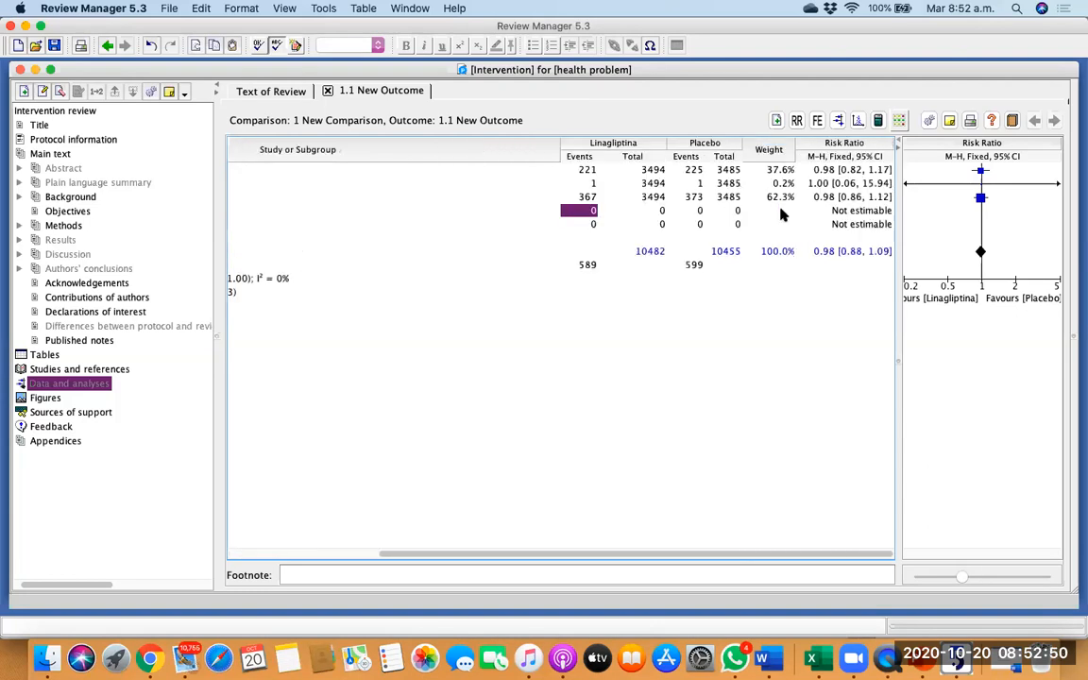
{"action": "scroll", "coordinate": [784, 214], "scroll_direction": "left", "scroll_amount": 4}
{"action": "scroll", "coordinate": [707, 185], "scroll_direction": "right", "scroll_amount": 5}
{"action": "type", "text": "17"}
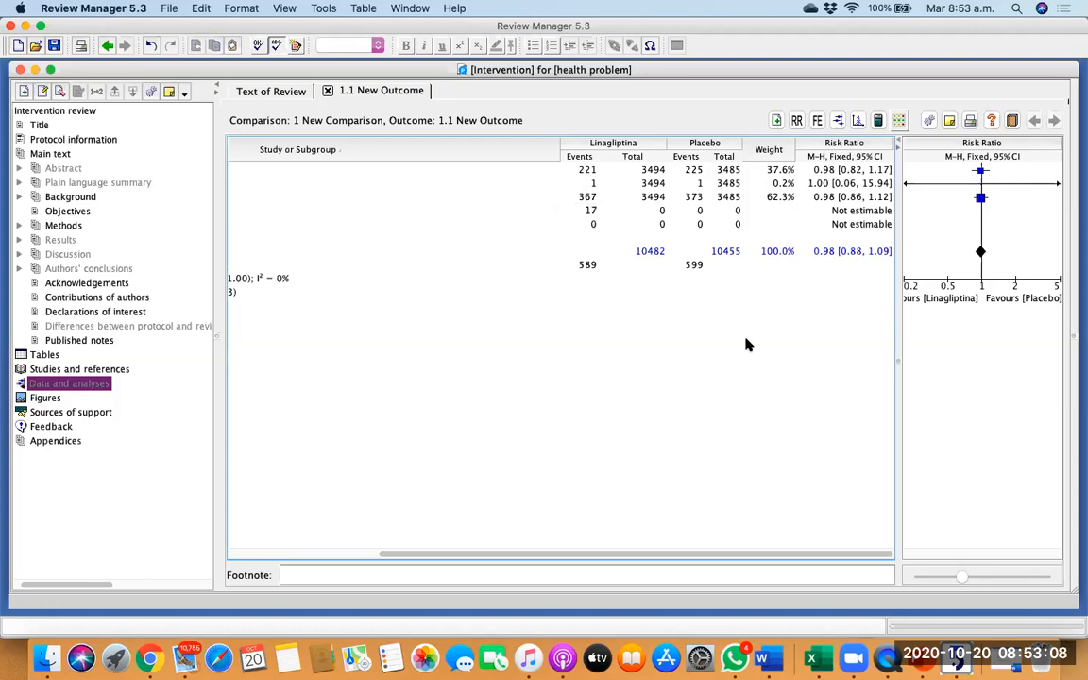
{"action": "key", "text": "Tab"}
{"action": "type", "text": "34"}
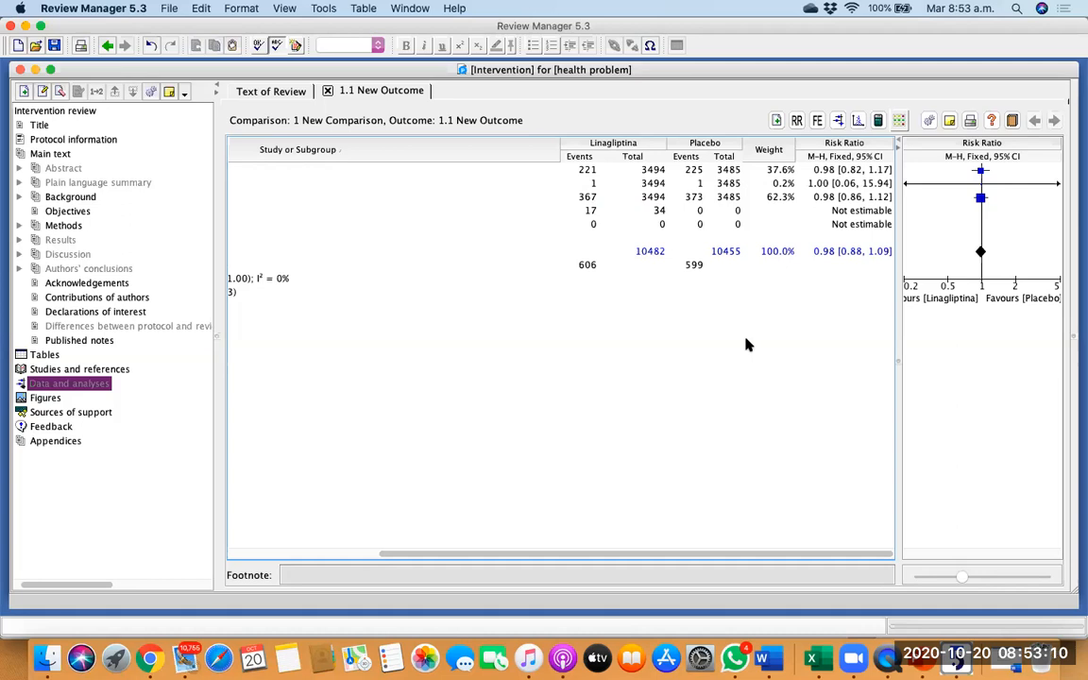
{"action": "type", "text": "94"}
{"action": "key", "text": "Tab"}
{"action": "type", "text": "16"}
{"action": "key", "text": "Tab"}
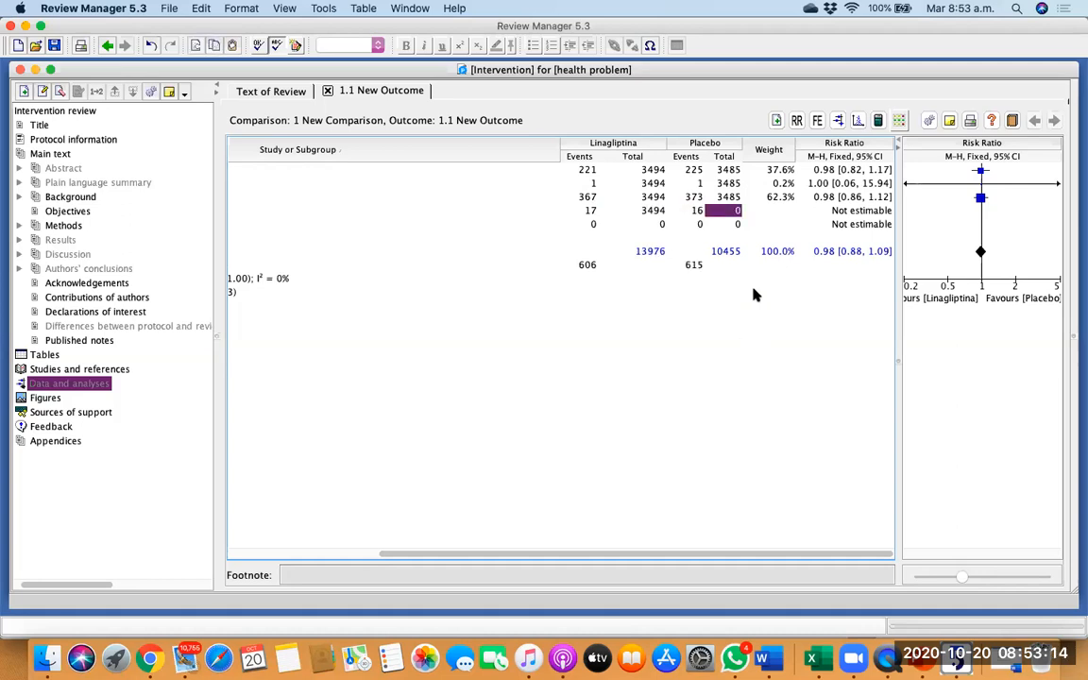
{"action": "type", "text": "34"}
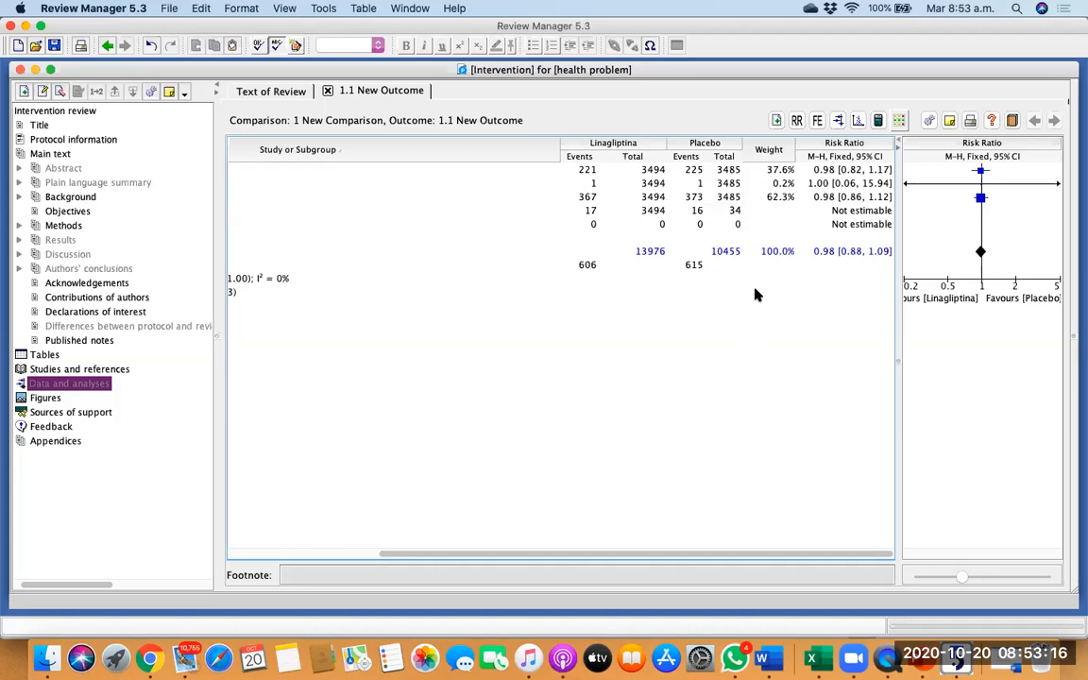
{"action": "type", "text": "85"}
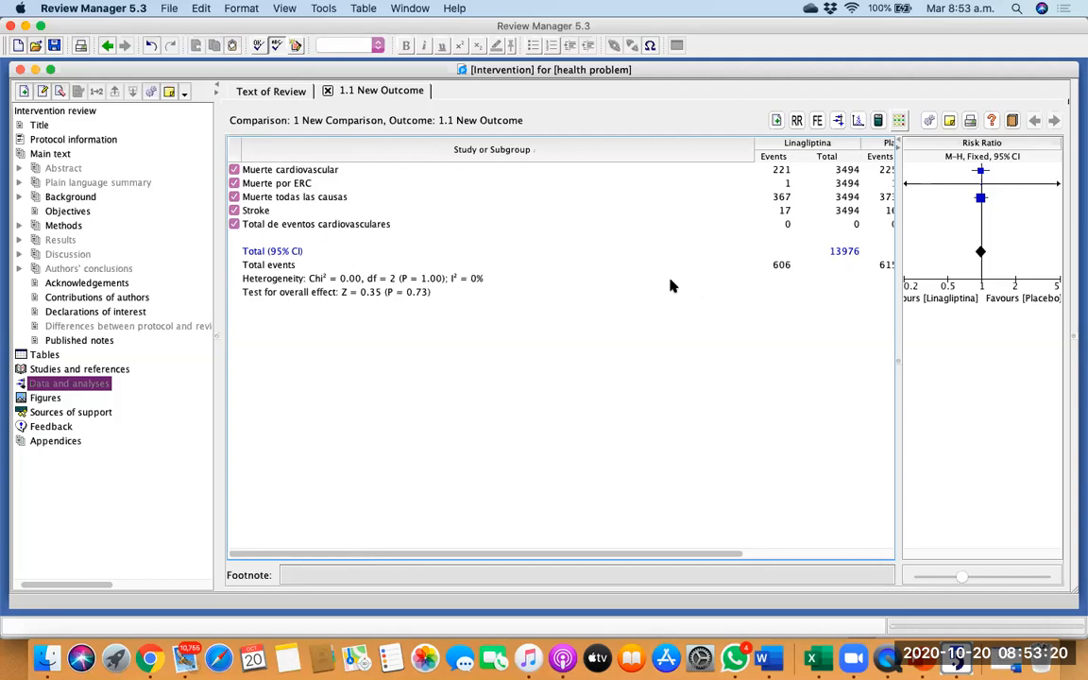
Enter the Total de eventos cardiovasculares data: 434 events of 3494 for Linagliptina and 420 events of 3485 for Placebo.
{"action": "left_click", "coordinate": [766, 227]}
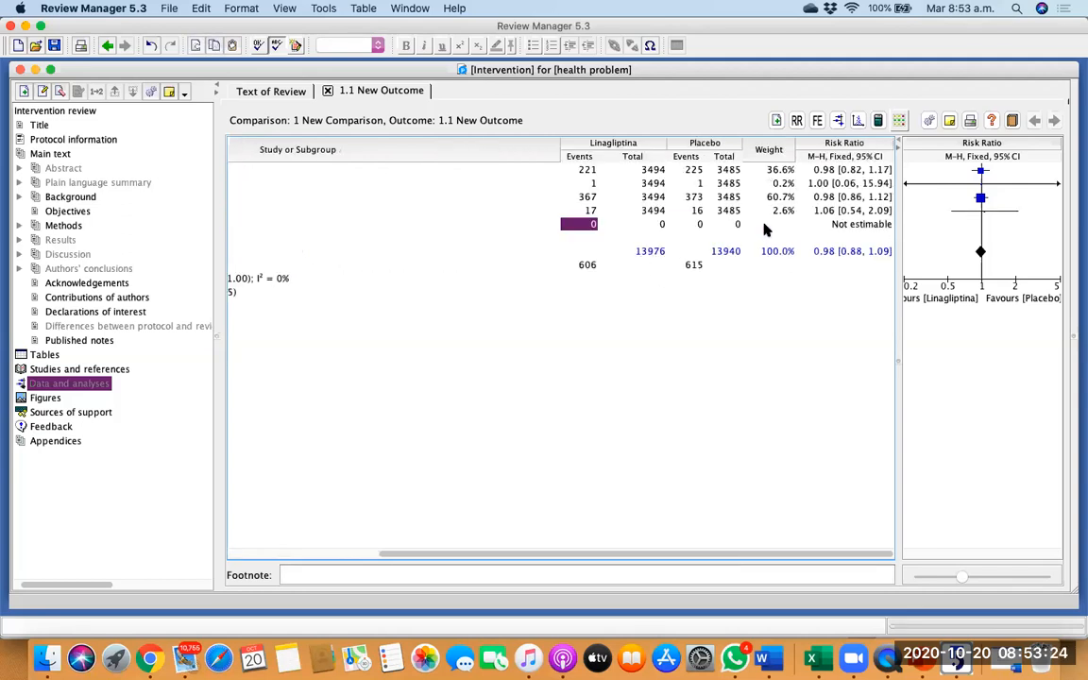
{"action": "type", "text": "434"}
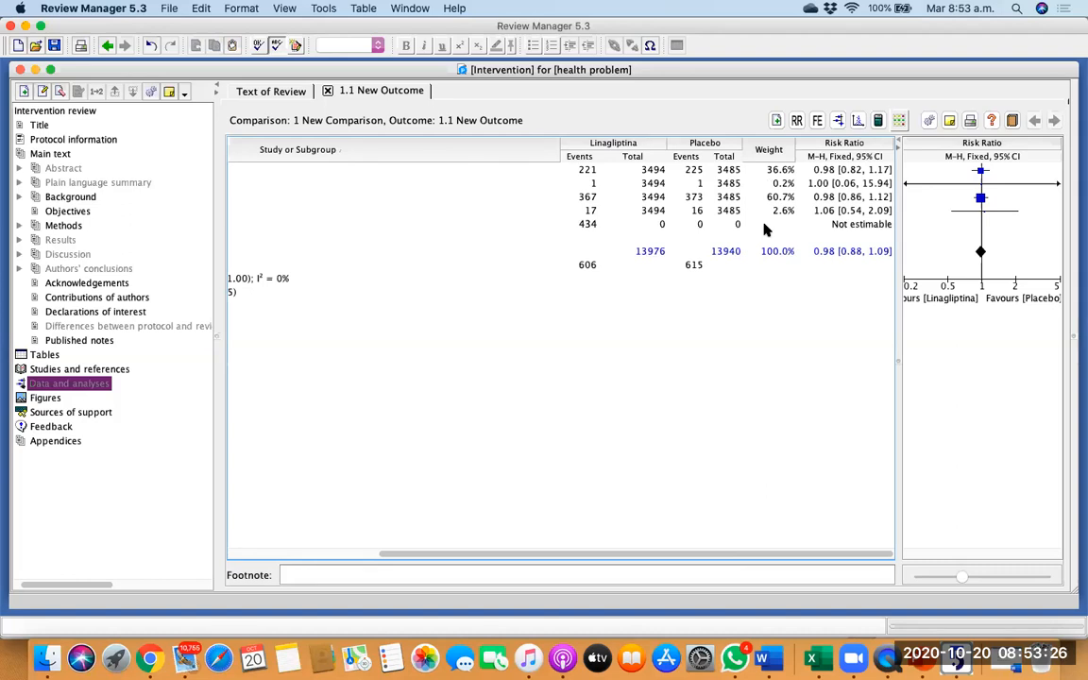
{"action": "key", "text": "Tab"}
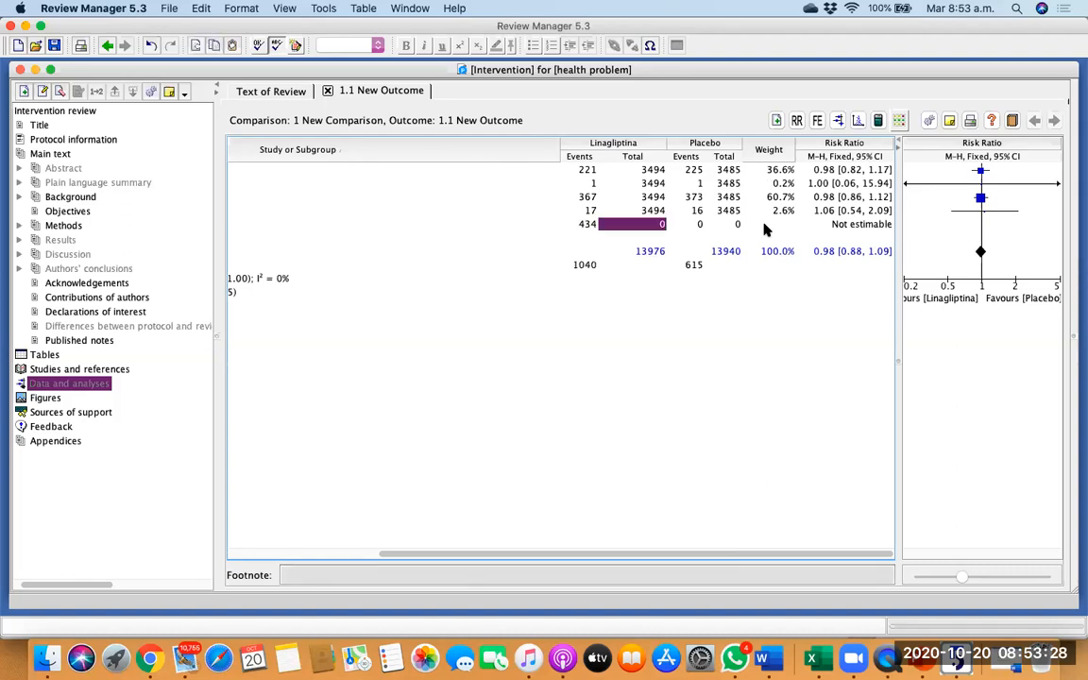
{"action": "key", "text": "Tab"}
{"action": "key", "text": "Tab"}
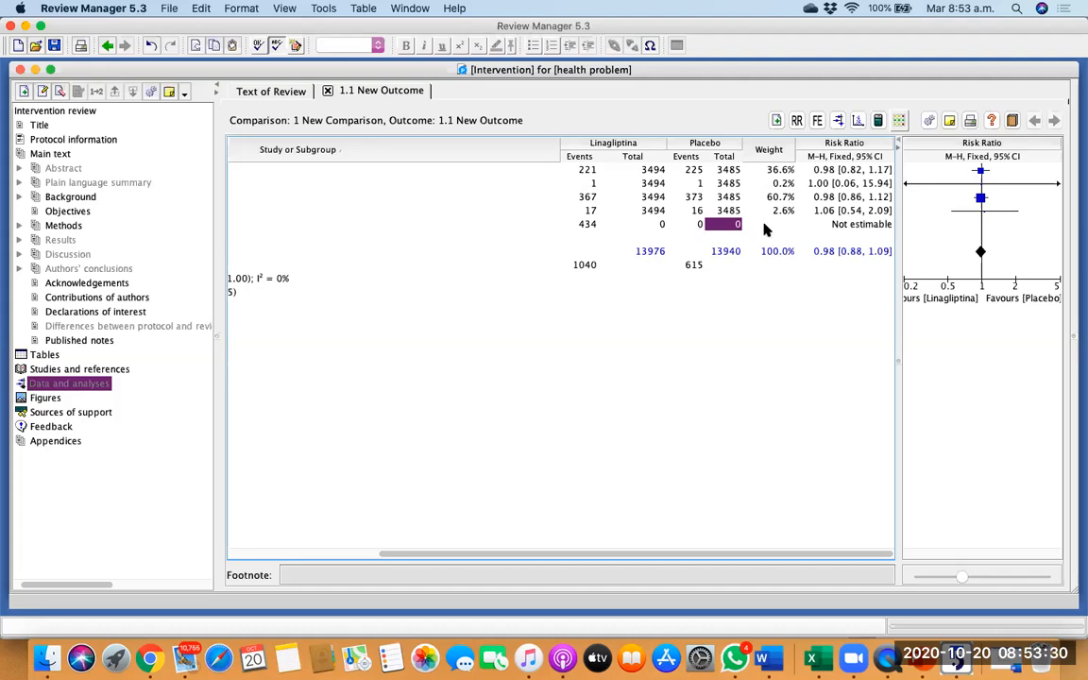
{"action": "key", "text": "shift+Tab"}
{"action": "type", "text": "420"}
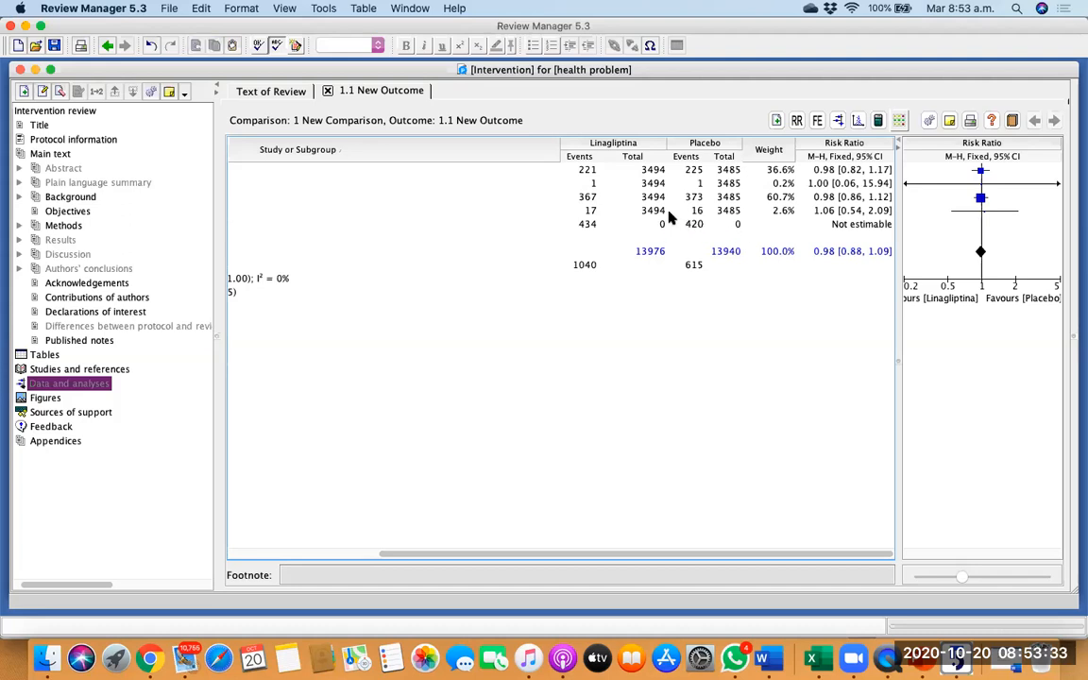
{"action": "key", "text": "Up"}
{"action": "left_click", "coordinate": [665, 223]}
{"action": "type", "text": "3494"}
{"action": "left_click", "coordinate": [709, 224]}
{"action": "type", "text": "3485"}
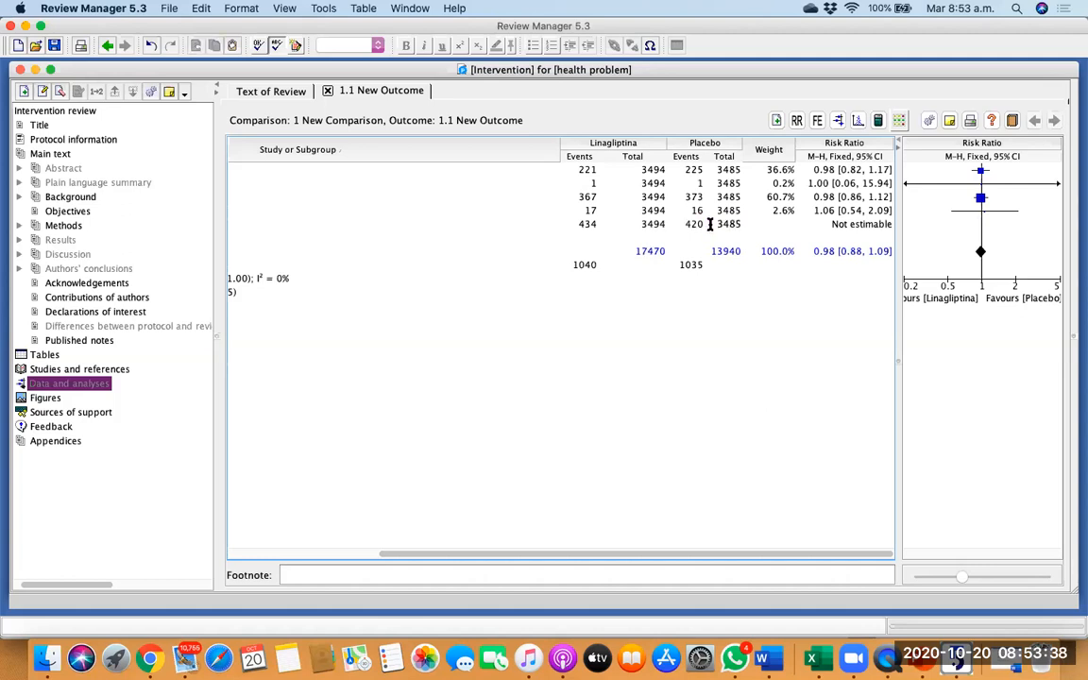
Display the forest plot of the risk ratios for the Linagliptina versus Placebo outcome.
{"action": "left_click", "coordinate": [837, 123]}
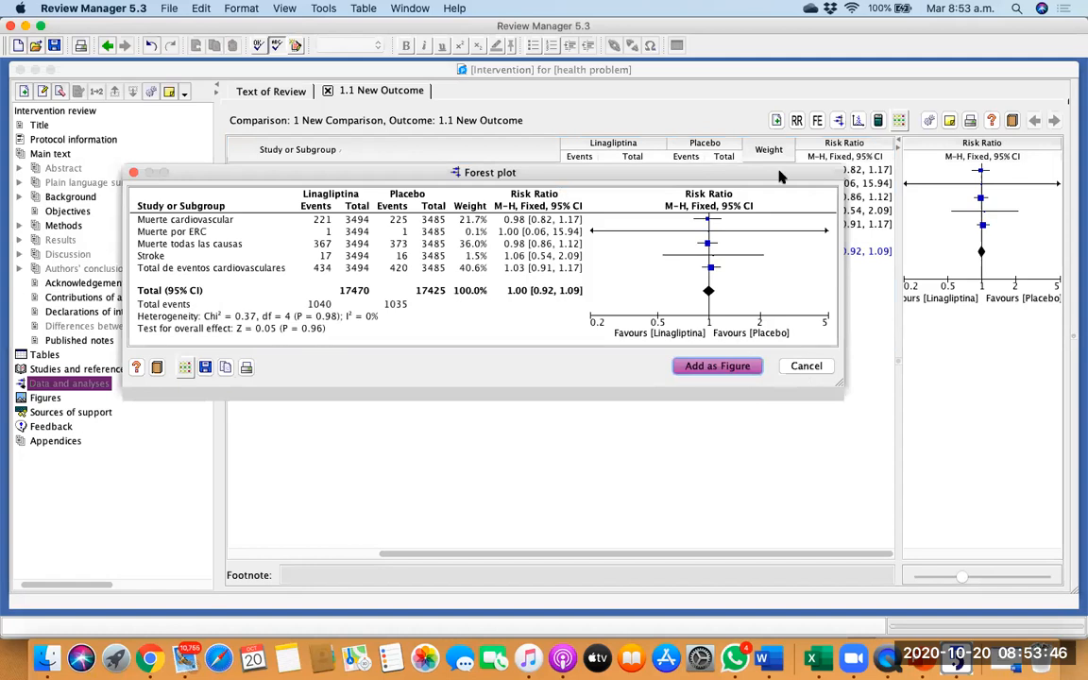
{"action": "left_click_drag", "start_coordinate": [656, 173], "coordinate": [788, 173]}
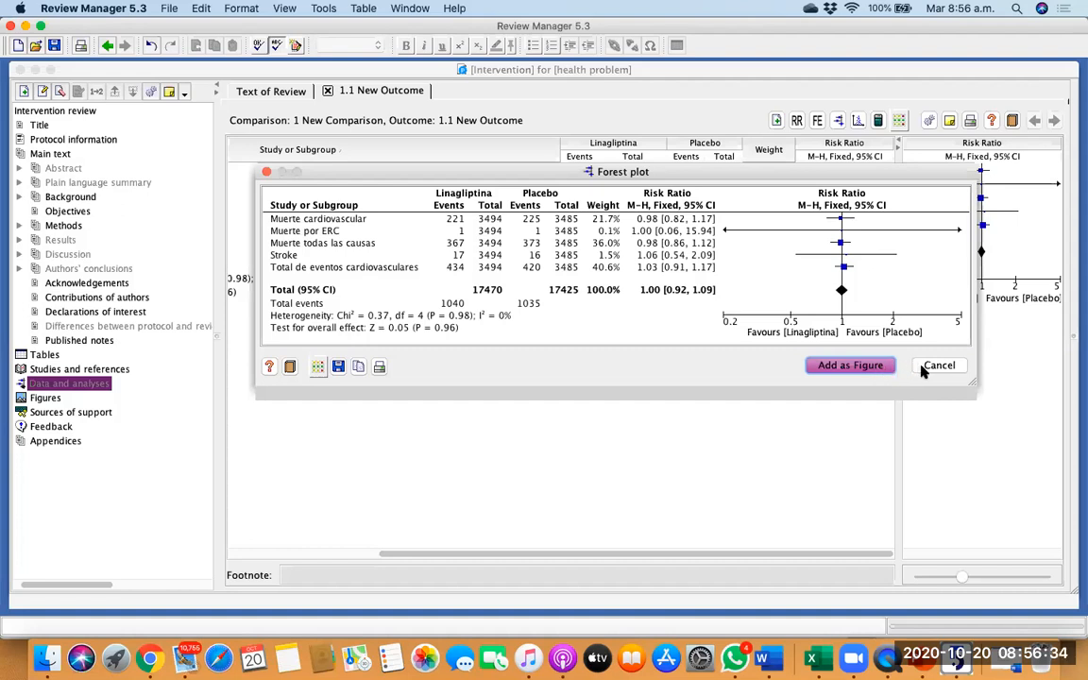
{"action": "left_click", "coordinate": [880, 368]}
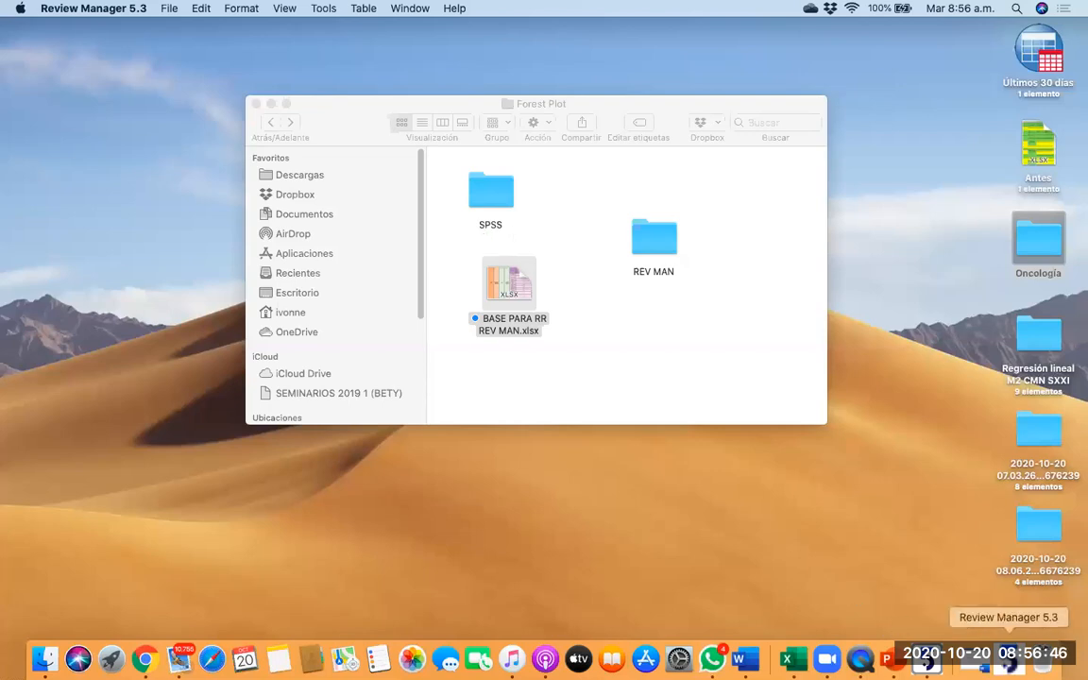
Switch to Finder, open the FACTORES PREDICTORES DE VIT E EN RN article from the Oncología folder, and view it full screen in Preview.
{"action": "left_click", "coordinate": [256, 104]}
{"action": "double_click", "coordinate": [1041, 248]}
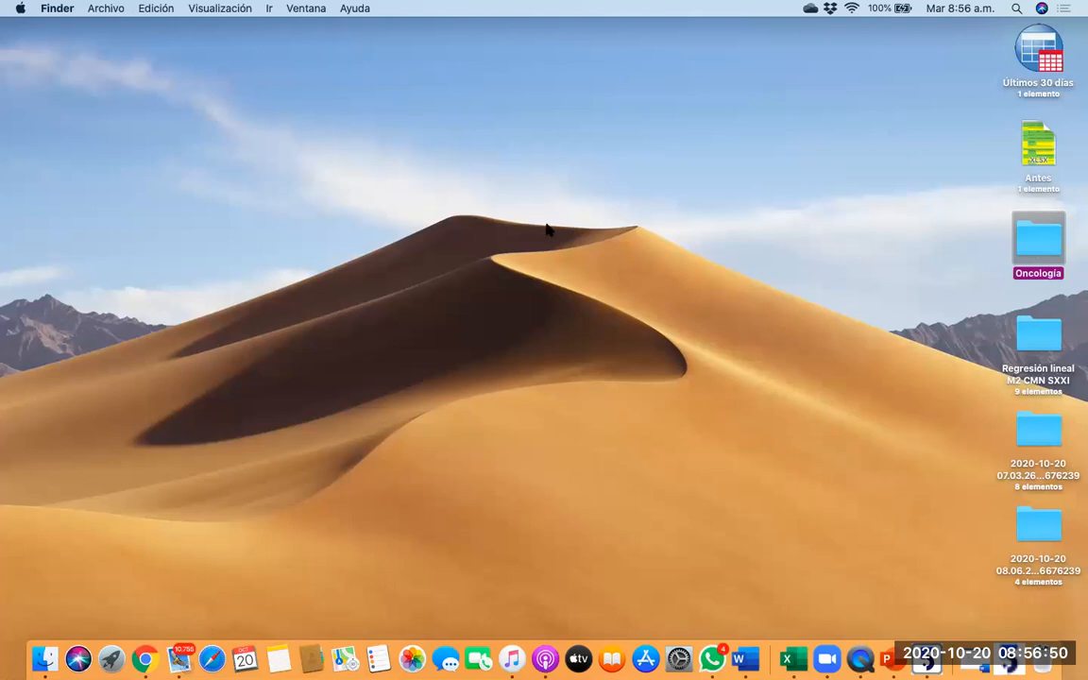
{"action": "left_click", "coordinate": [643, 357]}
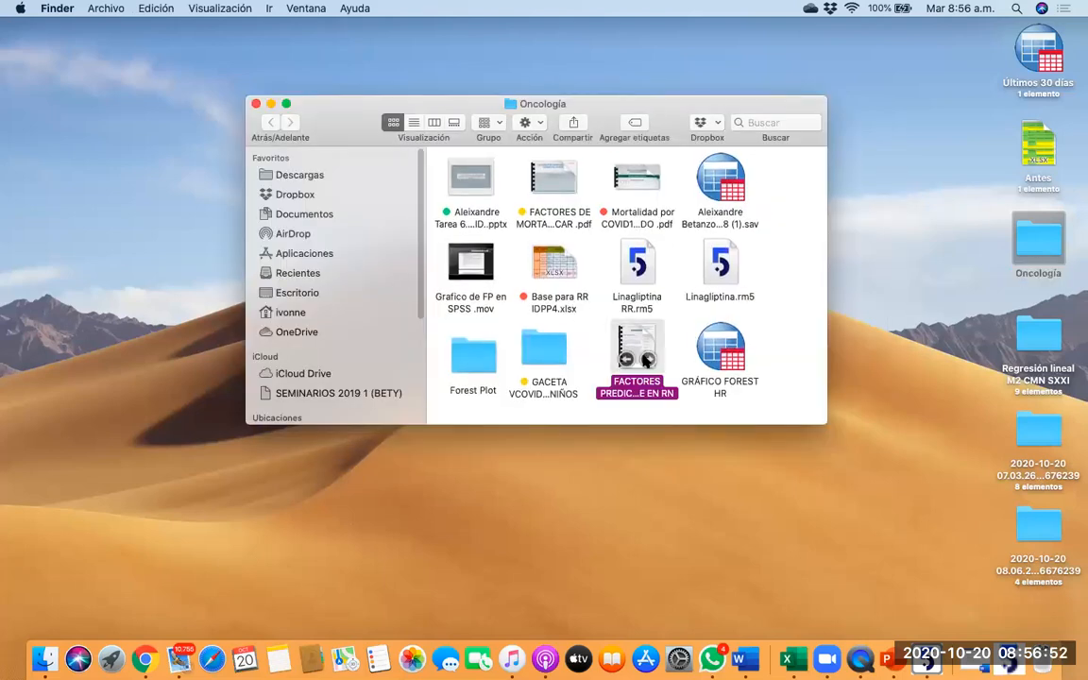
{"action": "double_click", "coordinate": [636, 356]}
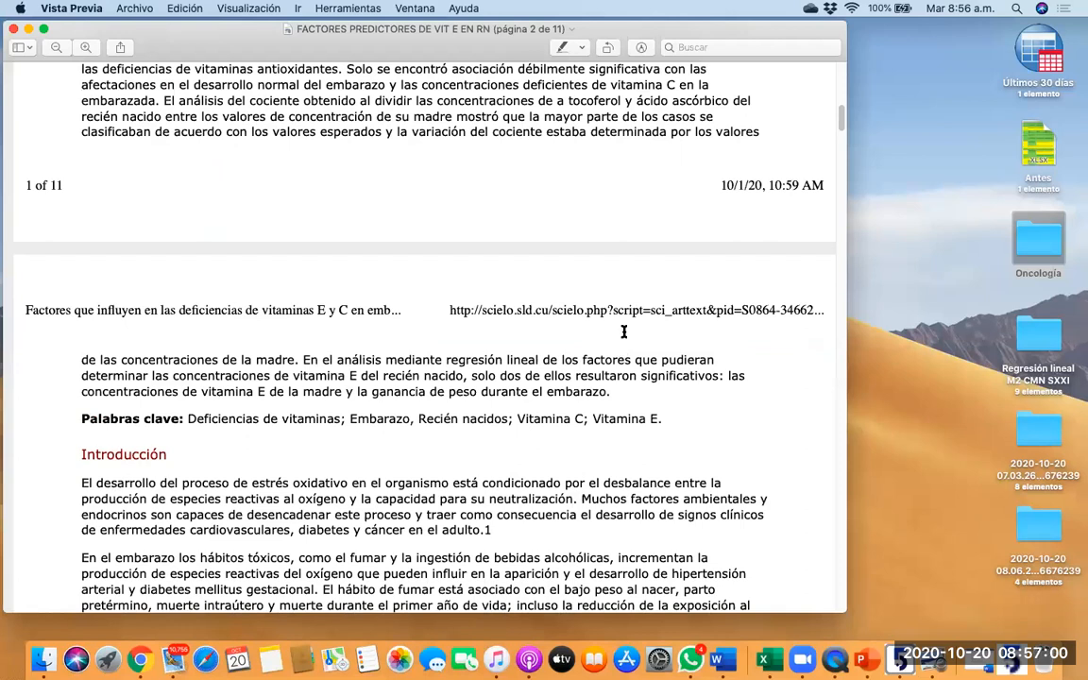
{"action": "scroll", "coordinate": [622, 318], "scroll_direction": "up", "scroll_amount": 10}
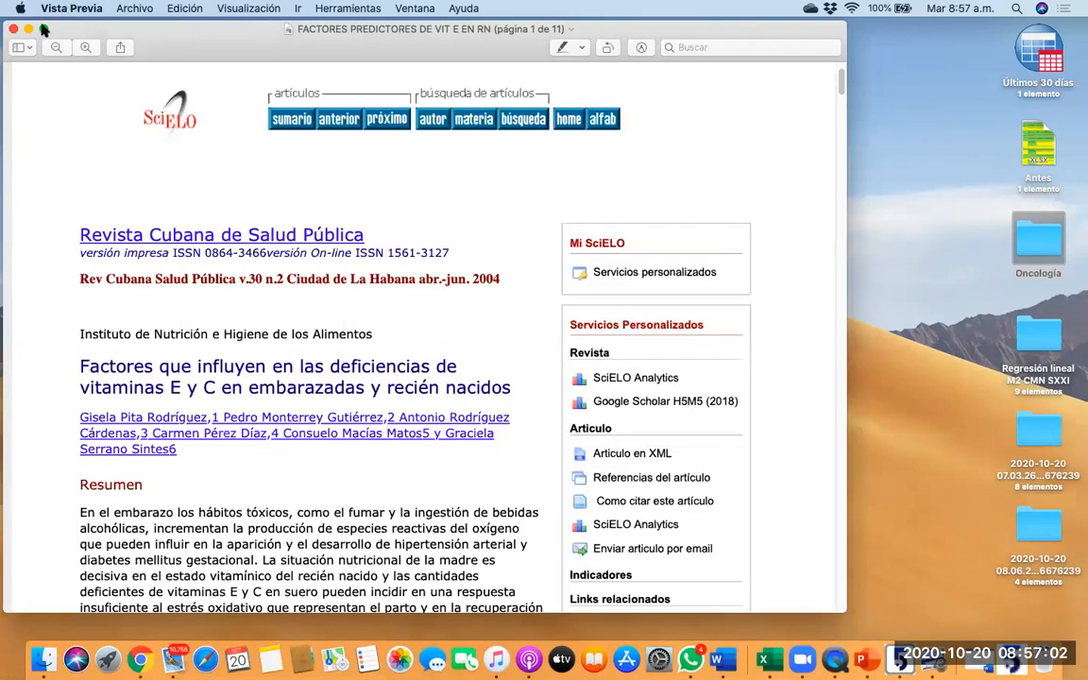
{"action": "scroll", "coordinate": [378, 385], "scroll_direction": "right", "scroll_amount": 1}
{"action": "key", "text": "ctrl+super+f"}
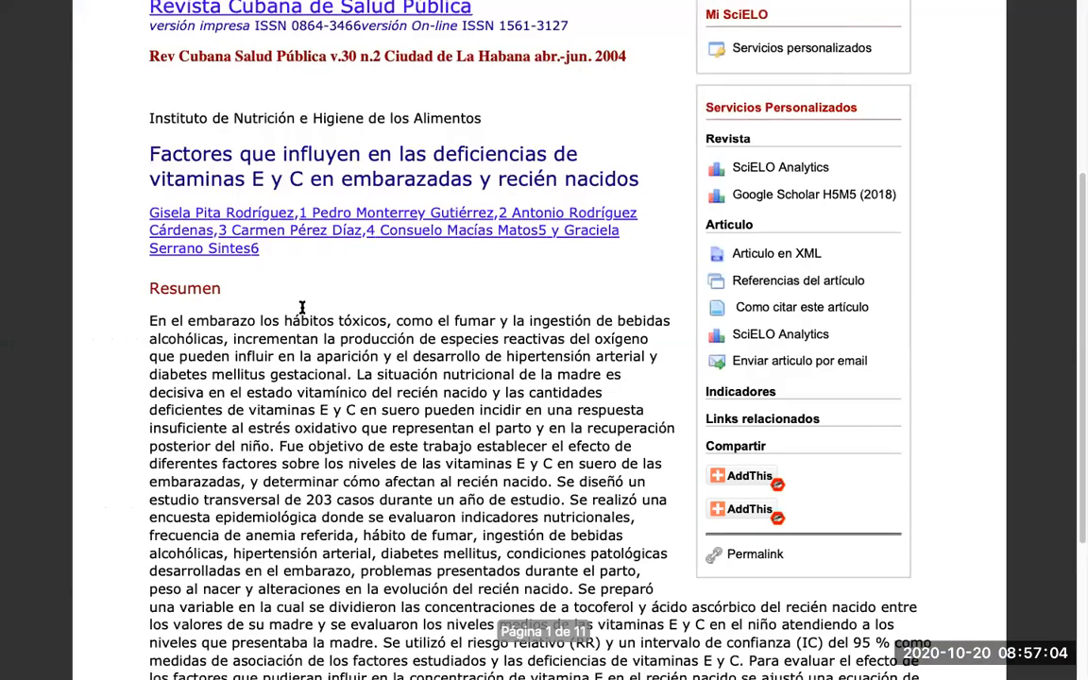
Look through the article from its title and abstract to Table 5 with the standardized regression coefficients, enlarging the table for reading.
{"action": "left_click_drag", "start_coordinate": [269, 187], "coordinate": [201, 187]}
{"action": "scroll", "coordinate": [409, 219], "scroll_direction": "down", "scroll_amount": 1}
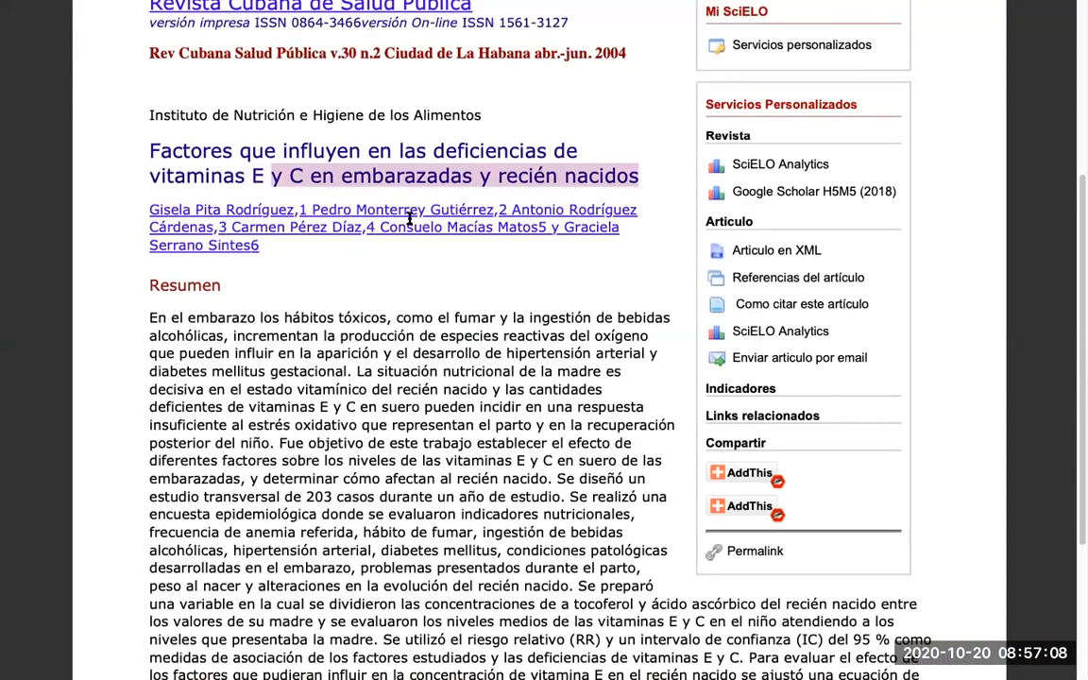
{"action": "scroll", "coordinate": [409, 219], "scroll_direction": "down", "scroll_amount": 5}
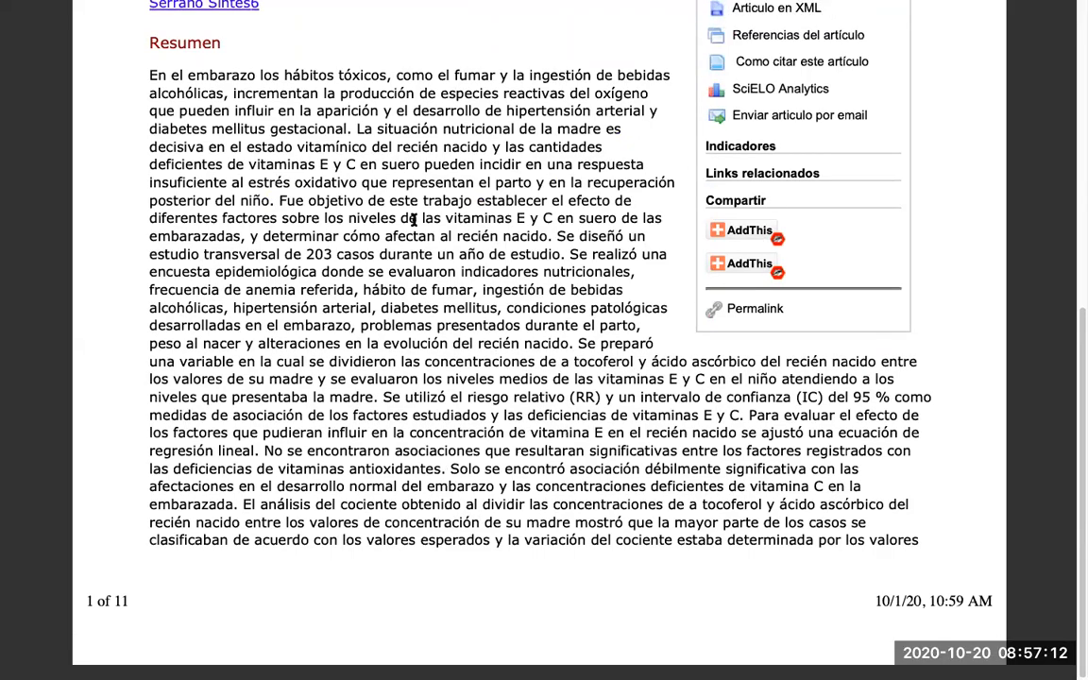
{"action": "scroll", "coordinate": [414, 219], "scroll_direction": "down", "scroll_amount": 3}
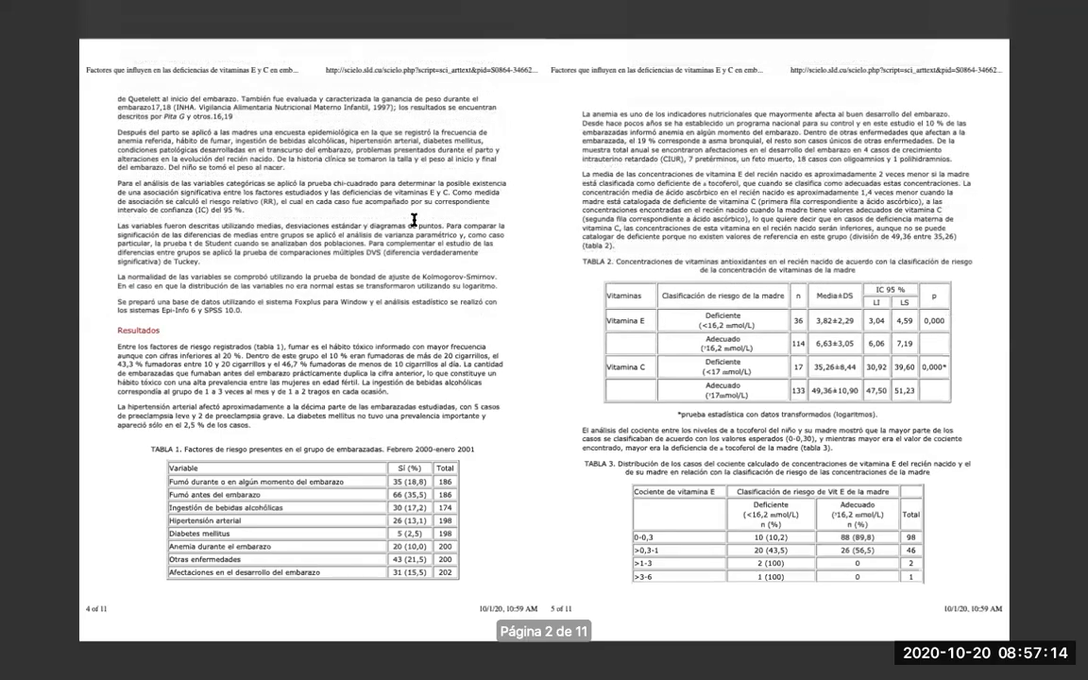
{"action": "scroll", "coordinate": [414, 219], "scroll_direction": "down", "scroll_amount": 6}
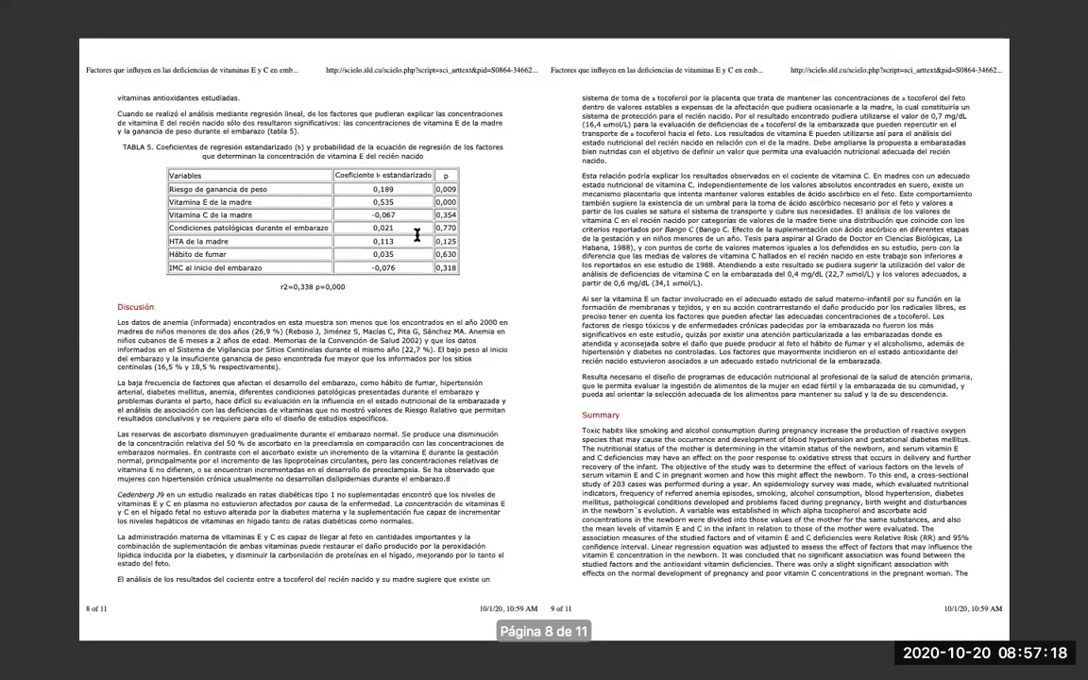
{"action": "scroll", "coordinate": [417, 235], "scroll_direction": "up", "scroll_amount": 5}
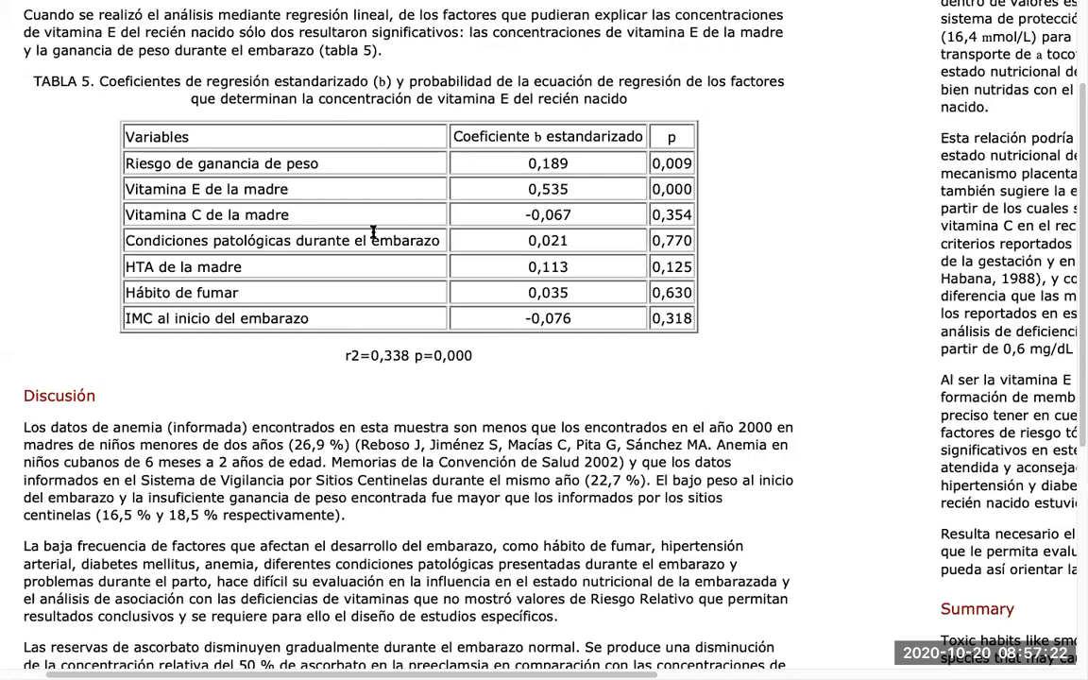
{"action": "scroll", "coordinate": [341, 203], "scroll_direction": "up", "scroll_amount": 2}
{"action": "scroll", "coordinate": [340, 203], "scroll_direction": "left", "scroll_amount": 2}
Highlight the words "E del recién nacido" in the caption of Table 5 to point out the outcome variable.
{"action": "left_click_drag", "start_coordinate": [442, 177], "coordinate": [539, 174]}
{"action": "left_click_drag", "start_coordinate": [401, 177], "coordinate": [595, 177]}
{"action": "left_click_drag", "start_coordinate": [711, 176], "coordinate": [573, 177]}
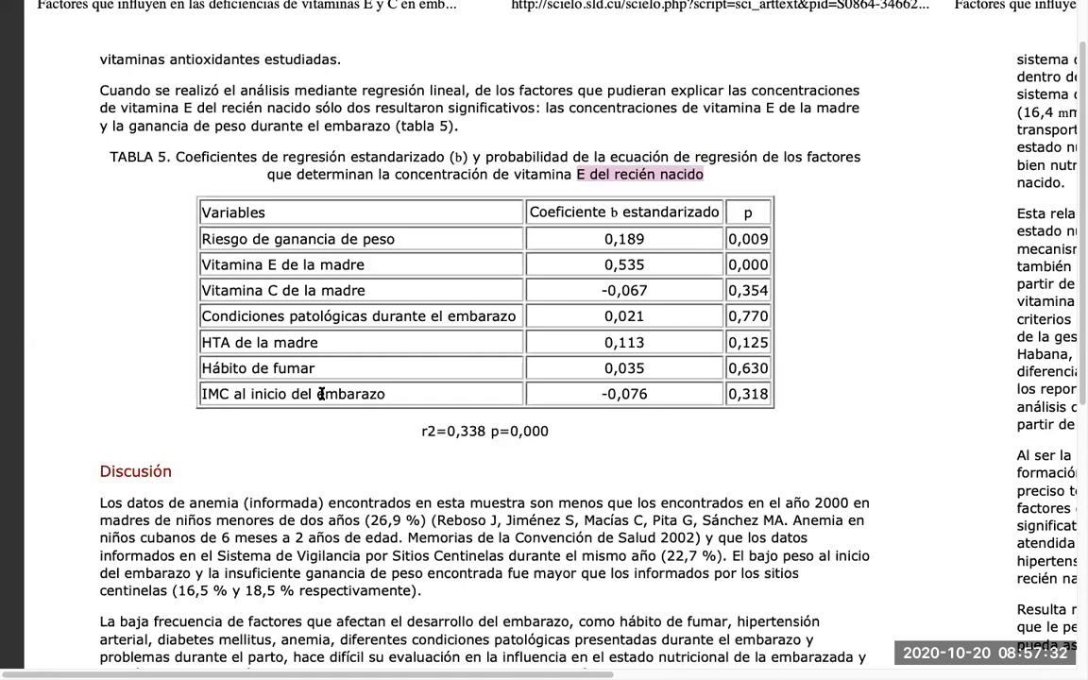
{"action": "scroll", "coordinate": [323, 397], "scroll_direction": "up", "scroll_amount": 1}
{"action": "scroll", "coordinate": [323, 398], "scroll_direction": "down", "scroll_amount": 1}
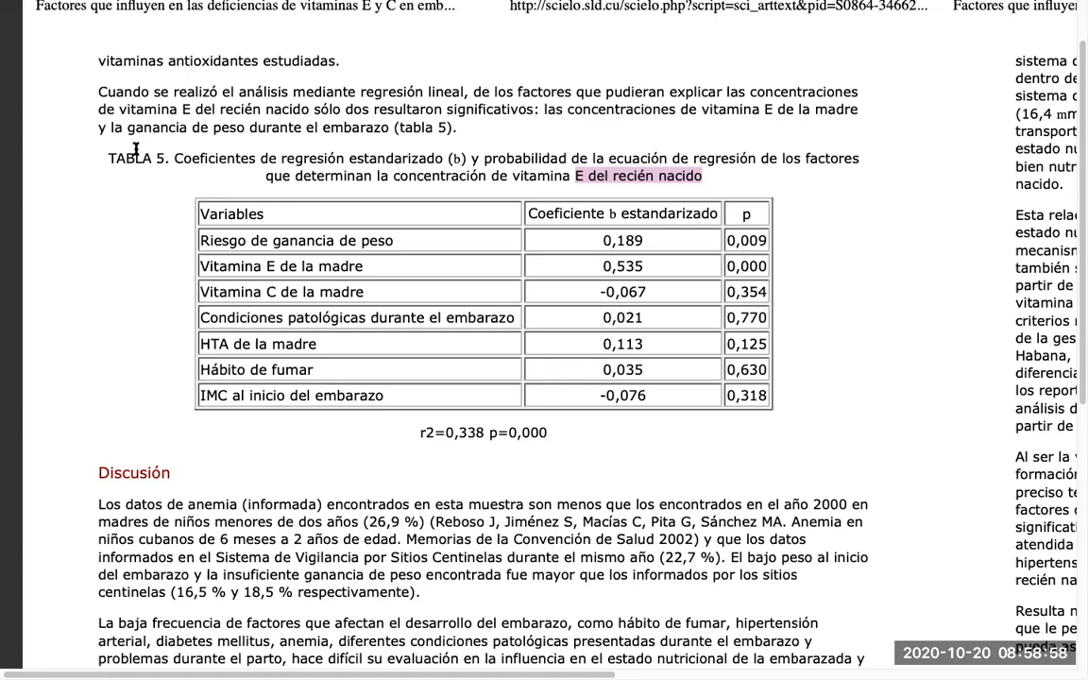
{"action": "mouse_move", "coordinate": [417, 17]}
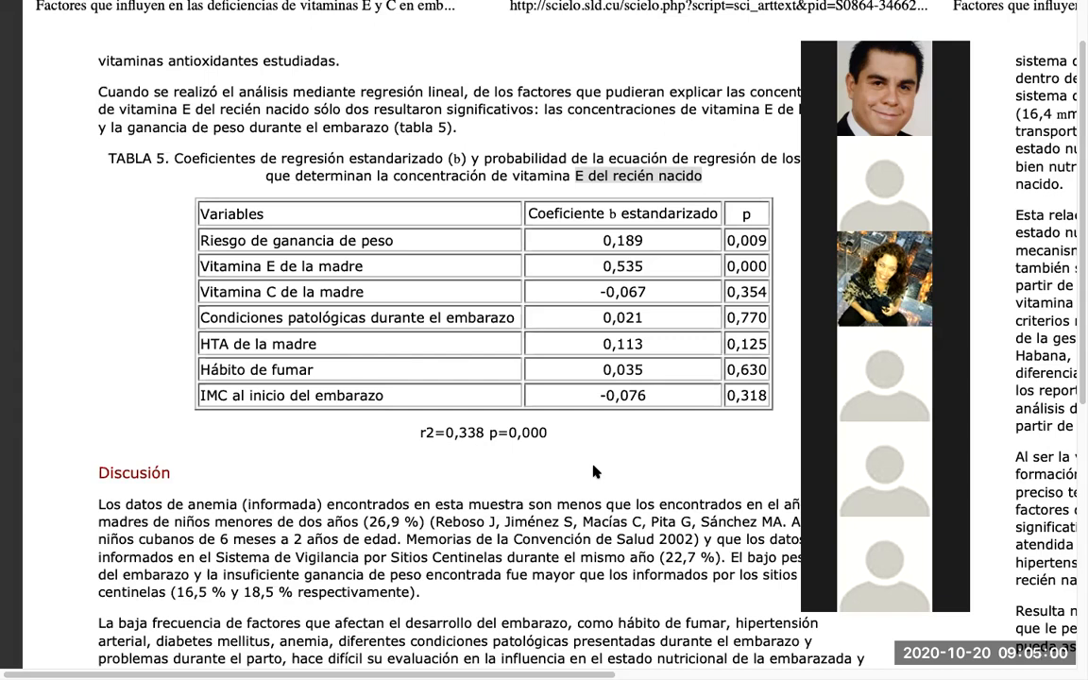
{"action": "scroll", "coordinate": [534, 414], "scroll_direction": "up", "scroll_amount": 1}
{"action": "scroll", "coordinate": [533, 414], "scroll_direction": "right", "scroll_amount": 2}
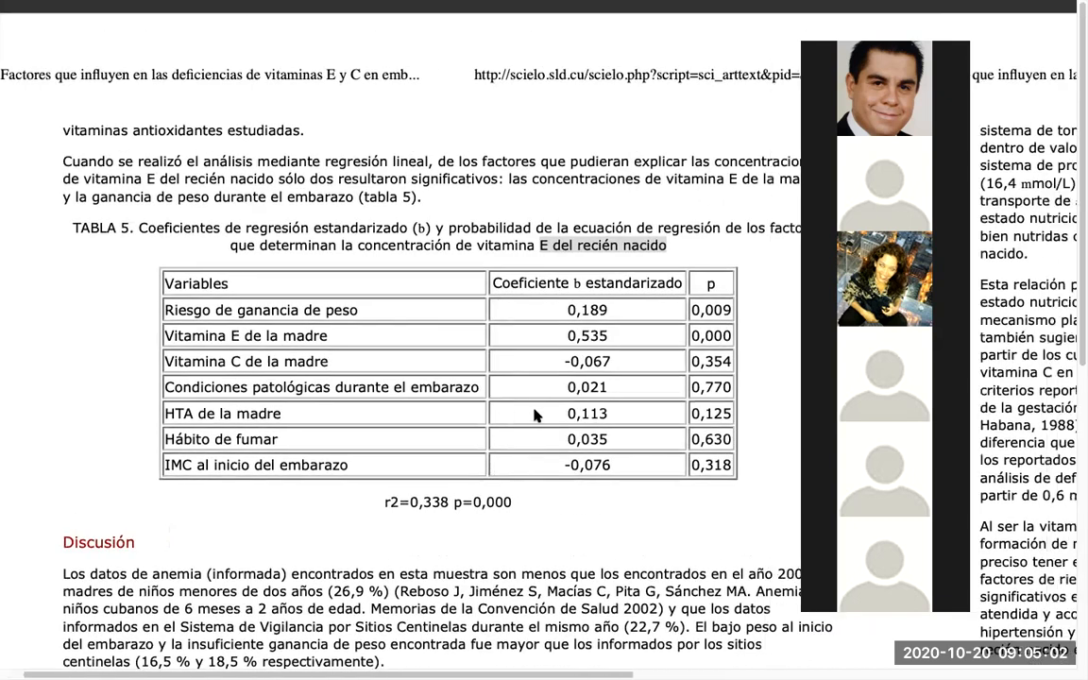
{"action": "scroll", "coordinate": [515, 472], "scroll_direction": "left", "scroll_amount": 1}
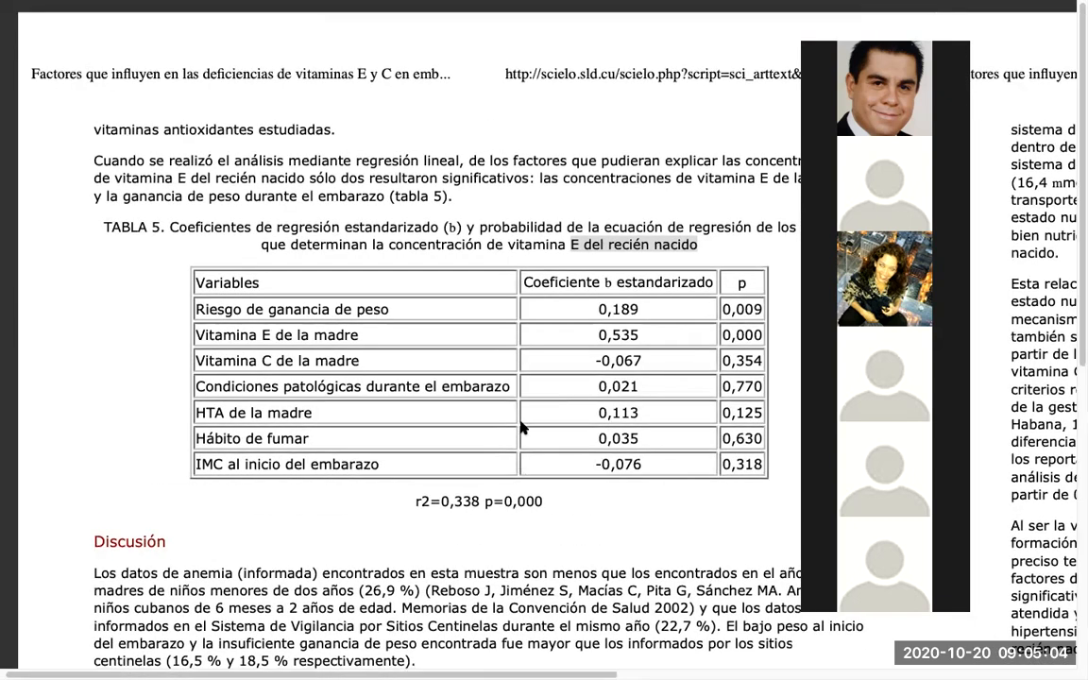
{"action": "scroll", "coordinate": [522, 425], "scroll_direction": "up", "scroll_amount": 2}
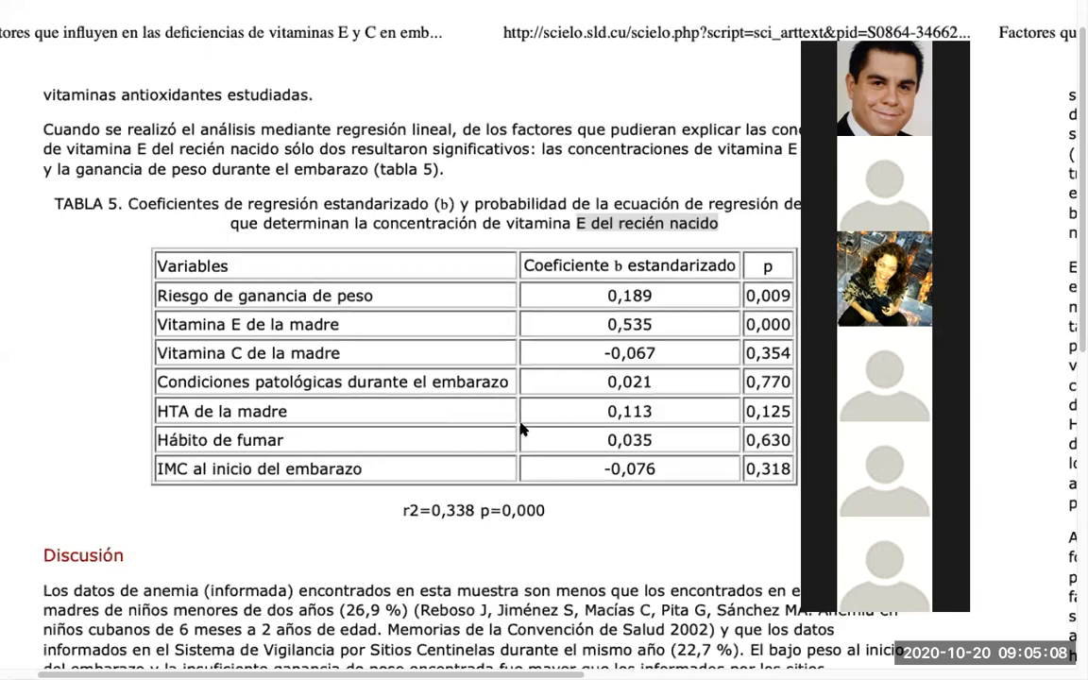
{"action": "scroll", "coordinate": [522, 430], "scroll_direction": "down", "scroll_amount": 2}
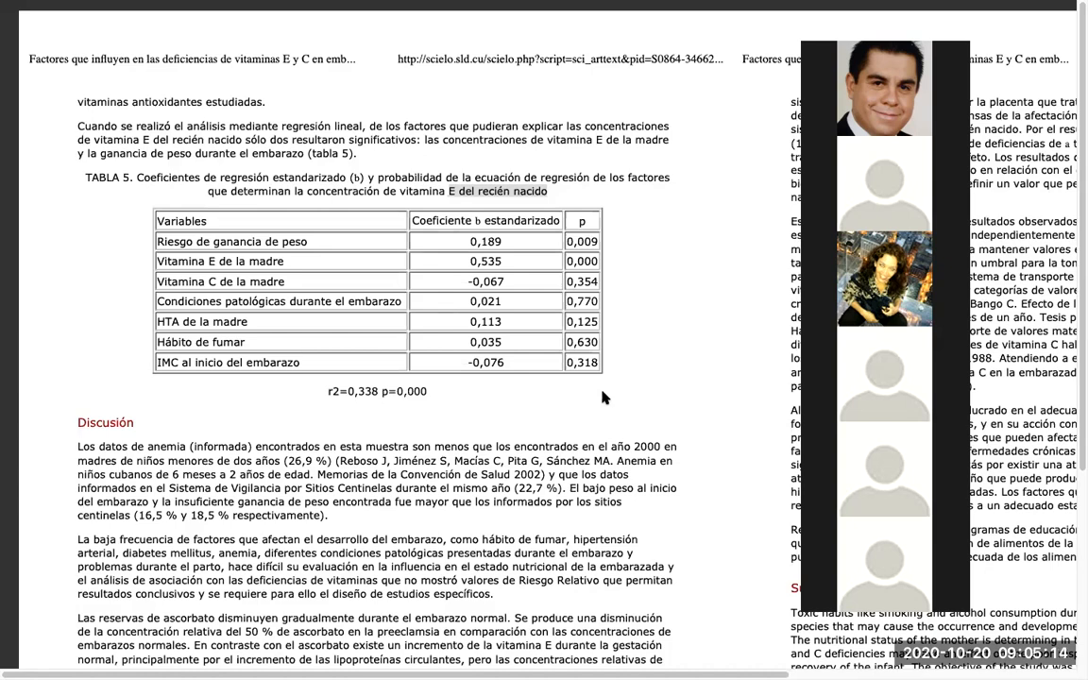
{"action": "scroll", "coordinate": [603, 395], "scroll_direction": "up", "scroll_amount": 2}
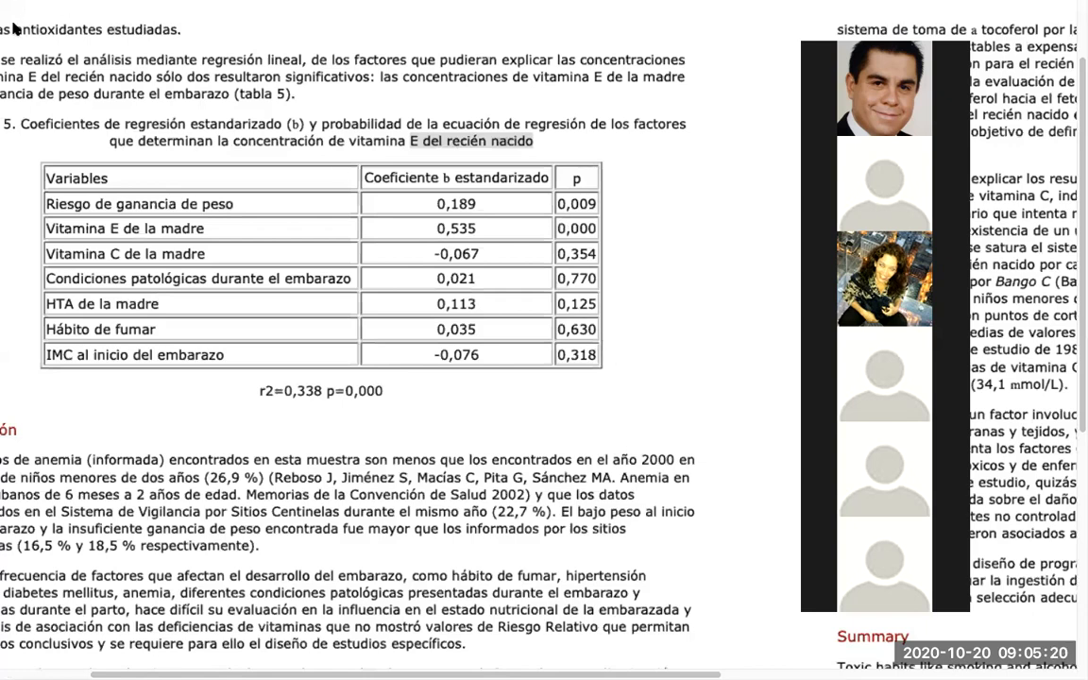
{"action": "scroll", "coordinate": [14, 28], "scroll_direction": "down", "scroll_amount": 3}
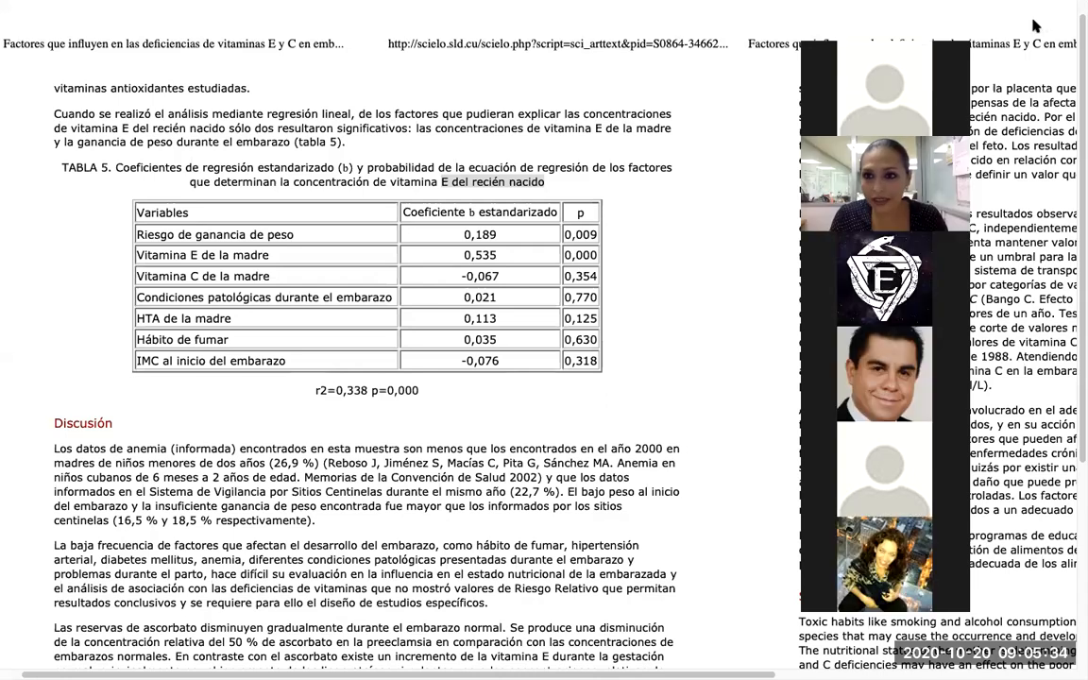
Deselect the Table 5 caption text, close the FACTORES PREDICTORES DE VIT E EN RN article, and move the participant video strip away from the desktop folders.
{"action": "left_click_drag", "start_coordinate": [1034, 66], "coordinate": [1027, 134]}
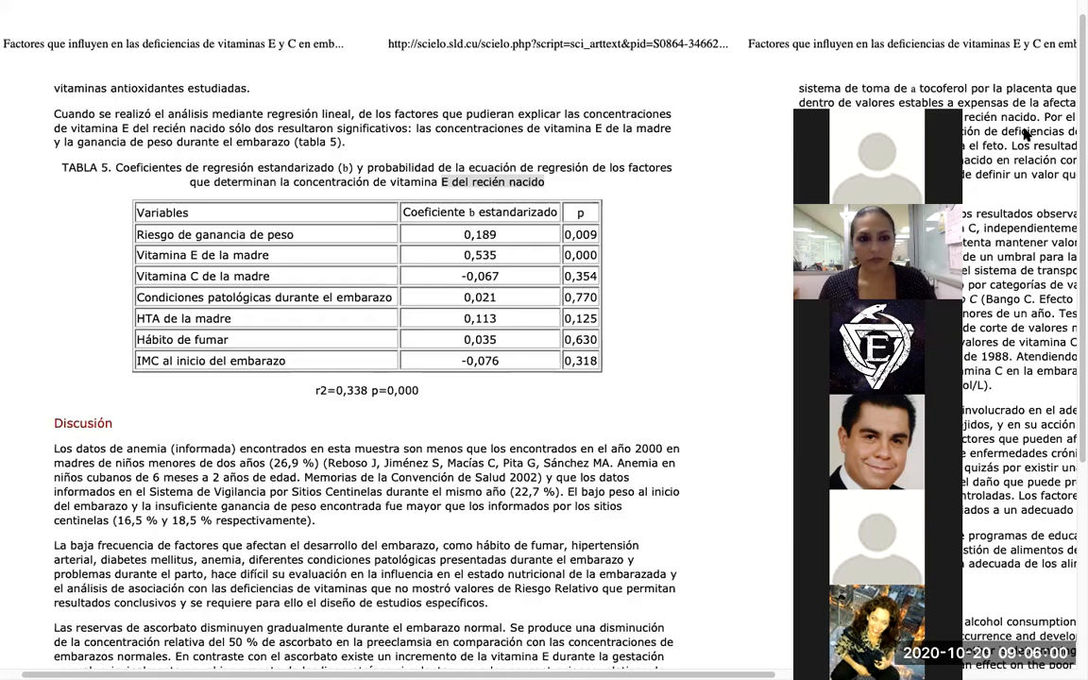
{"action": "mouse_move", "coordinate": [886, 25]}
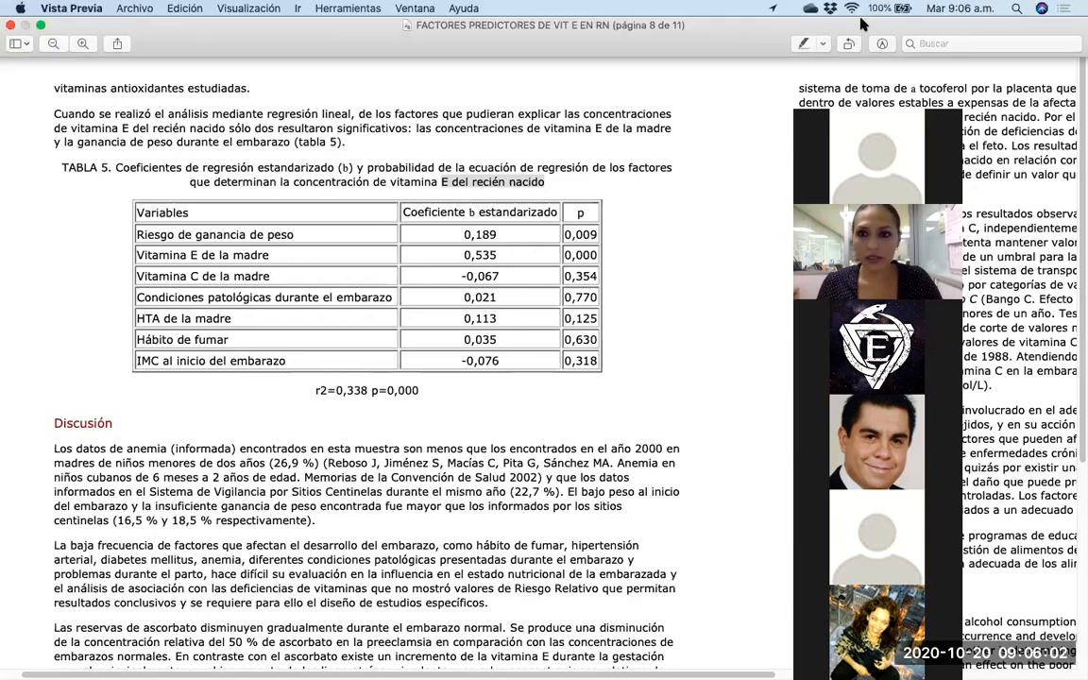
{"action": "left_click", "coordinate": [693, 323]}
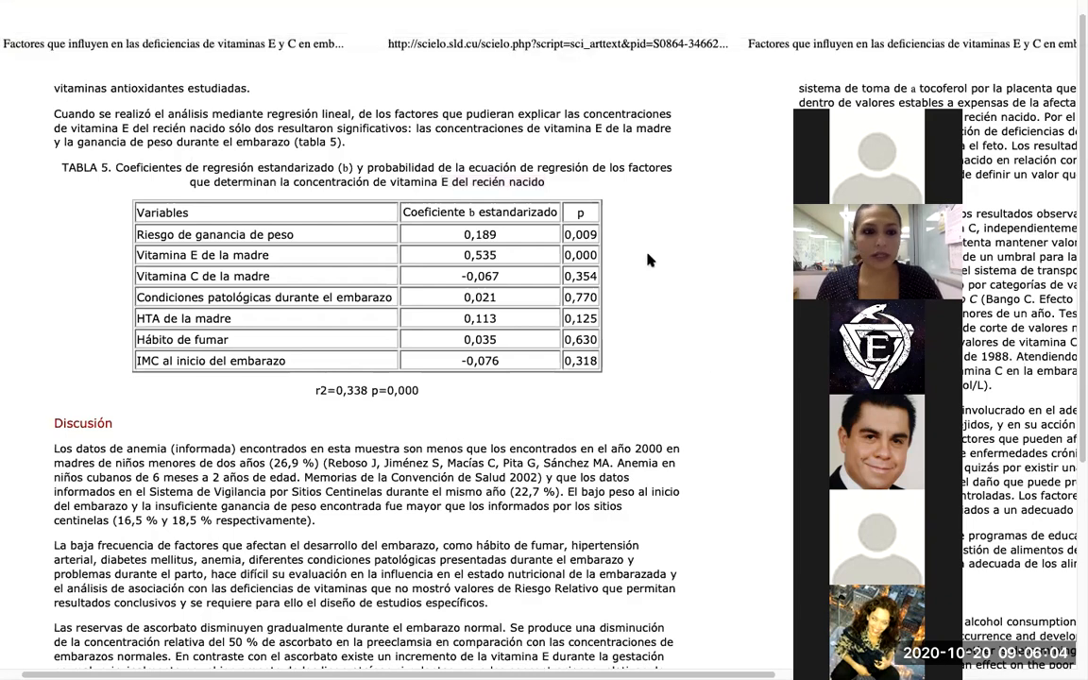
{"action": "left_click", "coordinate": [6, 8]}
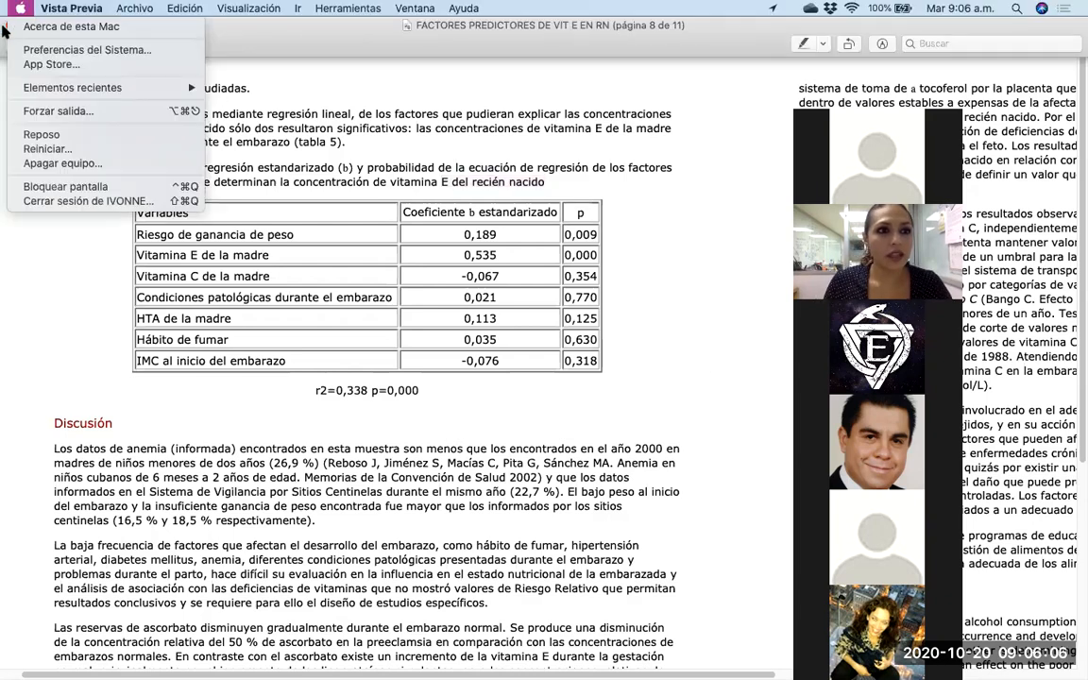
{"action": "left_click", "coordinate": [3, 26]}
{"action": "mouse_move", "coordinate": [10, 29]}
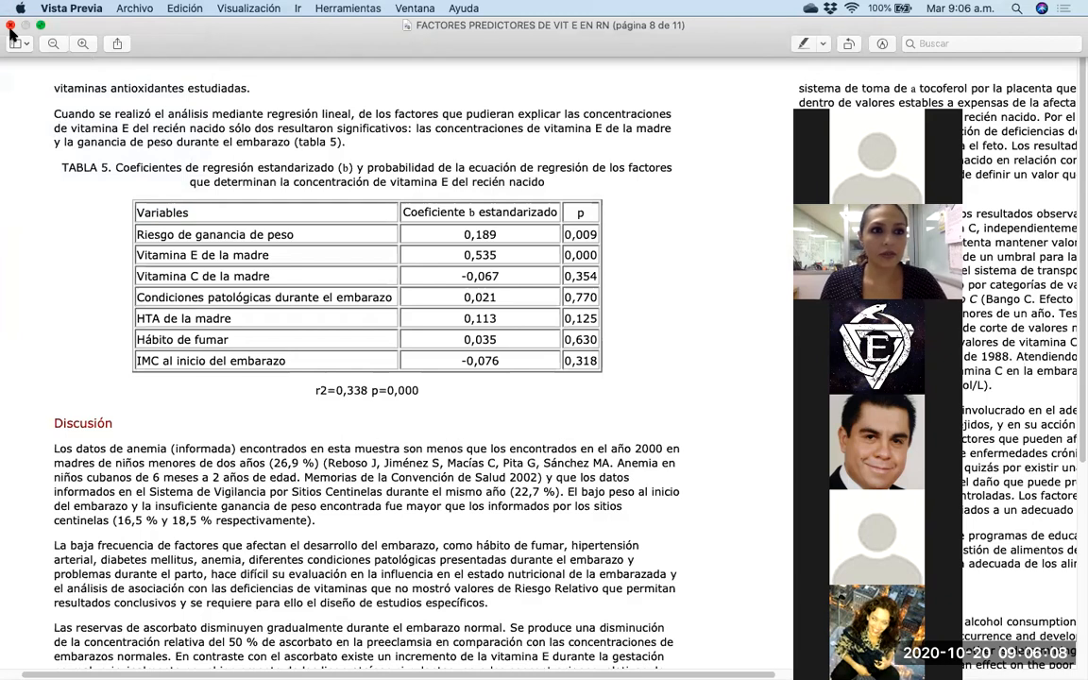
{"action": "left_click", "coordinate": [10, 26]}
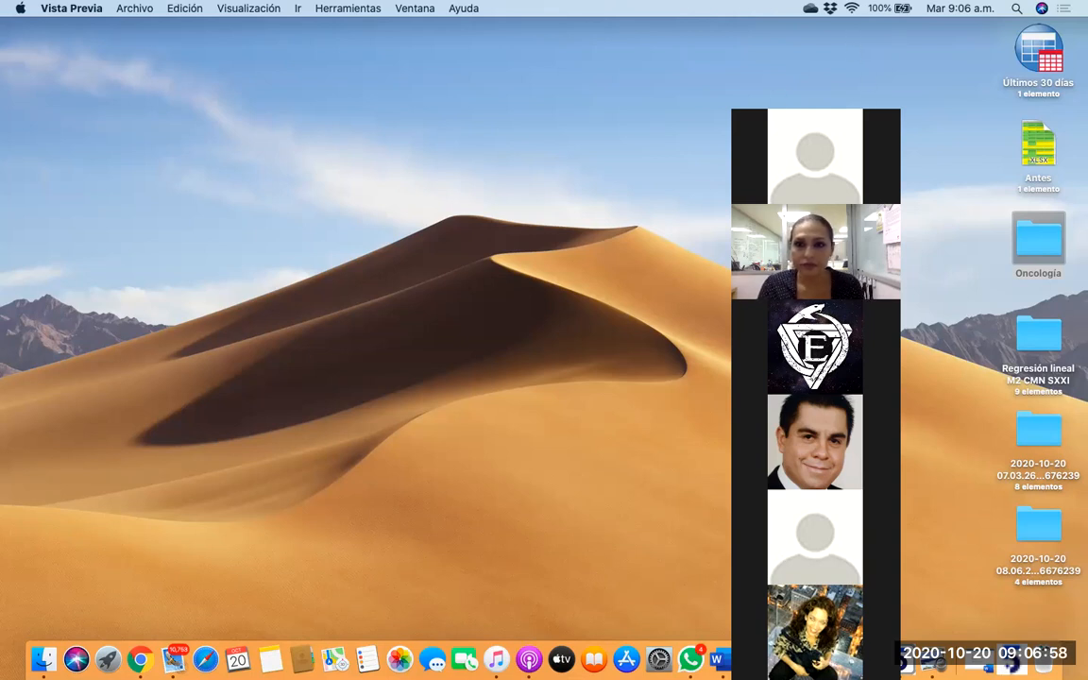
{"action": "left_click_drag", "start_coordinate": [778, 121], "coordinate": [634, 120]}
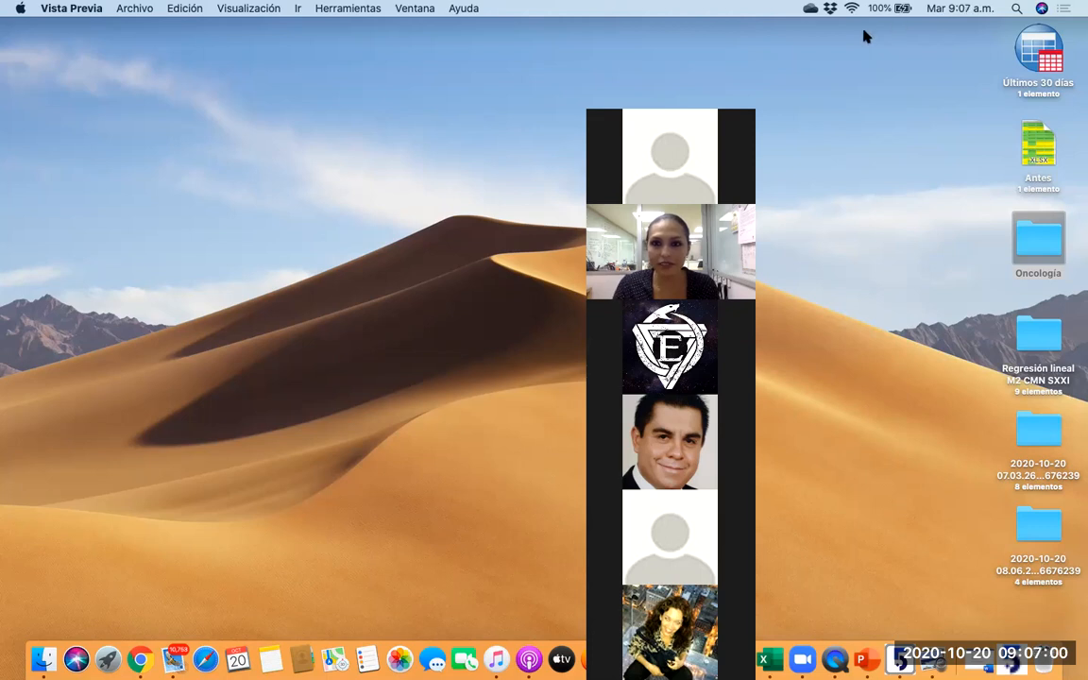